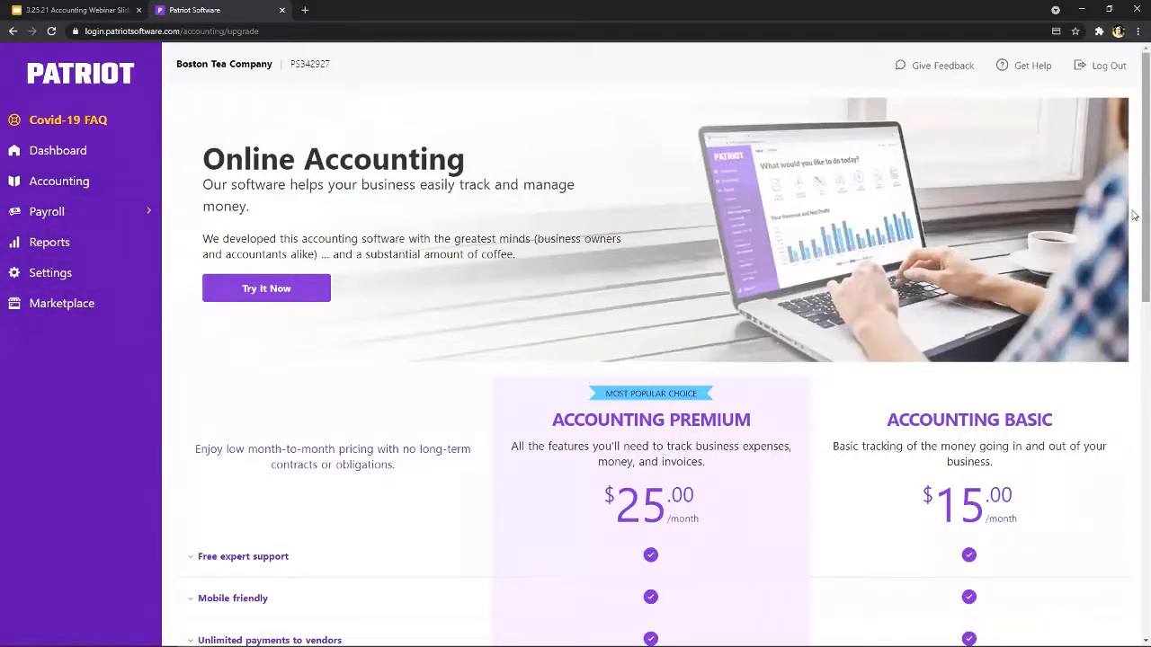
- Compare the features included in the Accounting Premium and Accounting Basic plans, through to the end of the feature list
{"action": "scroll", "coordinate": [1142, 216], "scroll_direction": "down", "scroll_amount": 2}
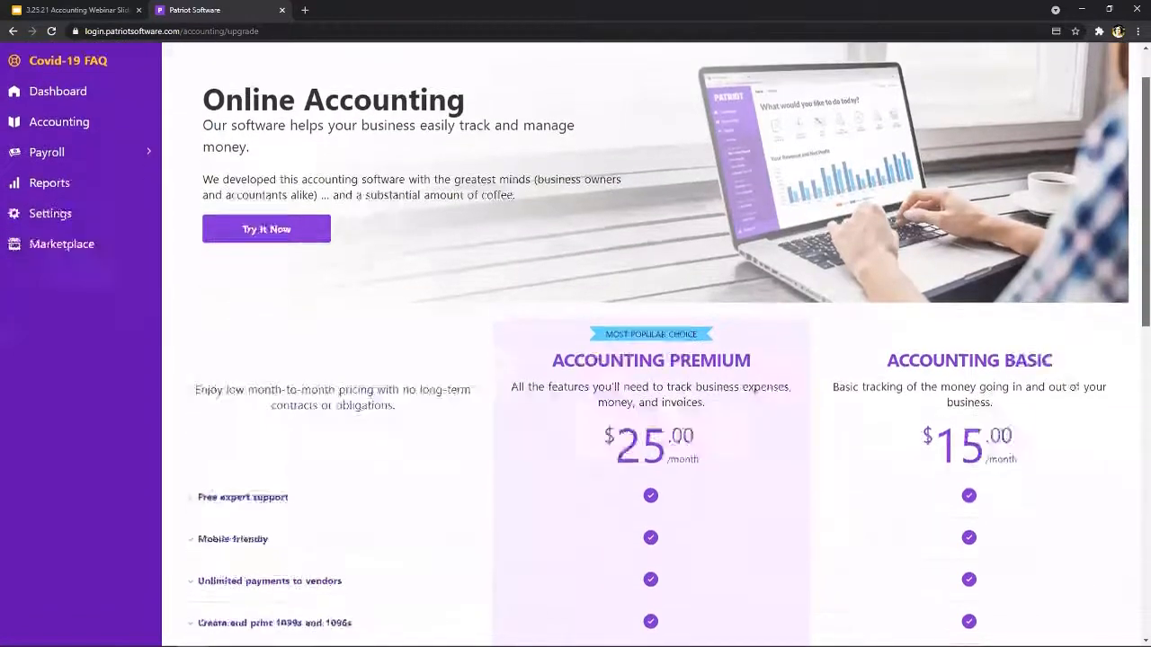
{"action": "scroll", "coordinate": [773, 270], "scroll_direction": "down", "scroll_amount": 2}
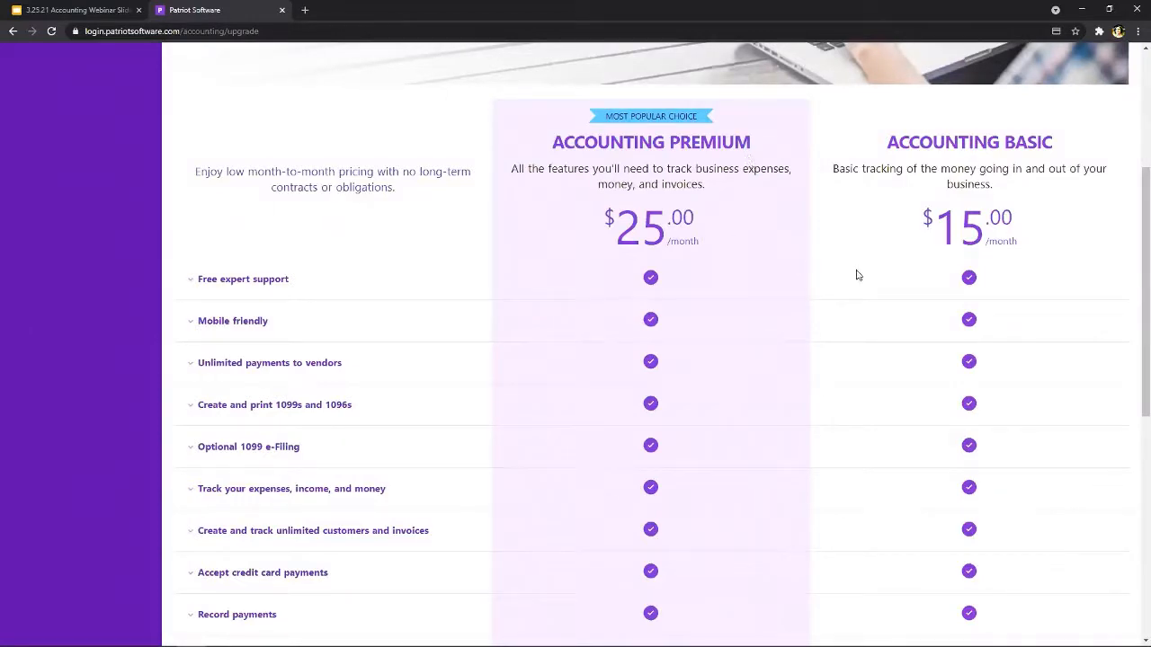
{"action": "scroll", "coordinate": [877, 328], "scroll_direction": "down", "scroll_amount": 1}
{"action": "scroll", "coordinate": [876, 328], "scroll_direction": "down", "scroll_amount": 1}
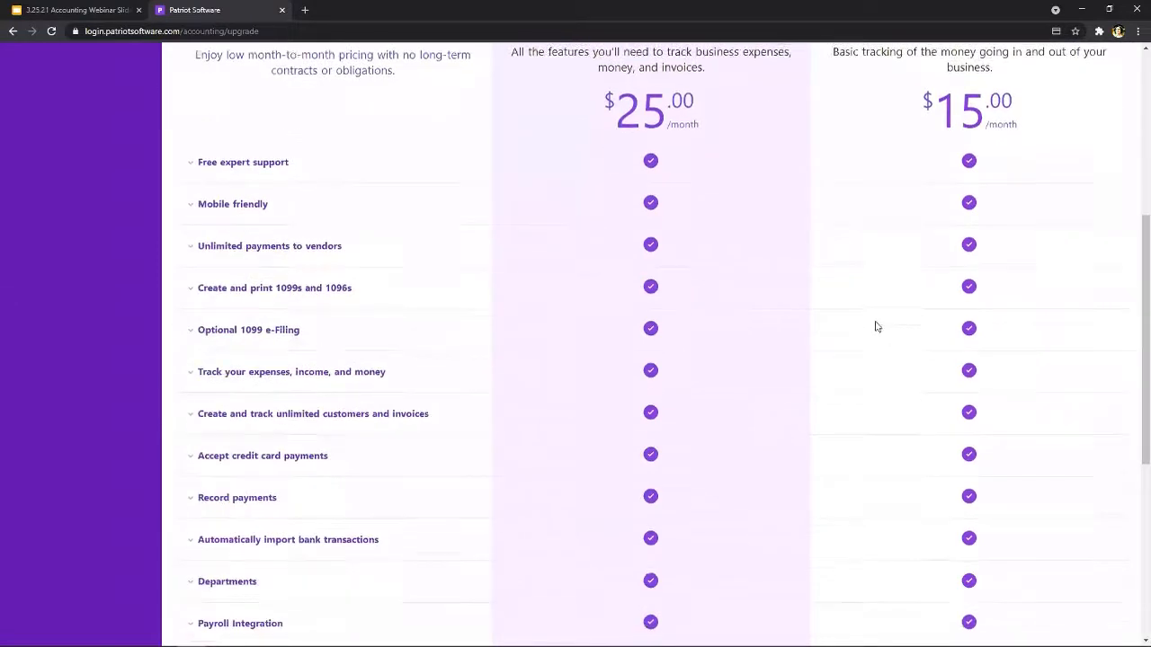
{"action": "scroll", "coordinate": [877, 327], "scroll_direction": "down", "scroll_amount": 2}
{"action": "scroll", "coordinate": [876, 327], "scroll_direction": "up", "scroll_amount": 1}
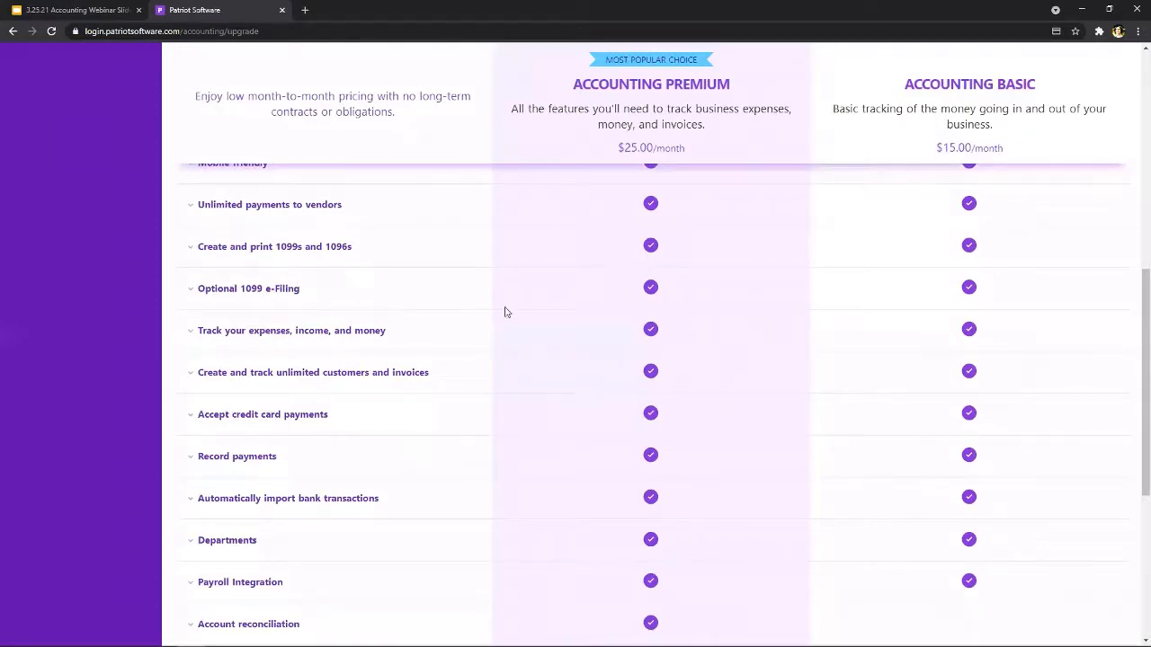
{"action": "scroll", "coordinate": [527, 309], "scroll_direction": "down", "scroll_amount": 2}
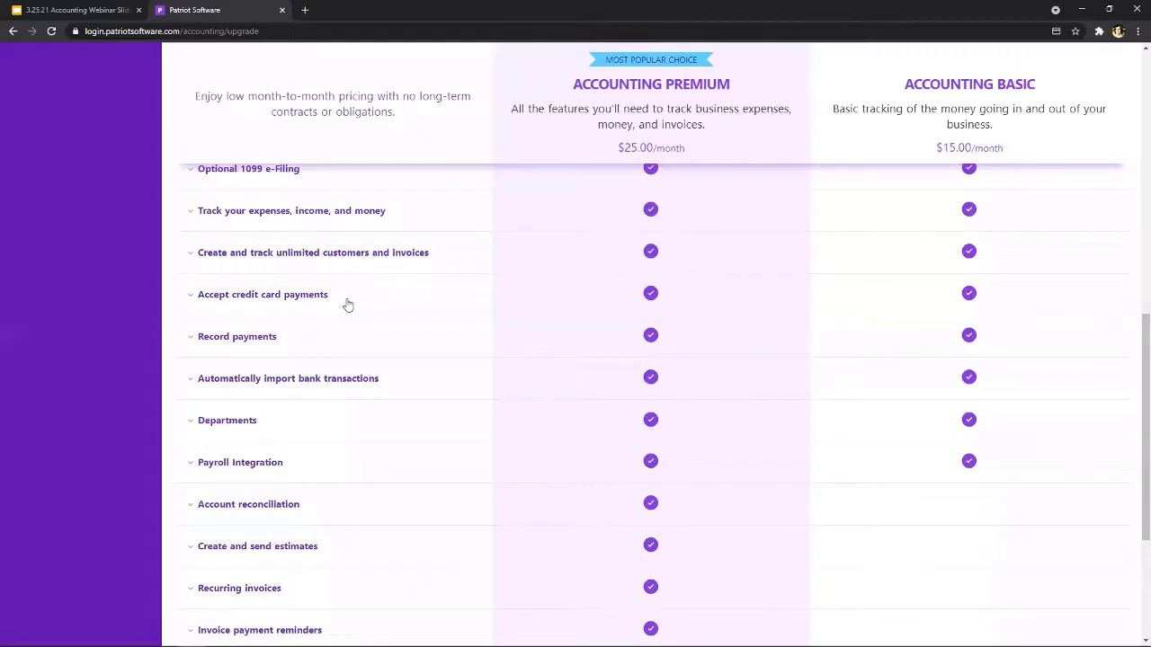
{"action": "scroll", "coordinate": [498, 339], "scroll_direction": "down", "scroll_amount": 2}
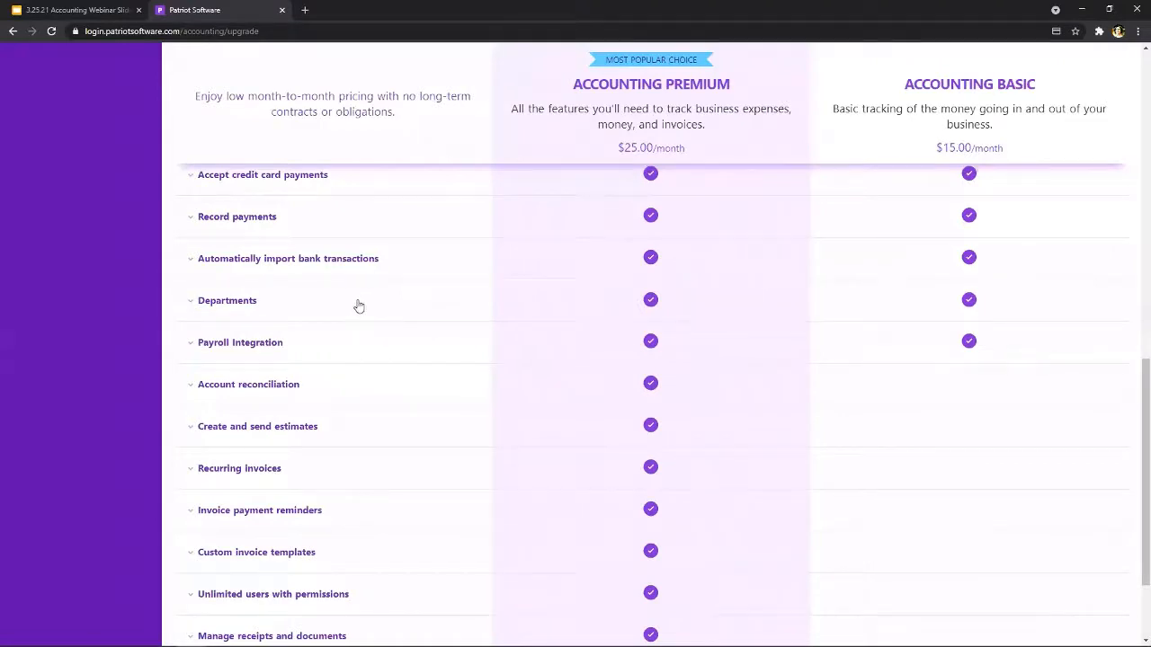
{"action": "scroll", "coordinate": [381, 325], "scroll_direction": "down", "scroll_amount": 1}
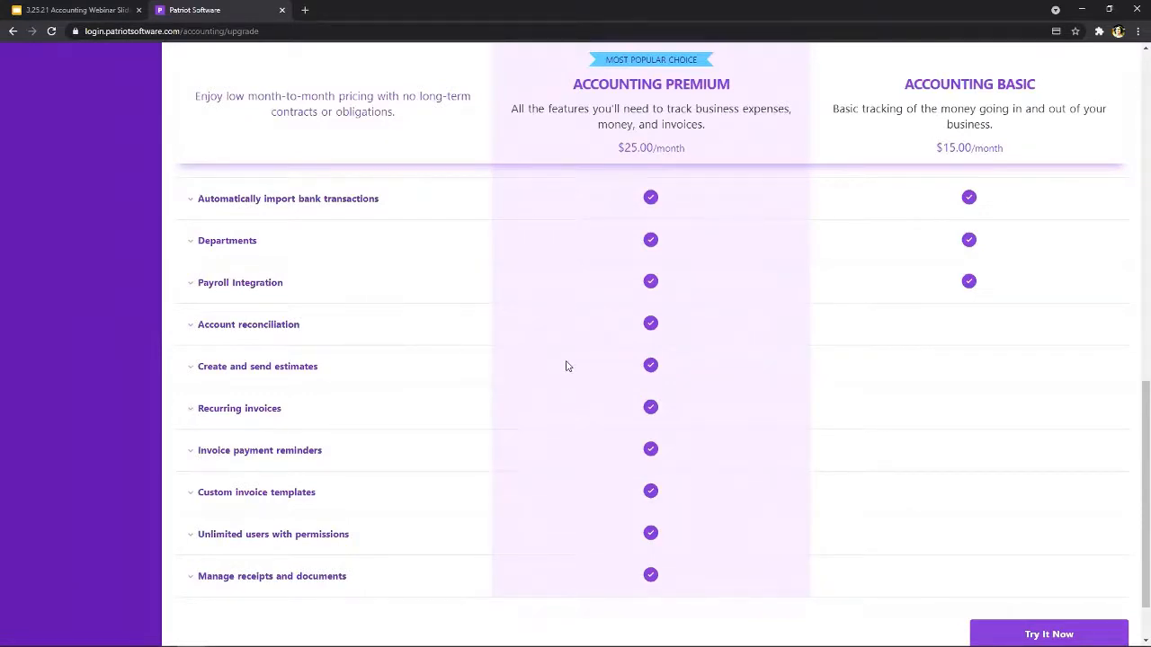
{"action": "scroll", "coordinate": [559, 363], "scroll_direction": "down", "scroll_amount": 1}
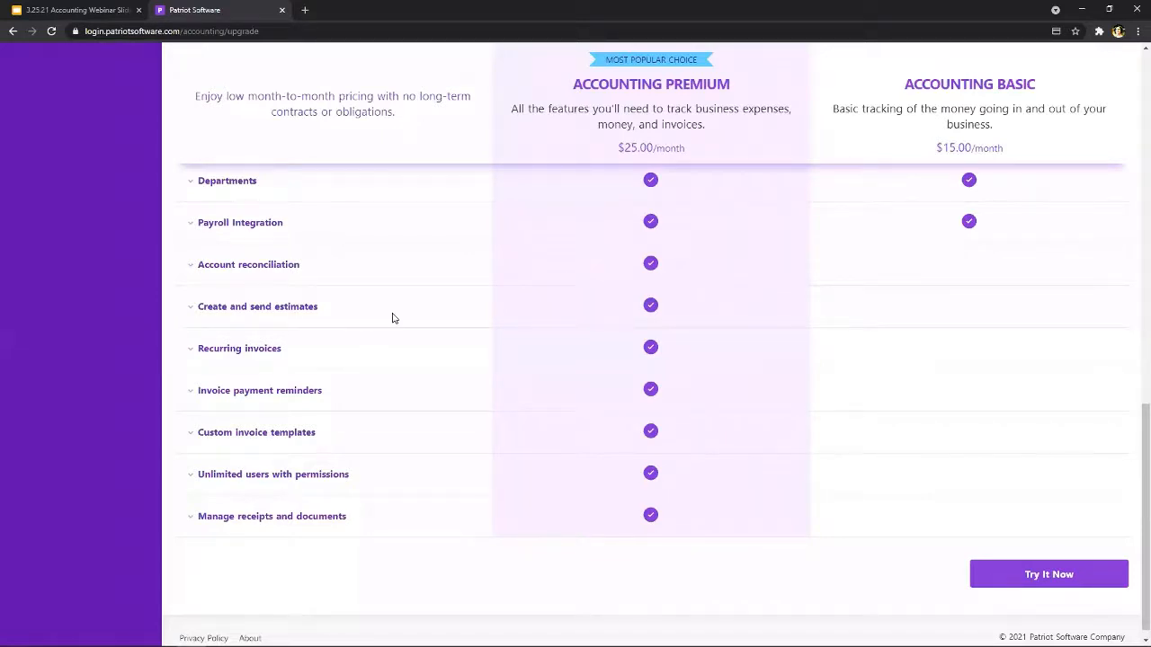
{"action": "scroll", "coordinate": [378, 322], "scroll_direction": "down", "scroll_amount": 1}
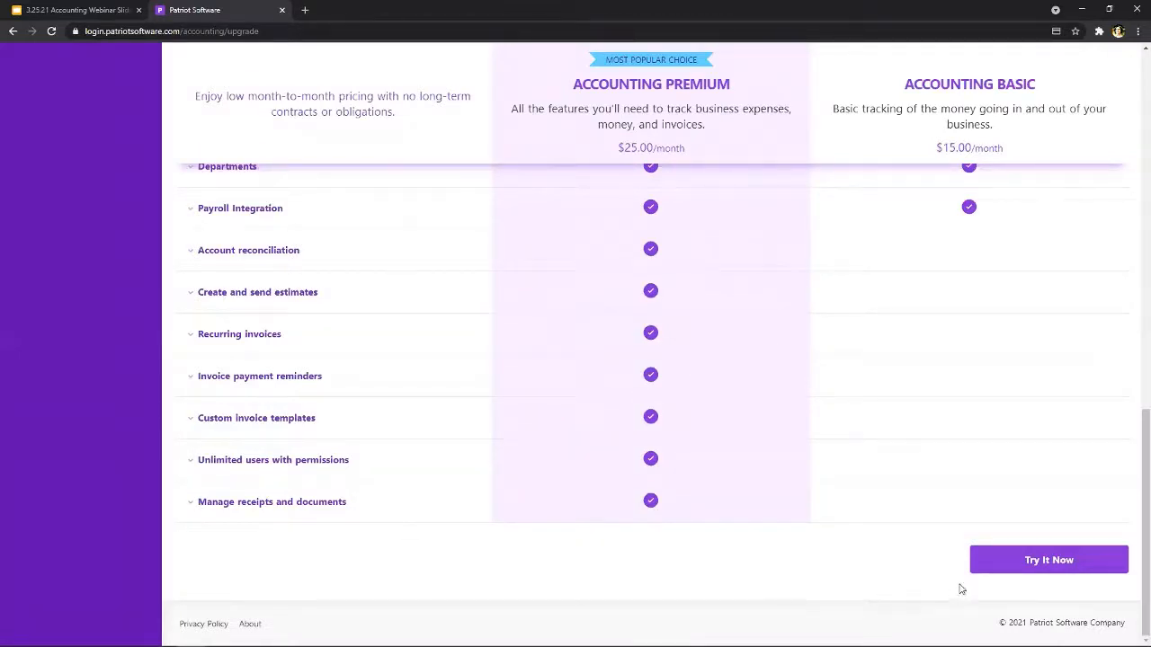
- Start the accounting trial by adding Accounting Premium to the company's products and saving the selection
{"action": "left_click", "coordinate": [1012, 566]}
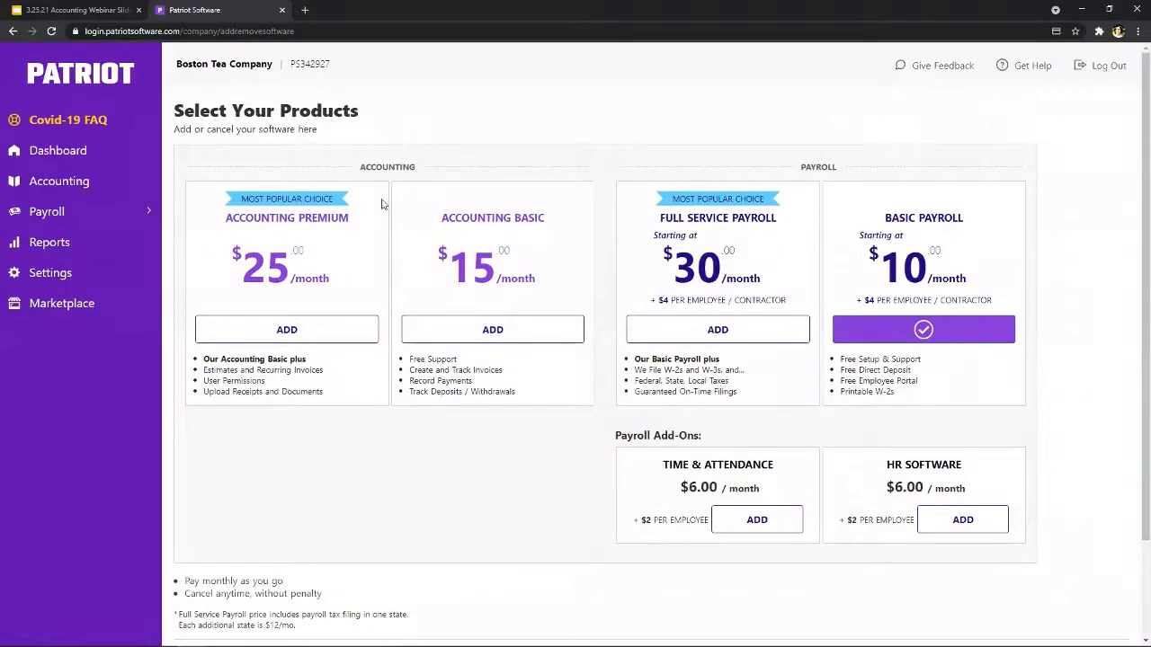
{"action": "left_click", "coordinate": [343, 335]}
{"action": "scroll", "coordinate": [398, 542], "scroll_direction": "down", "scroll_amount": 2}
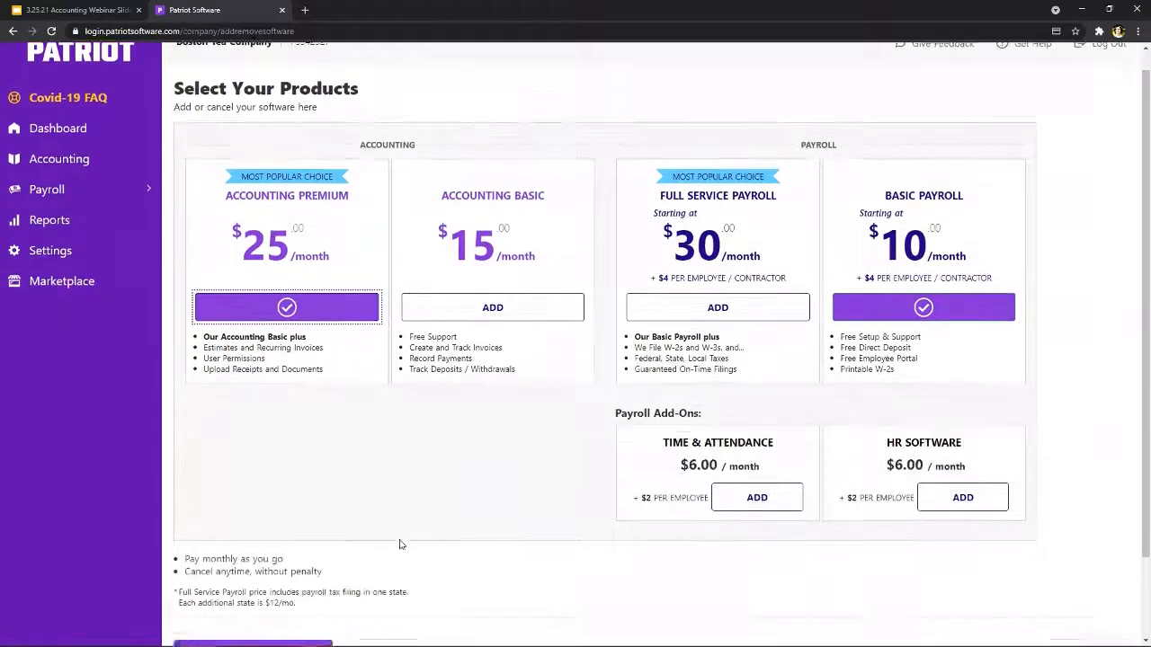
{"action": "left_click", "coordinate": [324, 561]}
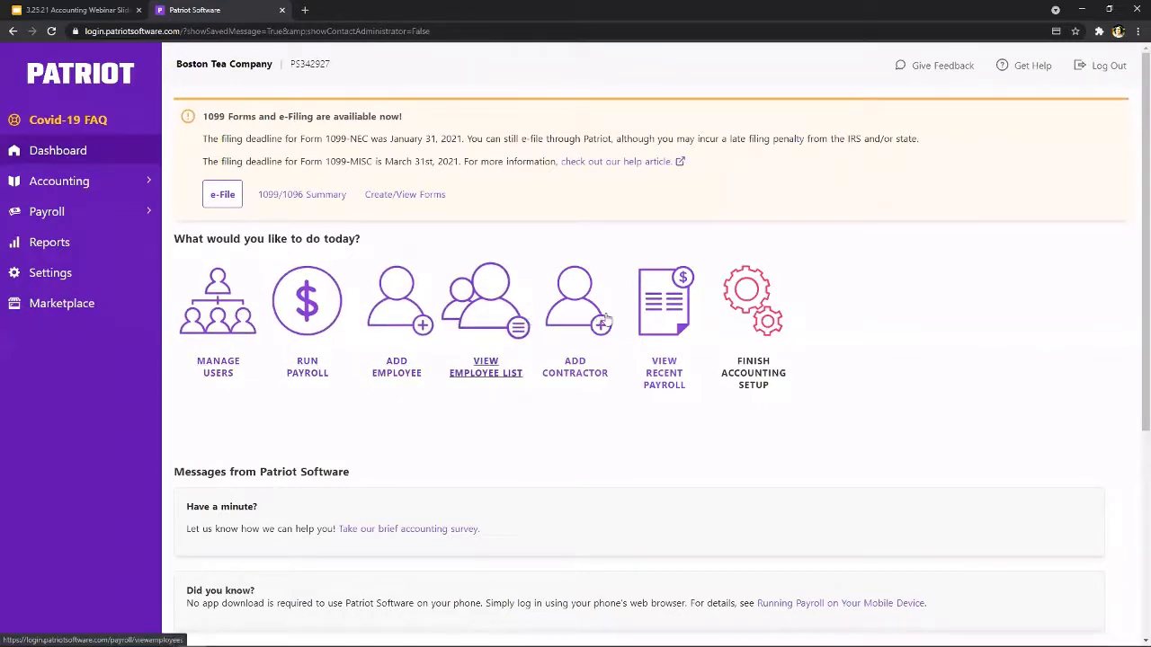
- Open the unfinished accounting setup, review what the standard settings include, and choose to use those settings
{"action": "left_click", "coordinate": [771, 378]}
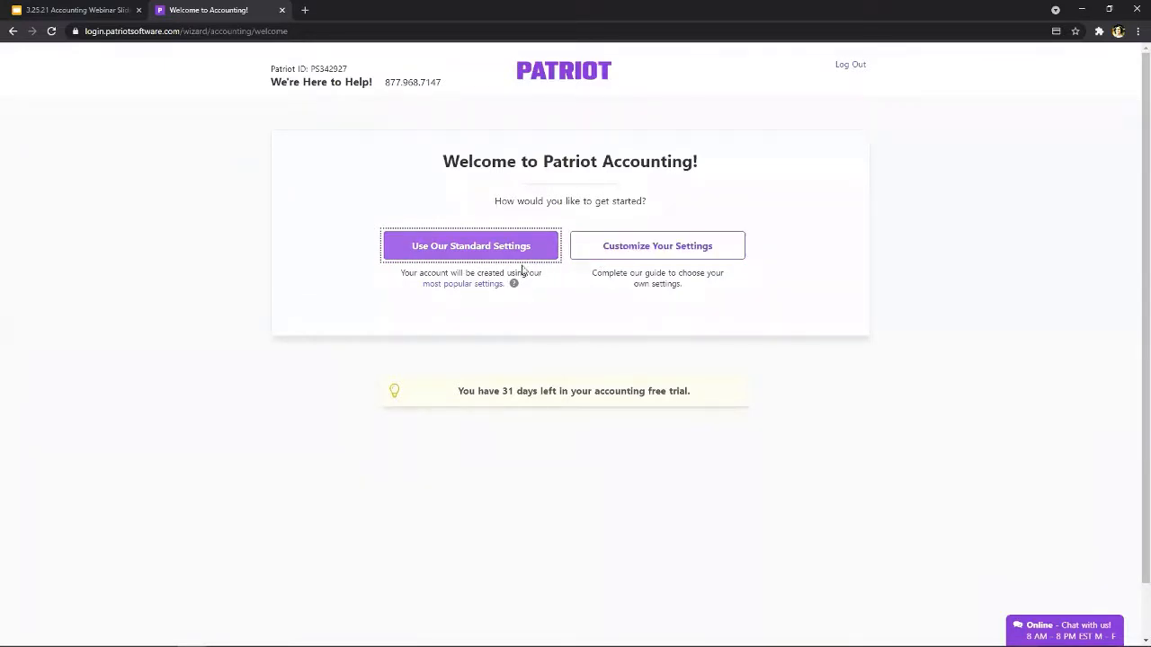
{"action": "left_click", "coordinate": [466, 285]}
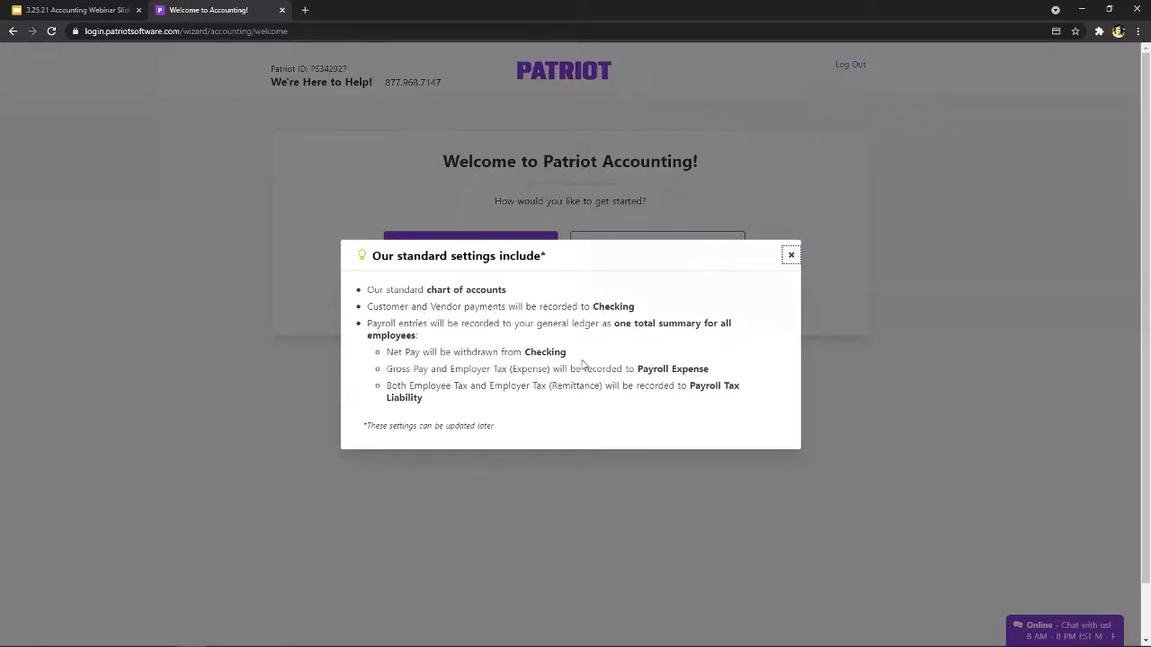
{"action": "left_click", "coordinate": [791, 257]}
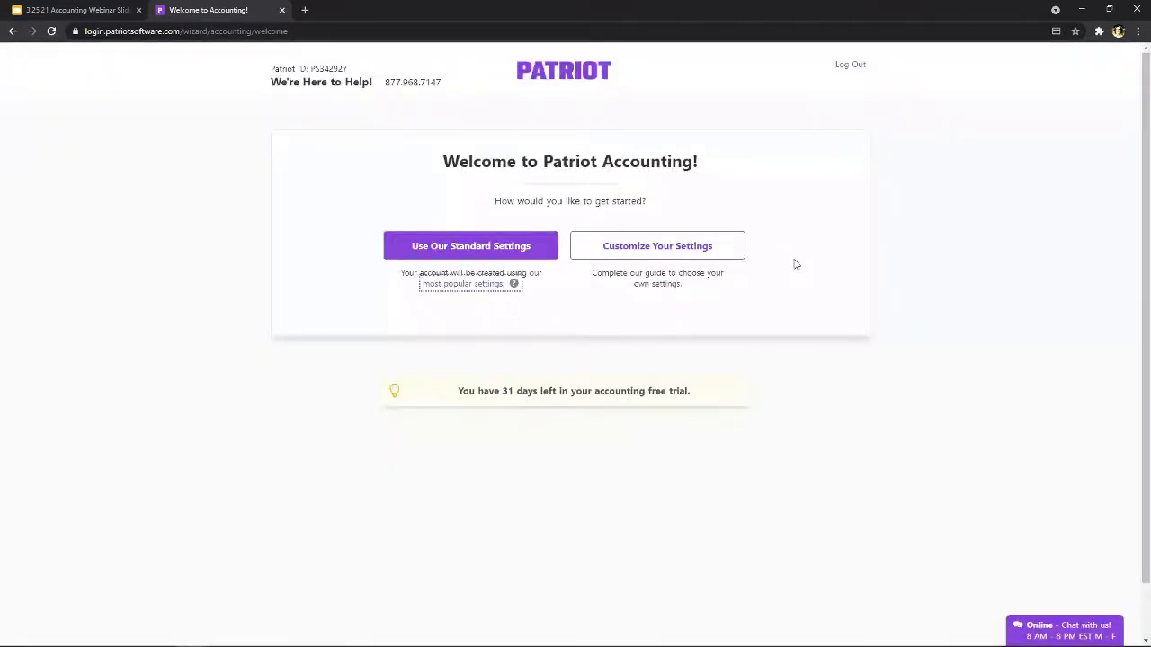
{"action": "left_click", "coordinate": [546, 260]}
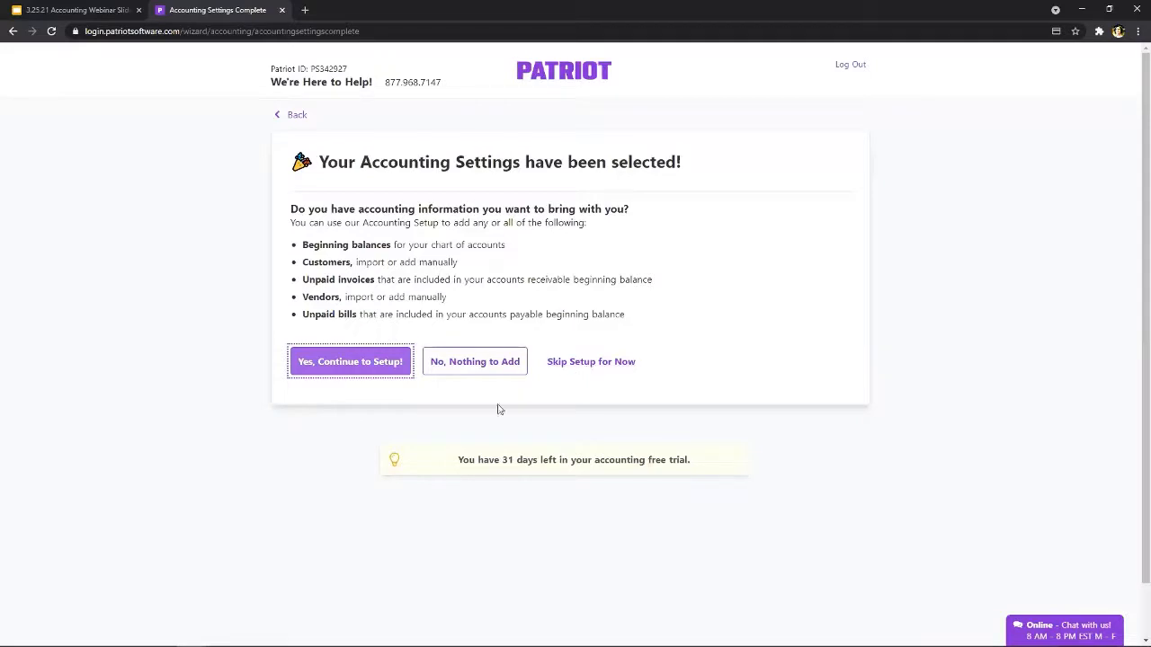
- Continue to the setup for bringing in existing accounting information and save 3/31/2021 as the beginning balances date
{"action": "left_click", "coordinate": [353, 371]}
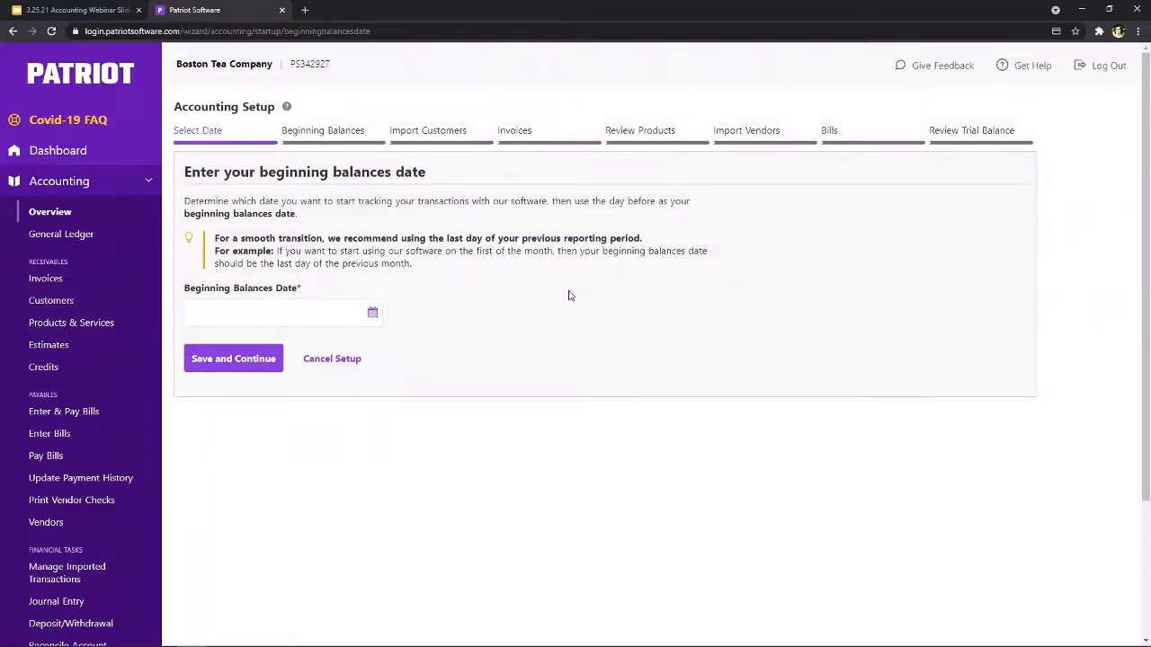
{"action": "left_click", "coordinate": [327, 316]}
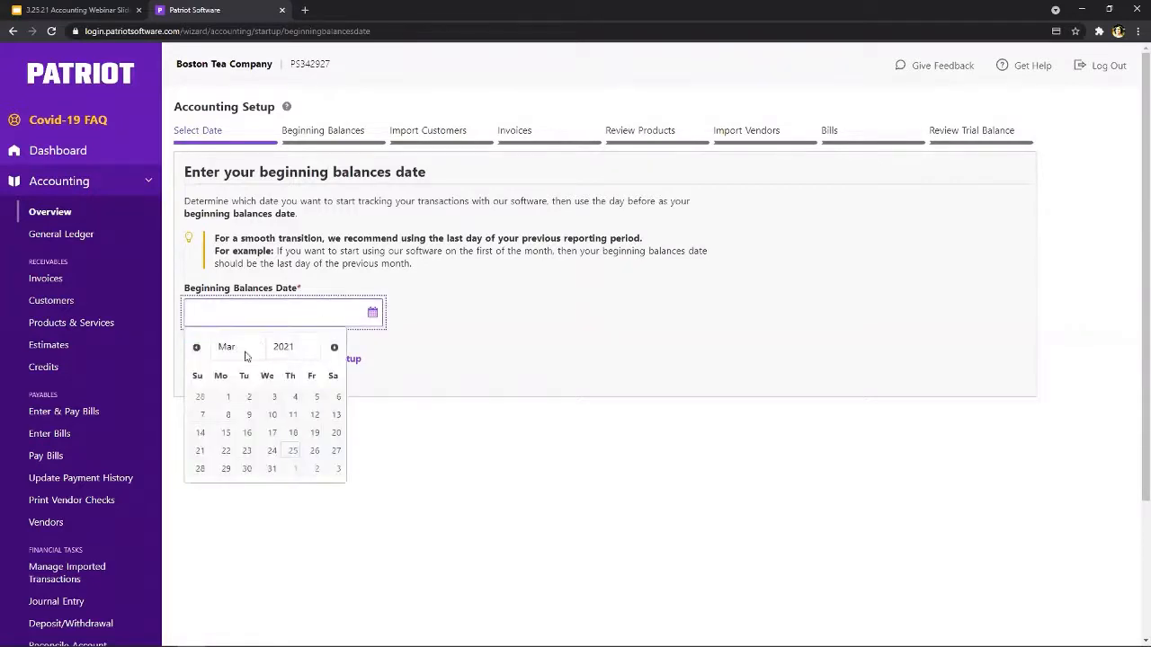
{"action": "left_click", "coordinate": [271, 469]}
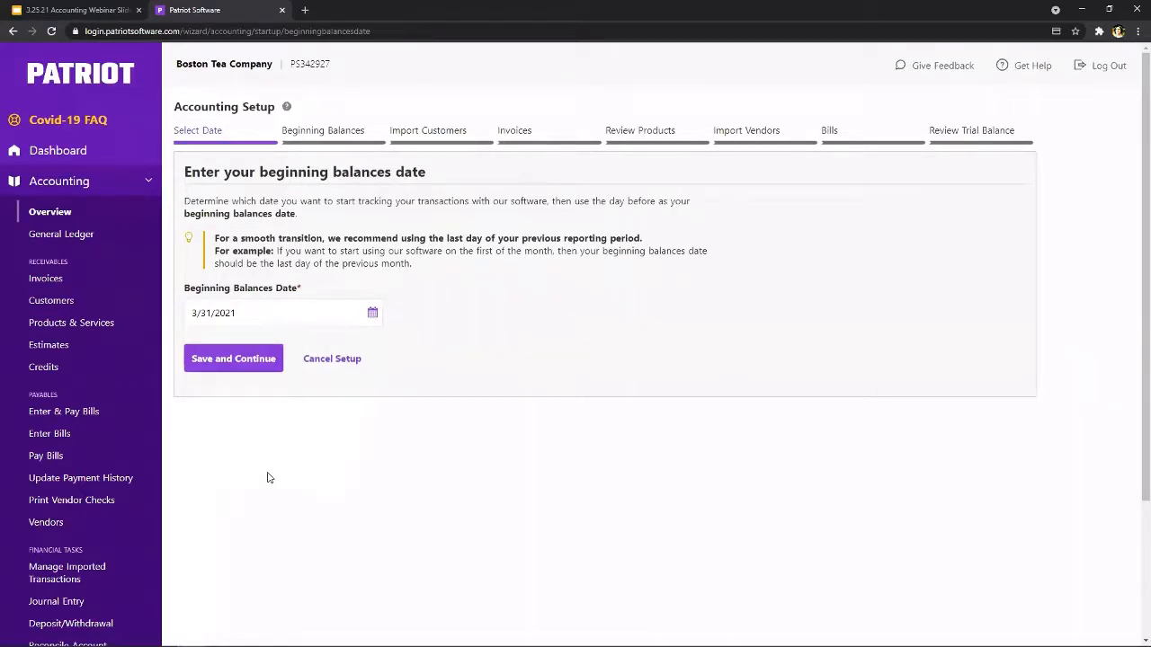
{"action": "left_click", "coordinate": [252, 374]}
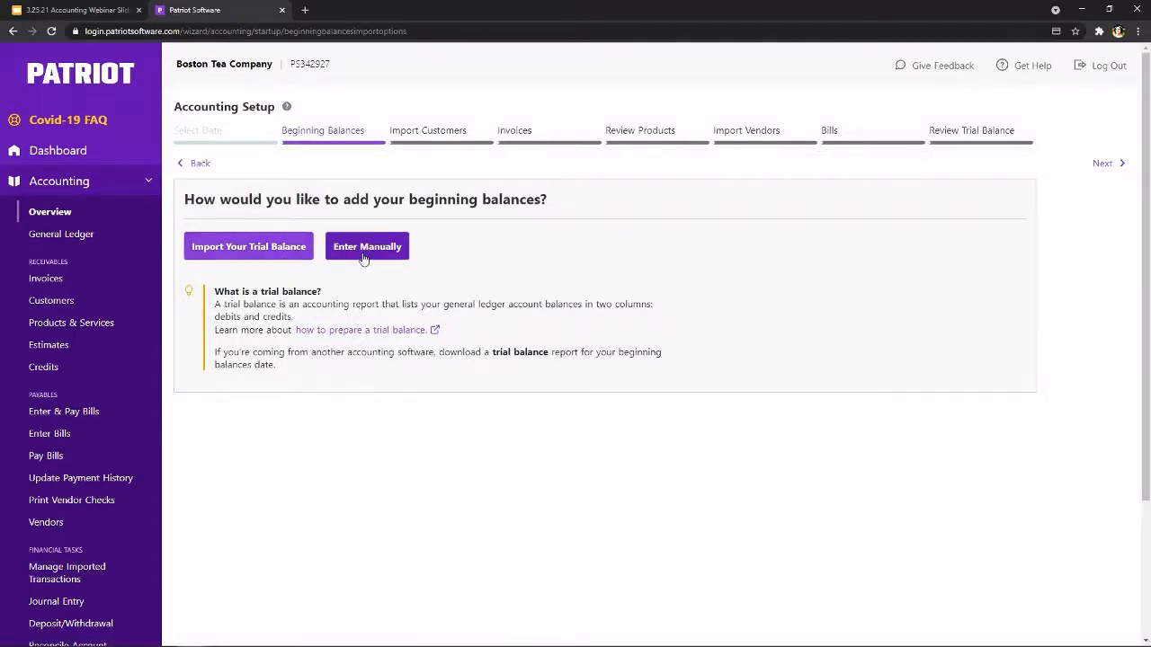
- Choose to import the trial balance for the beginning balances and check the example trial balance spreadsheet
{"action": "left_click", "coordinate": [243, 256]}
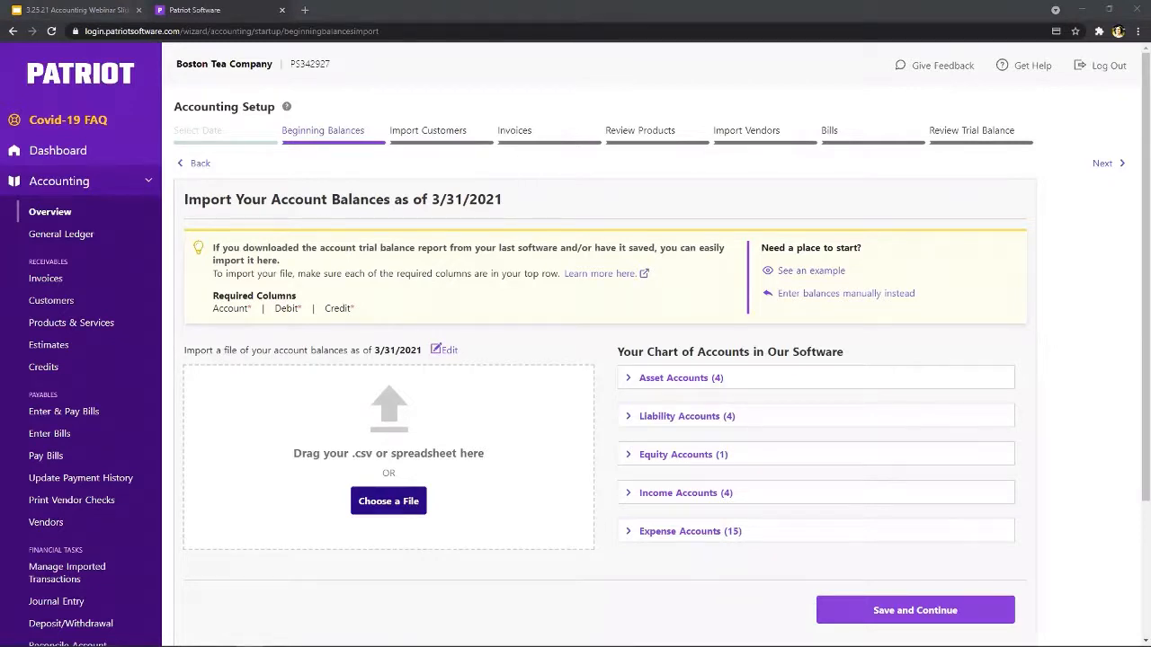
{"action": "key", "text": "alt+Tab"}
{"action": "left_click", "coordinate": [821, 272]}
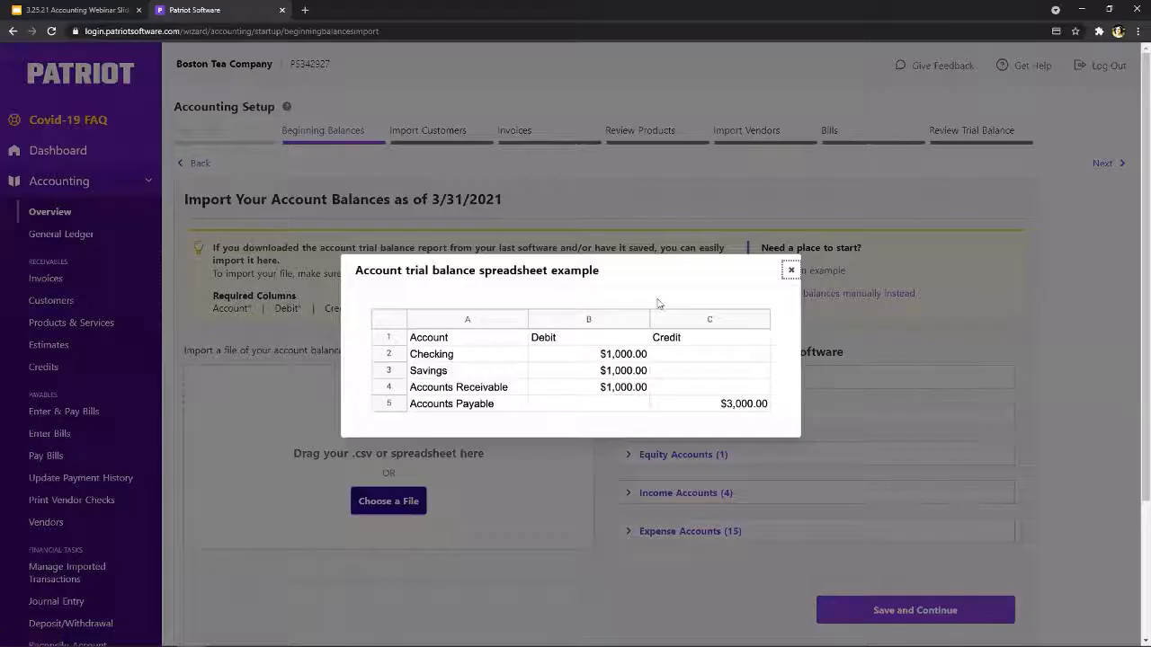
{"action": "left_click", "coordinate": [791, 271]}
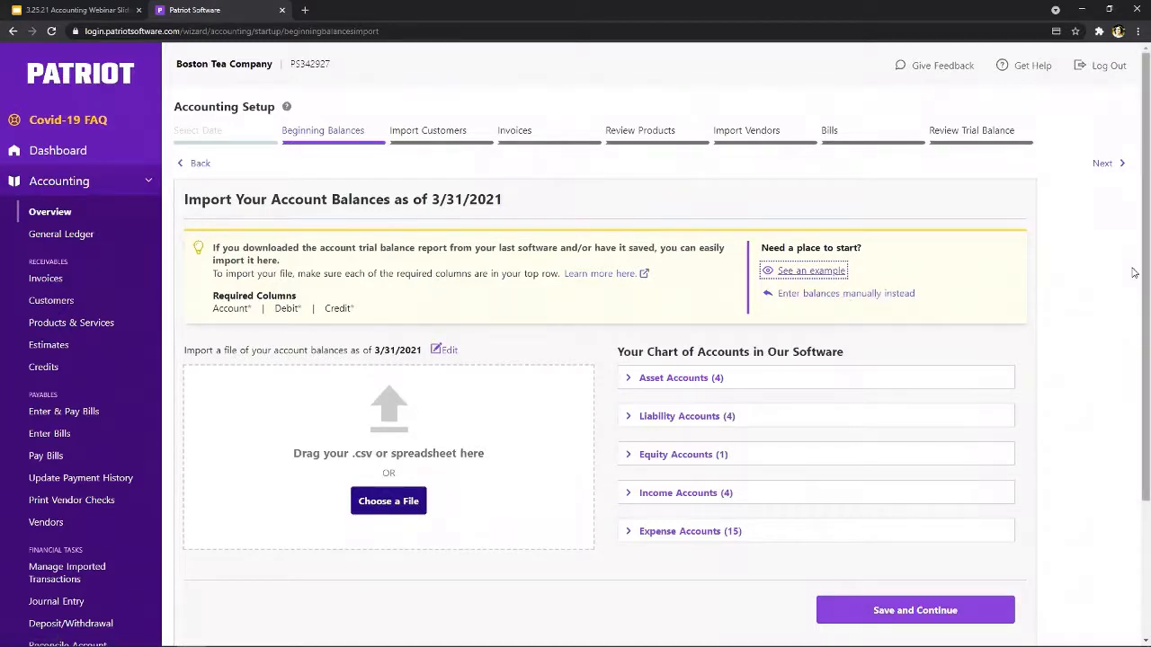
- Review the asset accounts in the chart of accounts and look at the form for adding a new asset account
{"action": "scroll", "coordinate": [1133, 272], "scroll_direction": "down", "scroll_amount": 2}
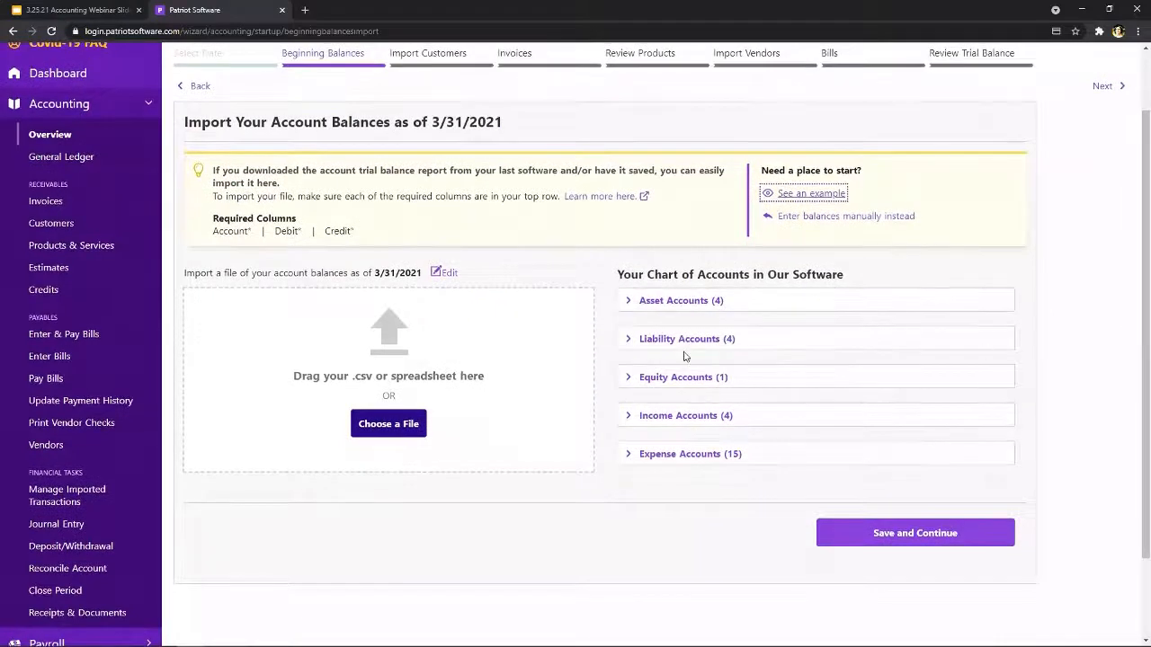
{"action": "left_click", "coordinate": [680, 302]}
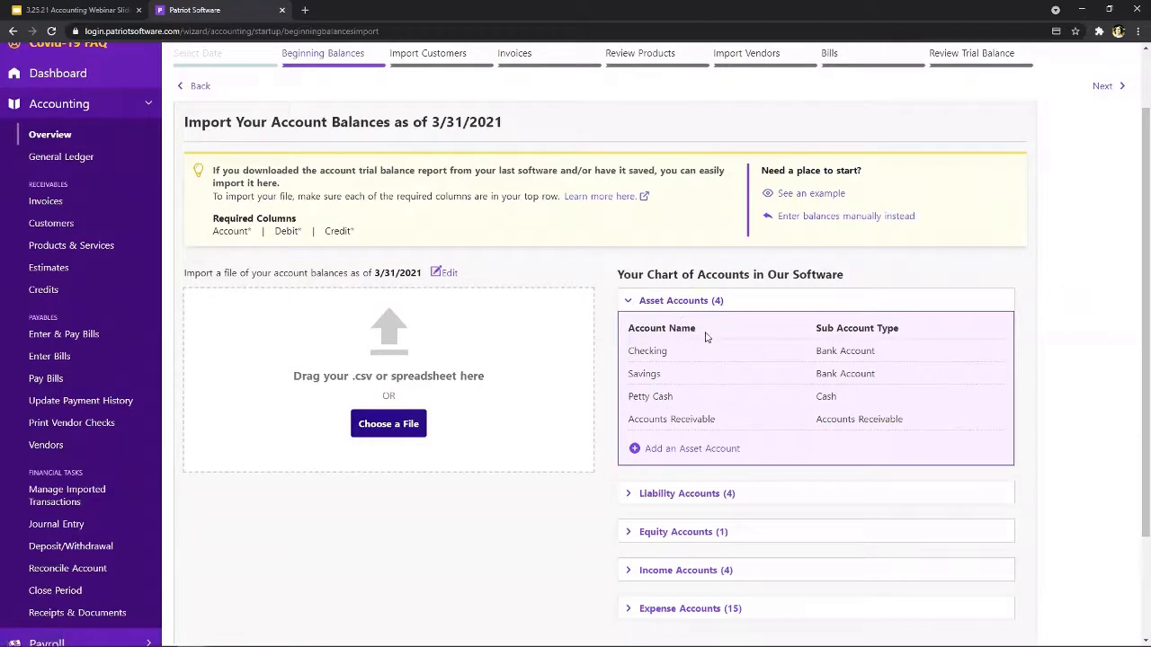
{"action": "left_click", "coordinate": [688, 449]}
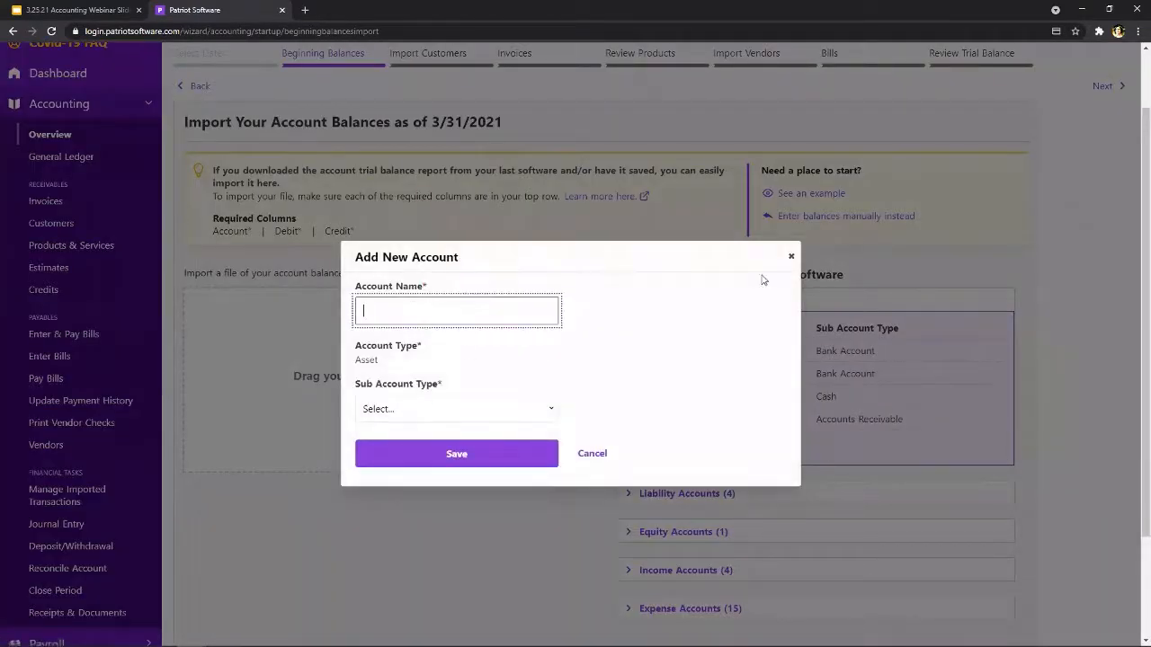
{"action": "left_click", "coordinate": [791, 257]}
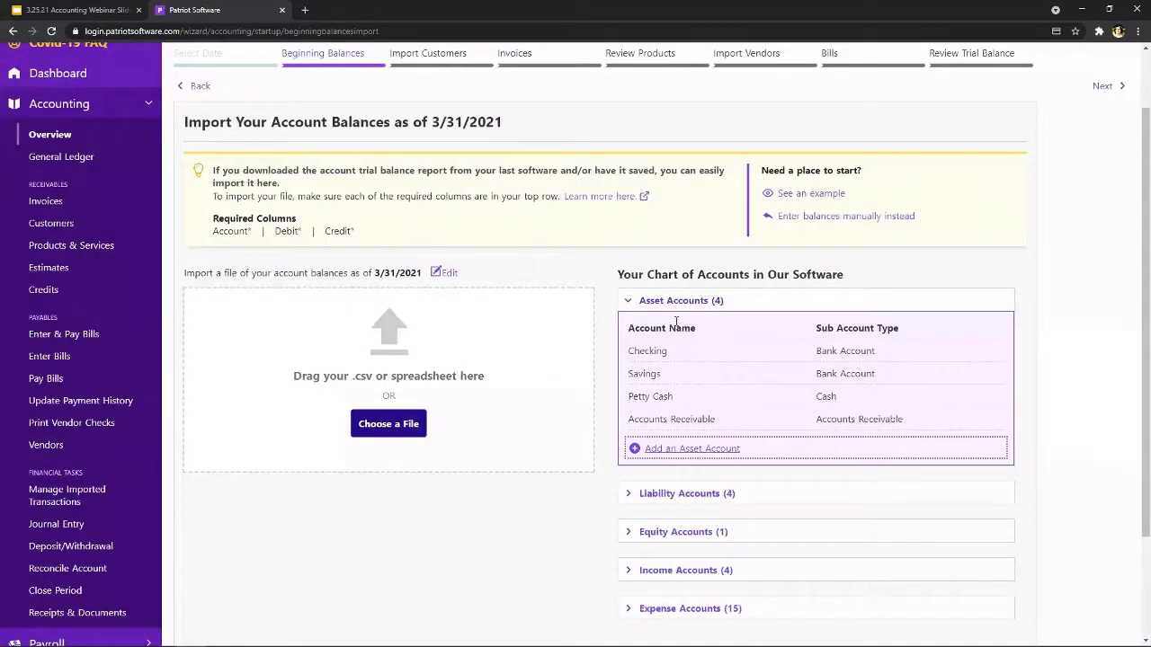
{"action": "left_click", "coordinate": [676, 307]}
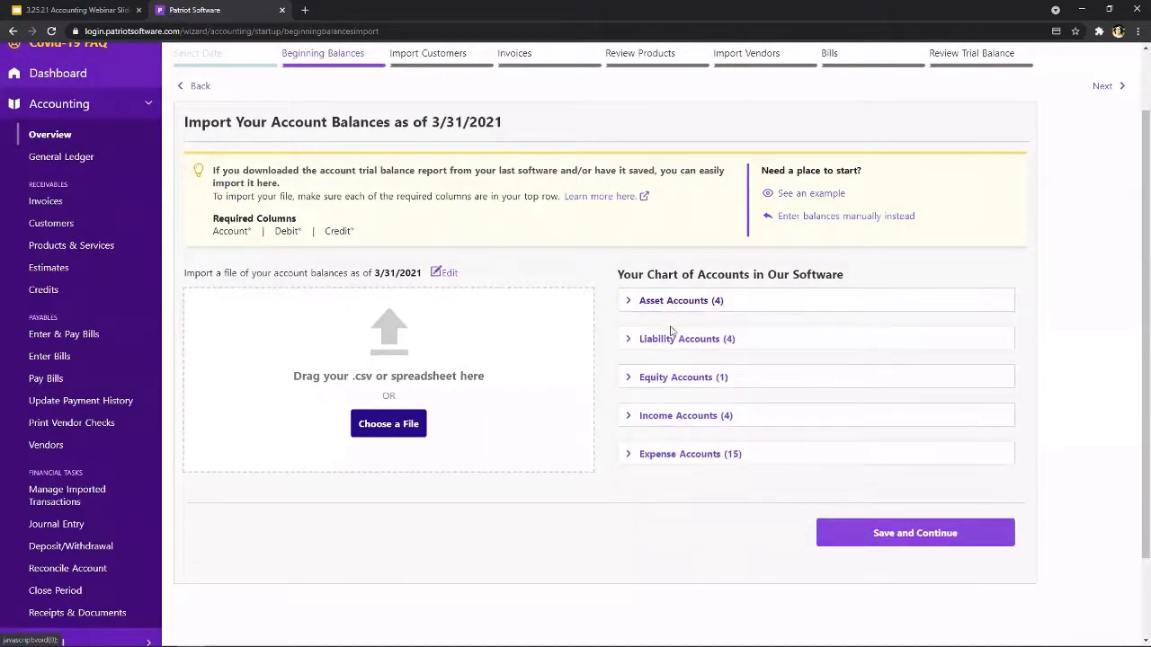
- Review the liability, equity, income and expense accounts in the chart of accounts one group at a time
{"action": "left_click", "coordinate": [666, 340]}
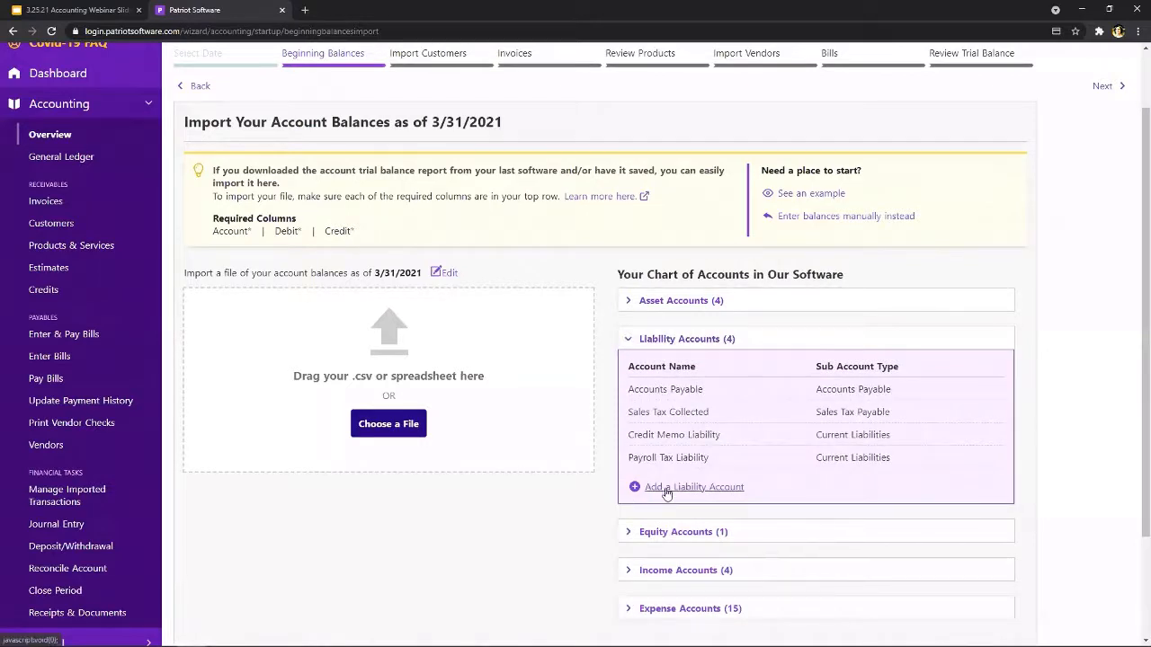
{"action": "left_click", "coordinate": [688, 341]}
{"action": "left_click", "coordinate": [681, 381]}
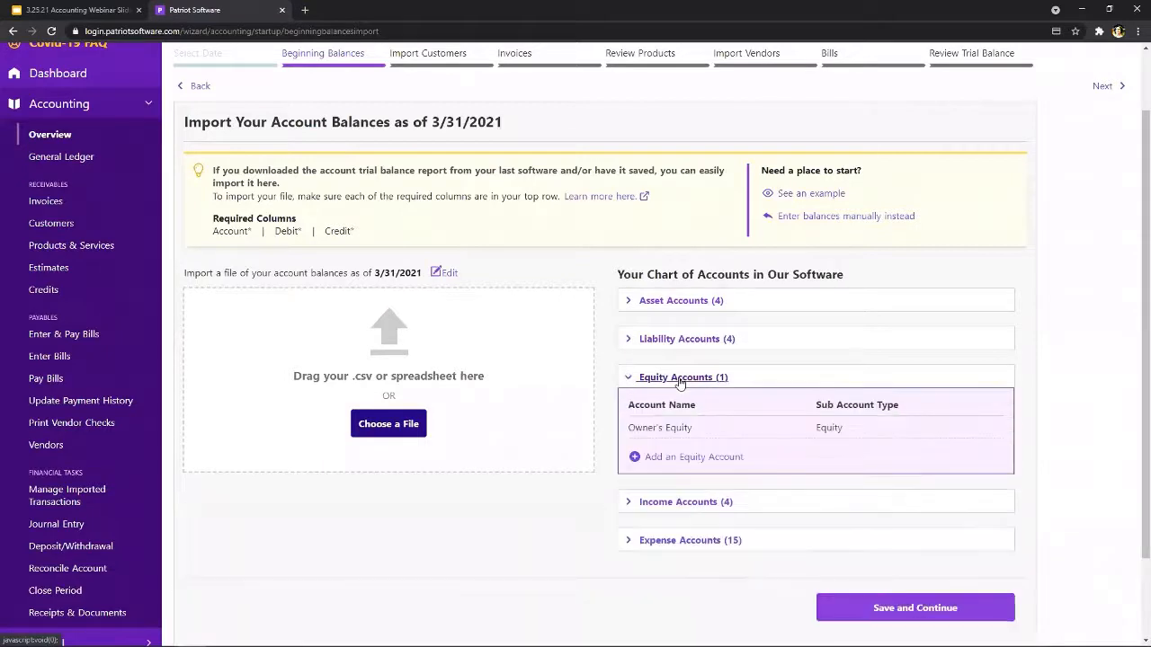
{"action": "left_click", "coordinate": [690, 383]}
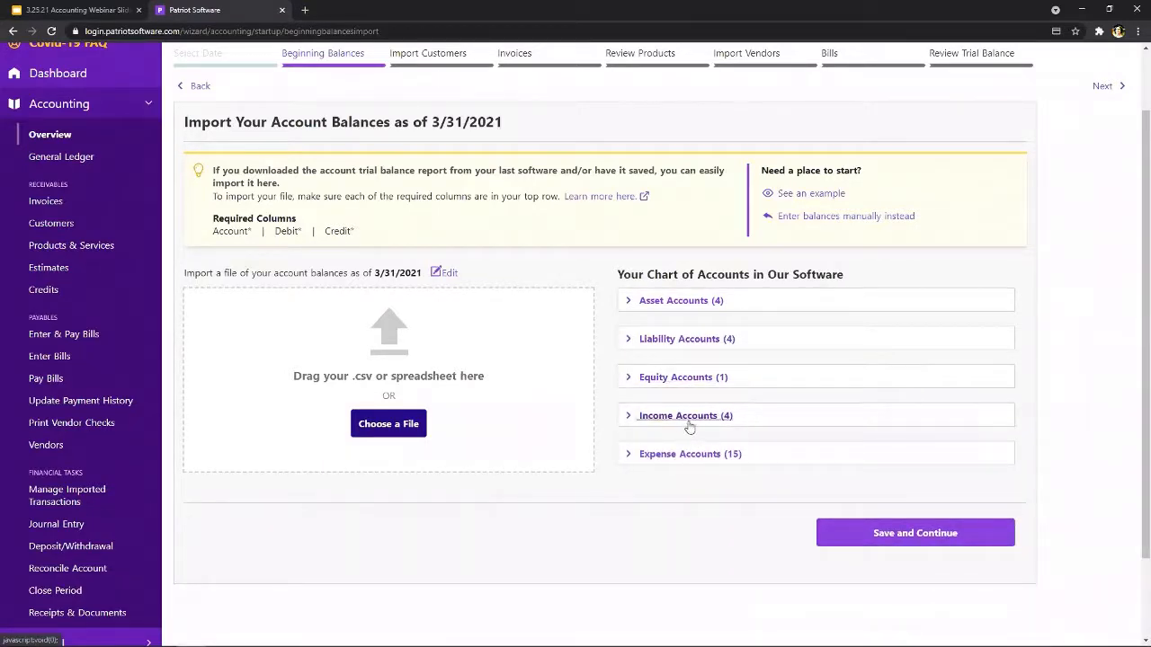
{"action": "left_click", "coordinate": [687, 422]}
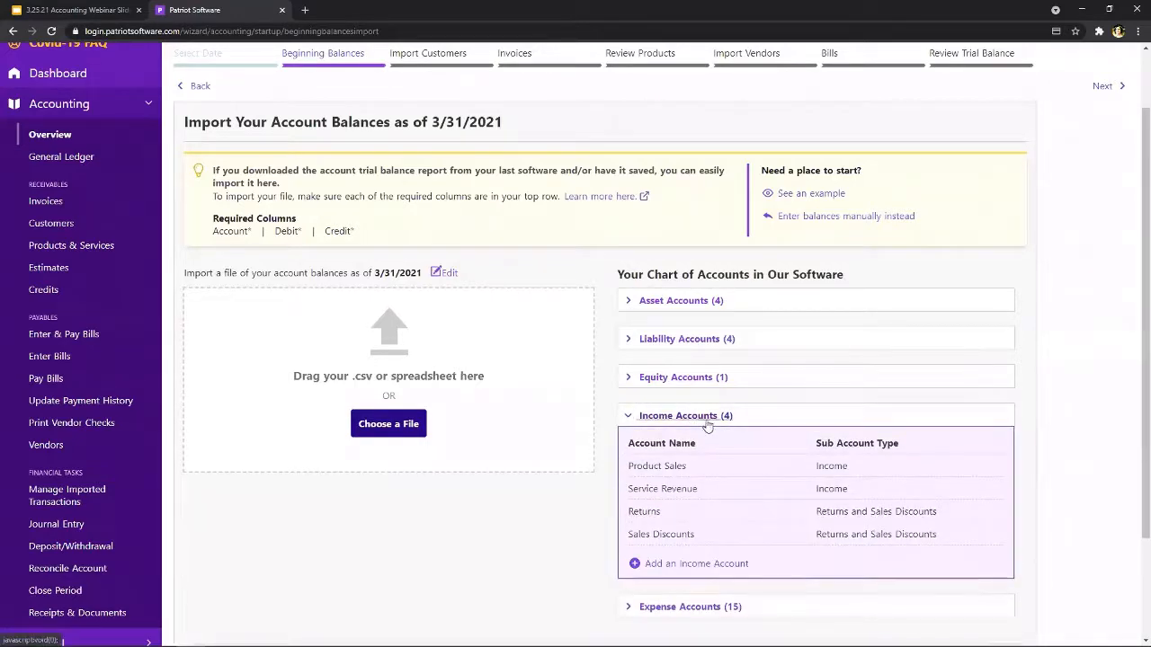
{"action": "left_click", "coordinate": [709, 419]}
{"action": "left_click", "coordinate": [691, 455]}
{"action": "scroll", "coordinate": [904, 467], "scroll_direction": "down", "scroll_amount": 3}
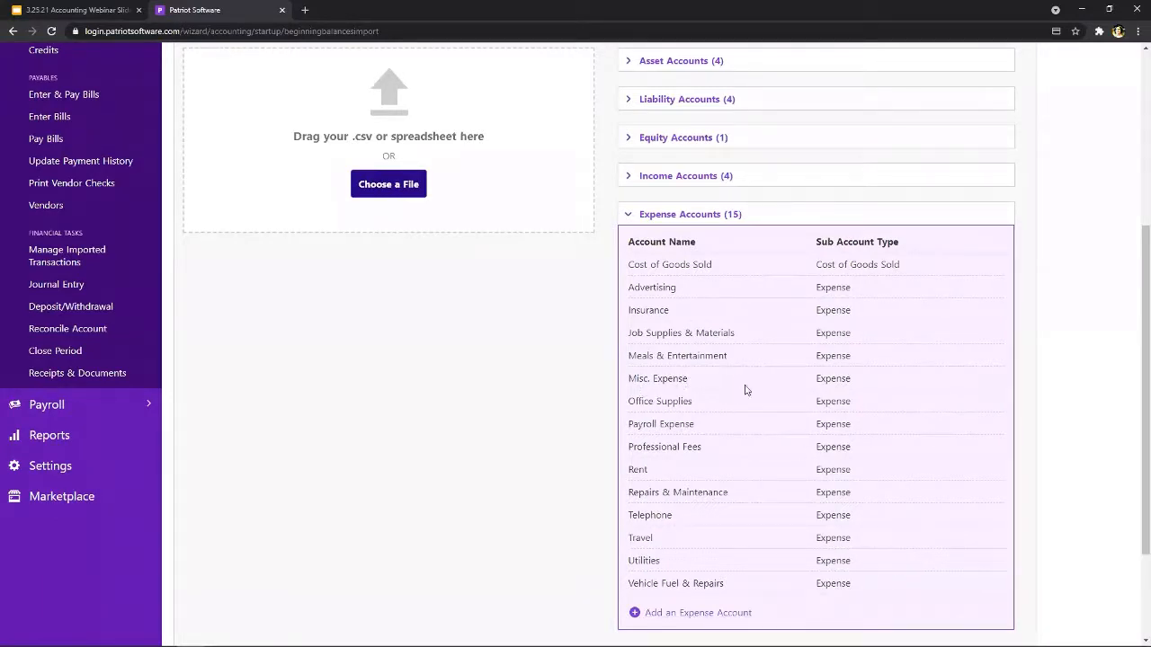
{"action": "left_click", "coordinate": [693, 217]}
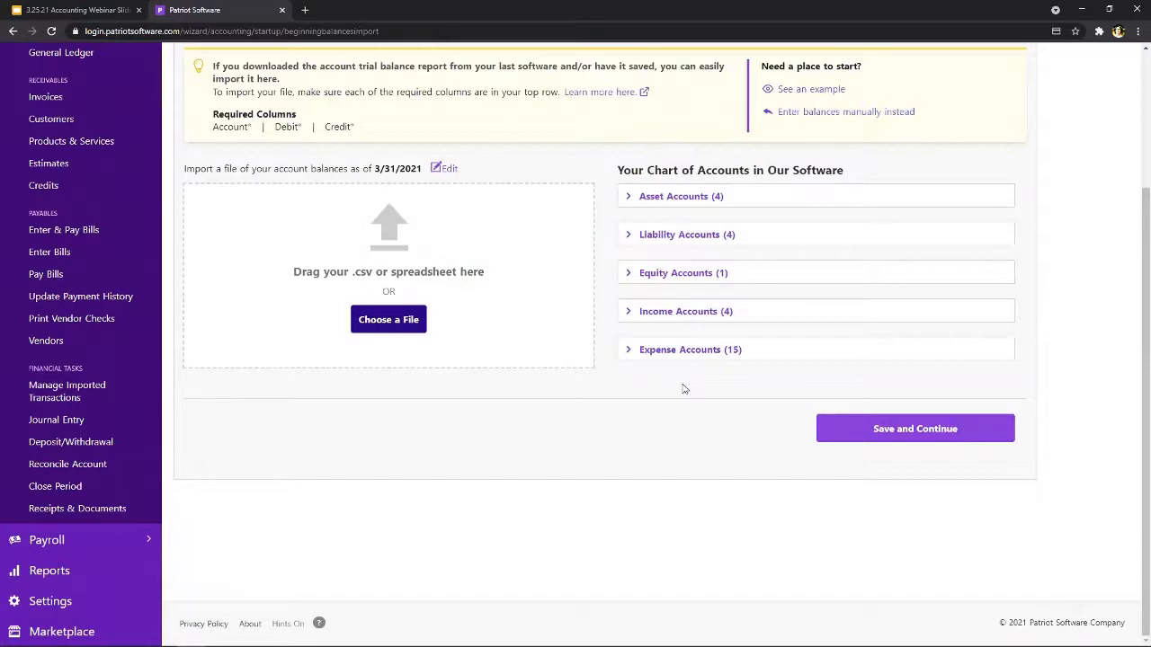
{"action": "scroll", "coordinate": [726, 423], "scroll_direction": "up", "scroll_amount": 1}
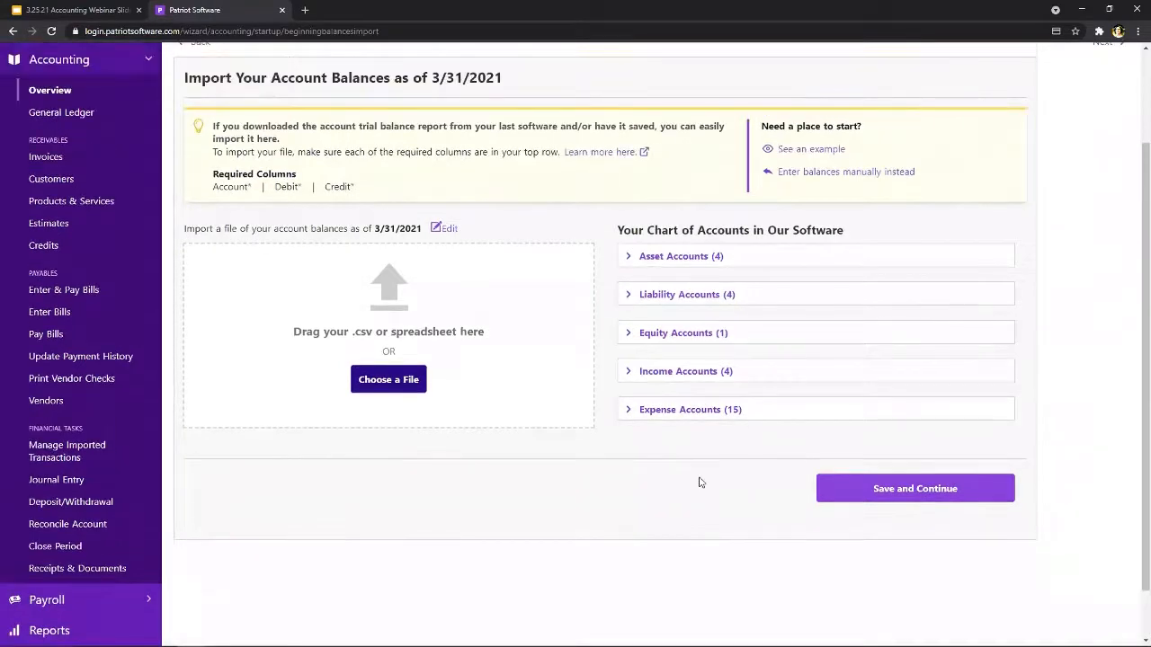
- Upload the Trial balance import spreadsheet as the account balances file and continue with the import
{"action": "scroll", "coordinate": [701, 483], "scroll_direction": "up", "scroll_amount": 1}
{"action": "right_click", "coordinate": [1088, 387]}
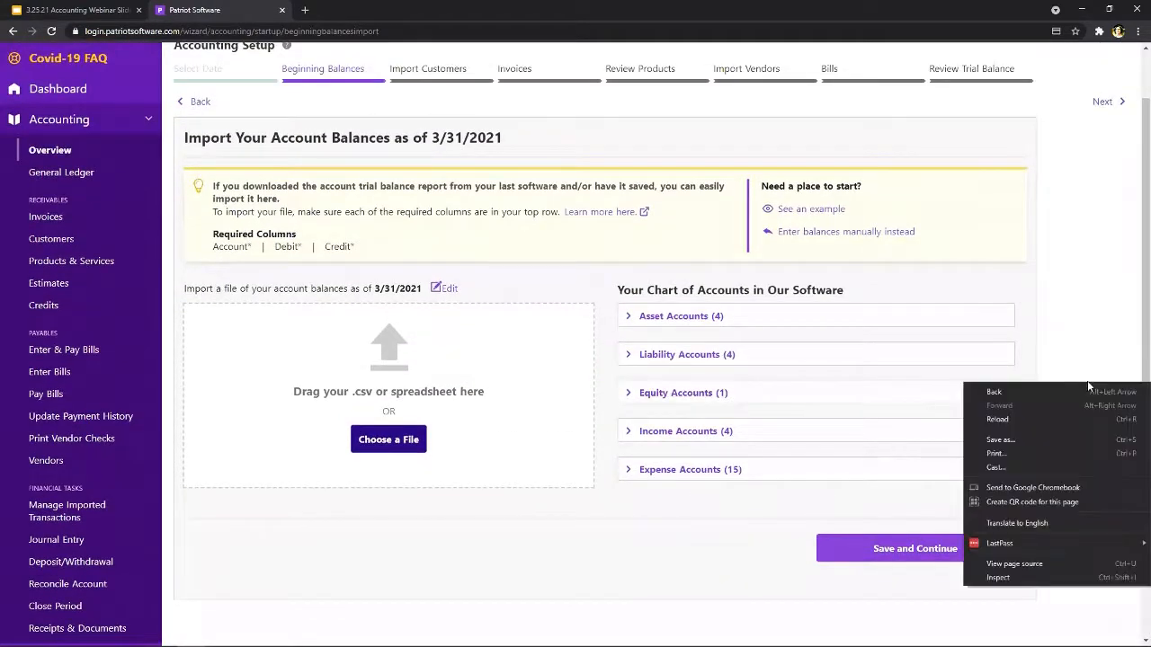
{"action": "left_click", "coordinate": [1102, 327]}
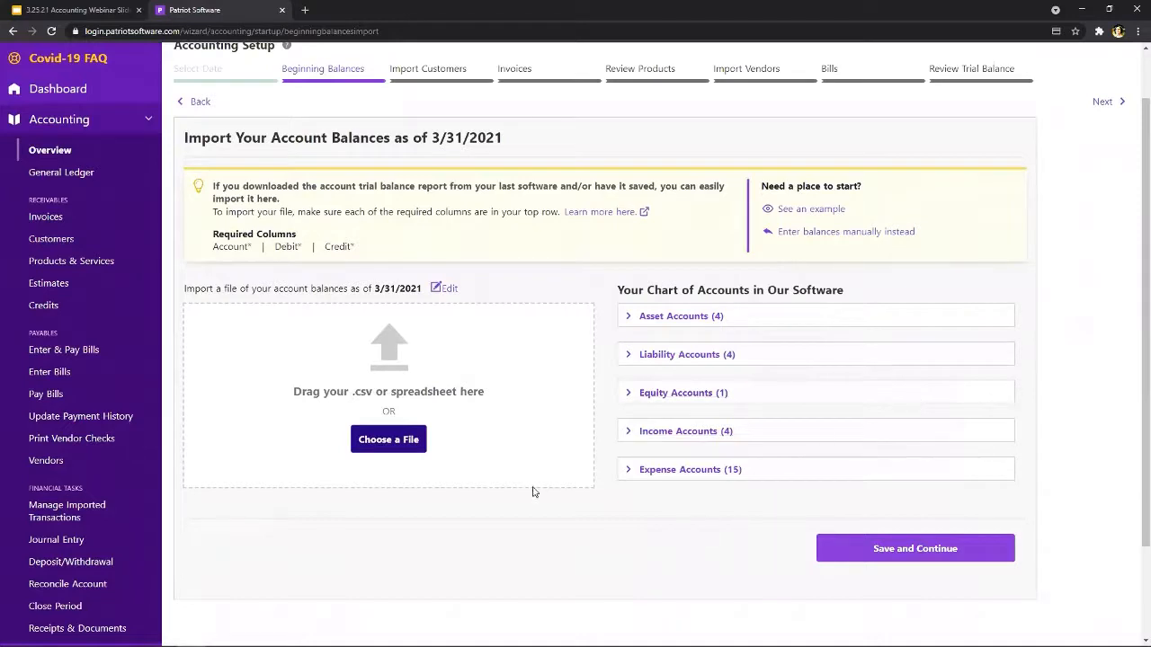
{"action": "left_click", "coordinate": [386, 441]}
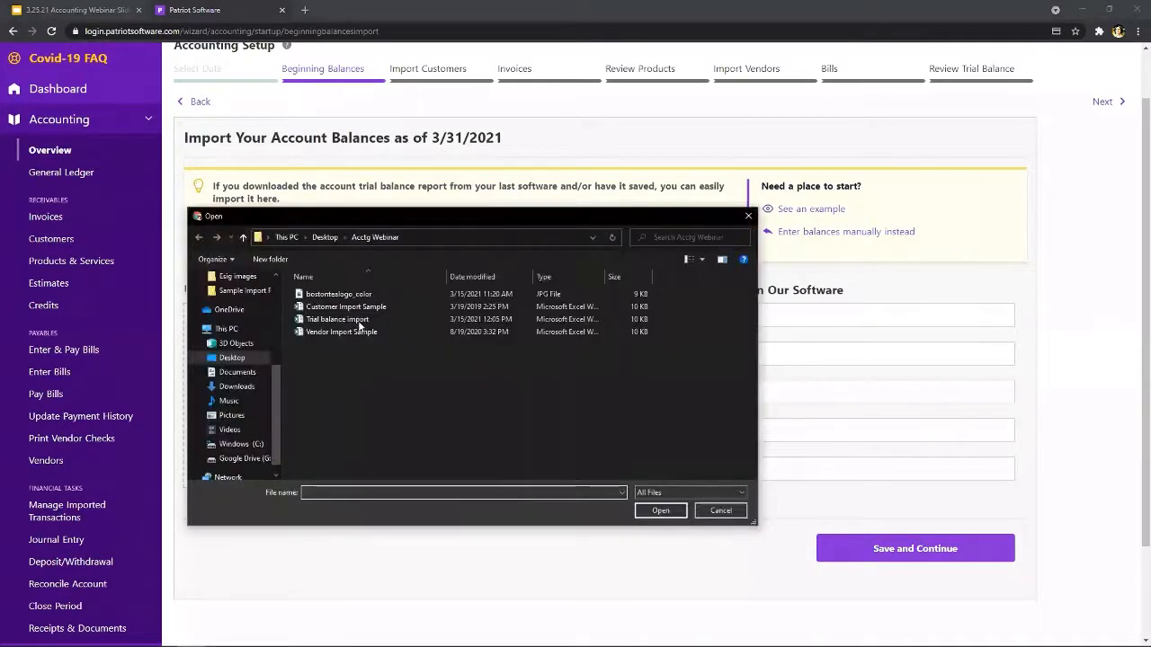
{"action": "double_click", "coordinate": [359, 322]}
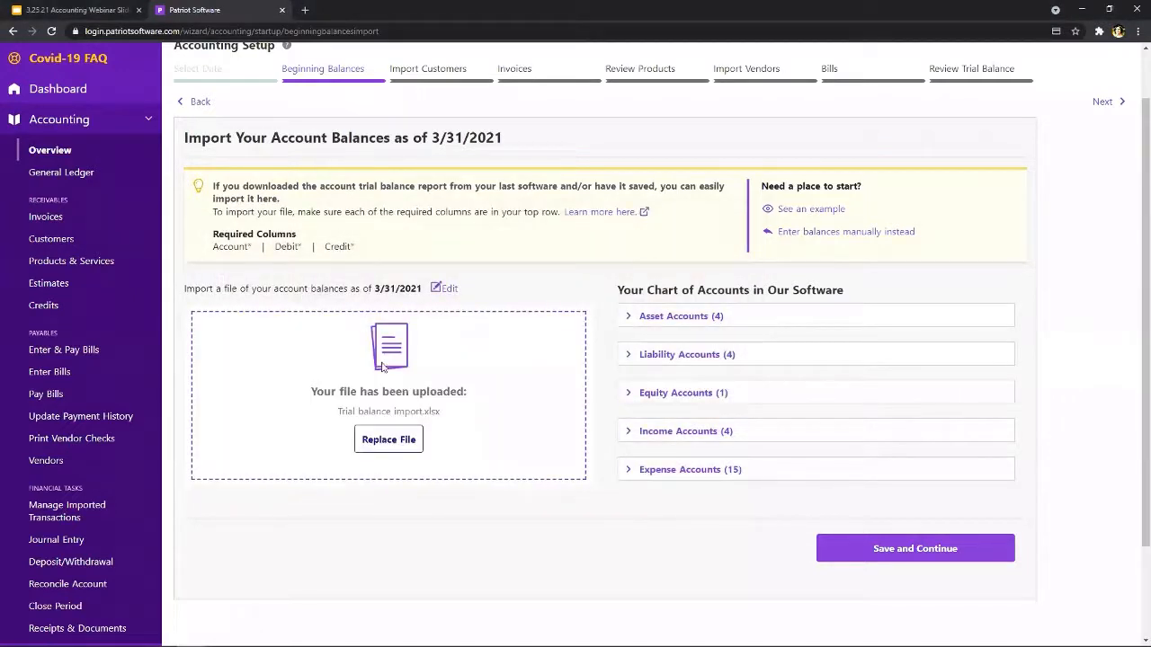
{"action": "left_click", "coordinate": [827, 548]}
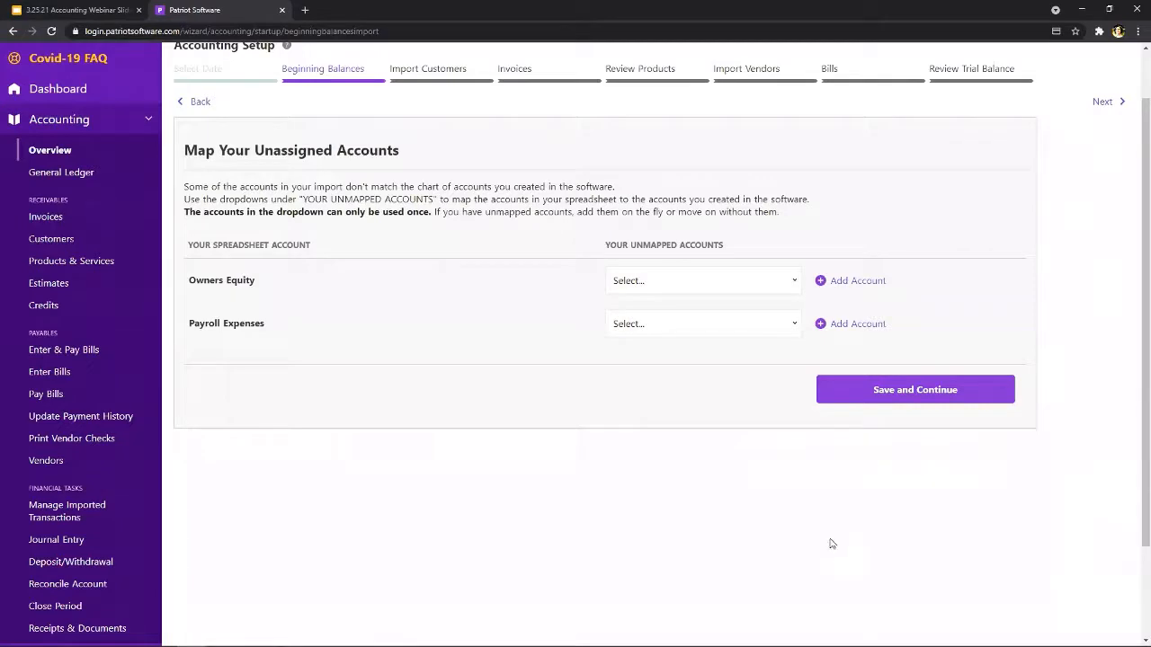
- Map the spreadsheet account Owners Equity to Owner's Equity and Payroll Expenses to Payroll Expense, and save the mapping
{"action": "scroll", "coordinate": [826, 531], "scroll_direction": "up", "scroll_amount": 1}
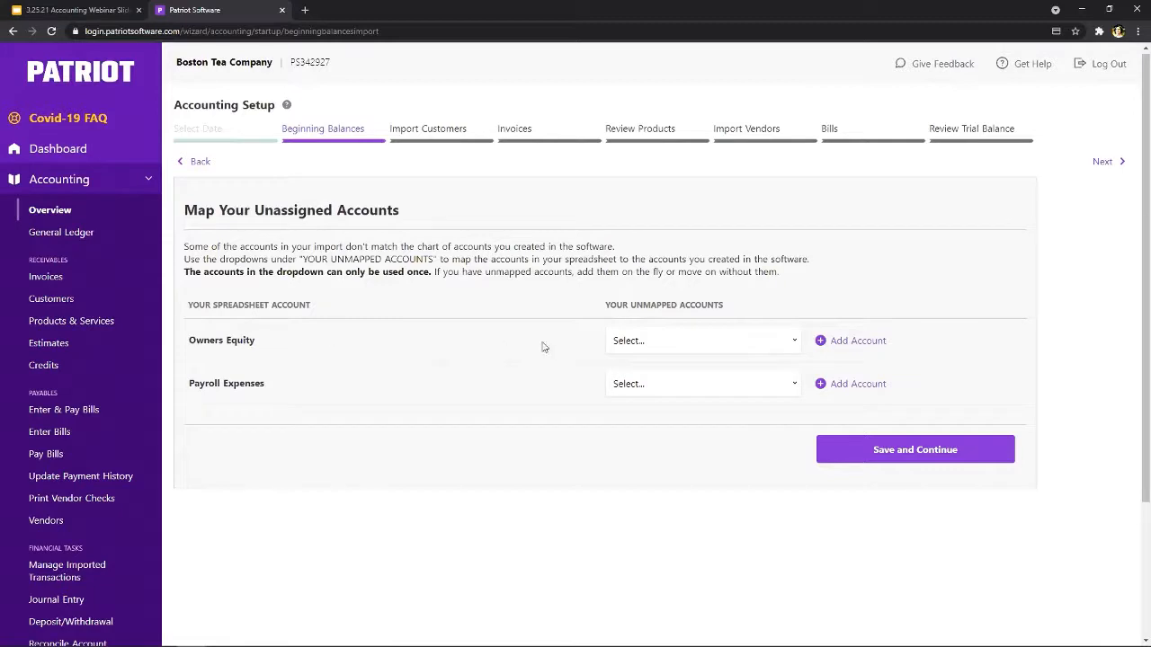
{"action": "left_click", "coordinate": [639, 342]}
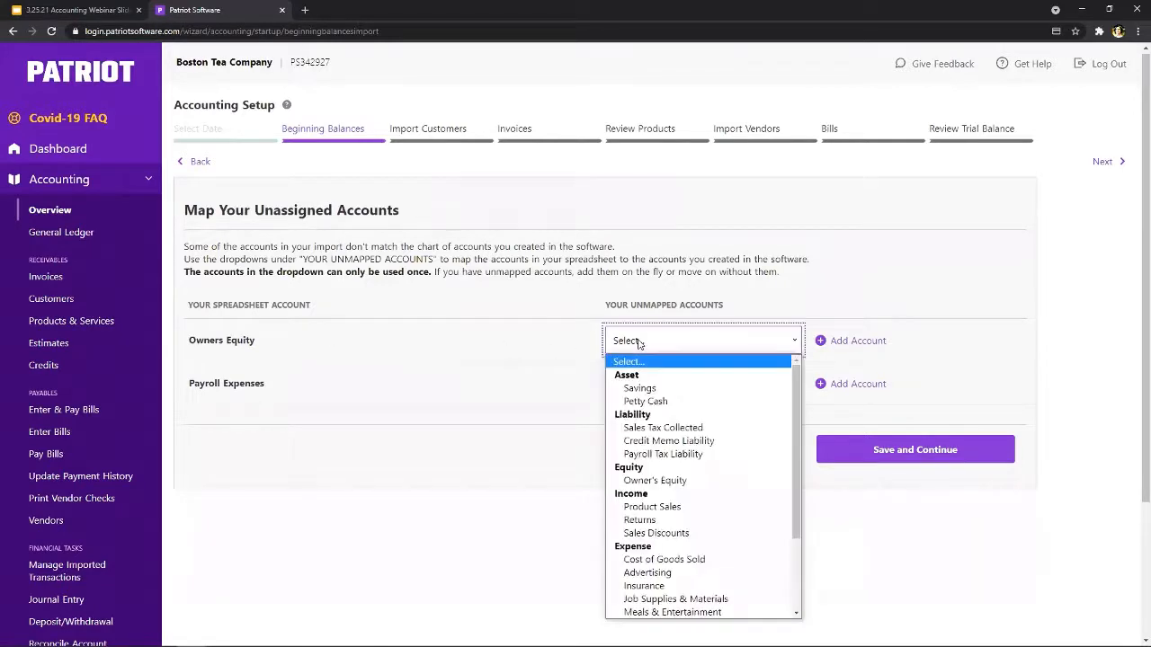
{"action": "left_click", "coordinate": [695, 486]}
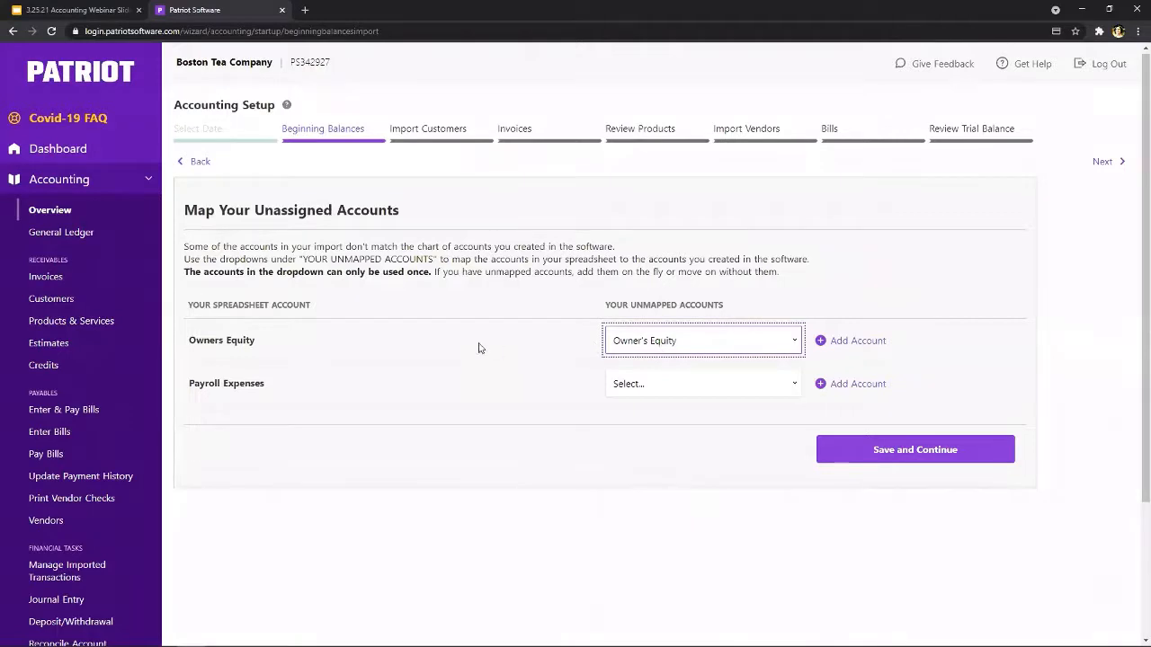
{"action": "left_click", "coordinate": [680, 391]}
{"action": "scroll", "coordinate": [702, 343], "scroll_direction": "down", "scroll_amount": 3}
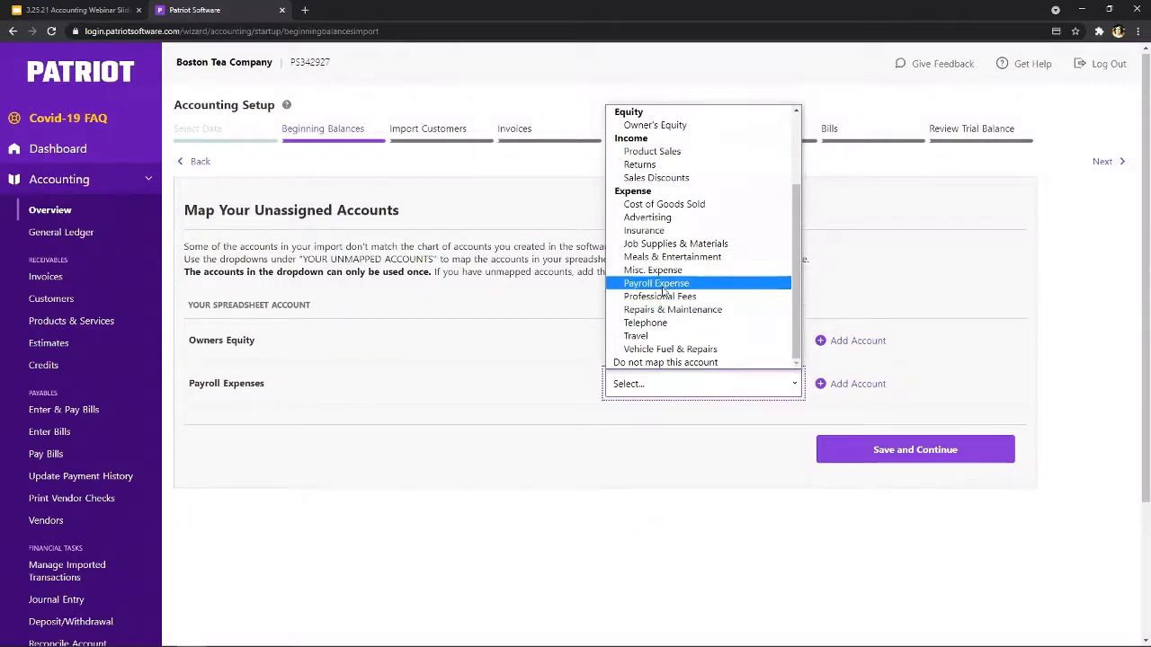
{"action": "left_click", "coordinate": [657, 284]}
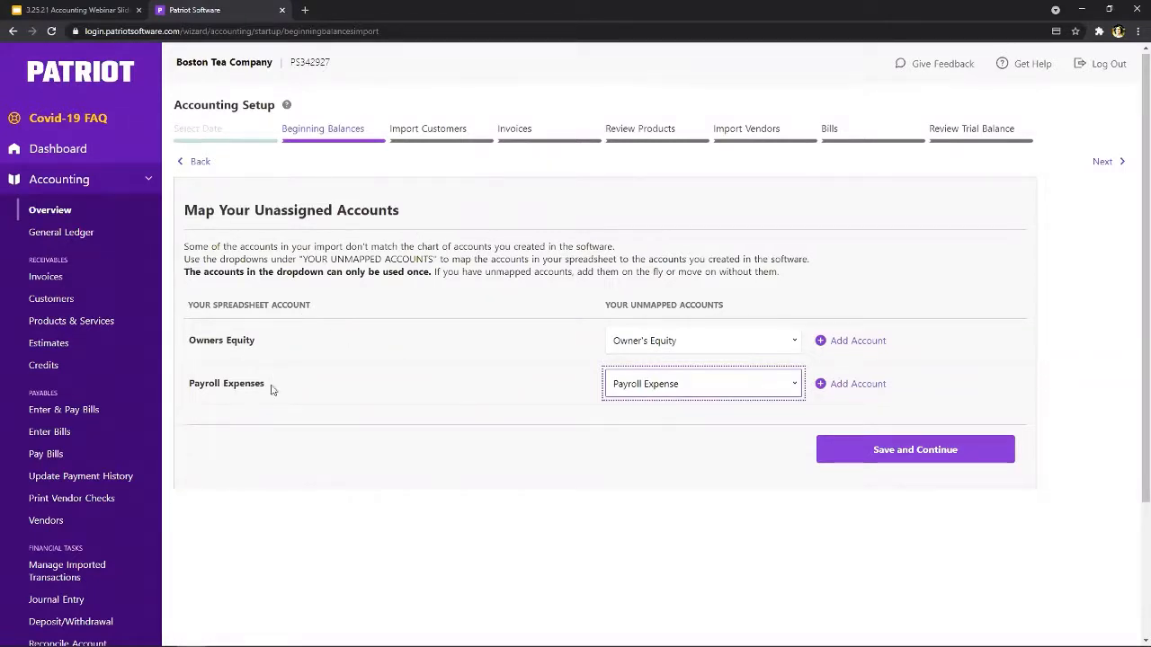
{"action": "left_click", "coordinate": [846, 455]}
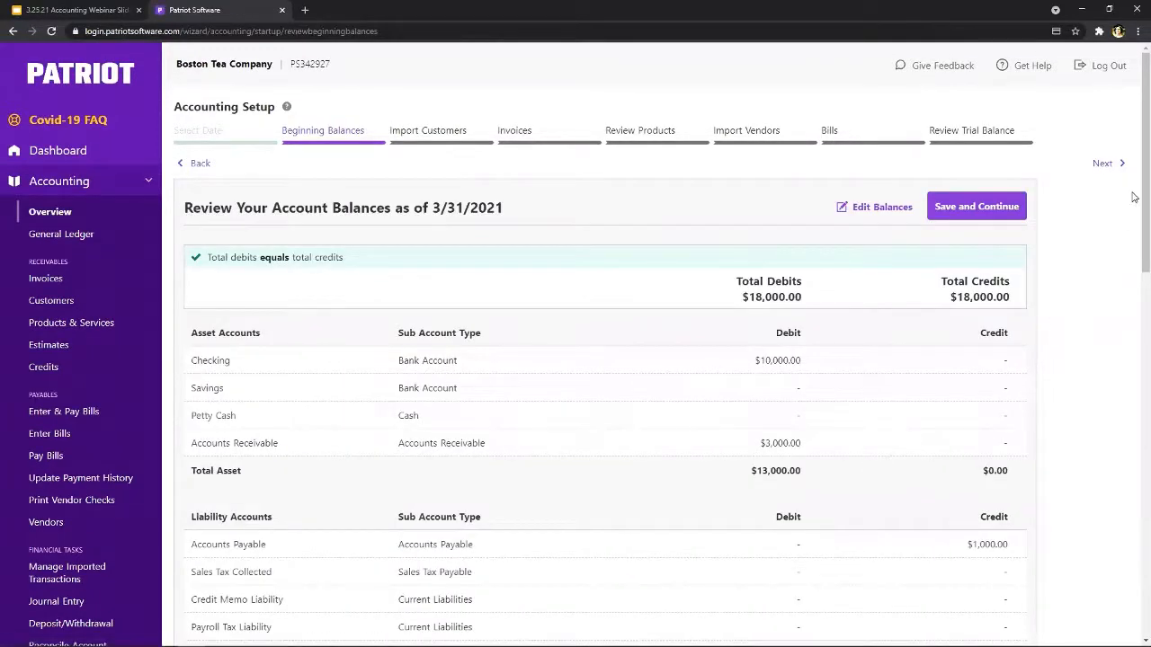
- Review the imported debit and credit balances of the accounts as of 3/31/2021
{"action": "scroll", "coordinate": [1135, 207], "scroll_direction": "down", "scroll_amount": 1}
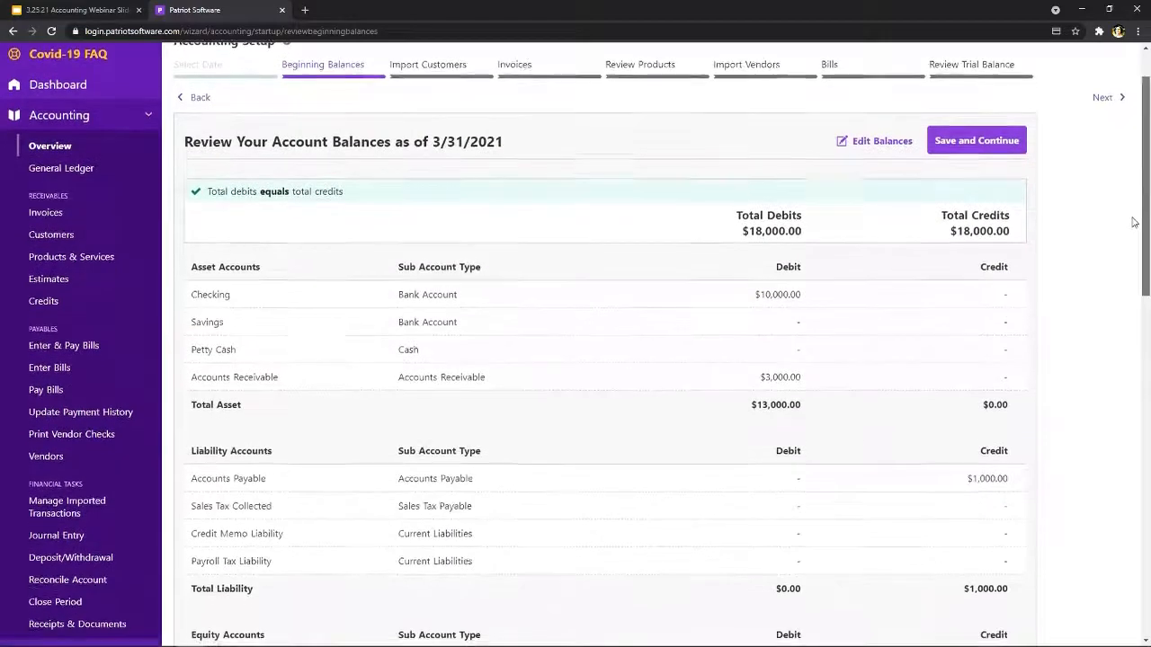
{"action": "scroll", "coordinate": [1133, 224], "scroll_direction": "down", "scroll_amount": 1}
{"action": "scroll", "coordinate": [1134, 225], "scroll_direction": "down", "scroll_amount": 1}
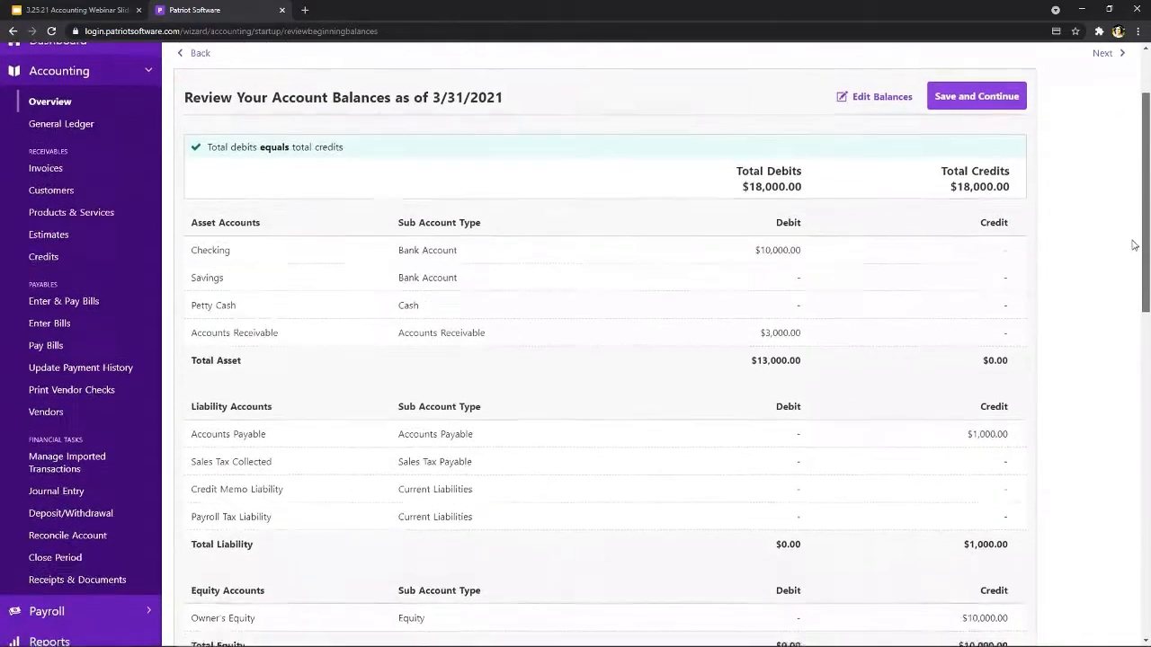
{"action": "scroll", "coordinate": [1134, 180], "scroll_direction": "up", "scroll_amount": 2}
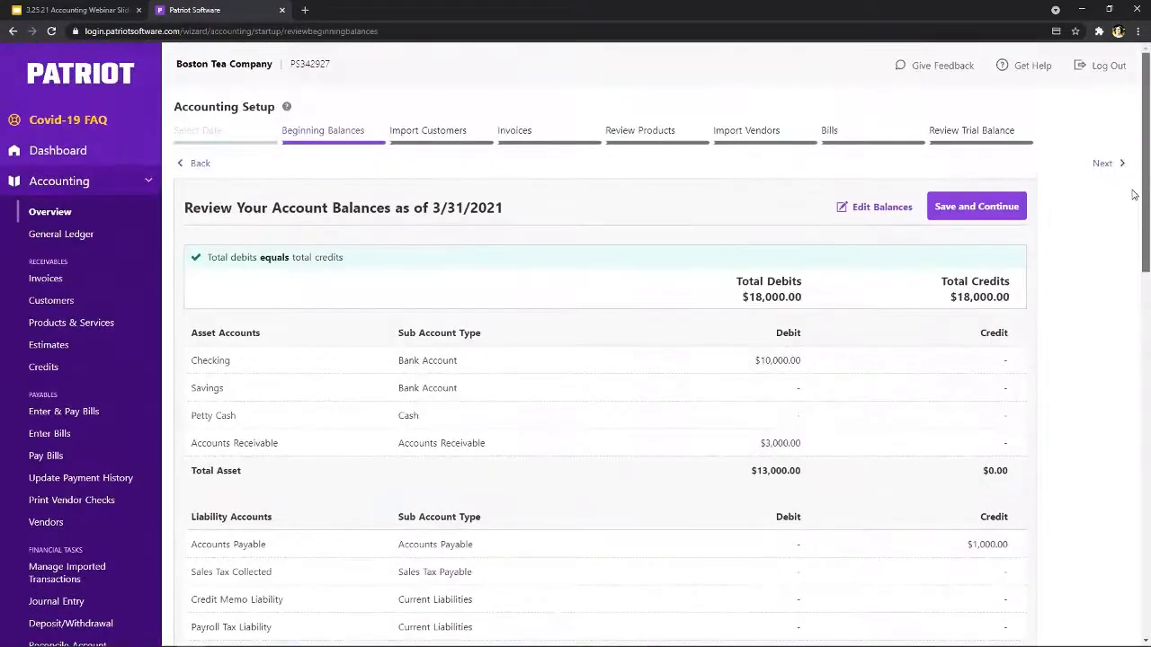
- Open the beginning balances for editing, look through the account amounts, and return to the balance review without changes
{"action": "left_click", "coordinate": [883, 214]}
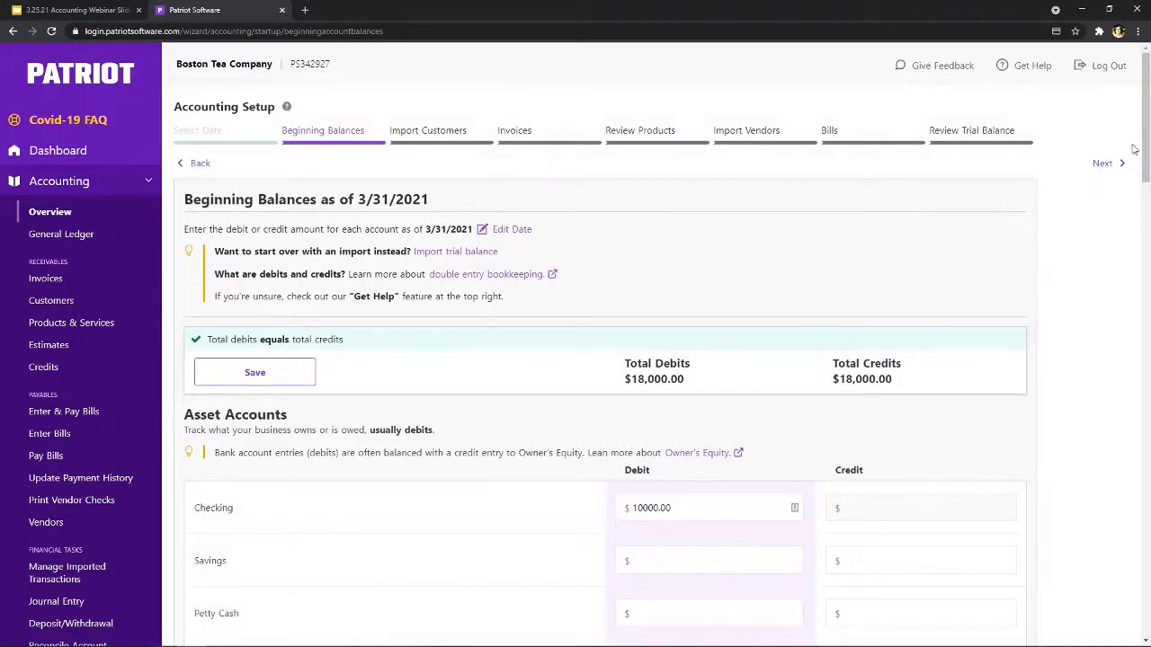
{"action": "scroll", "coordinate": [1134, 155], "scroll_direction": "down", "scroll_amount": 2}
{"action": "scroll", "coordinate": [1134, 162], "scroll_direction": "down", "scroll_amount": 3}
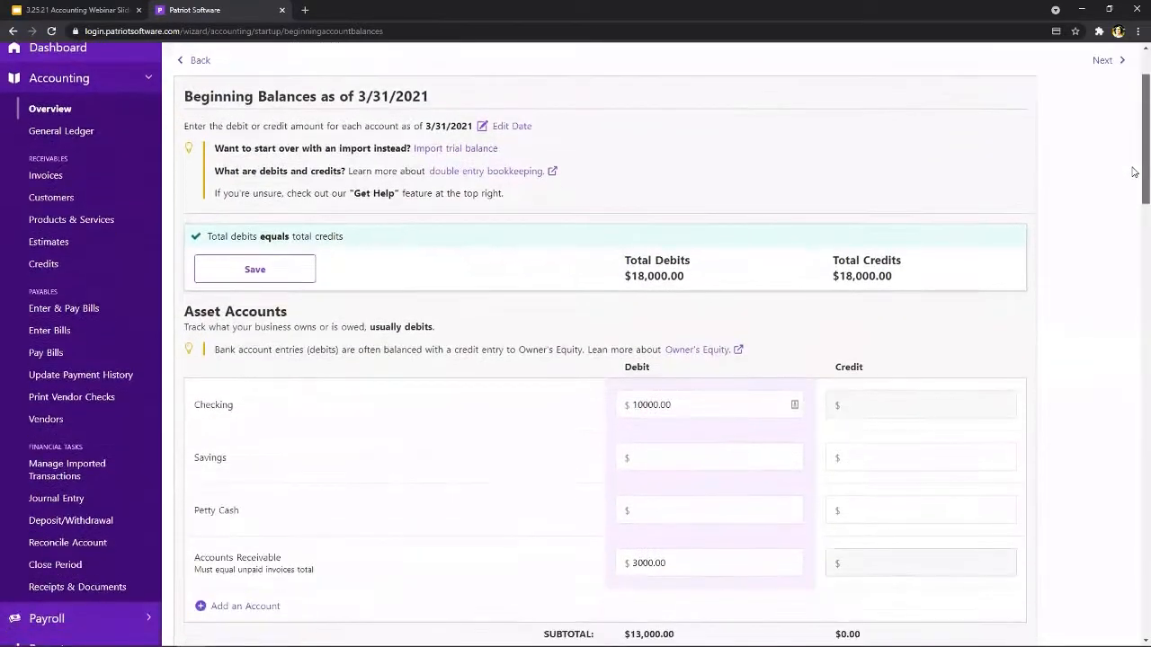
{"action": "scroll", "coordinate": [1134, 162], "scroll_direction": "down", "scroll_amount": 1}
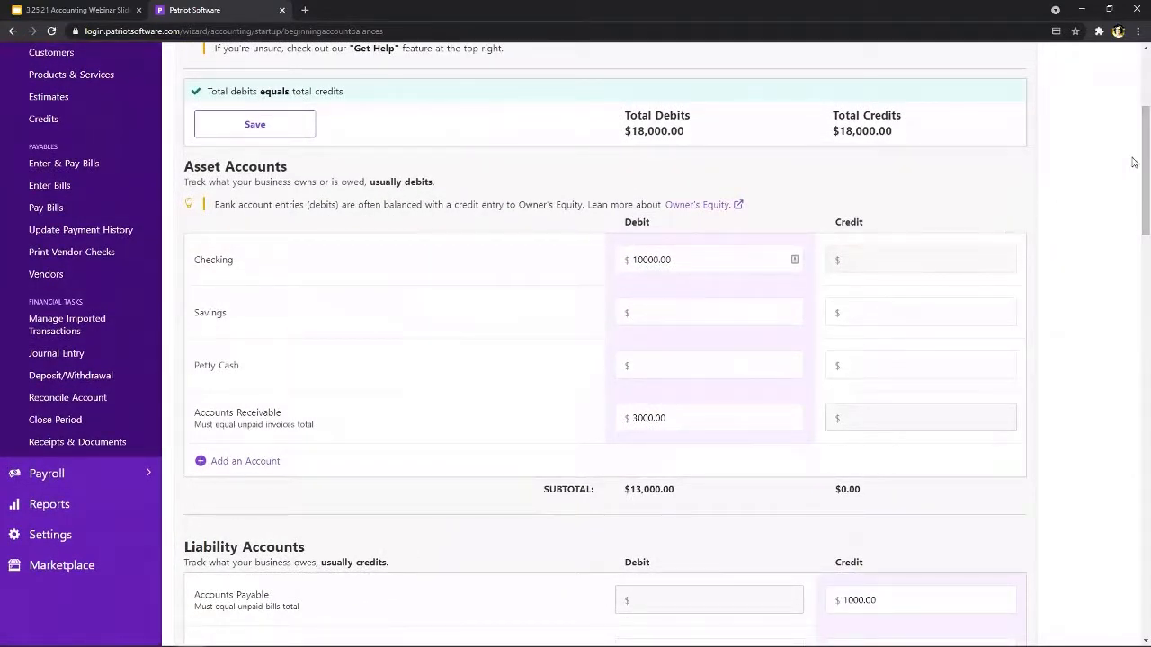
{"action": "scroll", "coordinate": [941, 239], "scroll_direction": "down", "scroll_amount": 1}
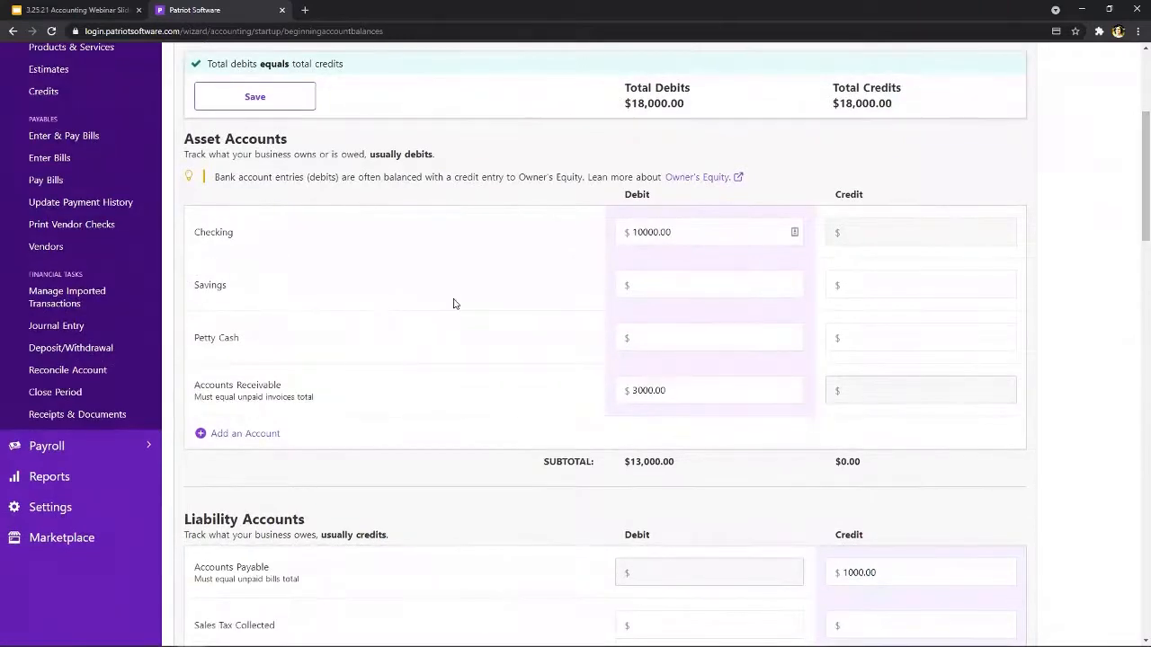
{"action": "left_click_drag", "start_coordinate": [1145, 196], "coordinate": [1145, 311]}
{"action": "left_click_drag", "start_coordinate": [1143, 245], "coordinate": [1130, 86]}
{"action": "left_click", "coordinate": [1104, 116]}
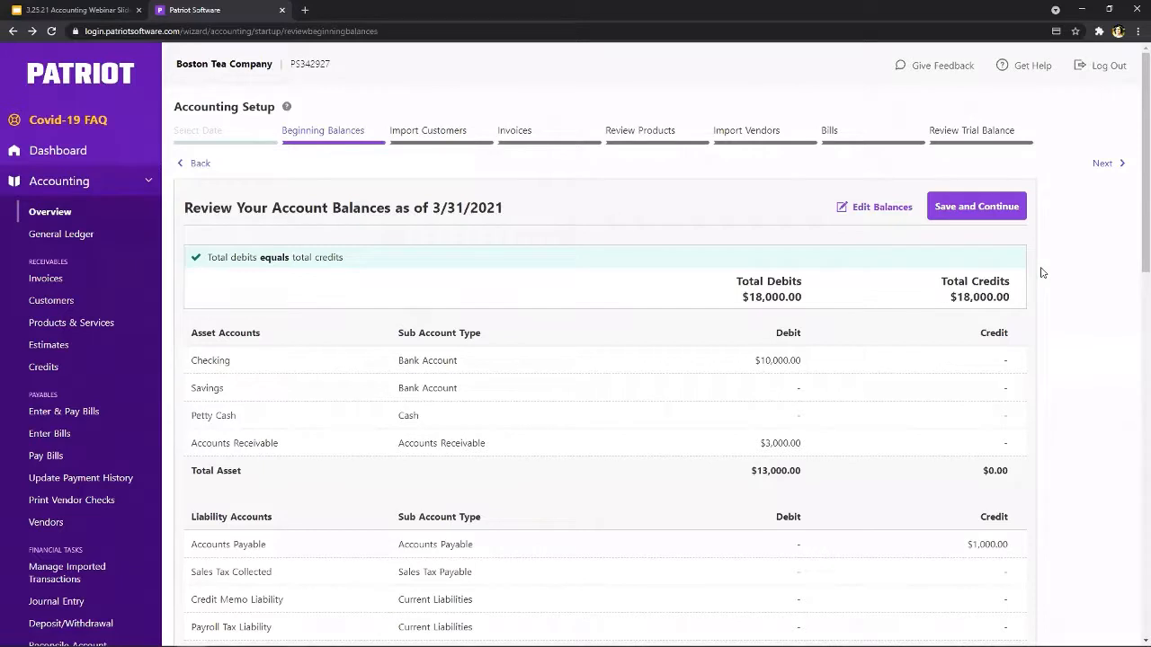
- Save the reviewed beginning balances, and check the Customer Import Sample spreadsheet in Excel
{"action": "left_click", "coordinate": [982, 208]}
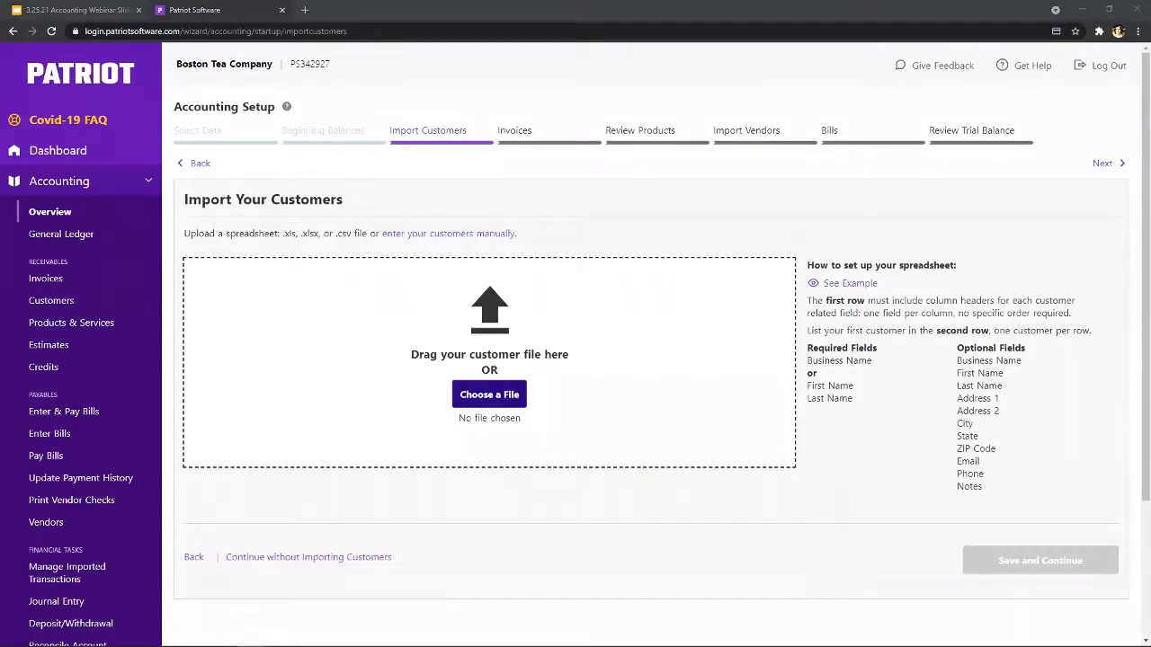
{"action": "key", "text": "alt+Tab"}
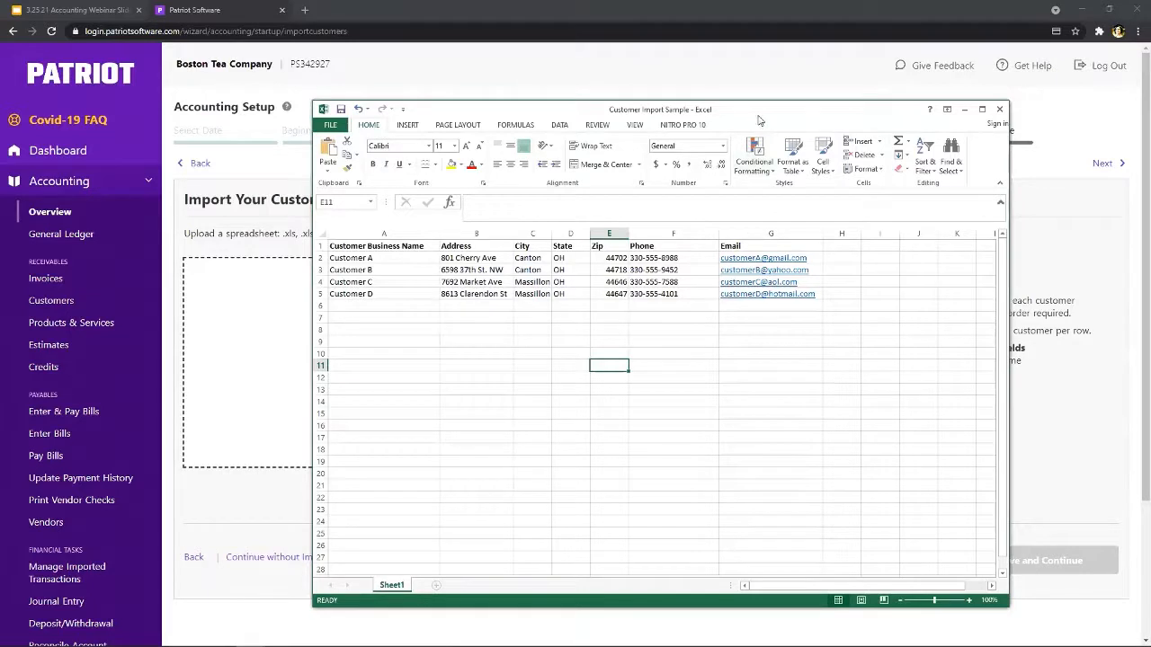
{"action": "left_click", "coordinate": [965, 110]}
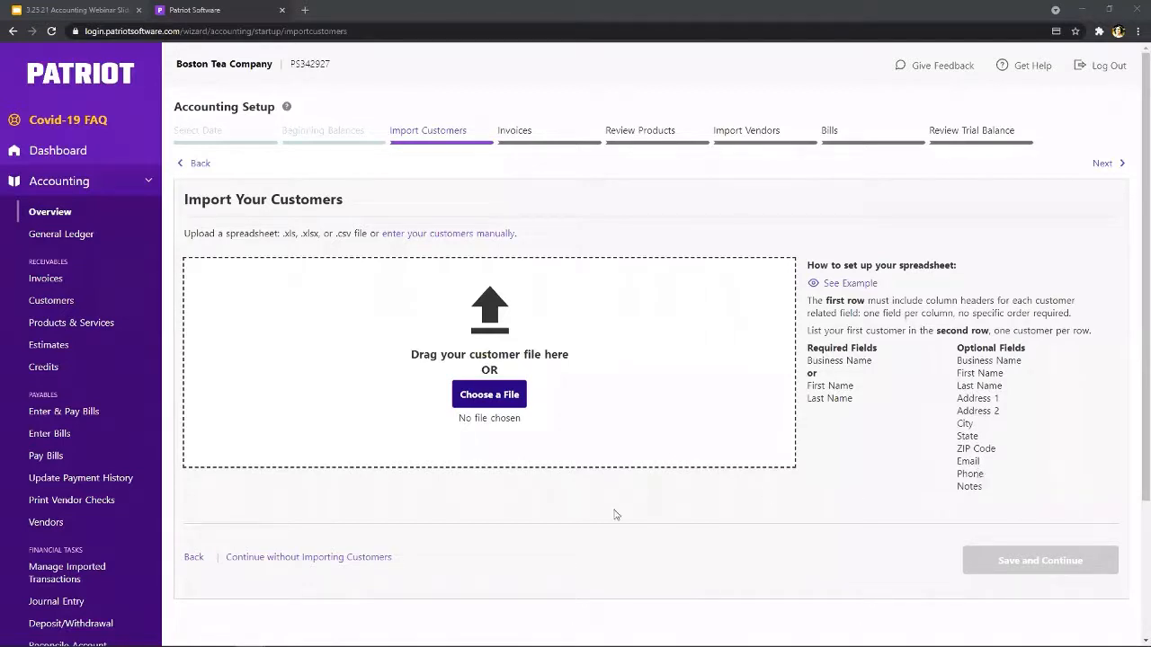
- Upload the Customer Import Sample spreadsheet as the customer file and continue to the column mapping
{"action": "left_click", "coordinate": [496, 401]}
{"action": "double_click", "coordinate": [359, 312]}
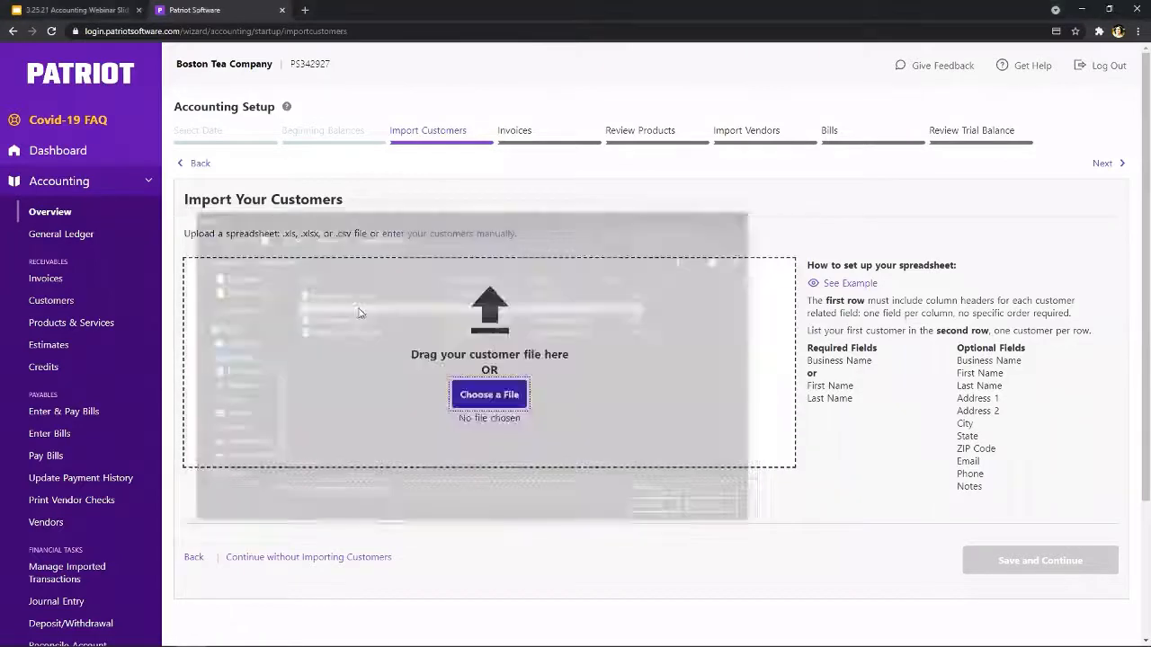
{"action": "left_click", "coordinate": [1029, 564]}
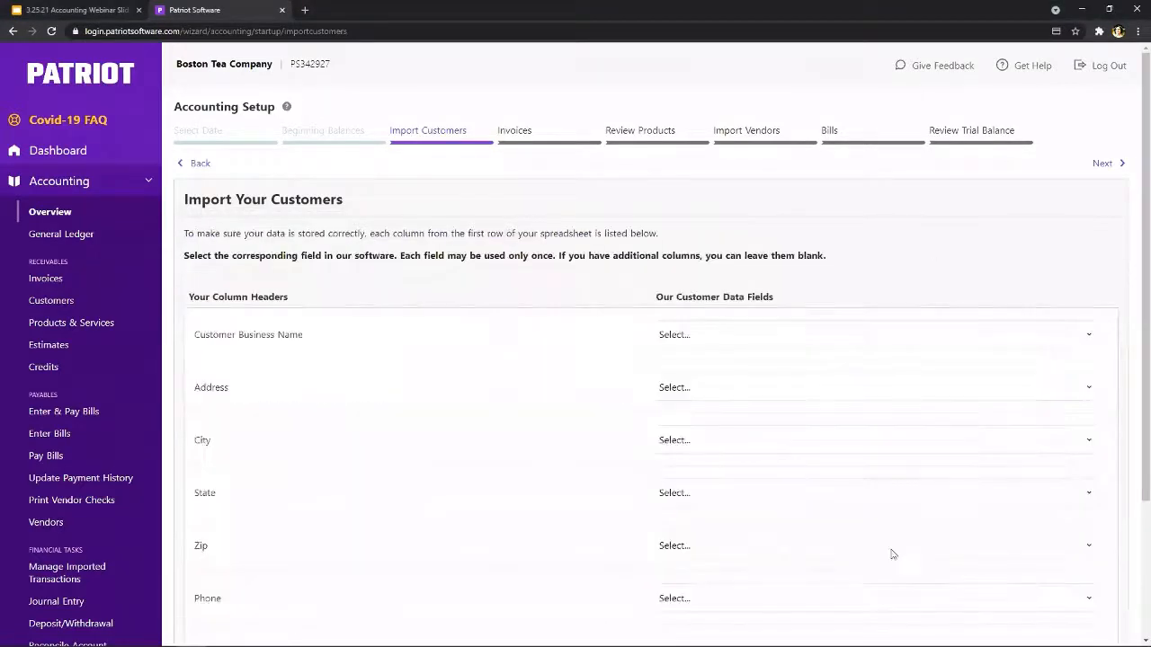
- Map the customer columns to Business Name, Address 1, City and State Abbreviation
{"action": "scroll", "coordinate": [995, 383], "scroll_direction": "down", "scroll_amount": 2}
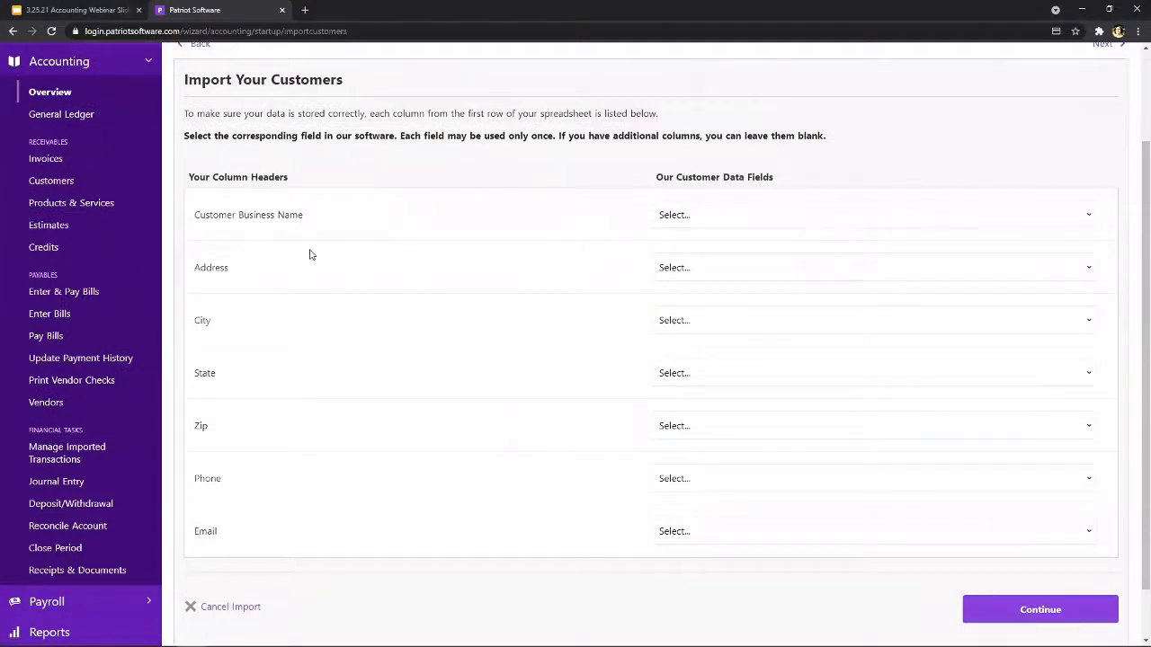
{"action": "left_click", "coordinate": [721, 224]}
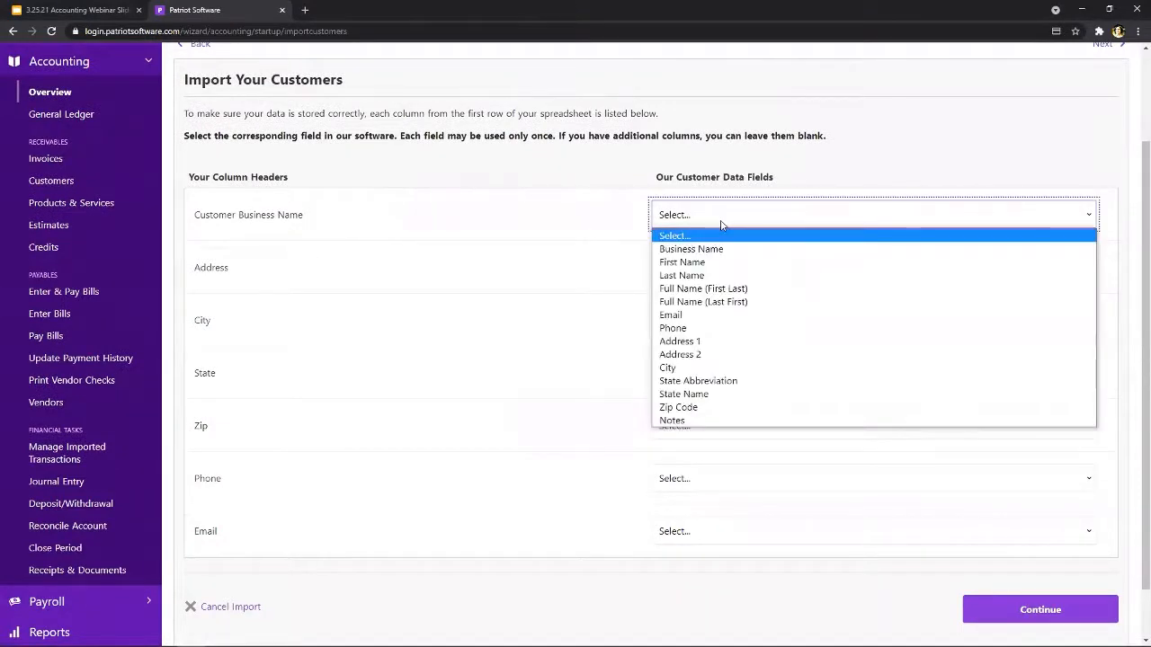
{"action": "left_click", "coordinate": [696, 249]}
{"action": "left_click", "coordinate": [717, 270]}
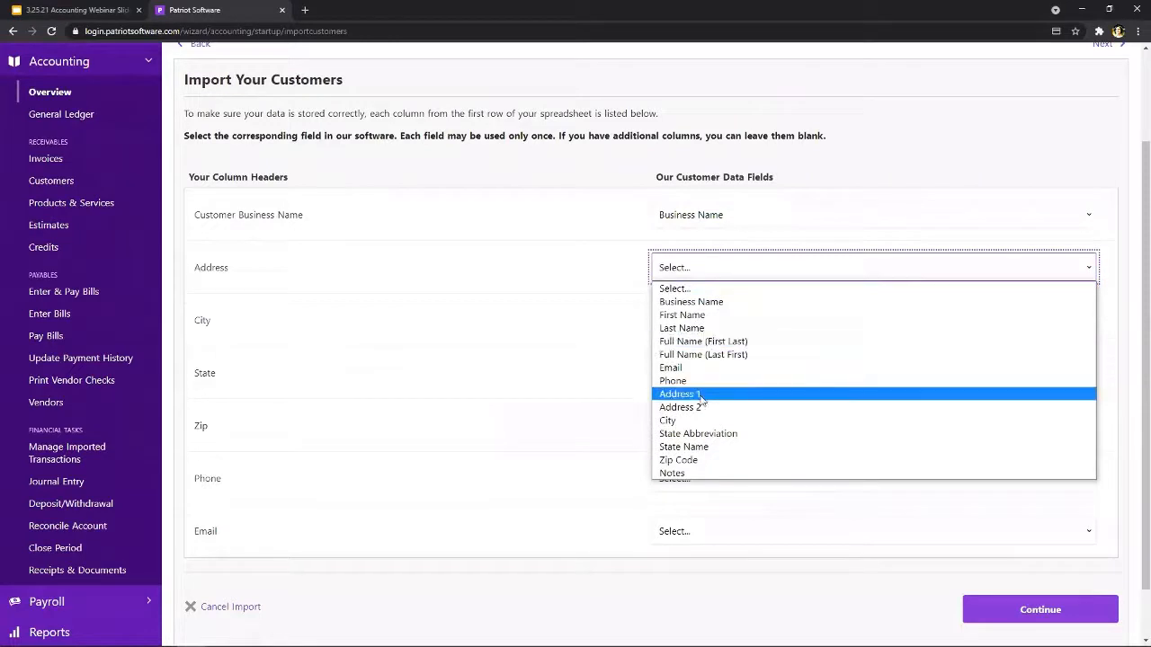
{"action": "left_click", "coordinate": [700, 397]}
{"action": "left_click", "coordinate": [698, 325]}
{"action": "left_click", "coordinate": [698, 472]}
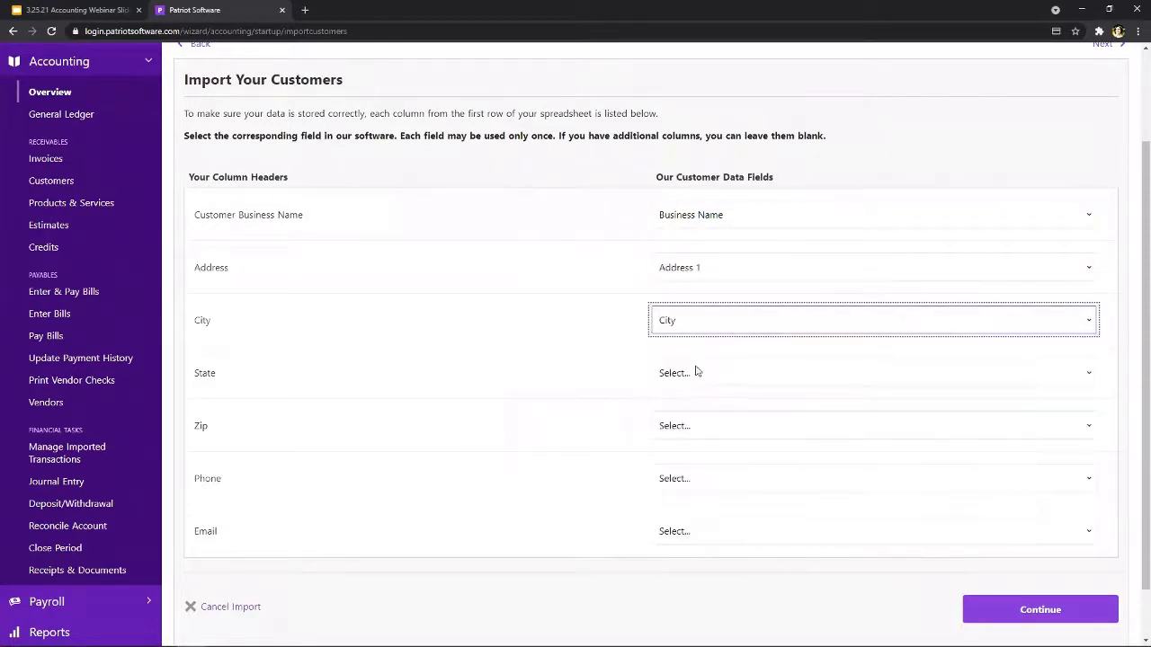
{"action": "left_click", "coordinate": [695, 370]}
{"action": "left_click", "coordinate": [701, 540]}
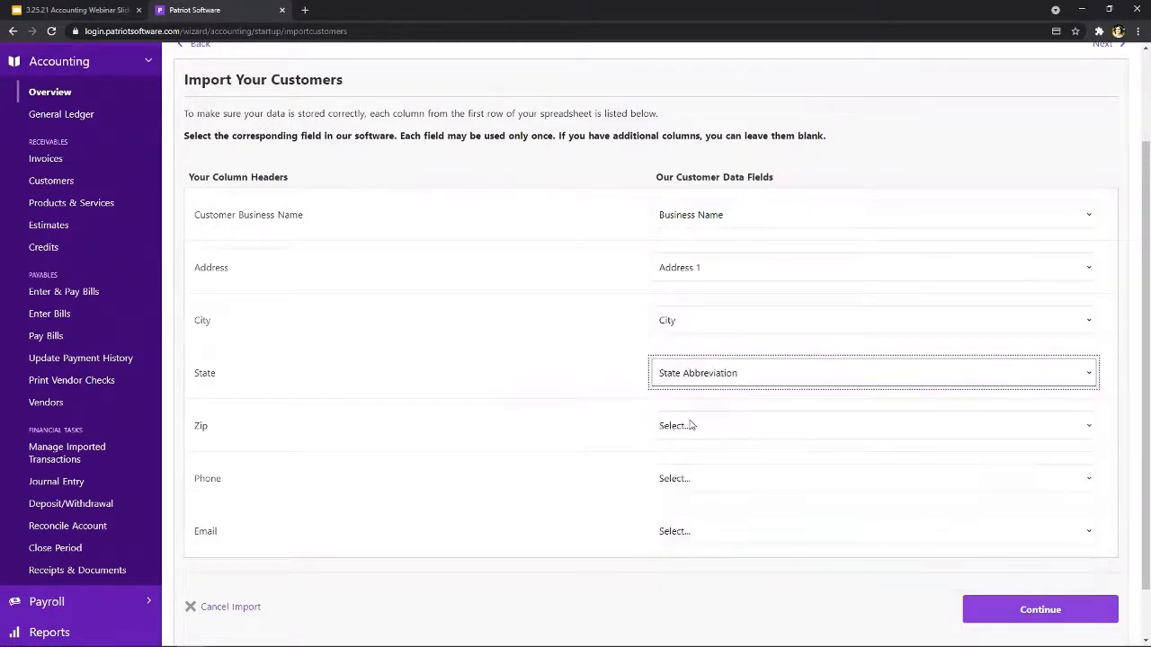
- Map the Zip column to Zip Code, the Phone column to Phone and the Email column to Email
{"action": "left_click", "coordinate": [690, 426]}
{"action": "left_click", "coordinate": [694, 617]}
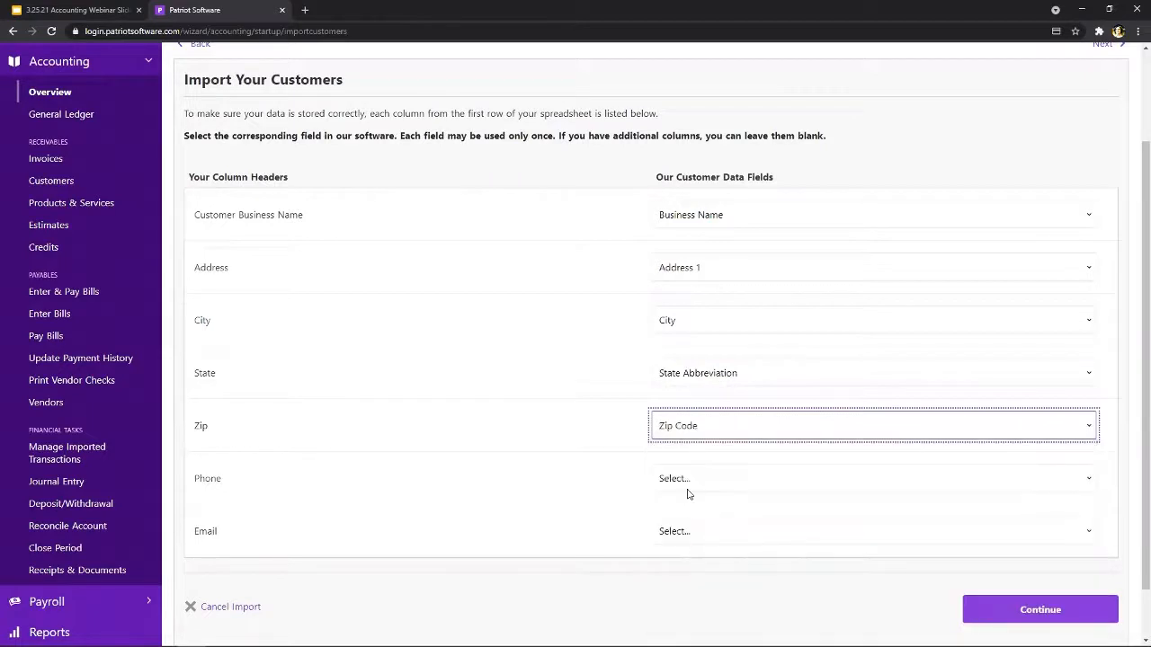
{"action": "left_click", "coordinate": [697, 477]}
{"action": "left_click", "coordinate": [698, 363]}
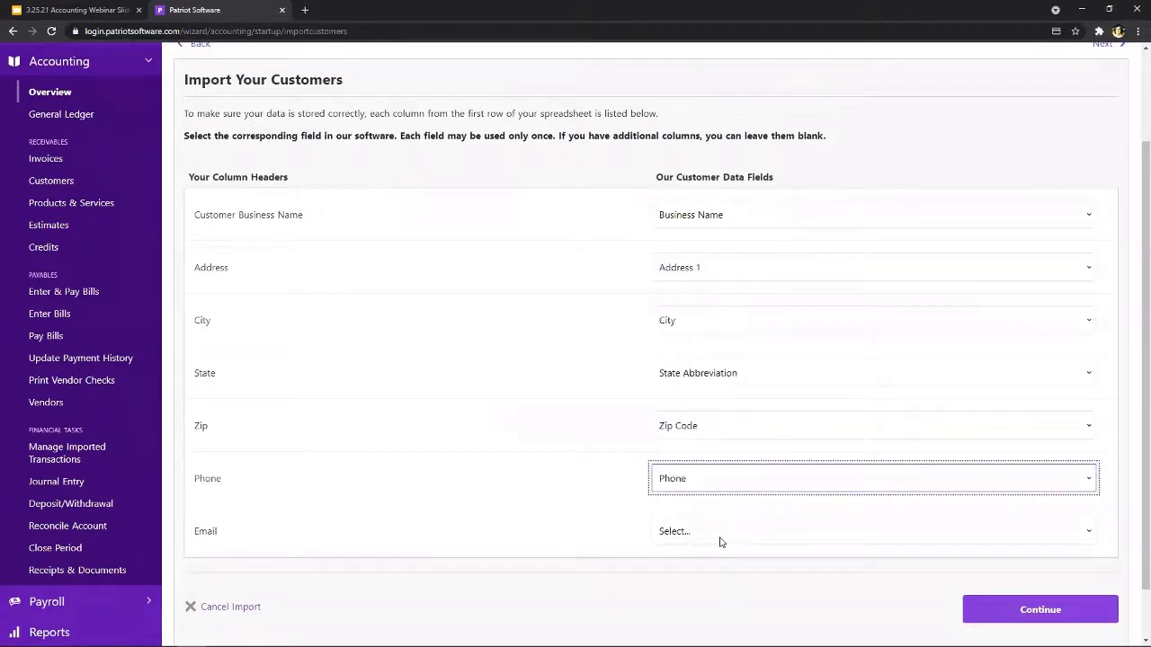
{"action": "left_click", "coordinate": [720, 539]}
{"action": "left_click", "coordinate": [706, 405]}
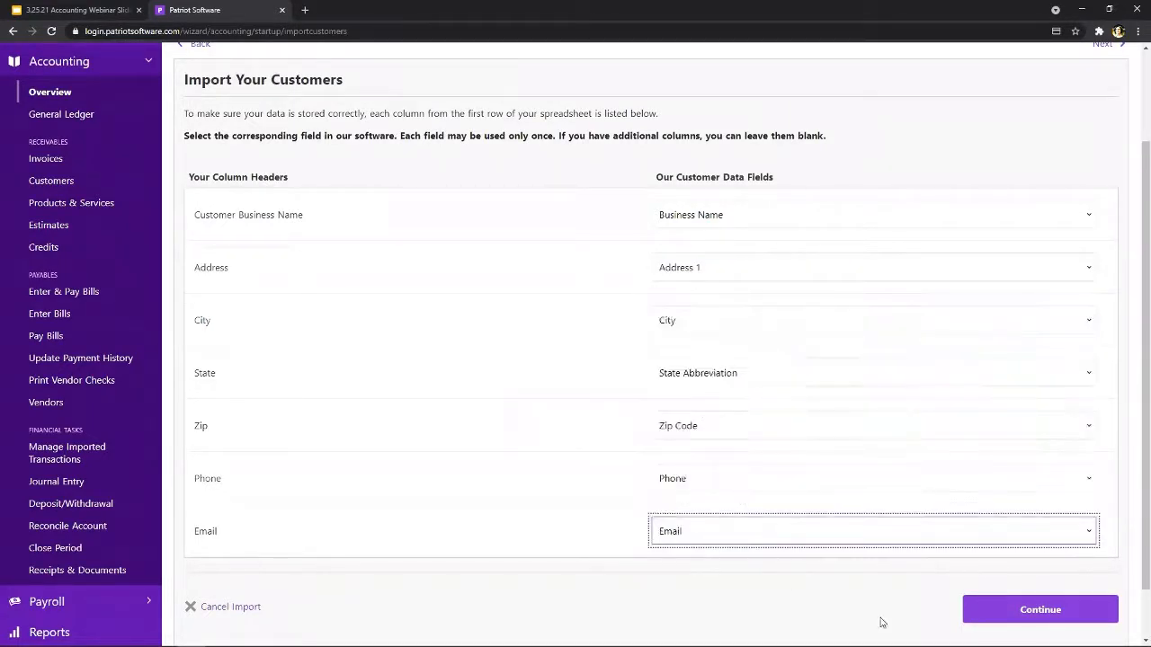
- Continue through the imported customers review and answer Yes to customers having an outstanding balance
{"action": "left_click", "coordinate": [1012, 618]}
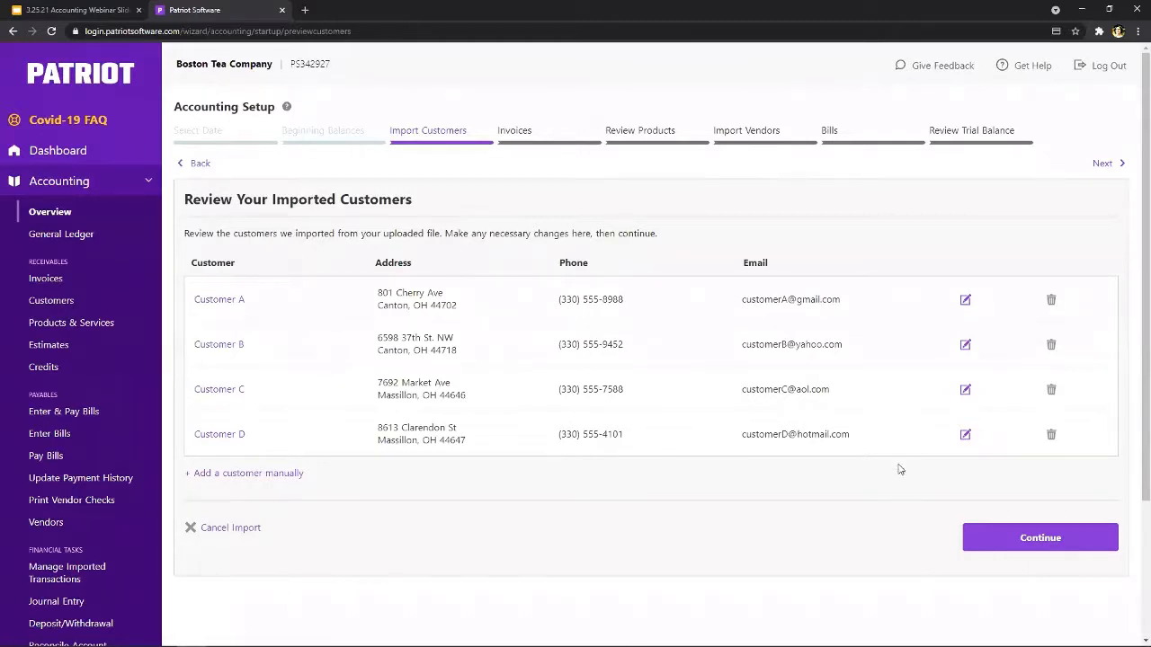
{"action": "left_click", "coordinate": [990, 545]}
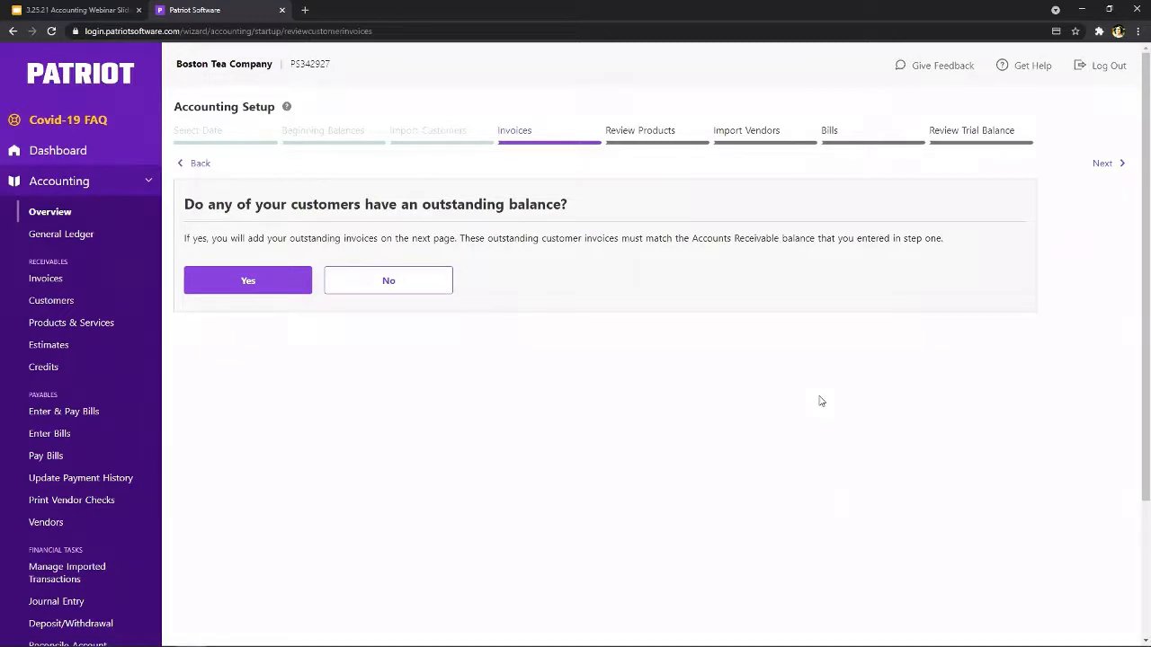
{"action": "left_click", "coordinate": [278, 295]}
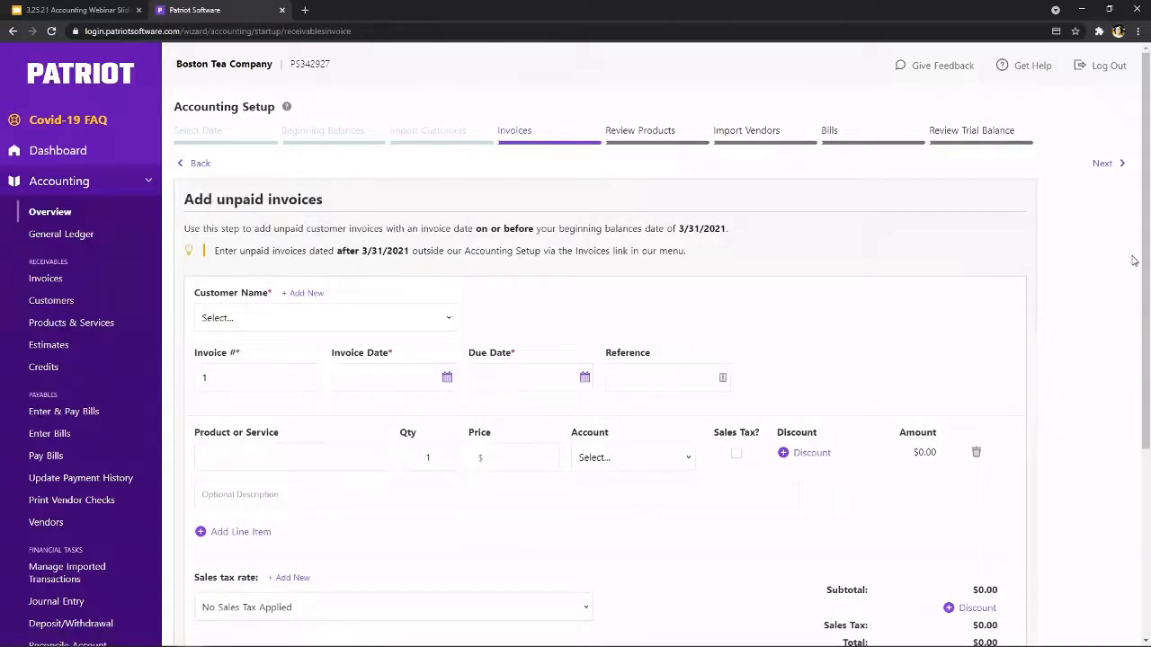
- Fill in unpaid invoice 1 for Customer A with invoice date and due date 3/1/2021
{"action": "scroll", "coordinate": [1134, 271], "scroll_direction": "down", "scroll_amount": 1}
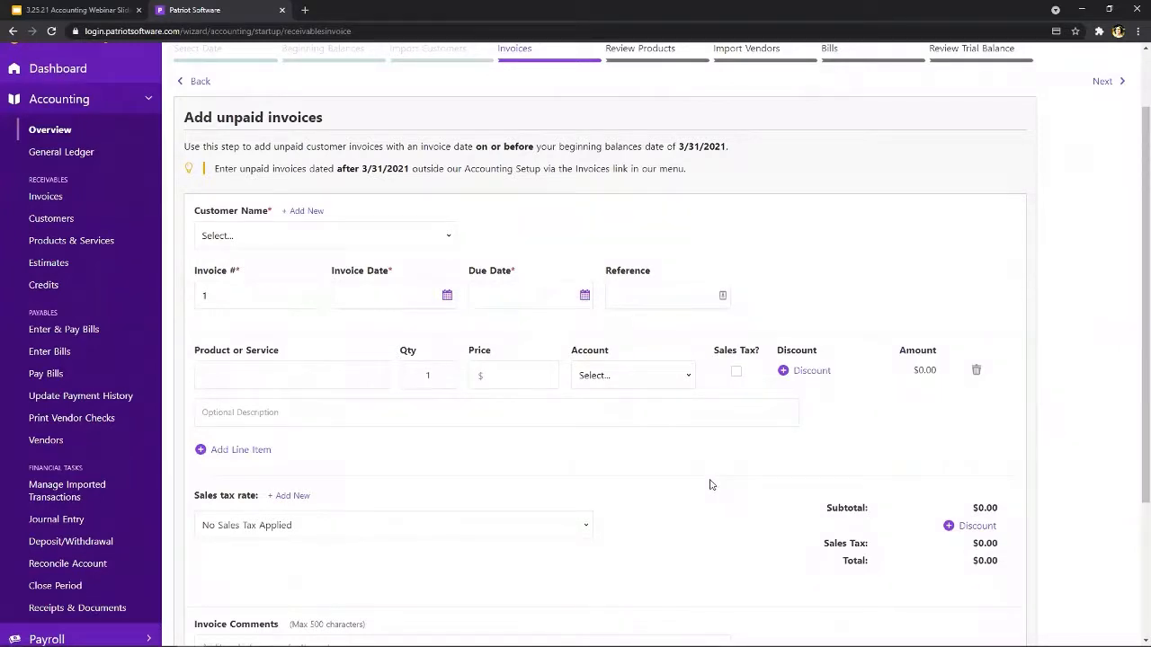
{"action": "left_click", "coordinate": [286, 232]}
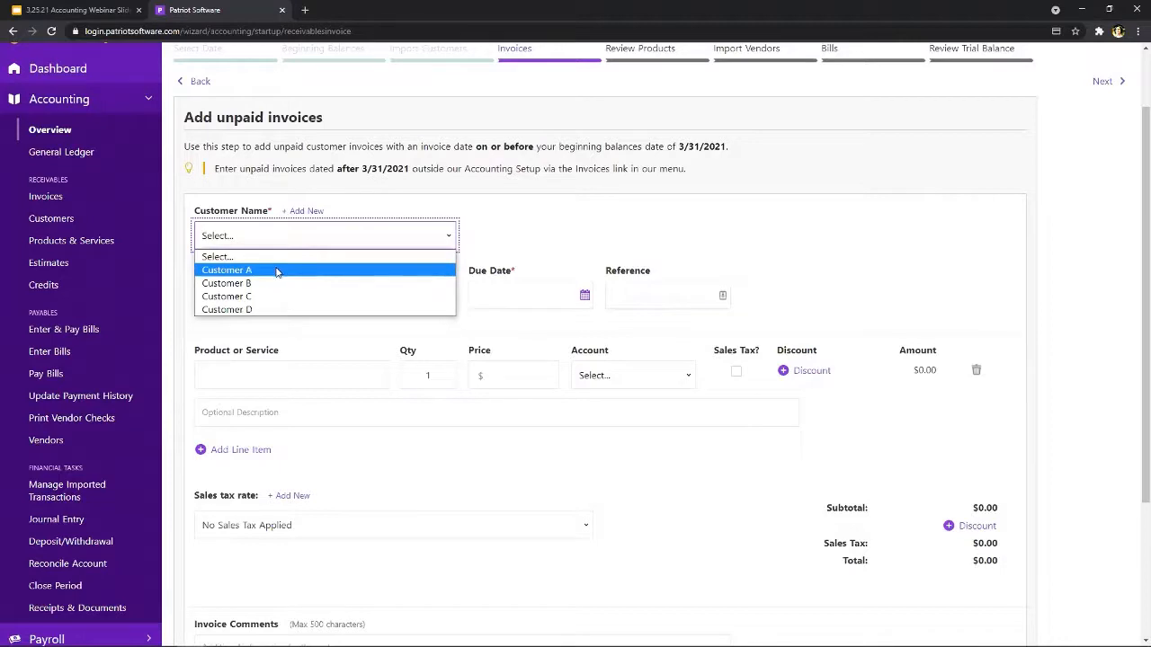
{"action": "left_click", "coordinate": [270, 271]}
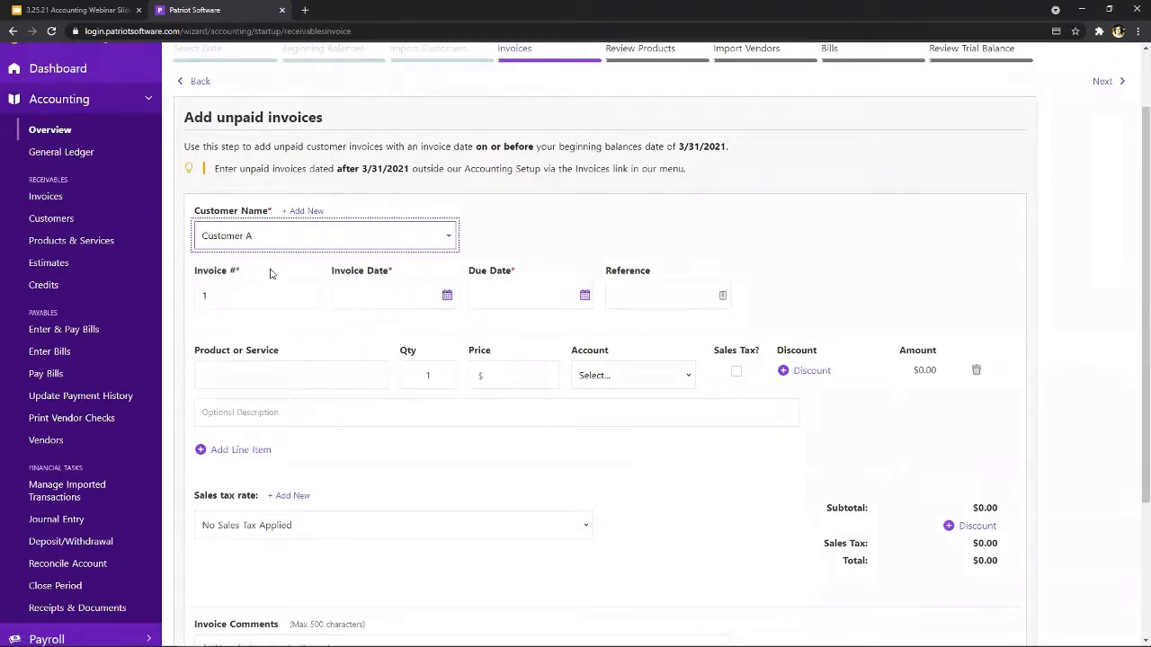
{"action": "left_click", "coordinate": [380, 291]}
{"action": "left_click", "coordinate": [379, 383]}
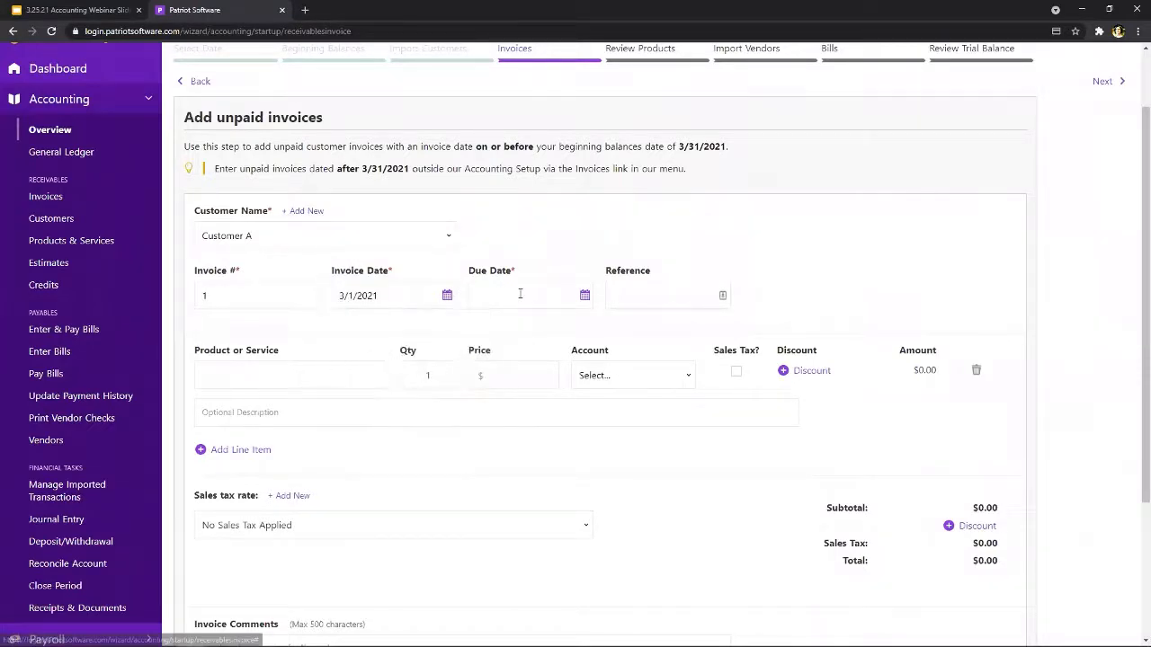
{"action": "left_click", "coordinate": [481, 293]}
{"action": "left_click", "coordinate": [508, 384]}
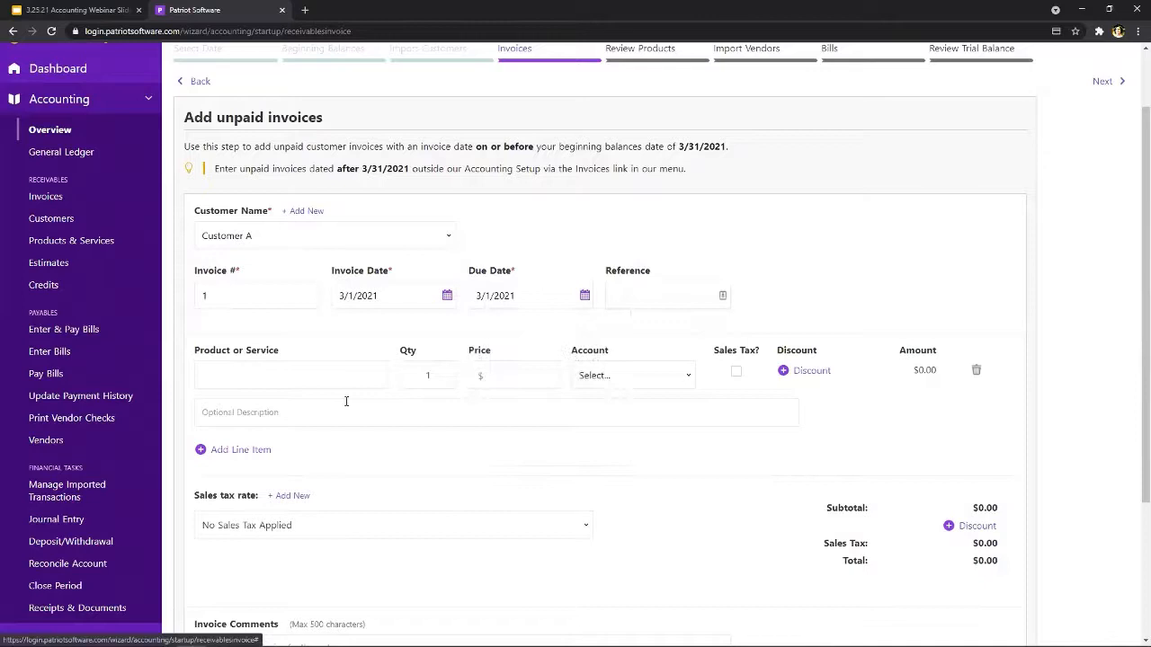
- Enter the line item Black Tea with quantity 100, price $10 and the Product Sales account
{"action": "left_click", "coordinate": [281, 377]}
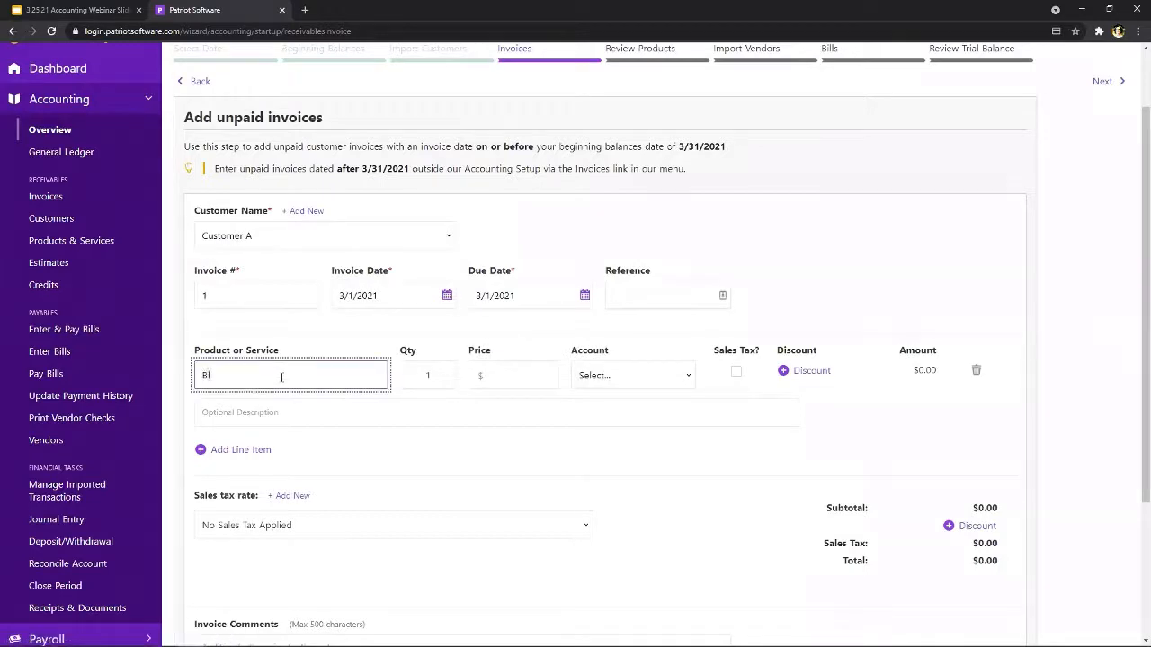
{"action": "key", "text": "Tab"}
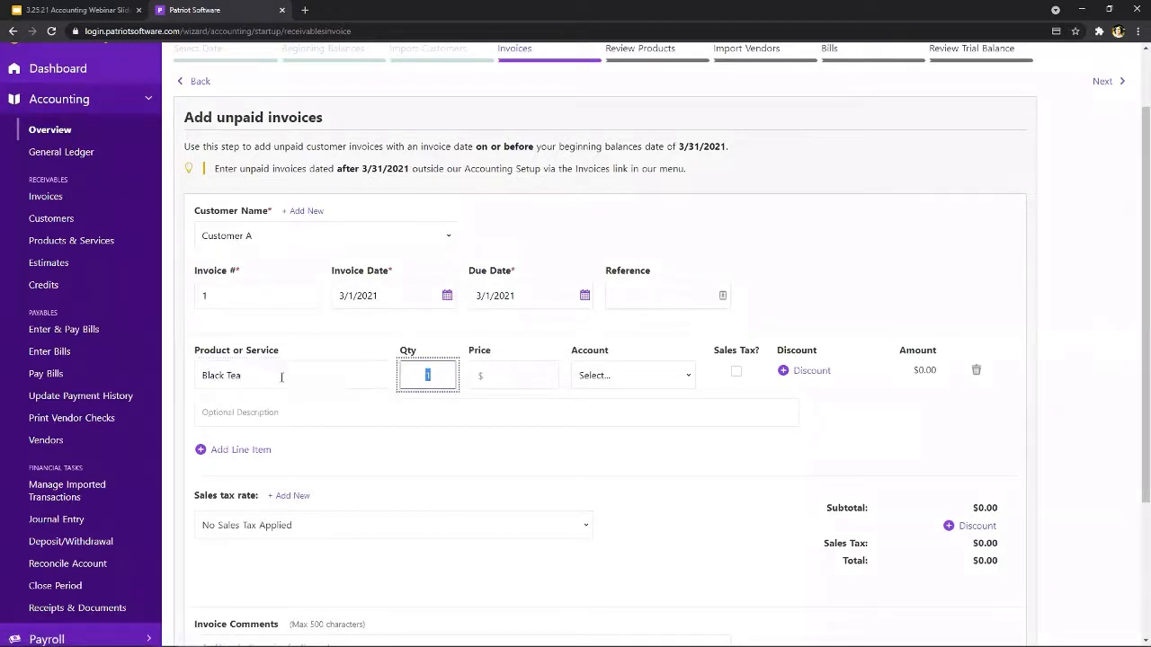
{"action": "left_click", "coordinate": [485, 381]}
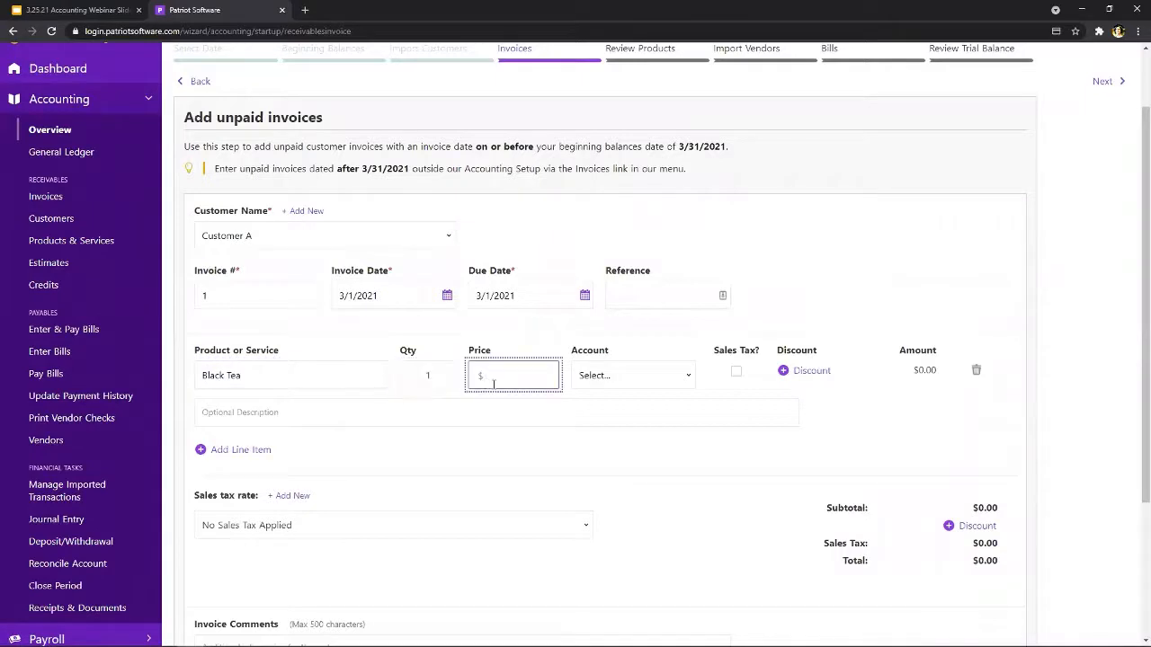
{"action": "left_click", "coordinate": [427, 378]}
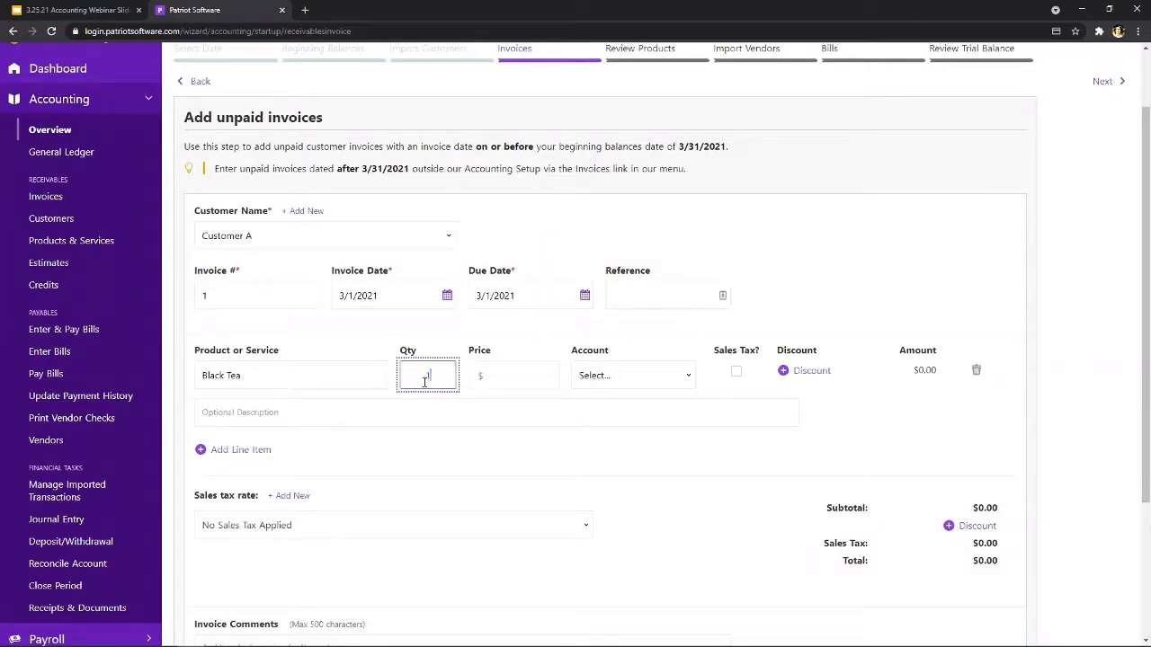
{"action": "type", "text": "100"}
{"action": "left_click", "coordinate": [517, 376]}
{"action": "type", "text": "10"}
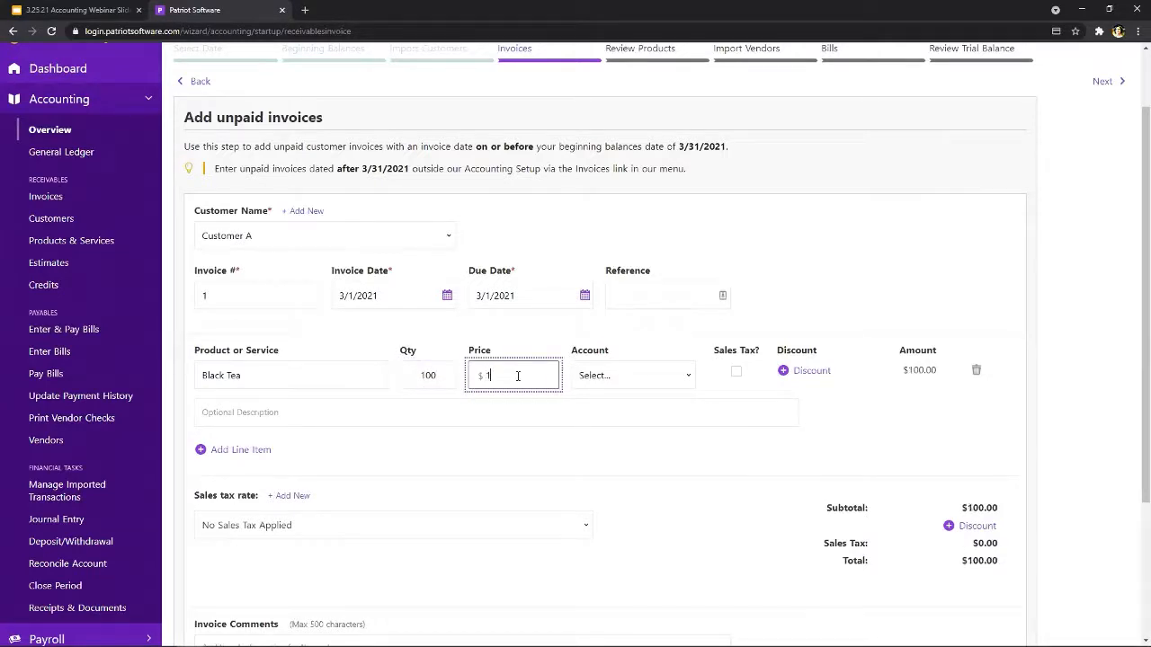
{"action": "left_click", "coordinate": [656, 383]}
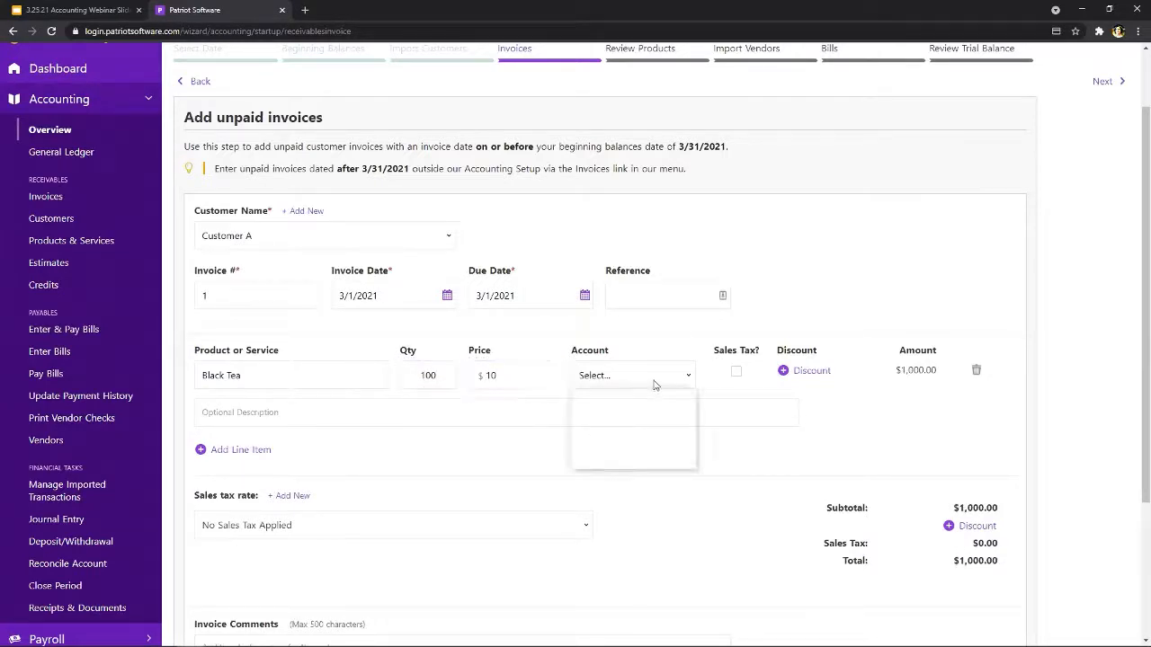
{"action": "left_click", "coordinate": [652, 423]}
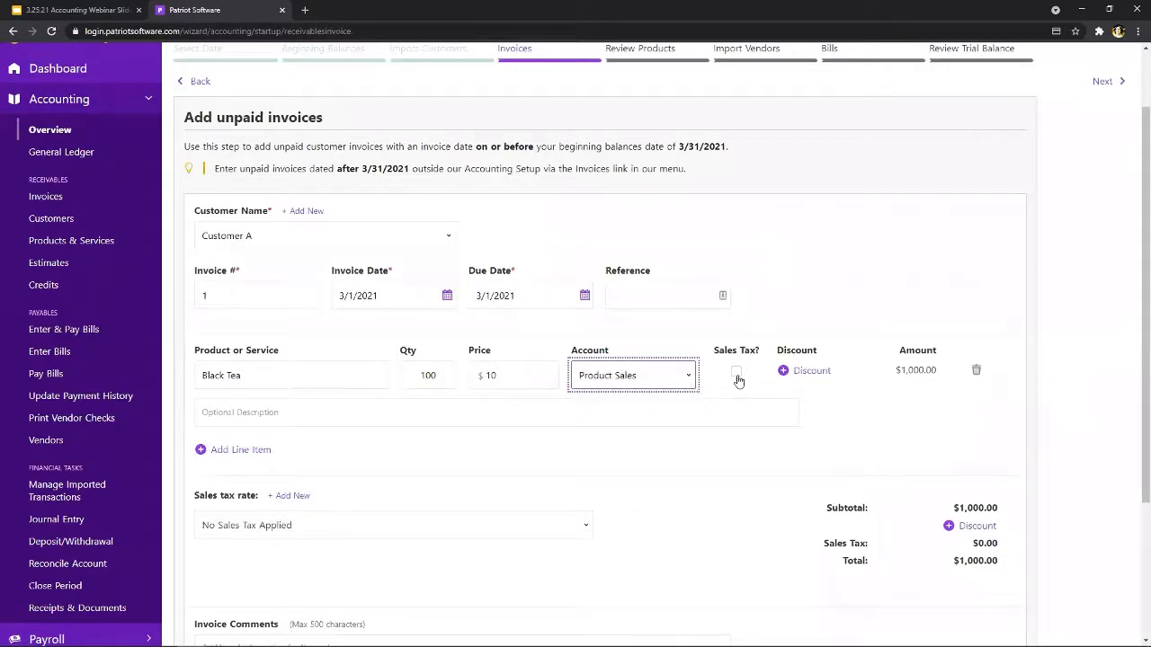
- Save the Customer A invoice without a discount and start another unpaid invoice
{"action": "left_click", "coordinate": [807, 372]}
{"action": "left_click", "coordinate": [820, 626]}
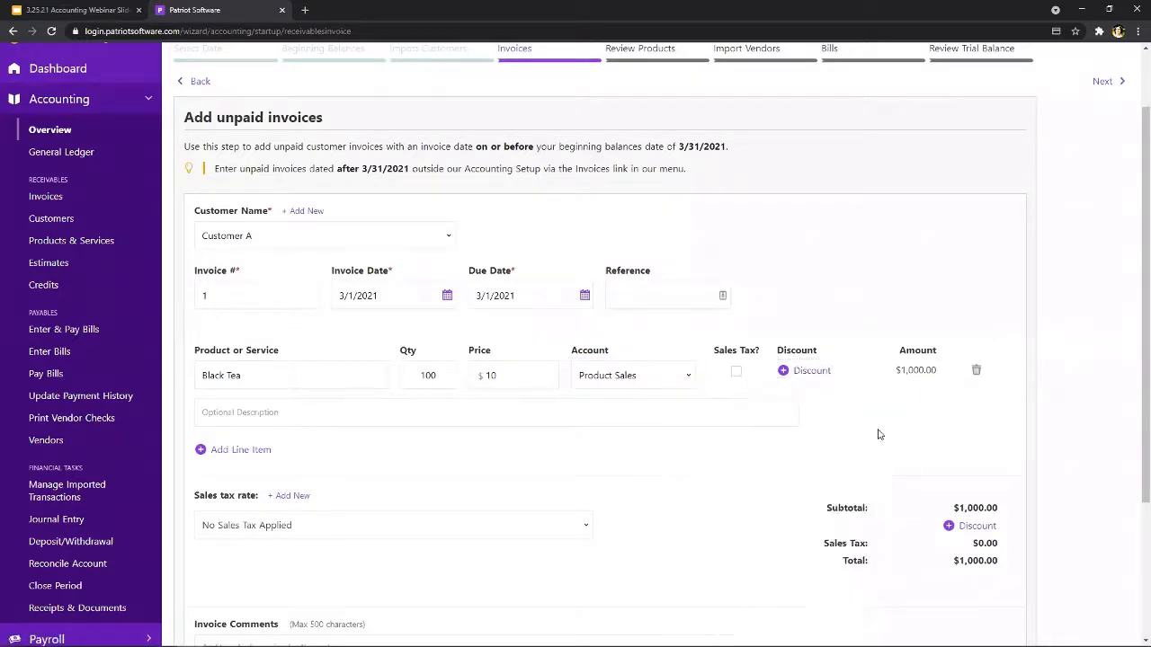
{"action": "scroll", "coordinate": [620, 440], "scroll_direction": "down", "scroll_amount": 3}
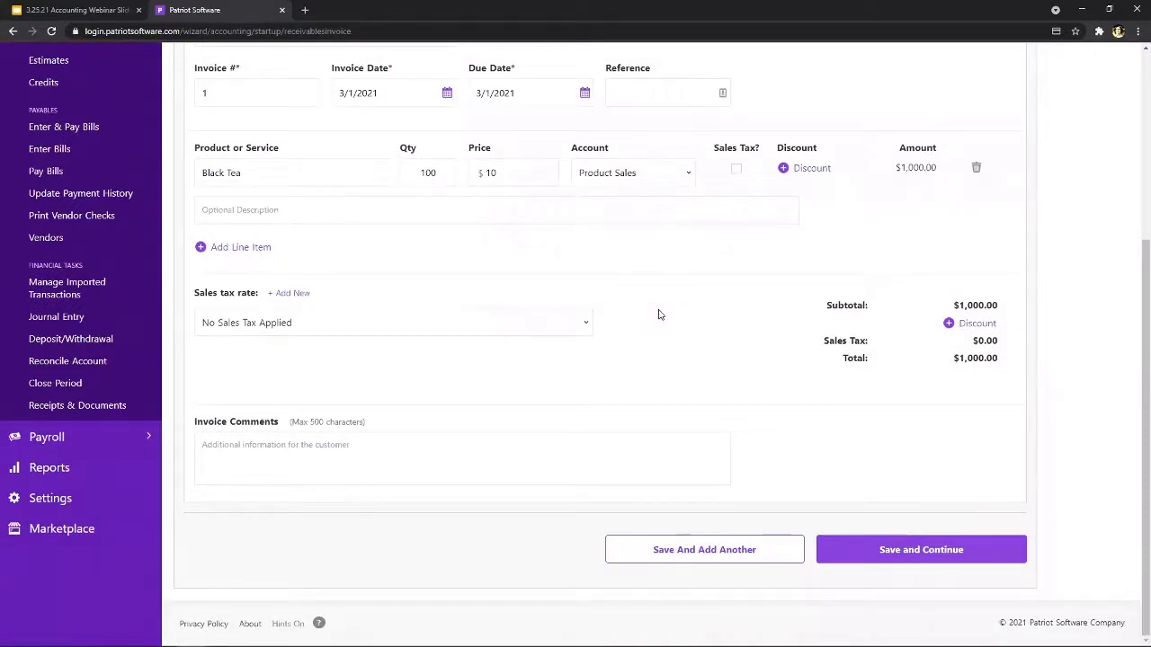
{"action": "left_click", "coordinate": [683, 562]}
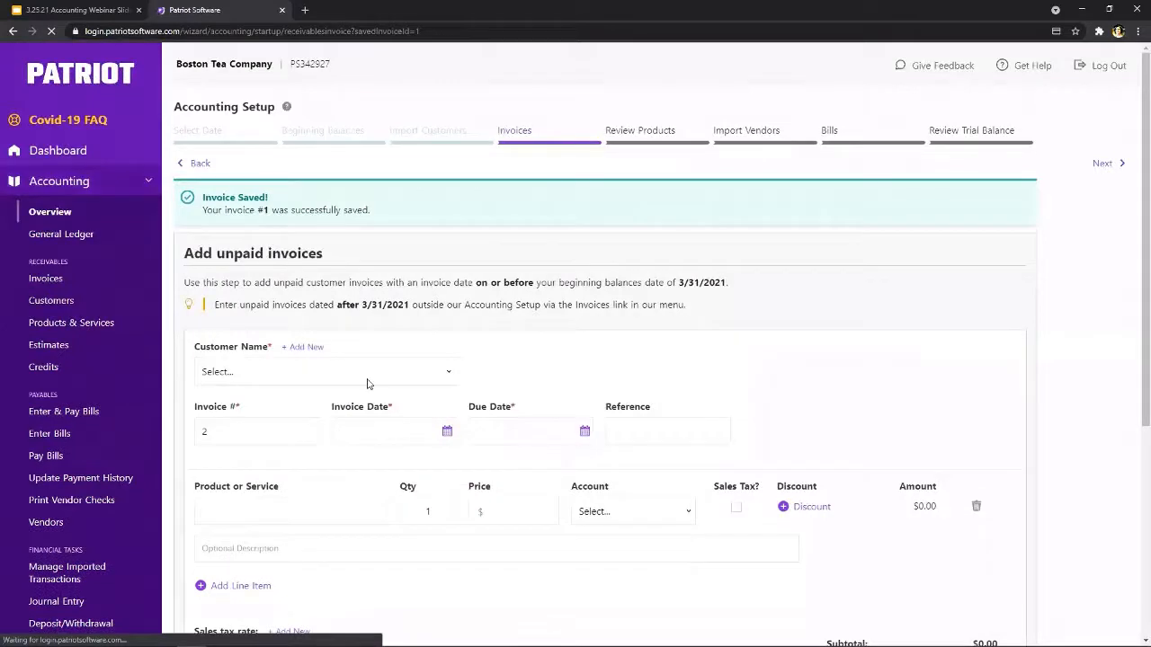
- Fill in unpaid invoice 2 for Customer B with invoice date and due date 3/2/2021
{"action": "scroll", "coordinate": [453, 275], "scroll_direction": "down", "scroll_amount": 2}
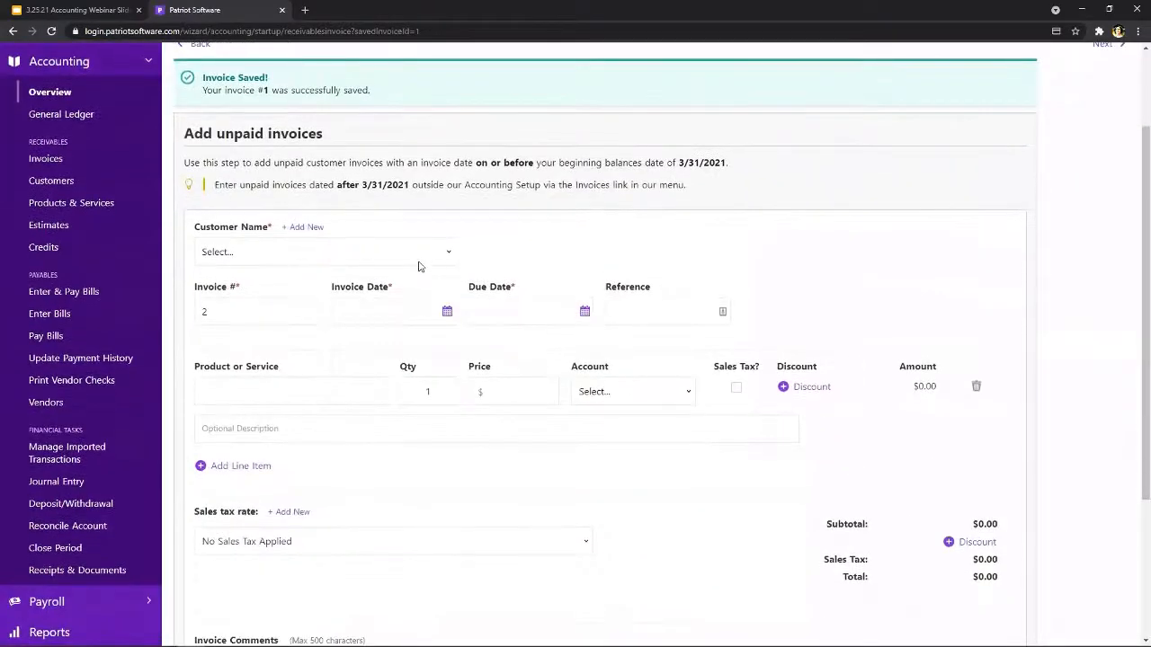
{"action": "left_click", "coordinate": [417, 259]}
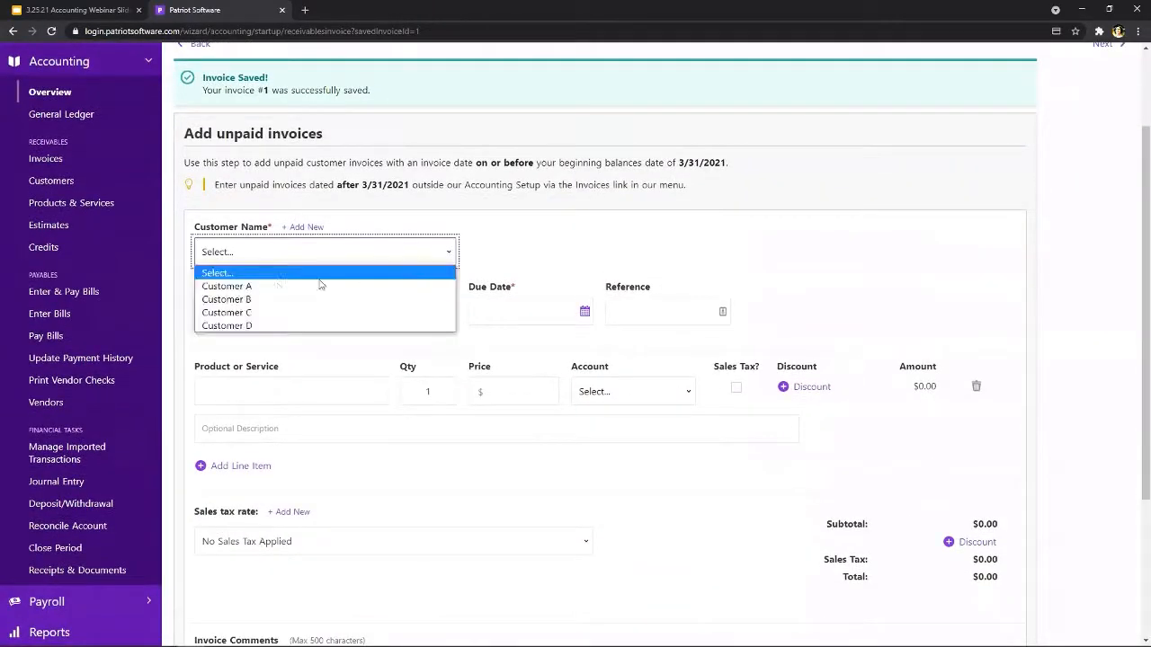
{"action": "left_click", "coordinate": [259, 300]}
{"action": "left_click", "coordinate": [396, 312]}
{"action": "left_click", "coordinate": [392, 396]}
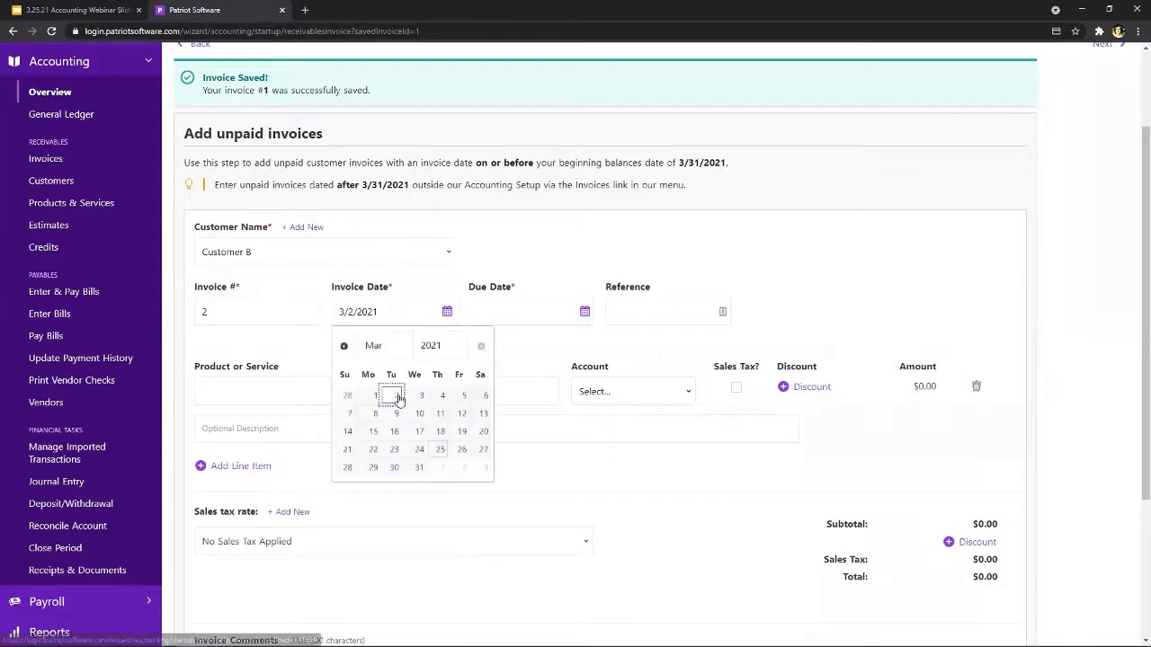
{"action": "left_click", "coordinate": [519, 311]}
{"action": "left_click", "coordinate": [533, 396]}
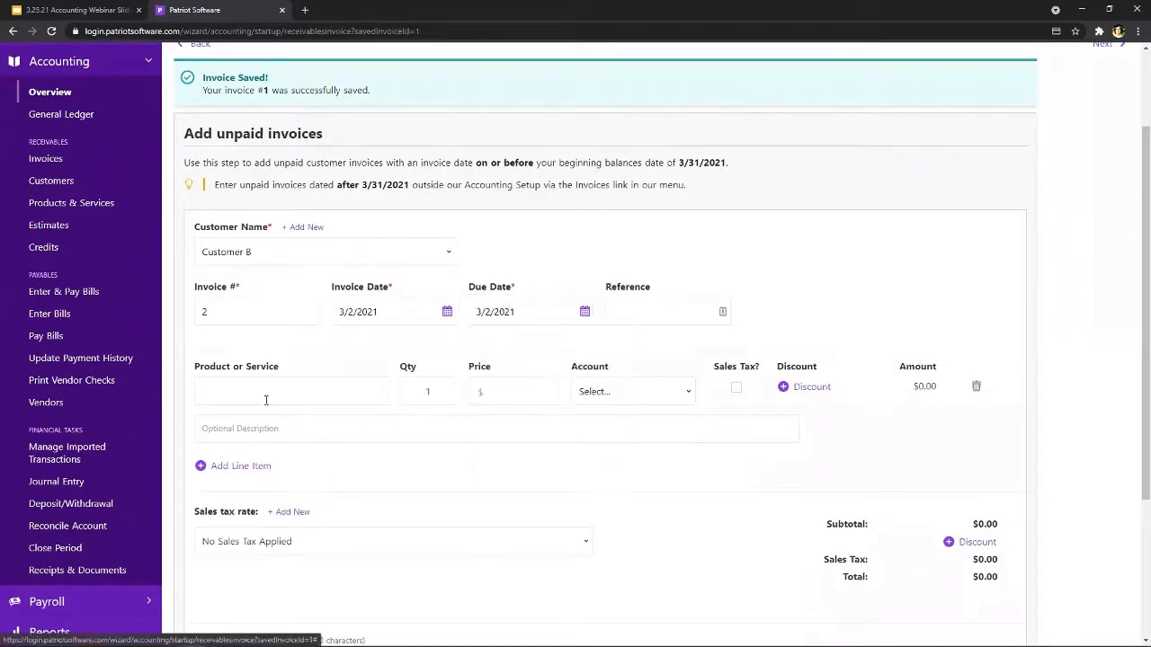
- Enter the line item Green Tea with quantity 200, price $10 and the Product Sales account
{"action": "left_click", "coordinate": [267, 393]}
{"action": "type", "text": "Black Tea"}
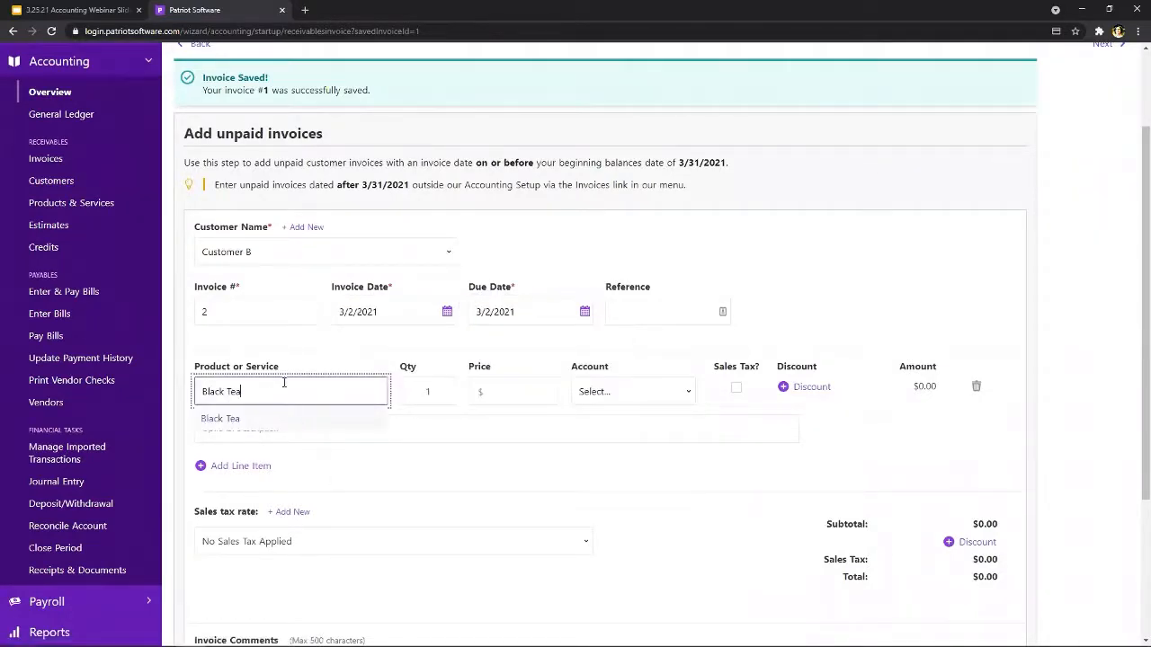
{"action": "left_click_drag", "start_coordinate": [263, 390], "coordinate": [203, 395]}
{"action": "type", "text": "Green"}
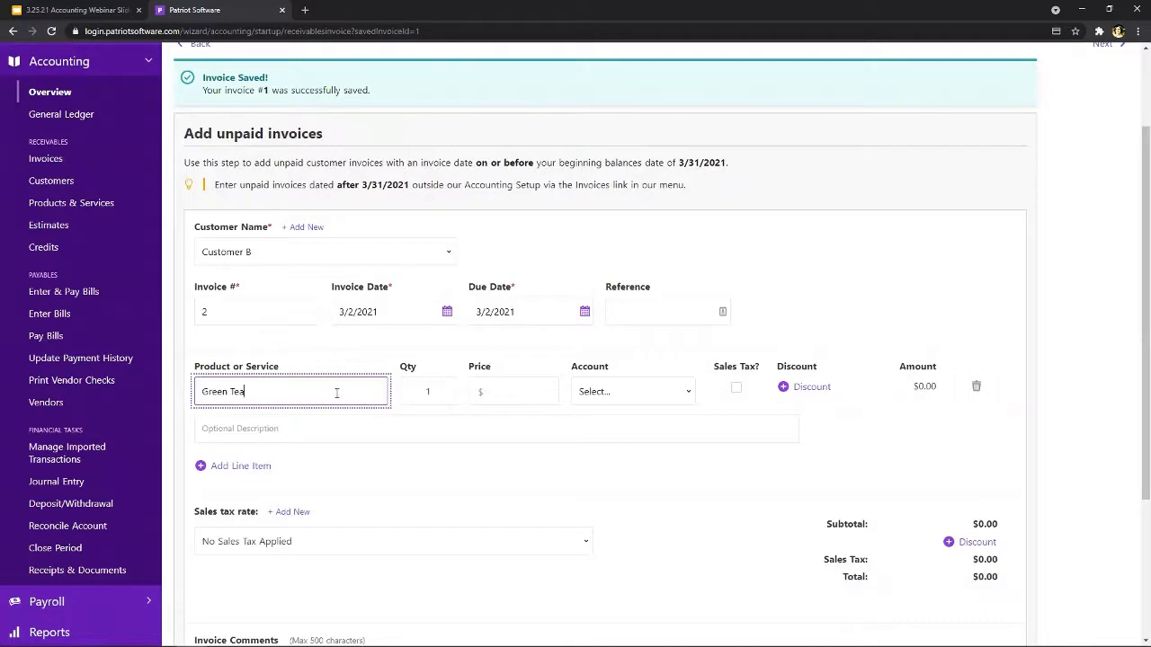
{"action": "left_click", "coordinate": [430, 390]}
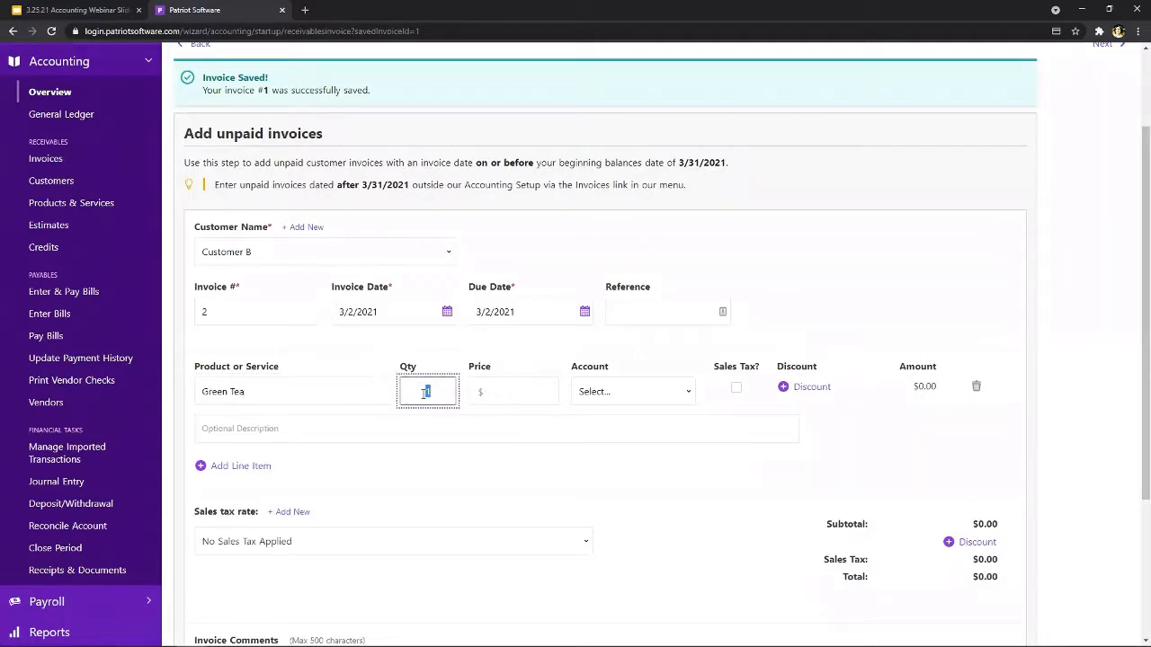
{"action": "type", "text": "200"}
{"action": "left_click", "coordinate": [502, 397]}
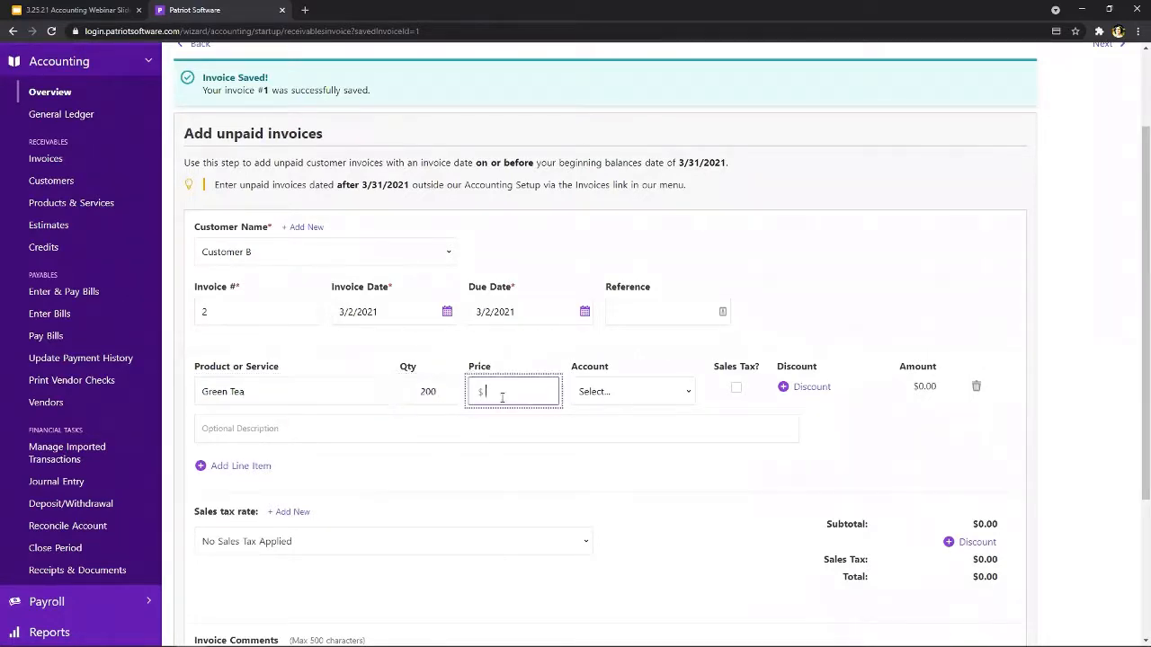
{"action": "type", "text": "10"}
{"action": "left_click", "coordinate": [639, 394]}
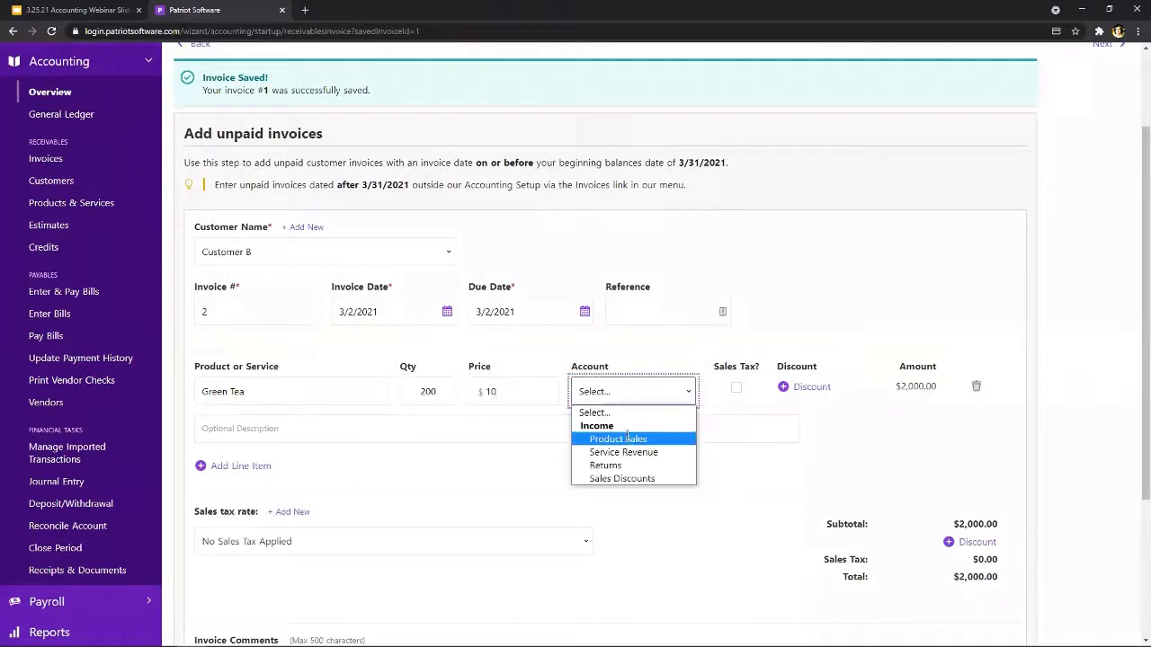
{"action": "left_click", "coordinate": [620, 438]}
- Save the Customer B invoice and continue through the invoice review to the products review
{"action": "scroll", "coordinate": [719, 474], "scroll_direction": "down", "scroll_amount": 1}
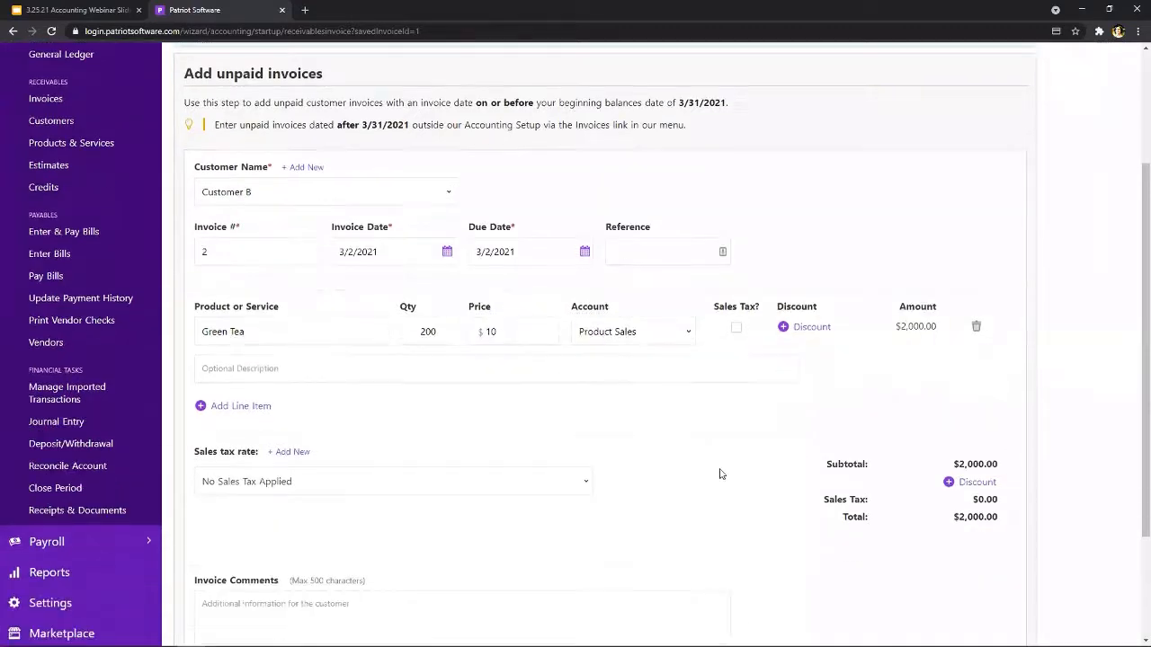
{"action": "scroll", "coordinate": [719, 474], "scroll_direction": "down", "scroll_amount": 3}
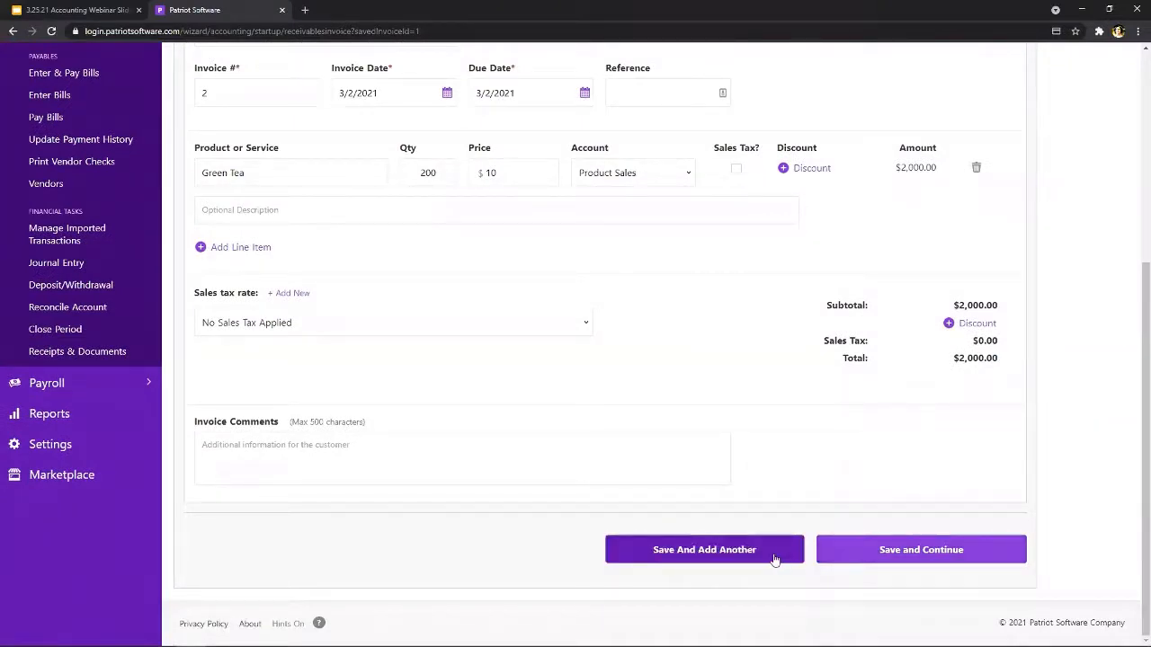
{"action": "left_click", "coordinate": [832, 550]}
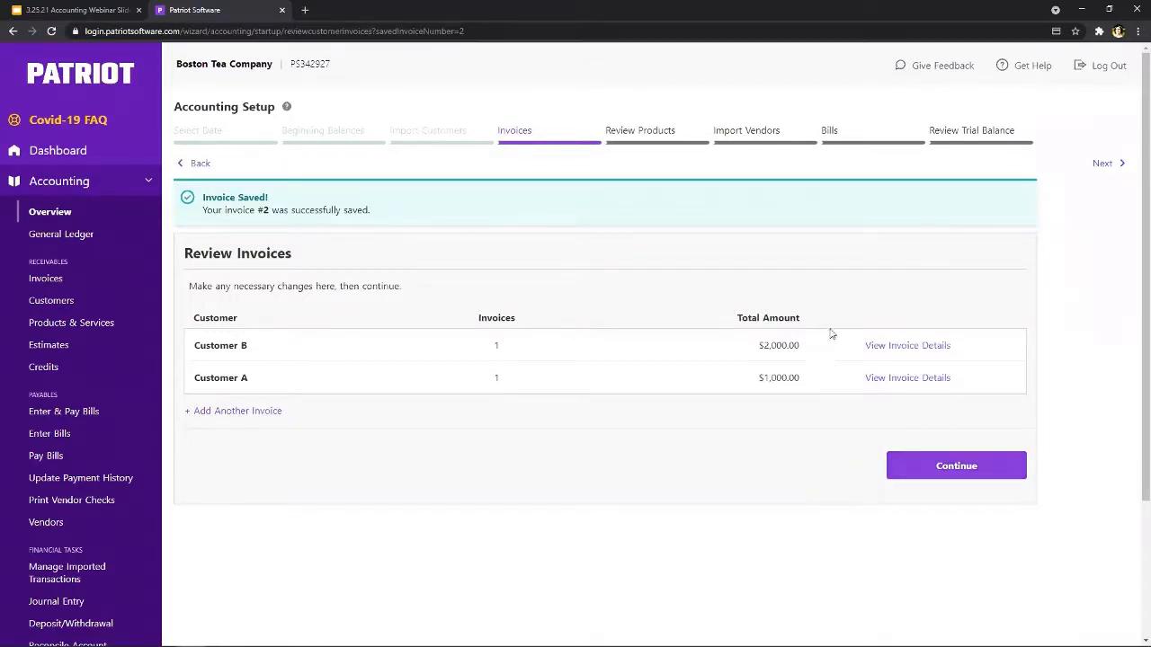
{"action": "left_click", "coordinate": [908, 476]}
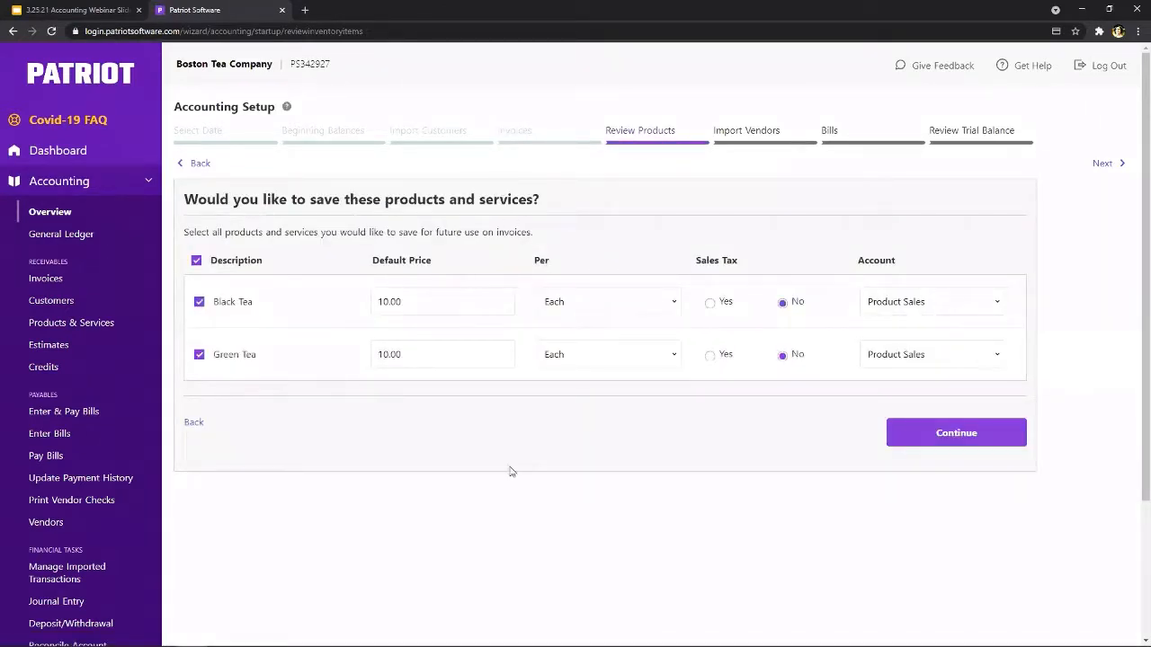
- Choose the sales unit for Black Tea and Green Tea, save both products and continue to the vendor import
{"action": "left_click", "coordinate": [606, 305]}
{"action": "left_click", "coordinate": [596, 388]}
{"action": "left_click", "coordinate": [603, 357]}
{"action": "left_click", "coordinate": [597, 441]}
{"action": "left_click", "coordinate": [919, 436]}
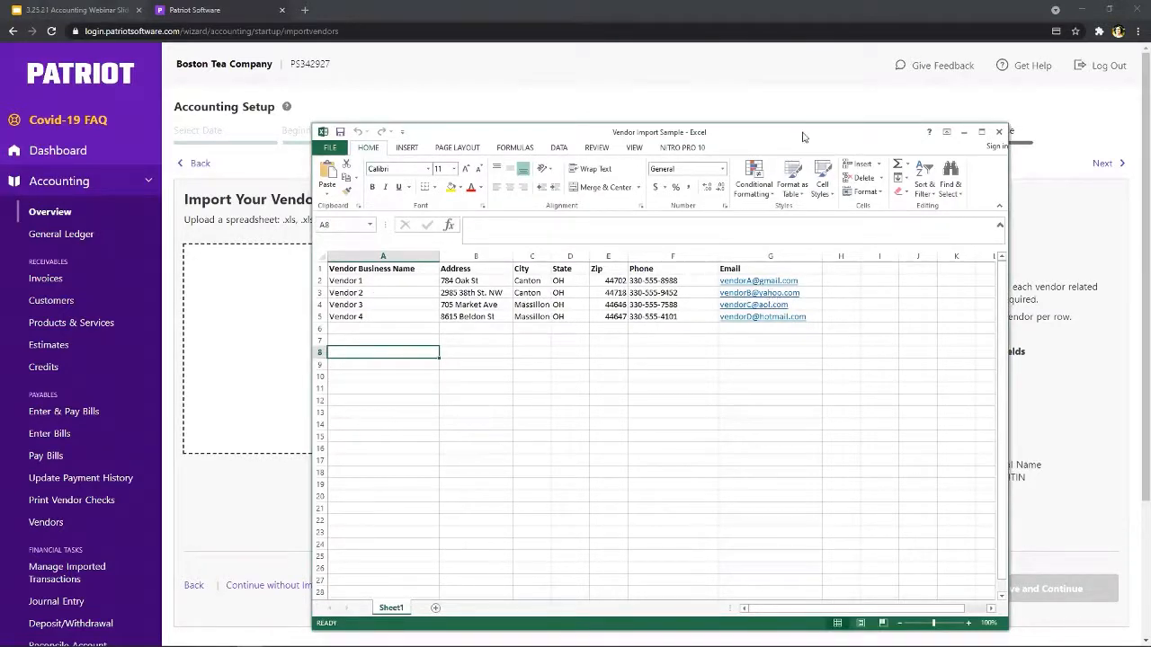
- Upload the Vendor Import Sample spreadsheet as the vendor file and continue to the column mapping
{"action": "left_click", "coordinate": [964, 132]}
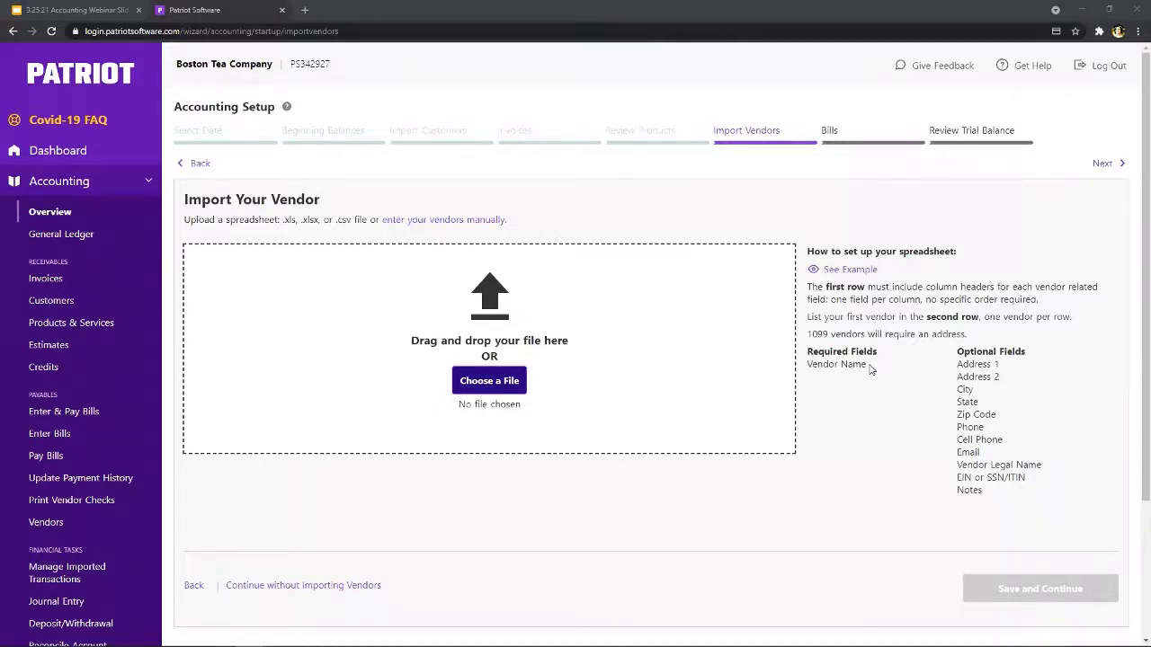
{"action": "left_click", "coordinate": [491, 387]}
{"action": "left_click", "coordinate": [343, 332]}
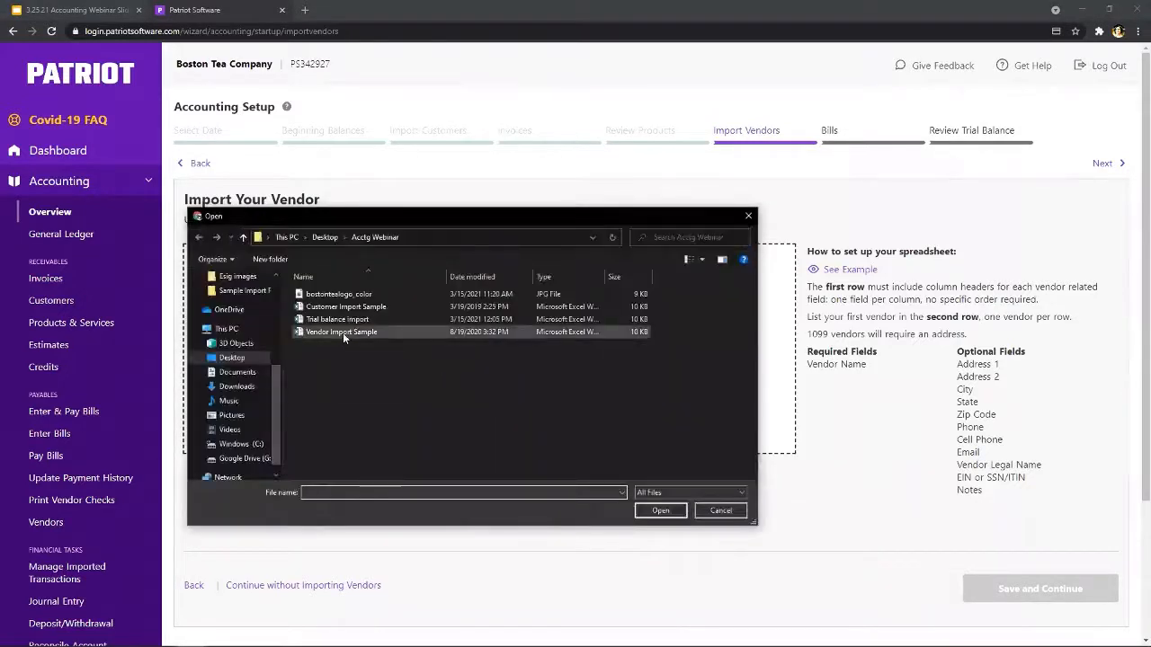
{"action": "double_click", "coordinate": [343, 332]}
{"action": "left_click", "coordinate": [1025, 589]}
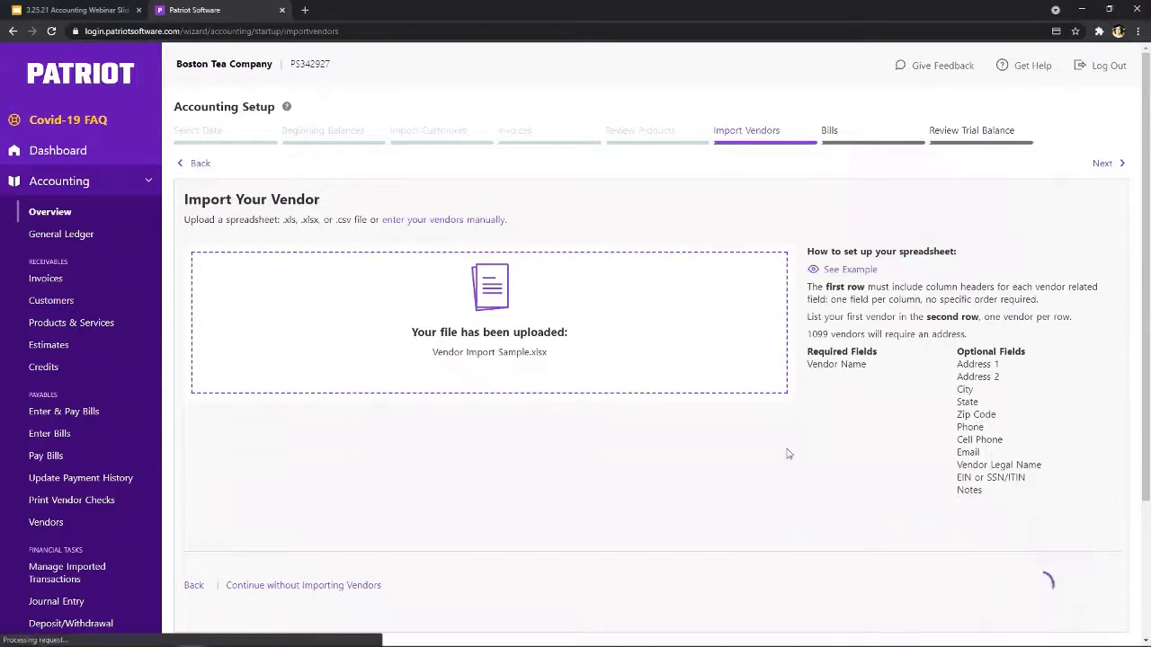
- Map the Vendor Business Name column to Vendor Name, keeping the other suggested vendor field mappings
{"action": "scroll", "coordinate": [488, 384], "scroll_direction": "down", "scroll_amount": 1}
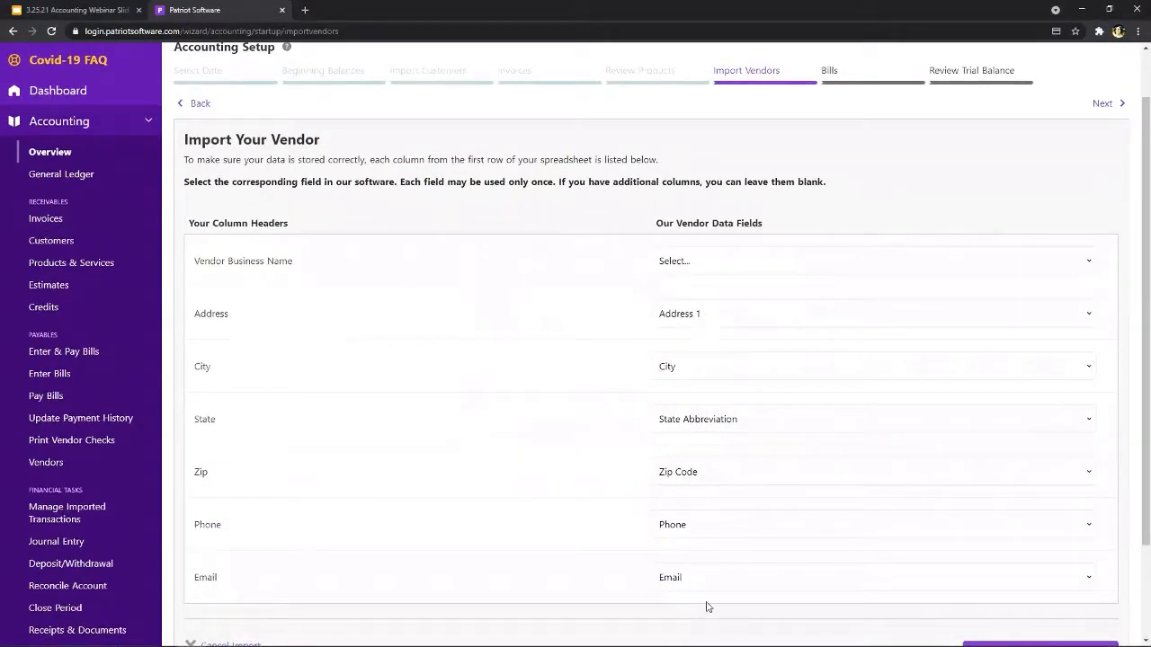
{"action": "left_click", "coordinate": [700, 261]}
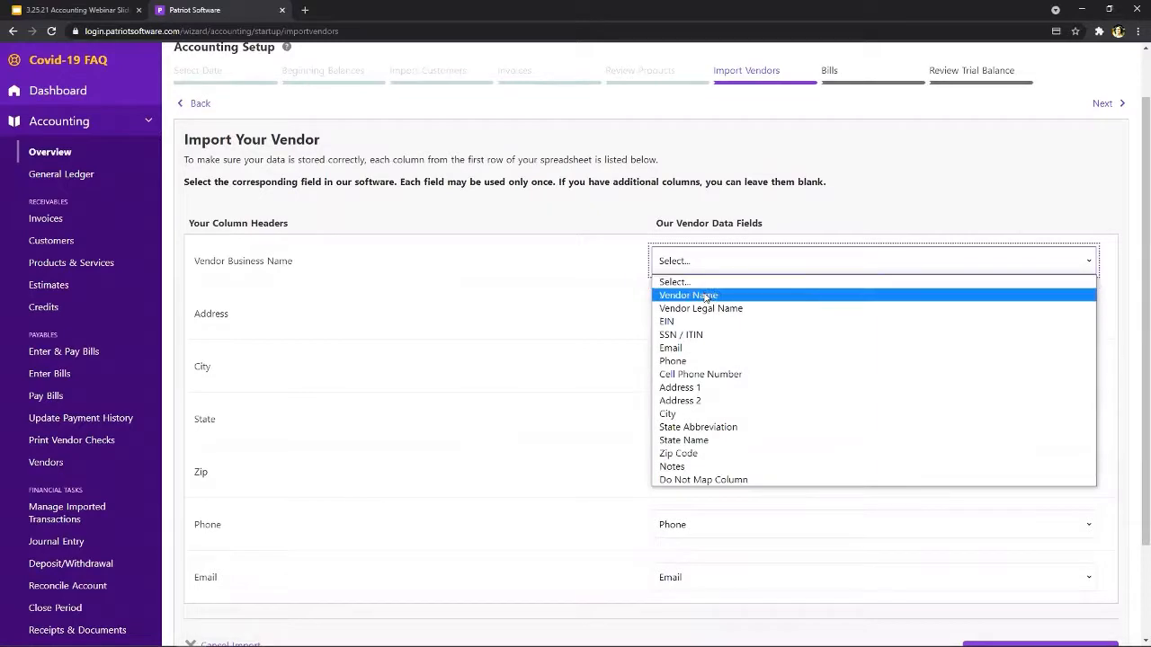
{"action": "left_click", "coordinate": [705, 297]}
{"action": "scroll", "coordinate": [940, 570], "scroll_direction": "down", "scroll_amount": 2}
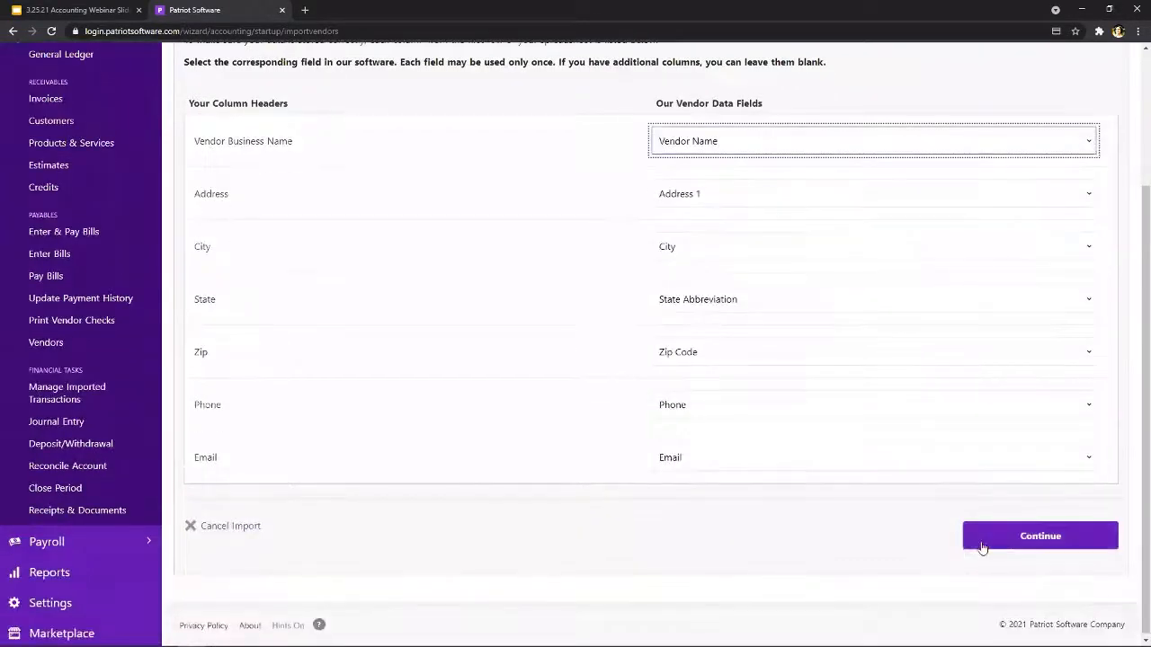
- Continue to the vendor 1099 info and set Vendor 1 to Nonemployee compensation with business type Individual/Sole Proprietor
{"action": "left_click", "coordinate": [982, 547]}
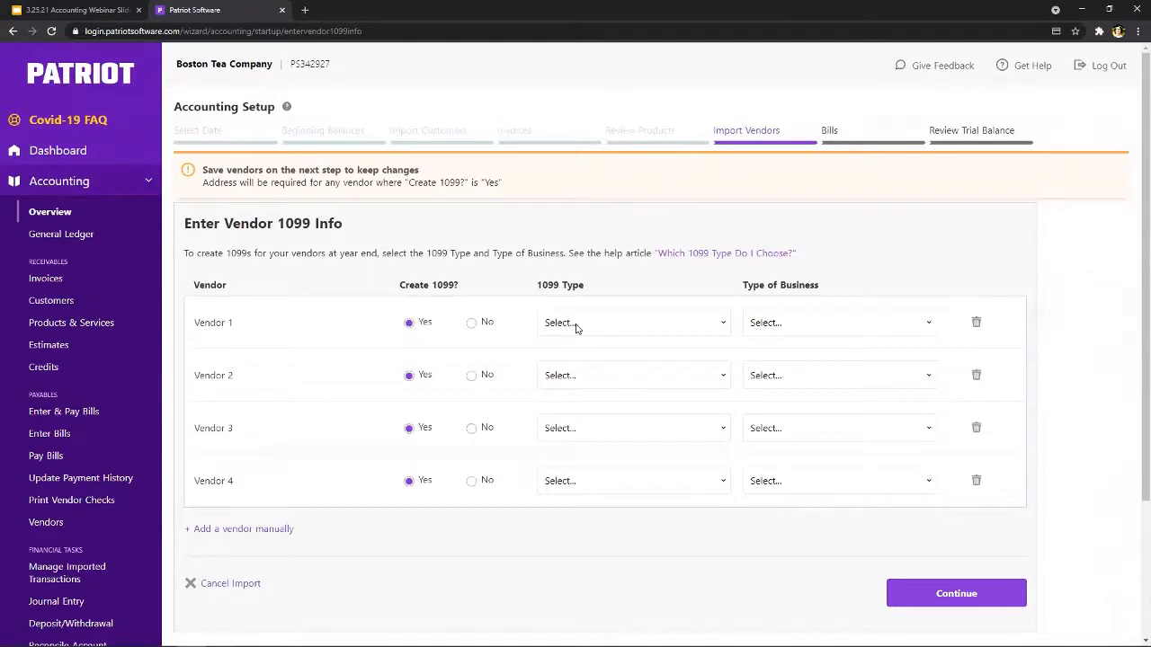
{"action": "left_click", "coordinate": [611, 329]}
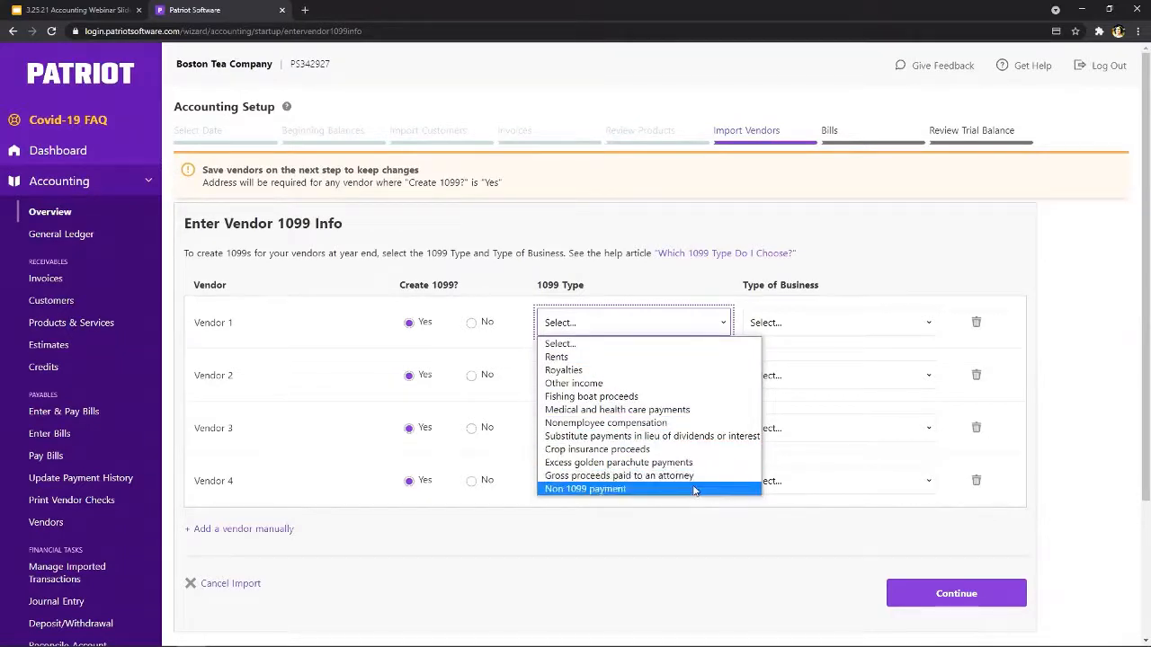
{"action": "left_click", "coordinate": [670, 424]}
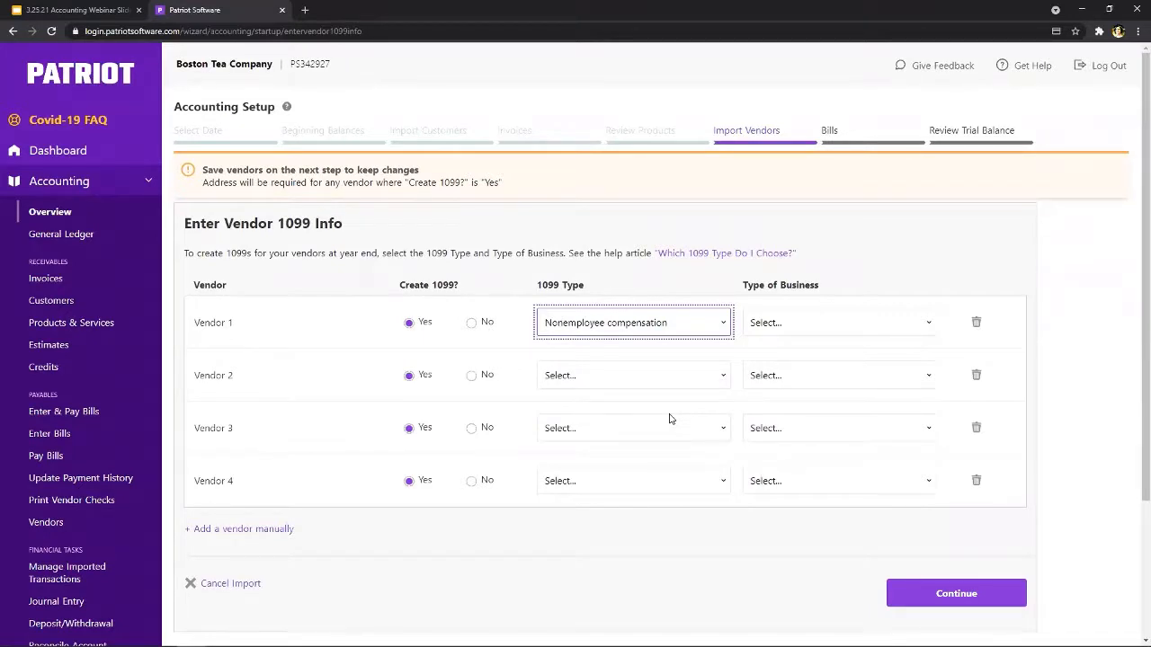
{"action": "left_click", "coordinate": [812, 325]}
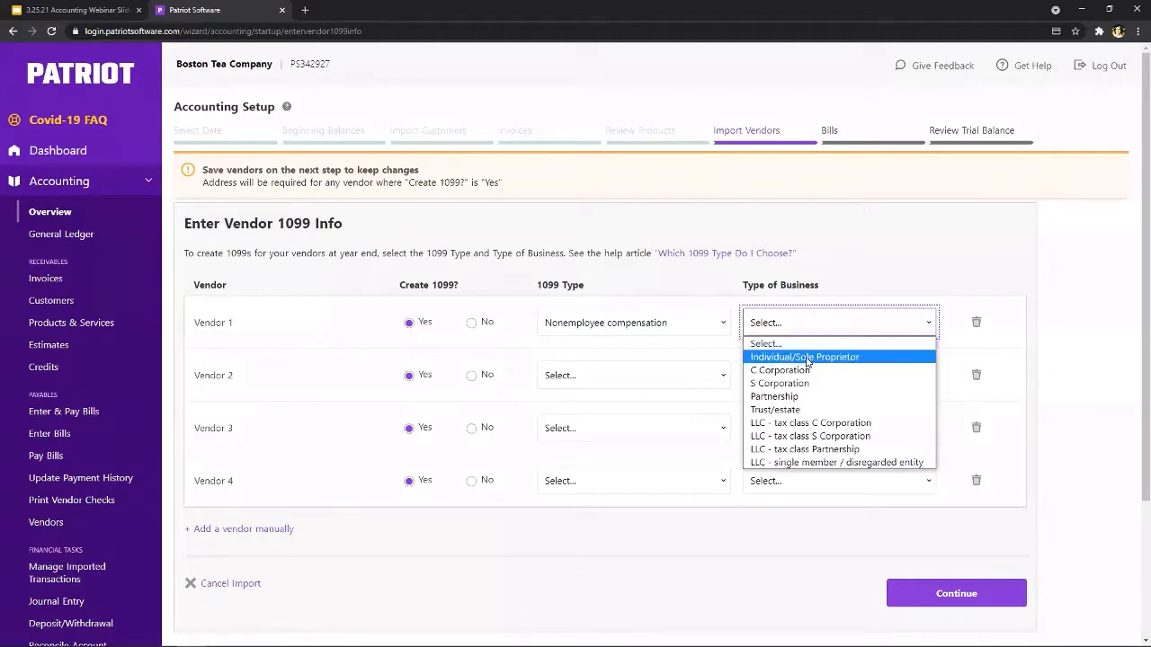
{"action": "left_click", "coordinate": [812, 360]}
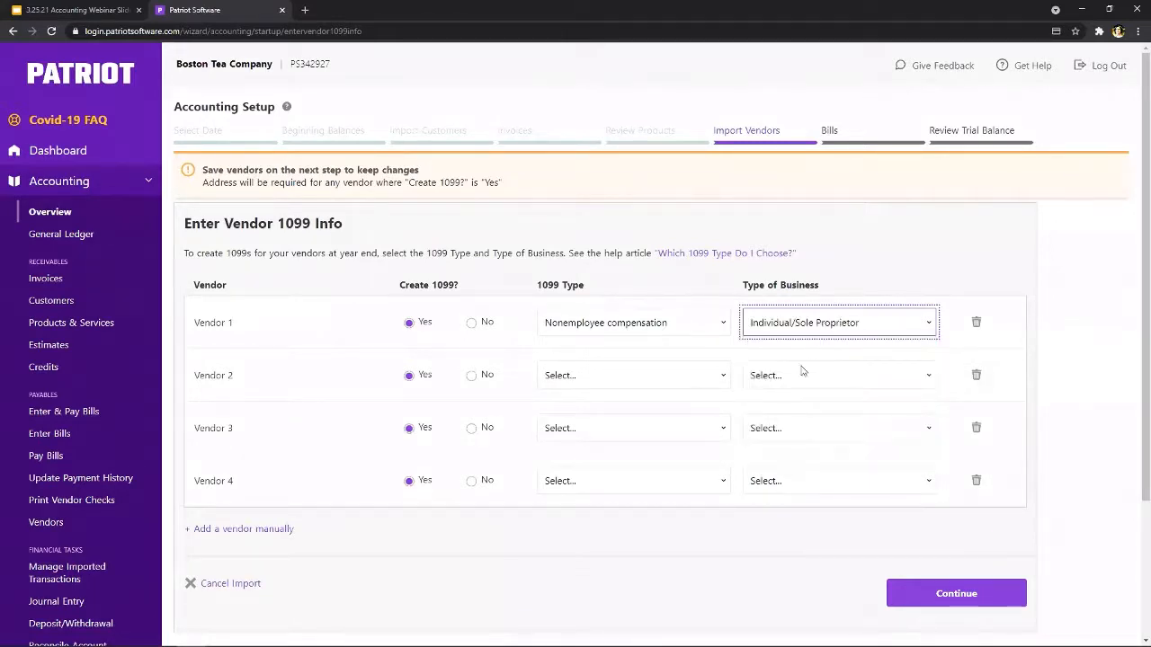
- Turn off 1099 creation for Vendors 2, 3 and 4 and continue through the imported vendor review to the bills
{"action": "left_click", "coordinate": [471, 376]}
{"action": "left_click", "coordinate": [471, 428]}
{"action": "left_click", "coordinate": [471, 481]}
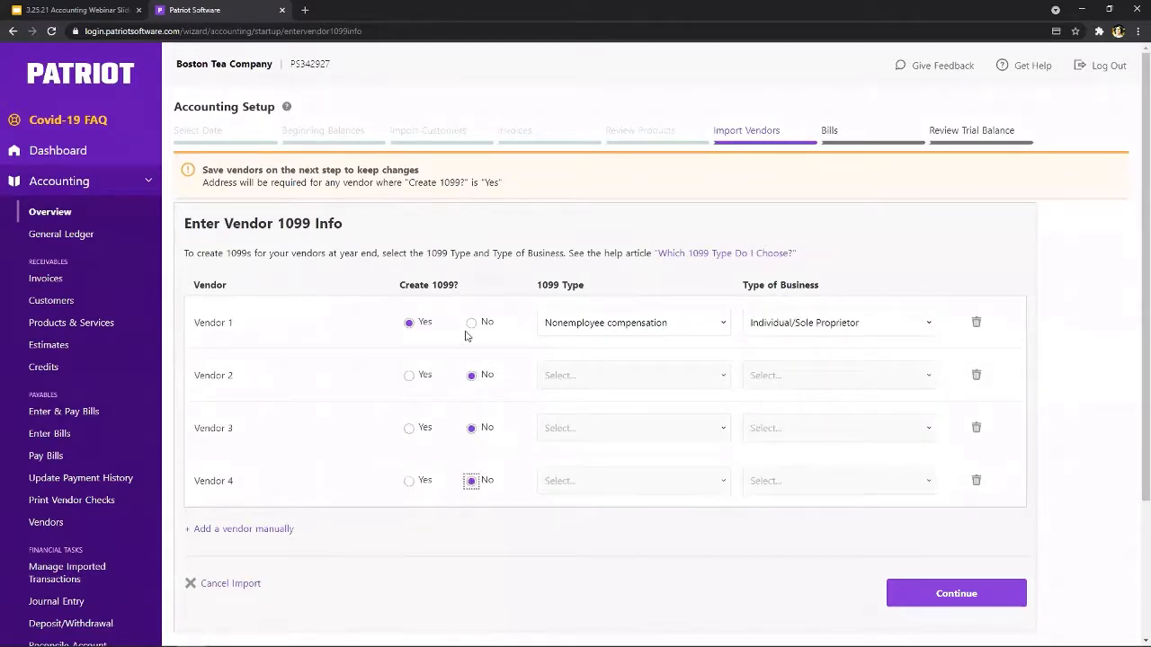
{"action": "left_click", "coordinate": [937, 602]}
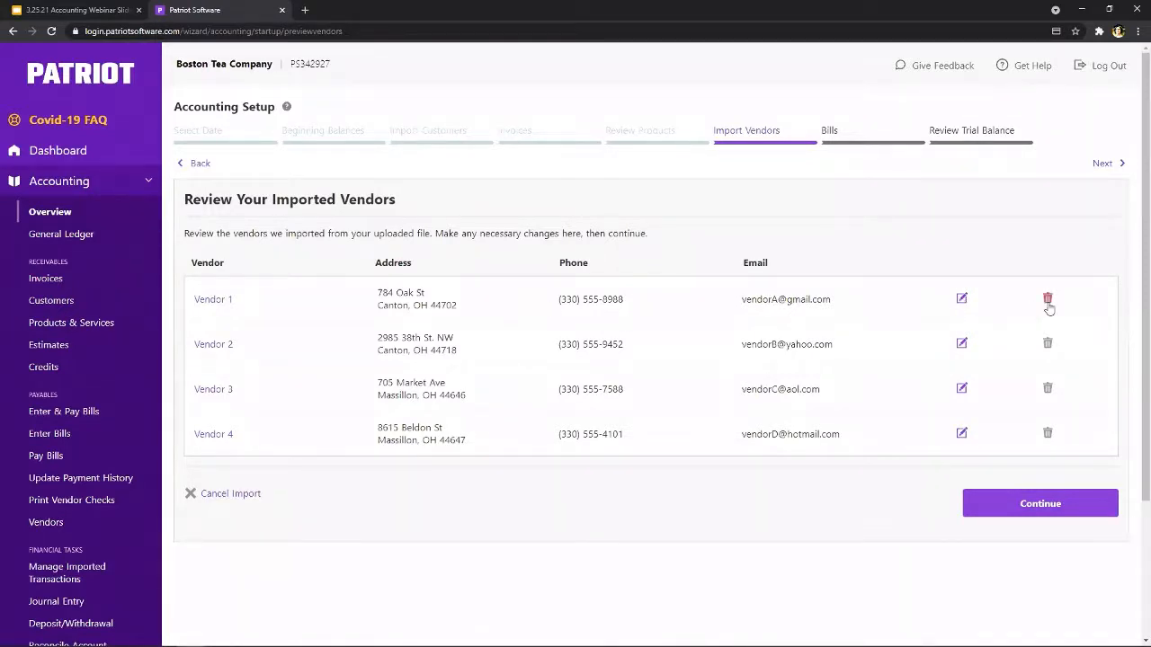
{"action": "left_click", "coordinate": [1005, 512]}
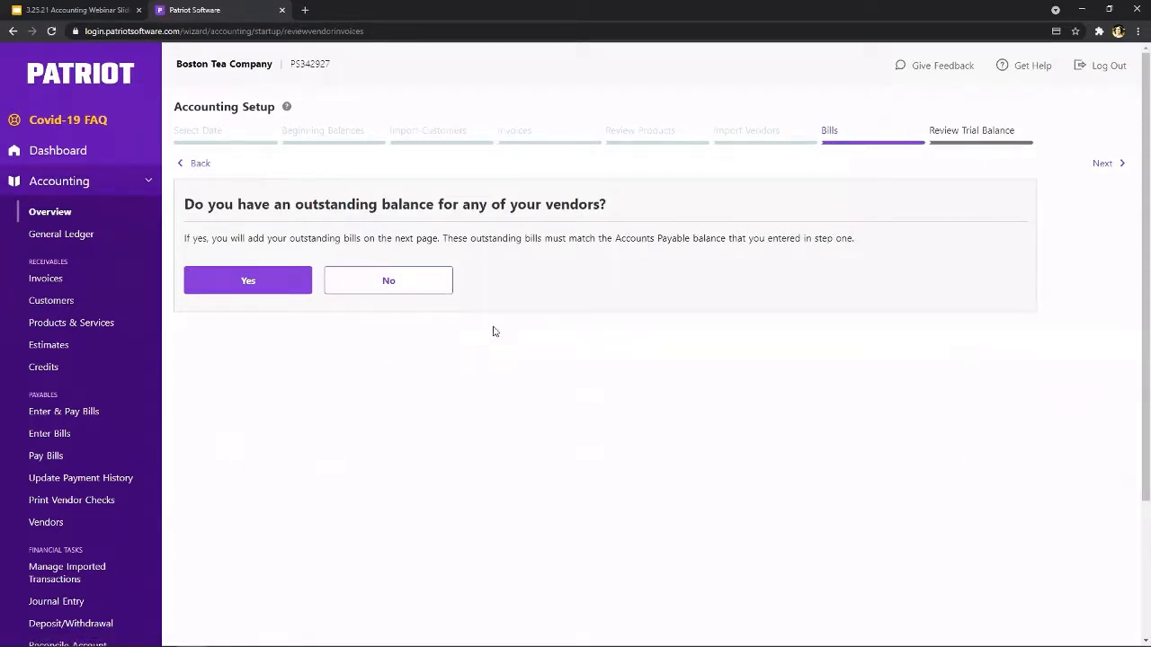
- Confirm that vendors have outstanding balances and start an unpaid bill for Vendor 2 with statement and due dates of 3/1/2021
{"action": "left_click", "coordinate": [289, 291]}
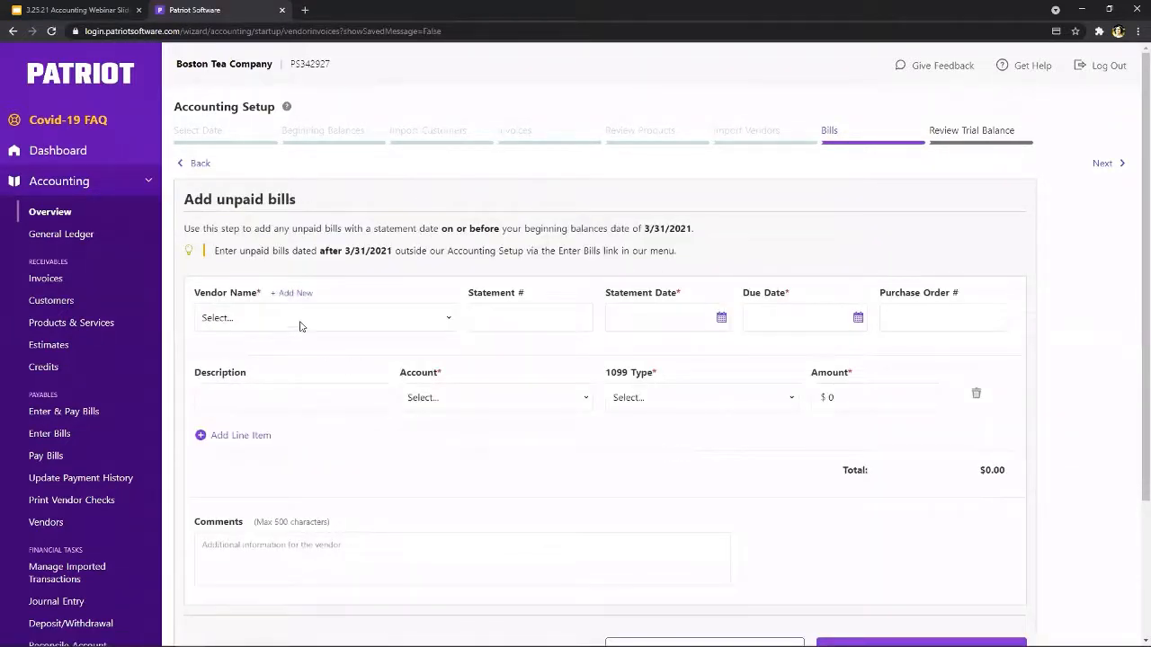
{"action": "left_click", "coordinate": [300, 326]}
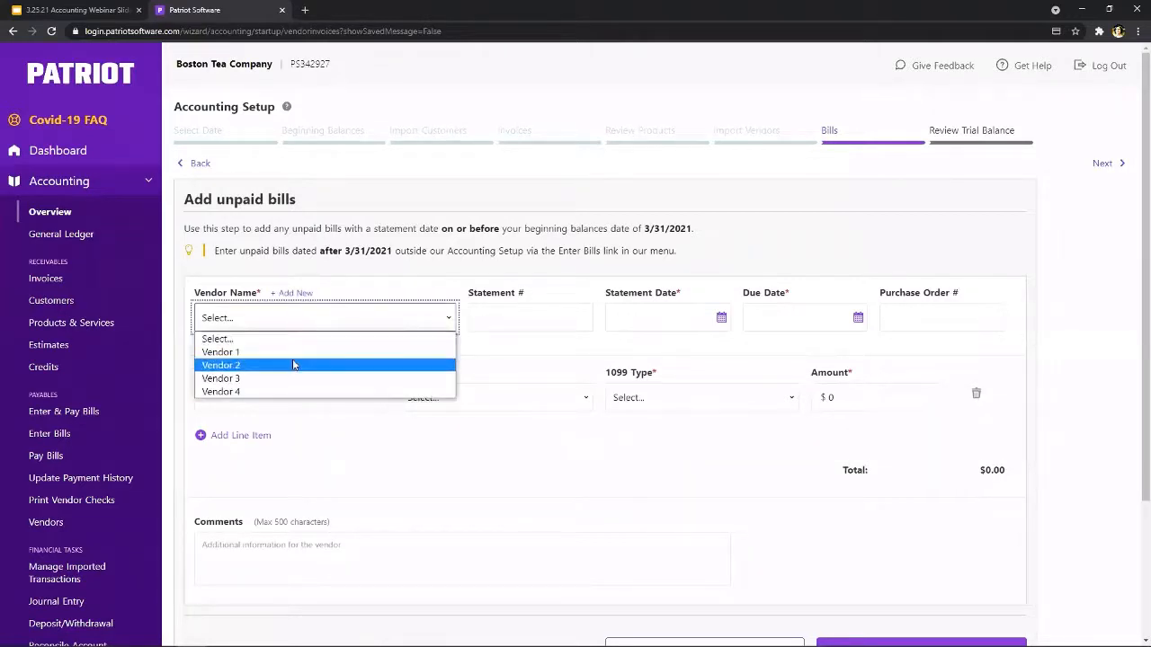
{"action": "left_click", "coordinate": [296, 365]}
{"action": "left_click", "coordinate": [627, 316]}
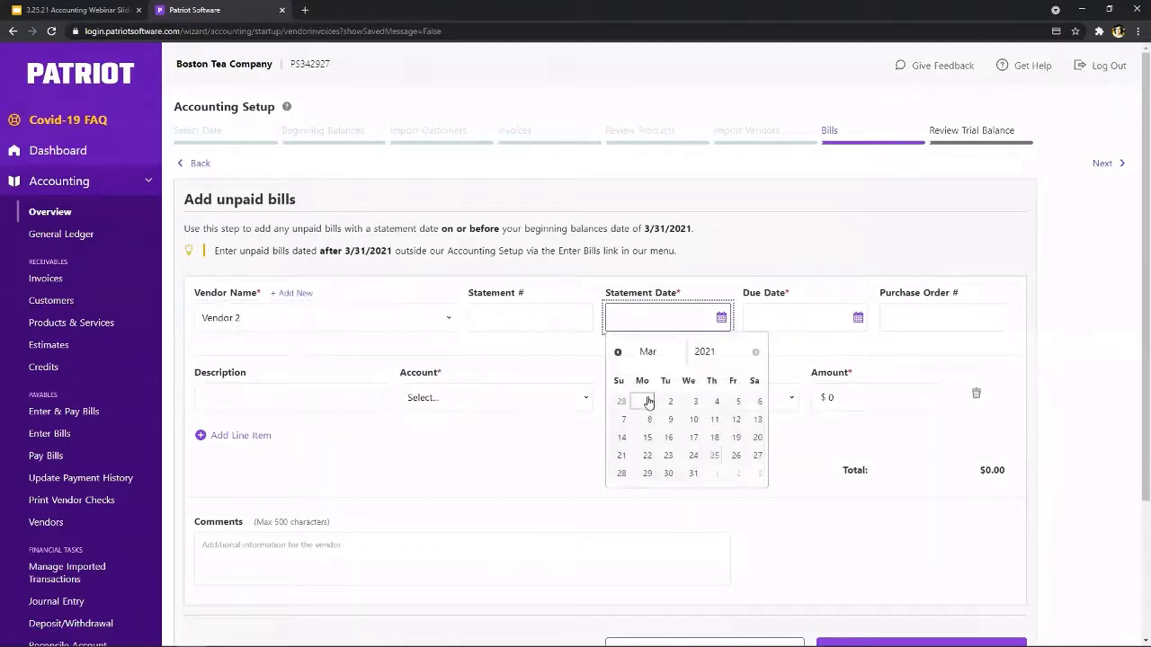
{"action": "left_click", "coordinate": [648, 402]}
{"action": "left_click", "coordinate": [795, 318]}
{"action": "left_click", "coordinate": [787, 401]}
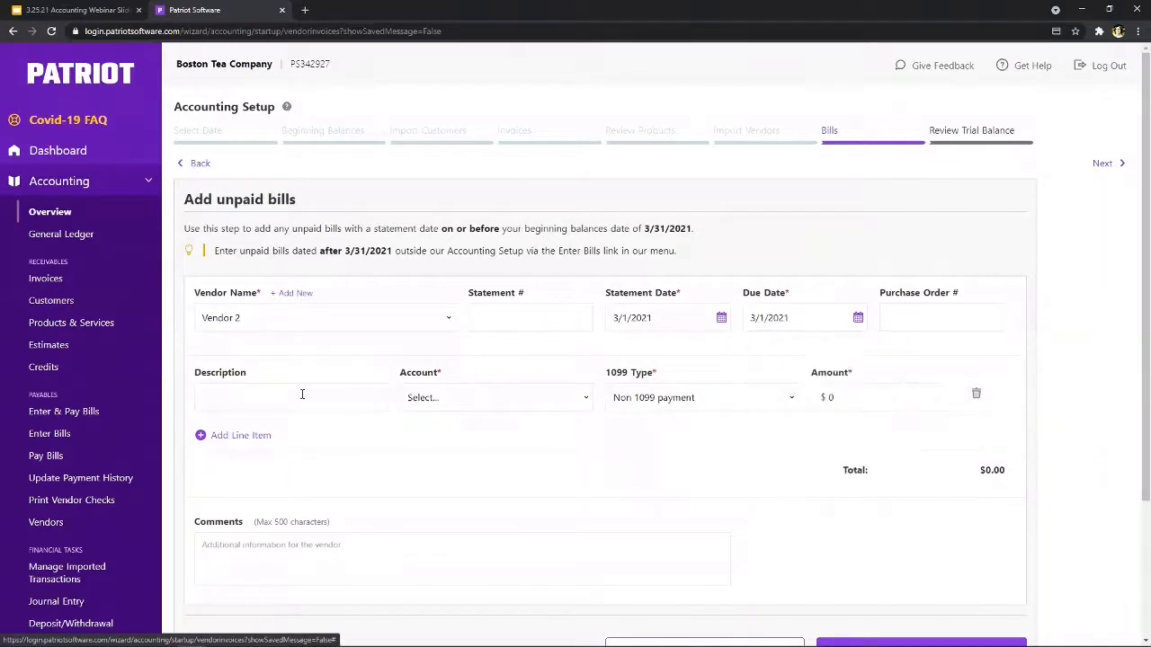
- Enter Ceiling Repair as the description of the bill's line item
{"action": "left_click", "coordinate": [329, 398]}
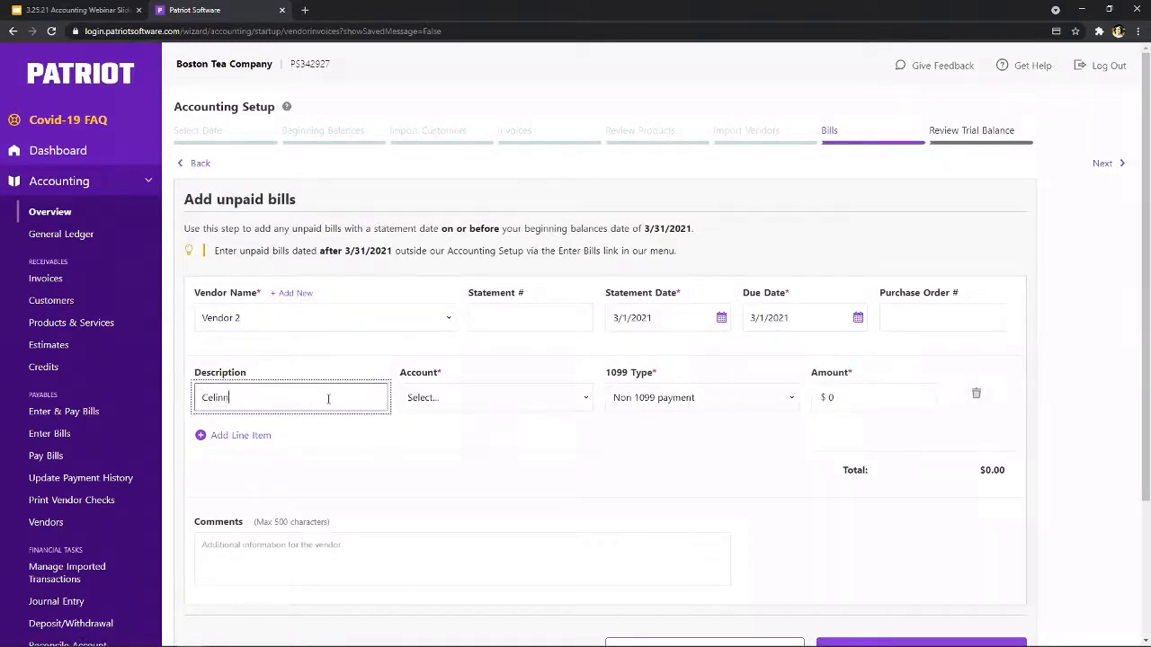
{"action": "type", "text": "Celing"}
{"action": "key", "text": "Left"}
{"action": "key", "text": "Left"}
{"action": "key", "text": "Left"}
{"action": "key", "text": "Left"}
{"action": "key", "text": "Left"}
{"action": "key", "text": "Left"}
{"action": "type", "text": "i"}
- Assign the Ceiling Repair line to the Repairs & Maintenance account and set its amount to $1000
{"action": "left_click", "coordinate": [470, 401]}
{"action": "scroll", "coordinate": [534, 296], "scroll_direction": "down", "scroll_amount": 3}
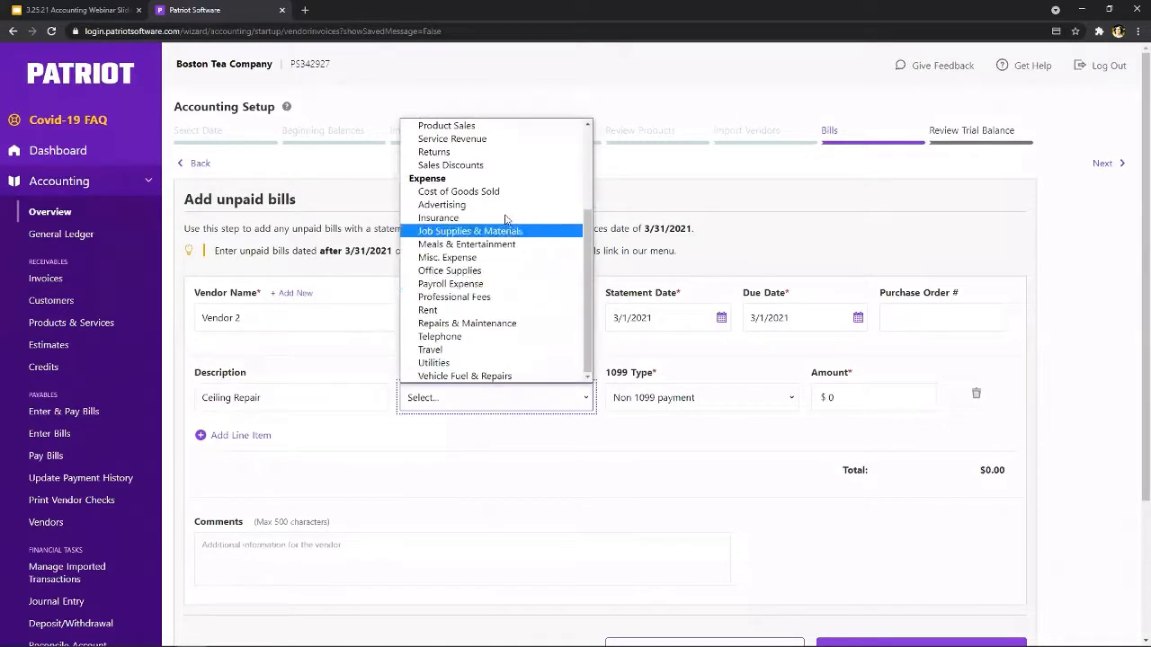
{"action": "left_click", "coordinate": [494, 323]}
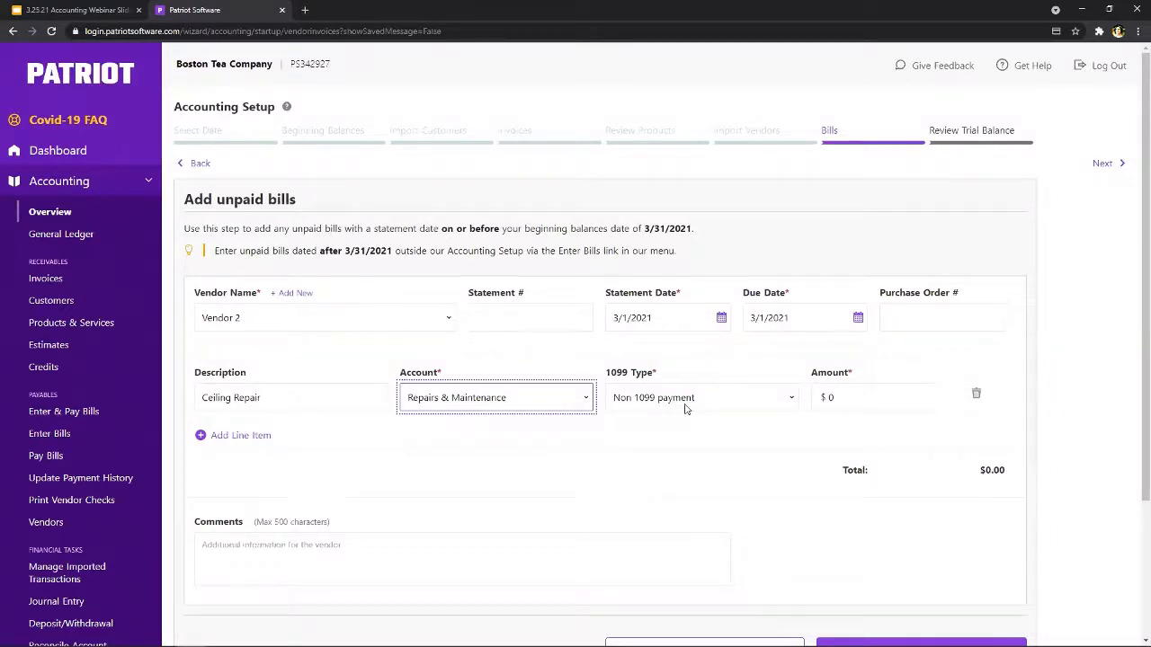
{"action": "left_click", "coordinate": [837, 397]}
{"action": "type", "text": "1000"}
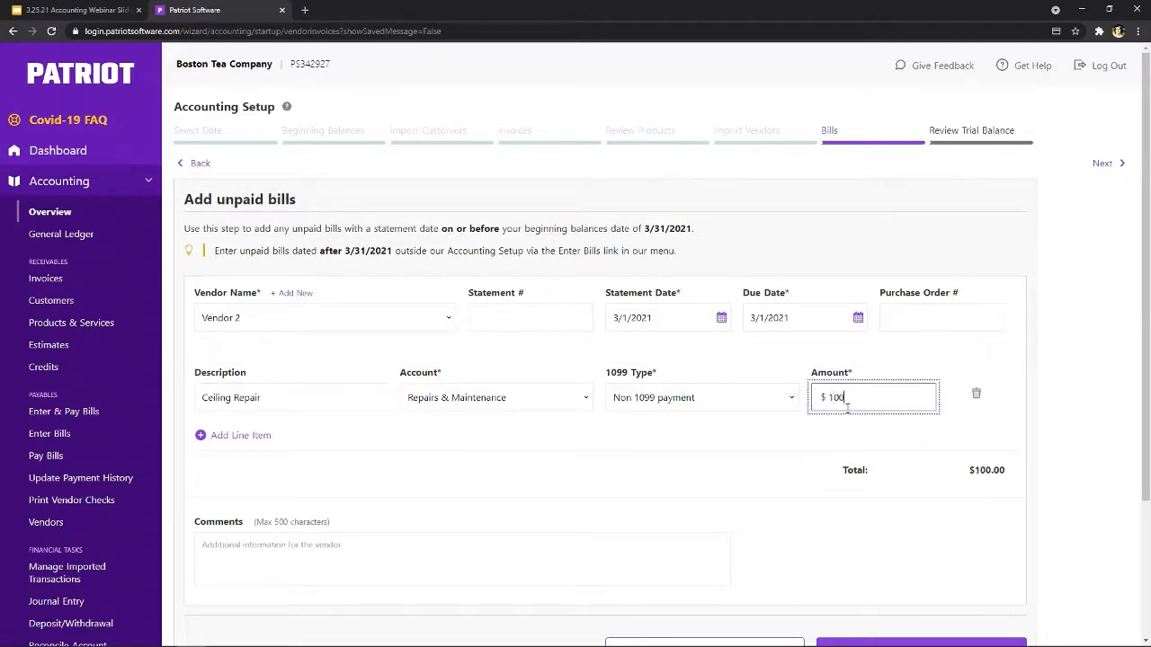
{"action": "left_click", "coordinate": [853, 435]}
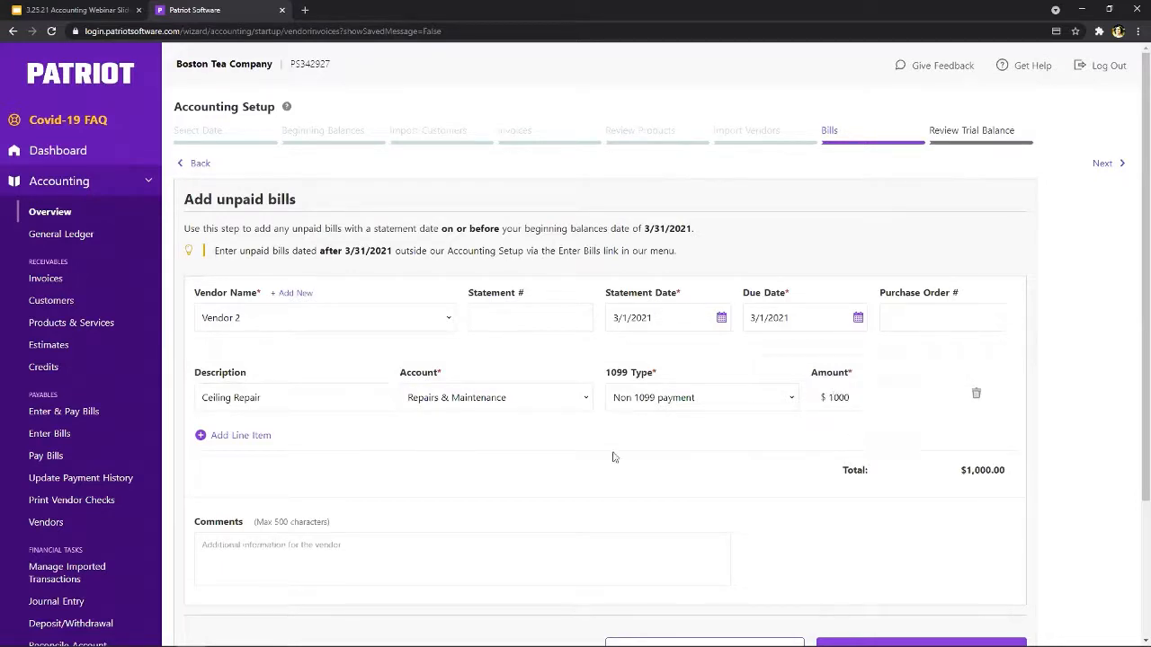
- Save the Vendor 2 bill and continue through the bill review to the trial balance review
{"action": "scroll", "coordinate": [321, 472], "scroll_direction": "down", "scroll_amount": 1}
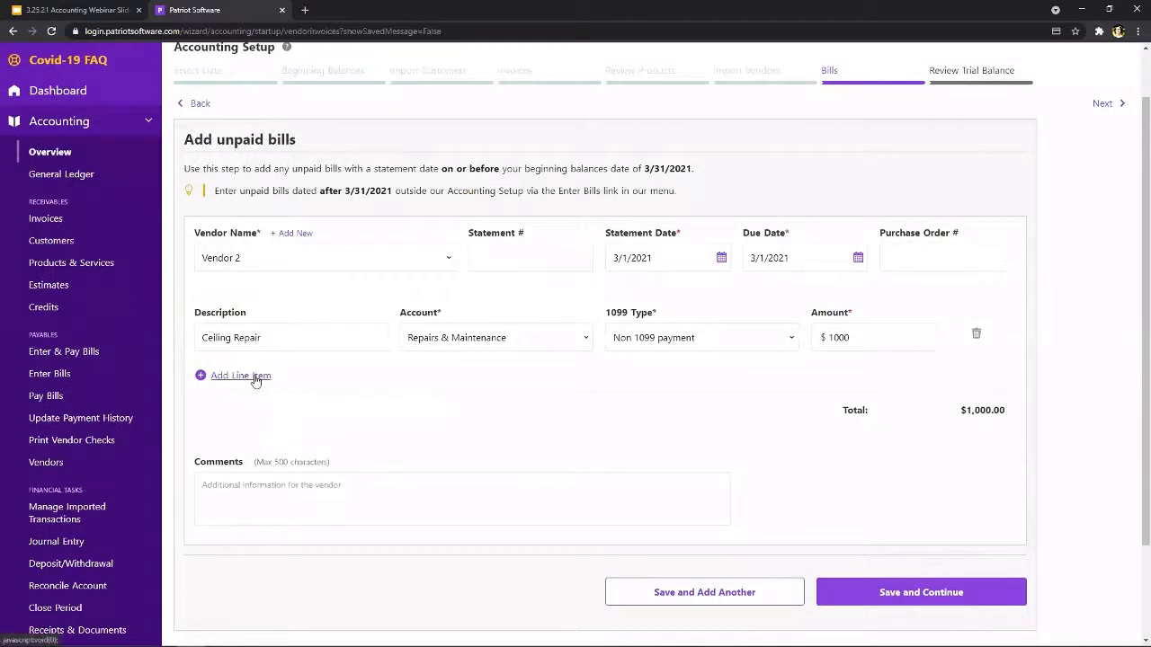
{"action": "left_click", "coordinate": [845, 600]}
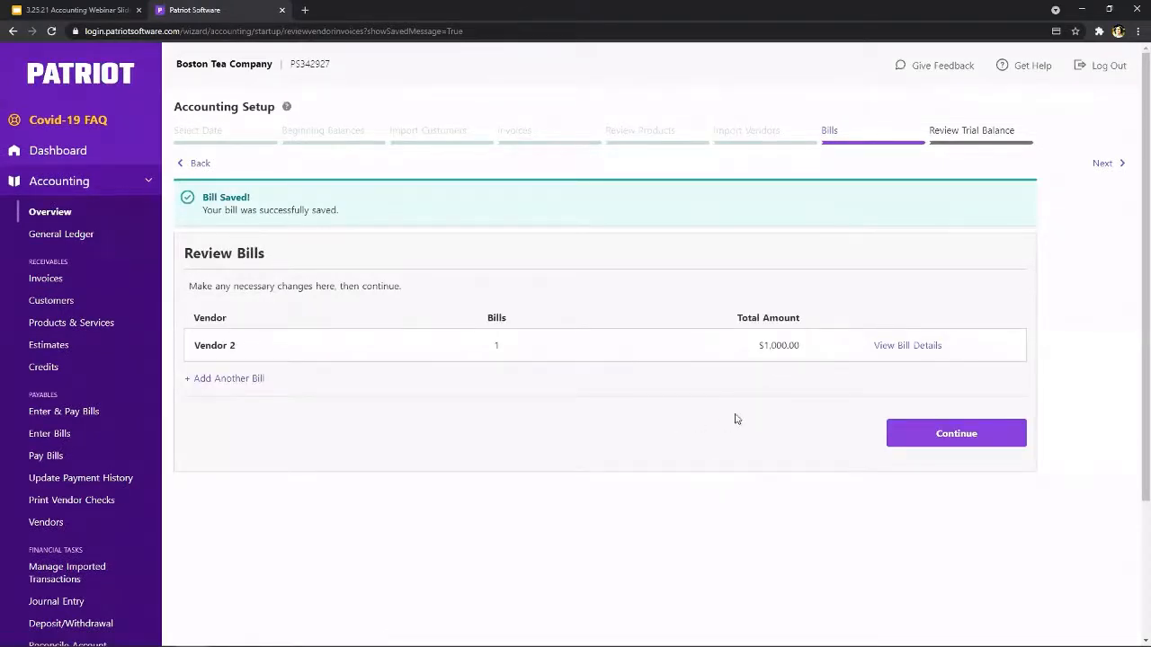
{"action": "left_click", "coordinate": [925, 434]}
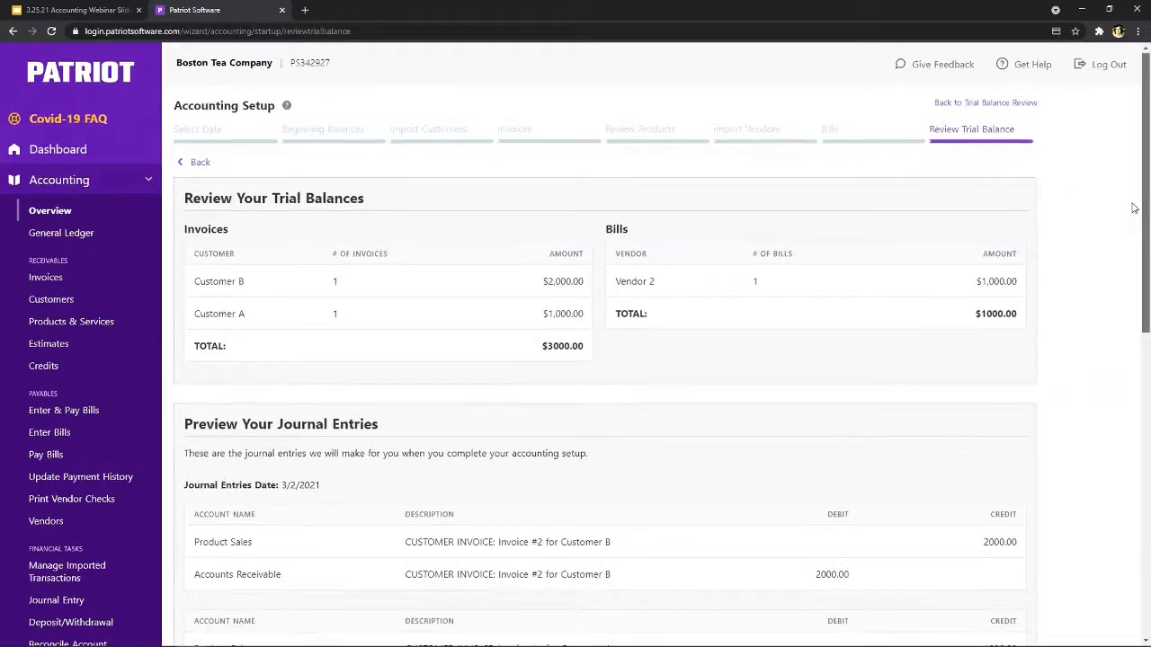
- Review the trial balances and previewed journal entries, complete the beginning balance setup and go to the accounting home
{"action": "scroll", "coordinate": [1131, 203], "scroll_direction": "down", "scroll_amount": 1}
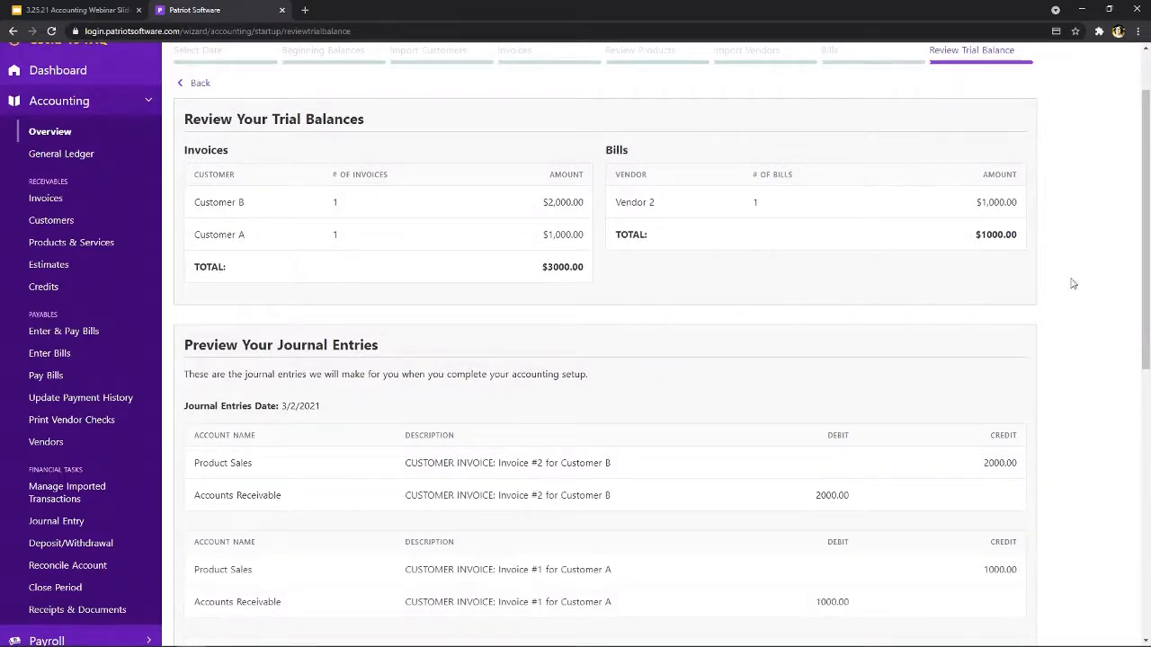
{"action": "scroll", "coordinate": [1133, 258], "scroll_direction": "down", "scroll_amount": 1}
{"action": "scroll", "coordinate": [1134, 258], "scroll_direction": "down", "scroll_amount": 3}
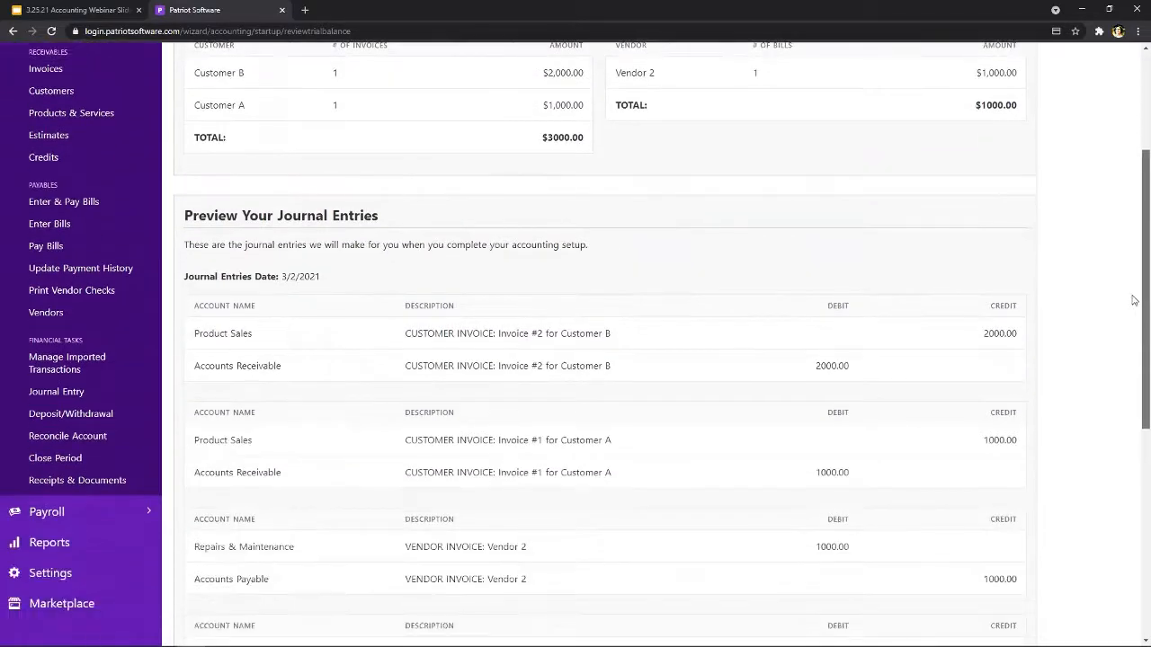
{"action": "scroll", "coordinate": [1133, 370], "scroll_direction": "down", "scroll_amount": 3}
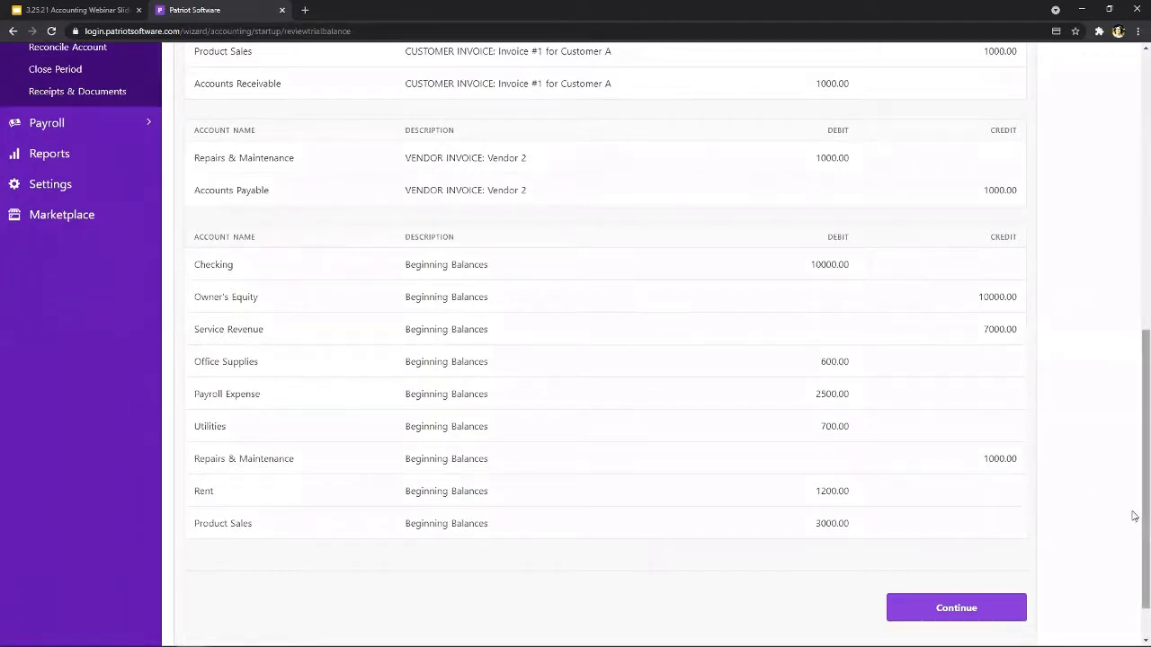
{"action": "scroll", "coordinate": [1135, 493], "scroll_direction": "up", "scroll_amount": 1}
{"action": "scroll", "coordinate": [1134, 493], "scroll_direction": "up", "scroll_amount": 7}
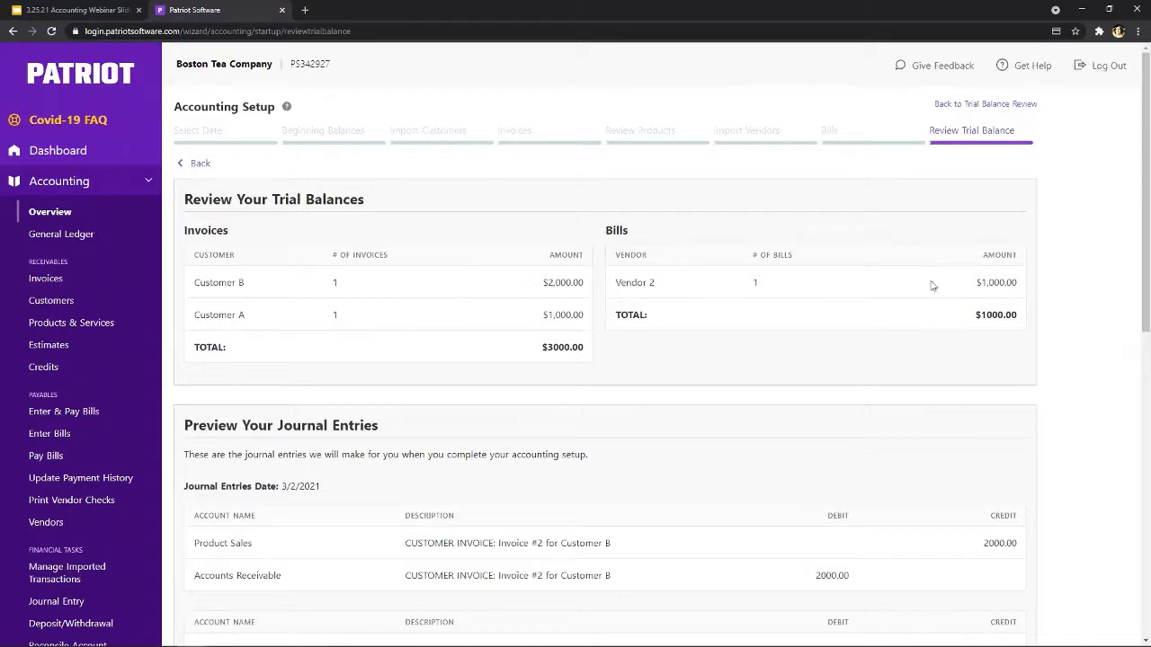
{"action": "left_click_drag", "start_coordinate": [1134, 218], "coordinate": [1126, 539]}
{"action": "left_click", "coordinate": [968, 547]}
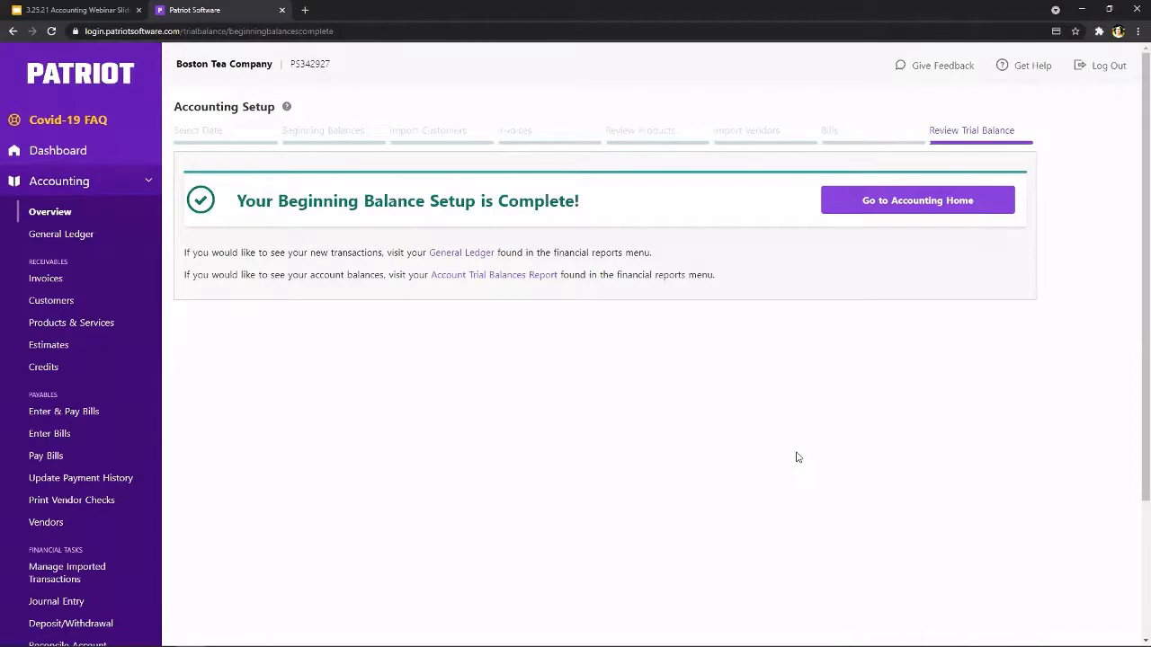
{"action": "left_click", "coordinate": [847, 211]}
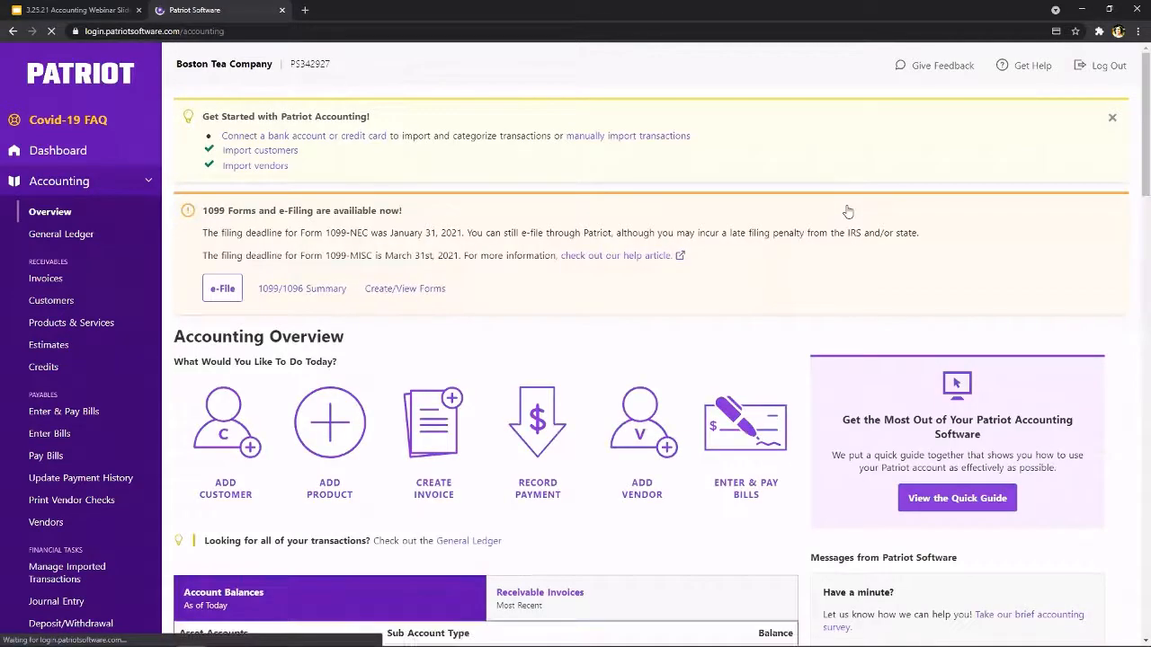
- Examine the Accounting Overview page, including its task shortcuts, account balances, messages and the accounting navigation links
{"action": "scroll", "coordinate": [719, 360], "scroll_direction": "down", "scroll_amount": 3}
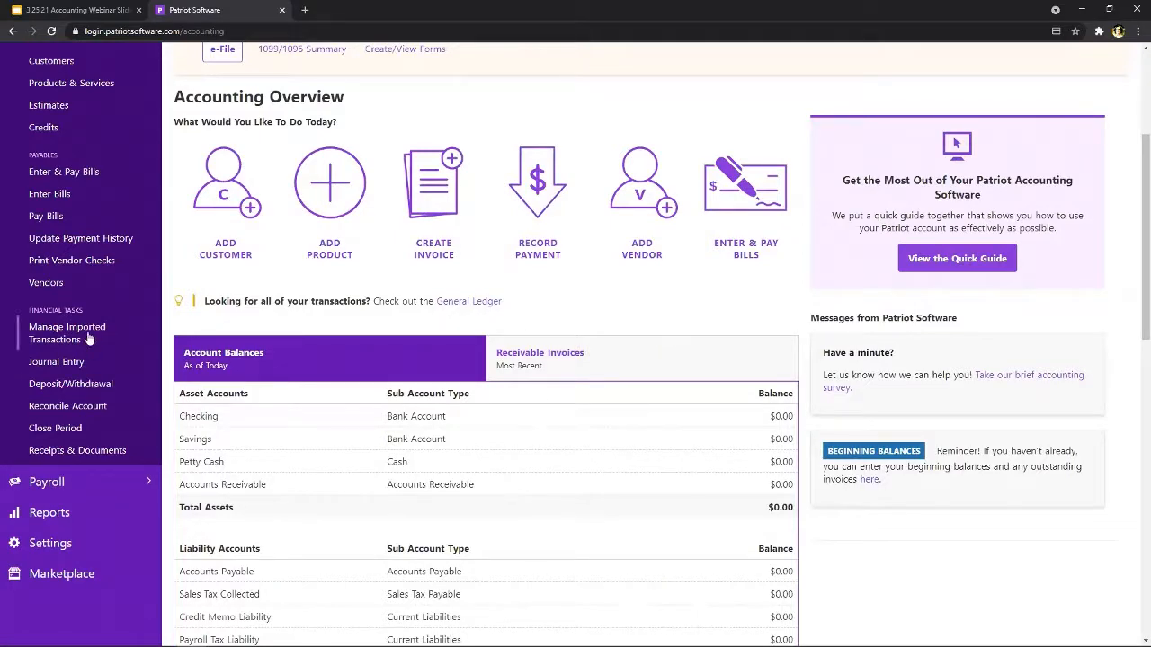
{"action": "scroll", "coordinate": [89, 333], "scroll_direction": "up", "scroll_amount": 2}
{"action": "scroll", "coordinate": [54, 180], "scroll_direction": "up", "scroll_amount": 2}
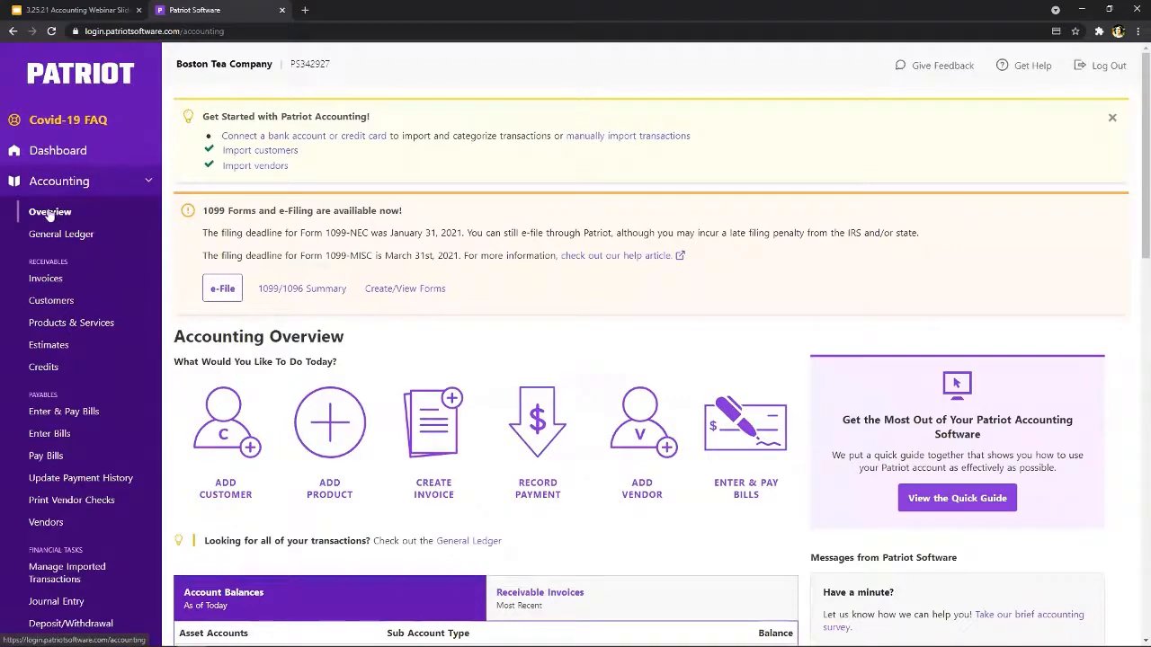
{"action": "scroll", "coordinate": [576, 324], "scroll_direction": "down", "scroll_amount": 2}
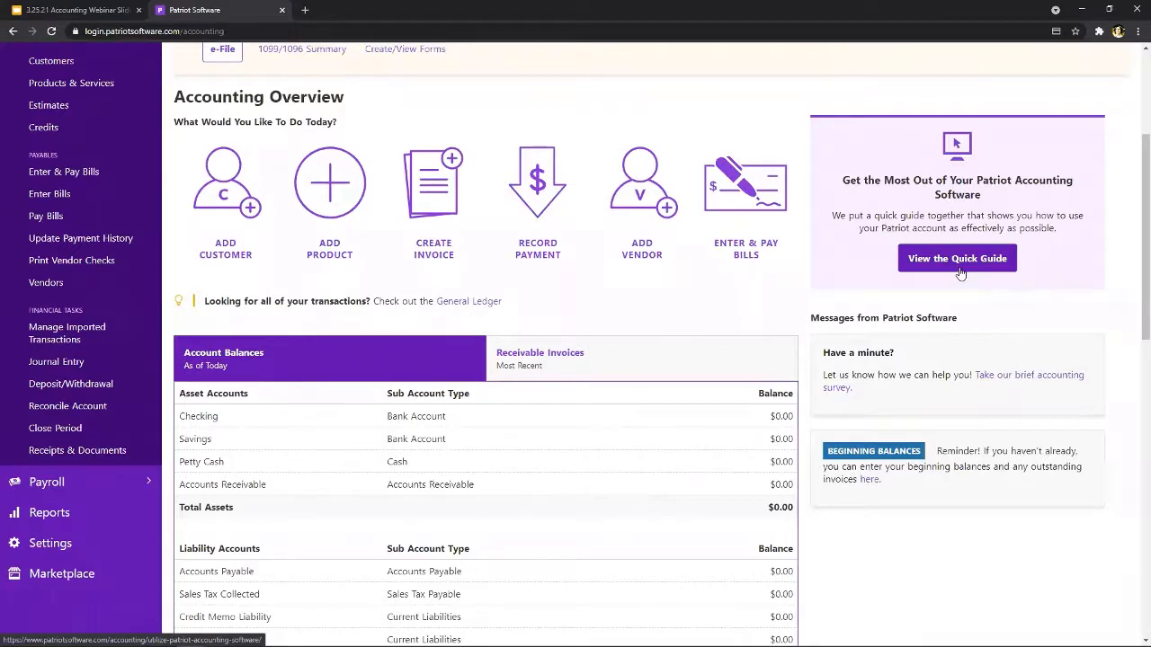
{"action": "scroll", "coordinate": [660, 297], "scroll_direction": "down", "scroll_amount": 2}
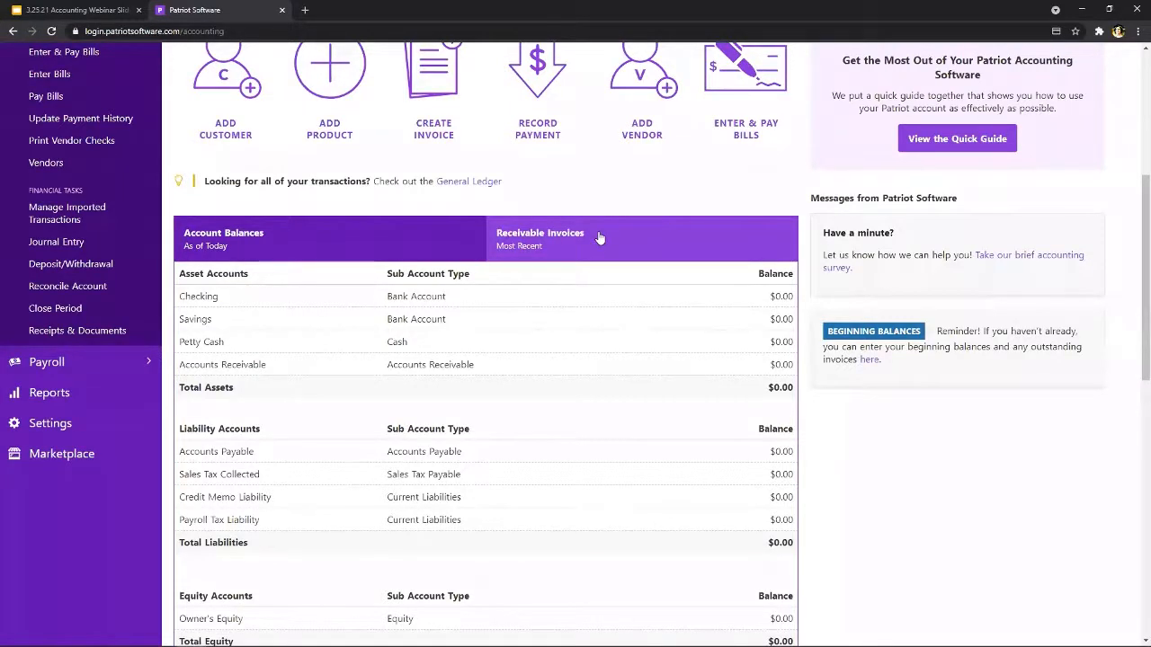
{"action": "scroll", "coordinate": [644, 369], "scroll_direction": "up", "scroll_amount": 3}
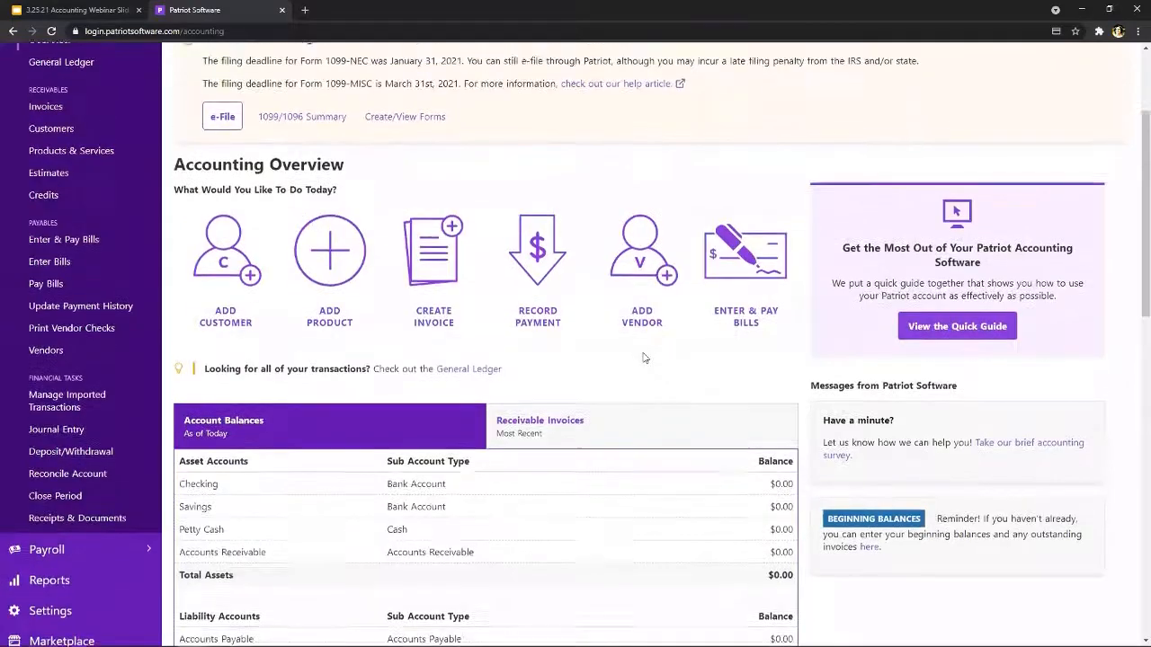
{"action": "scroll", "coordinate": [644, 358], "scroll_direction": "up", "scroll_amount": 2}
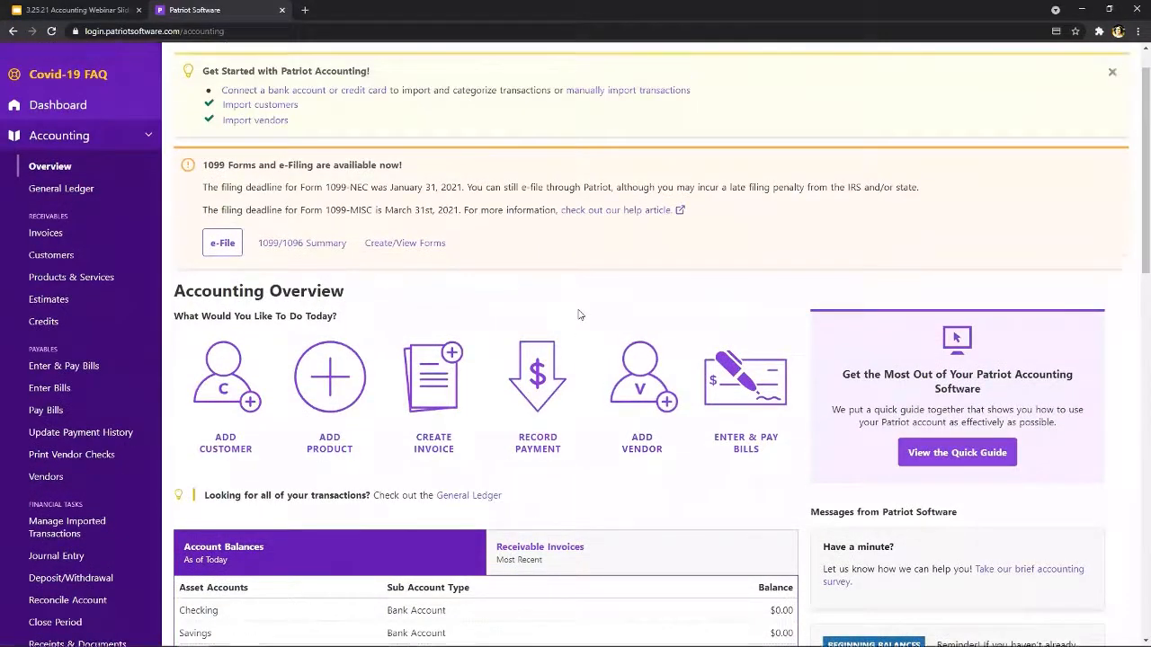
{"action": "scroll", "coordinate": [579, 315], "scroll_direction": "up", "scroll_amount": 1}
{"action": "scroll", "coordinate": [123, 237], "scroll_direction": "down", "scroll_amount": 1}
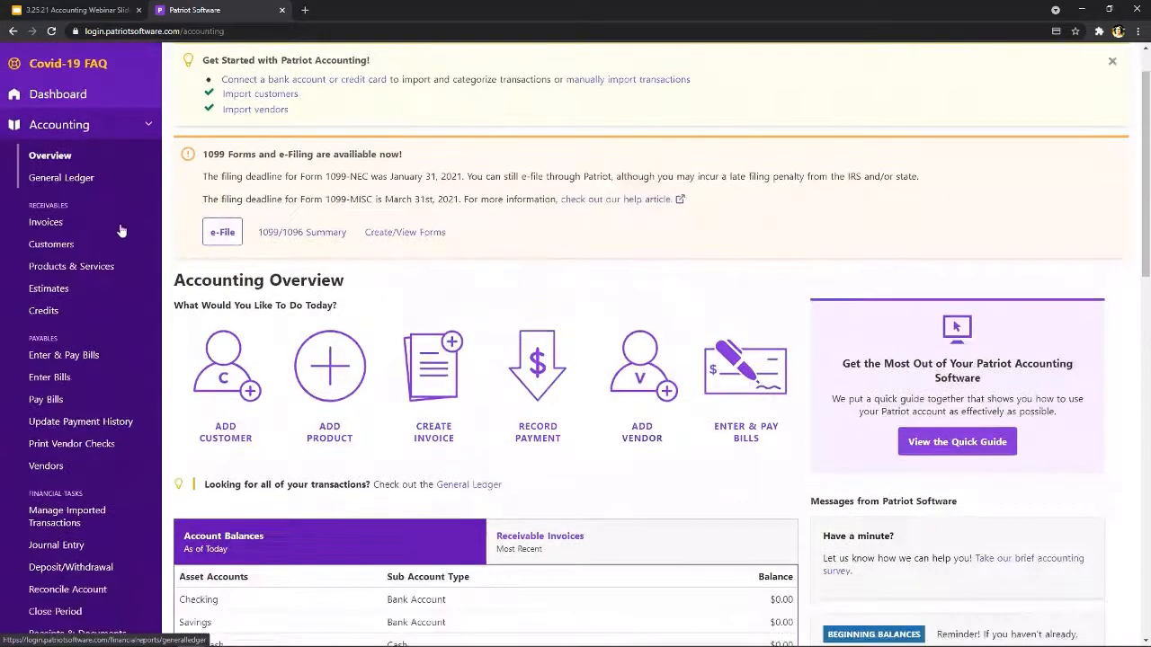
{"action": "scroll", "coordinate": [121, 231], "scroll_direction": "down", "scroll_amount": 1}
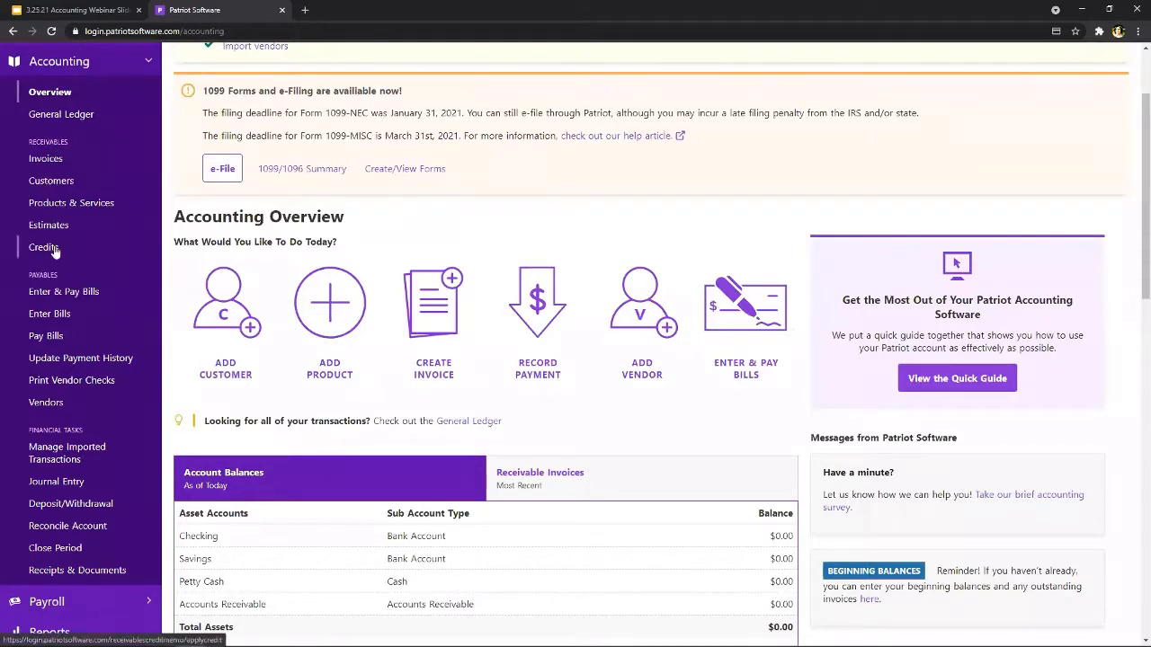
{"action": "scroll", "coordinate": [120, 300], "scroll_direction": "down", "scroll_amount": 1}
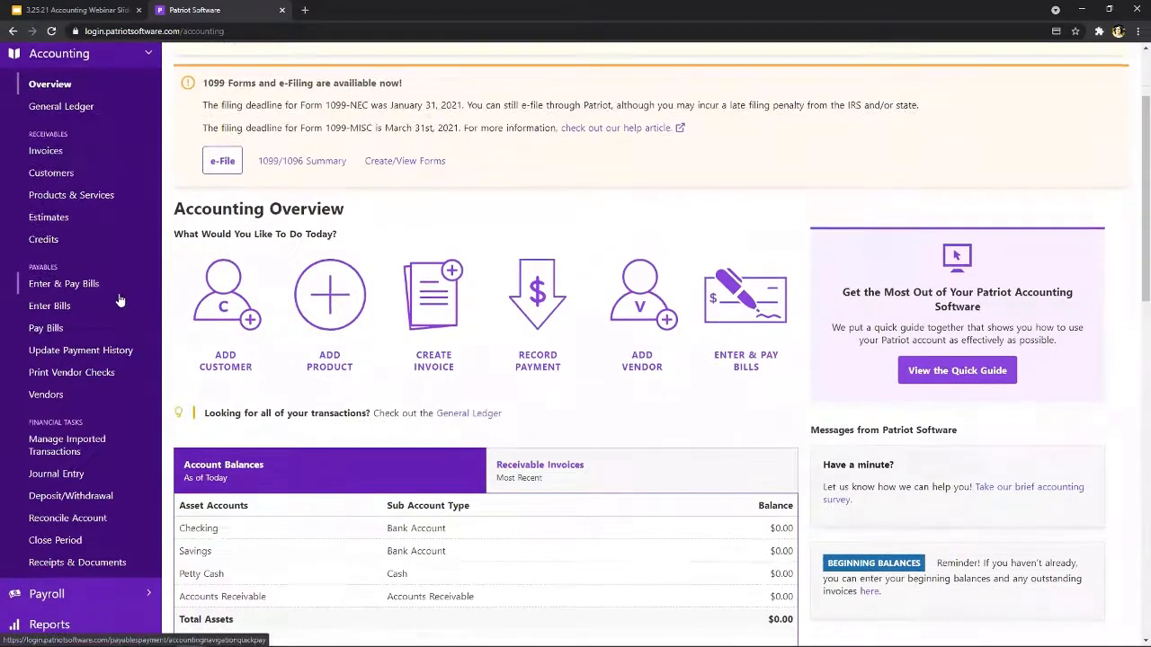
- Look over the remaining accounting navigation links, collapse that section and briefly check the Payroll section
{"action": "scroll", "coordinate": [120, 299], "scroll_direction": "down", "scroll_amount": 1}
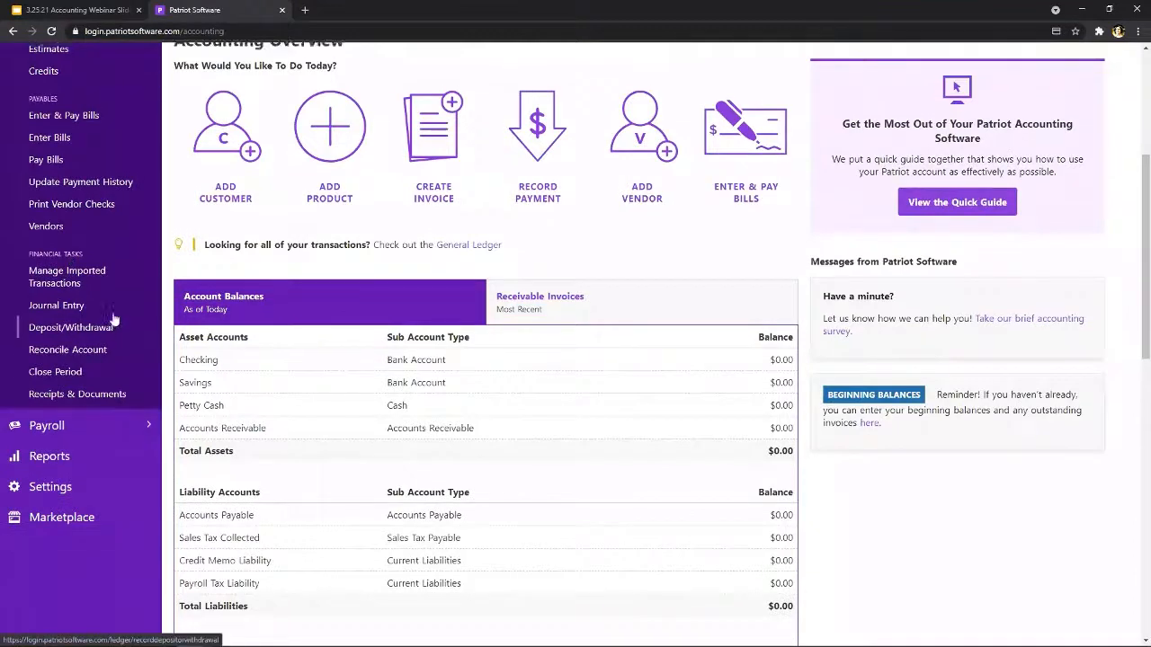
{"action": "scroll", "coordinate": [114, 319], "scroll_direction": "up", "scroll_amount": 3}
{"action": "left_click", "coordinate": [58, 182]}
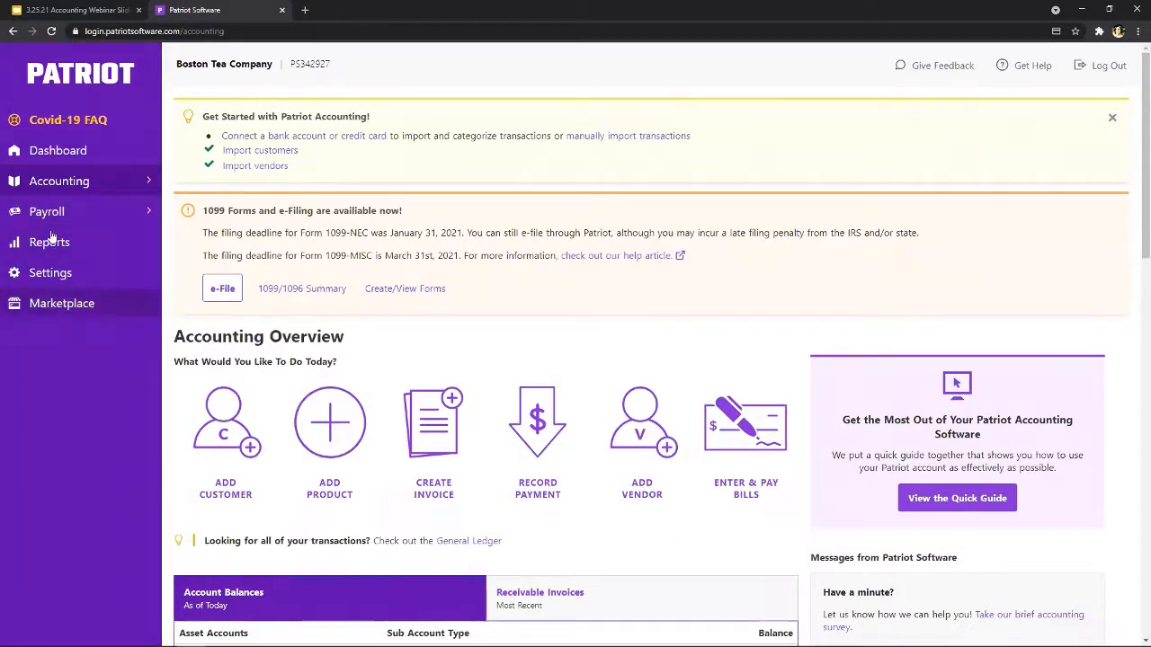
{"action": "left_click", "coordinate": [52, 213]}
{"action": "left_click", "coordinate": [58, 214]}
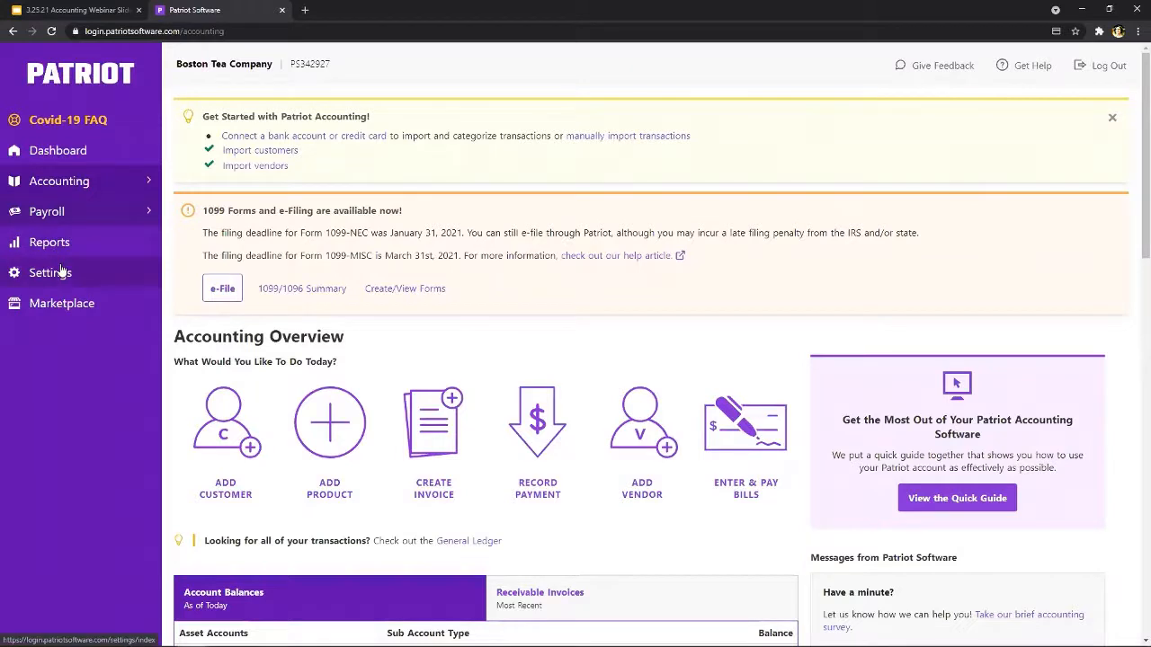
- Review the company's listing of accounting, payroll and 1099 contractor reports, and open the company settings listing
{"action": "left_click", "coordinate": [52, 249]}
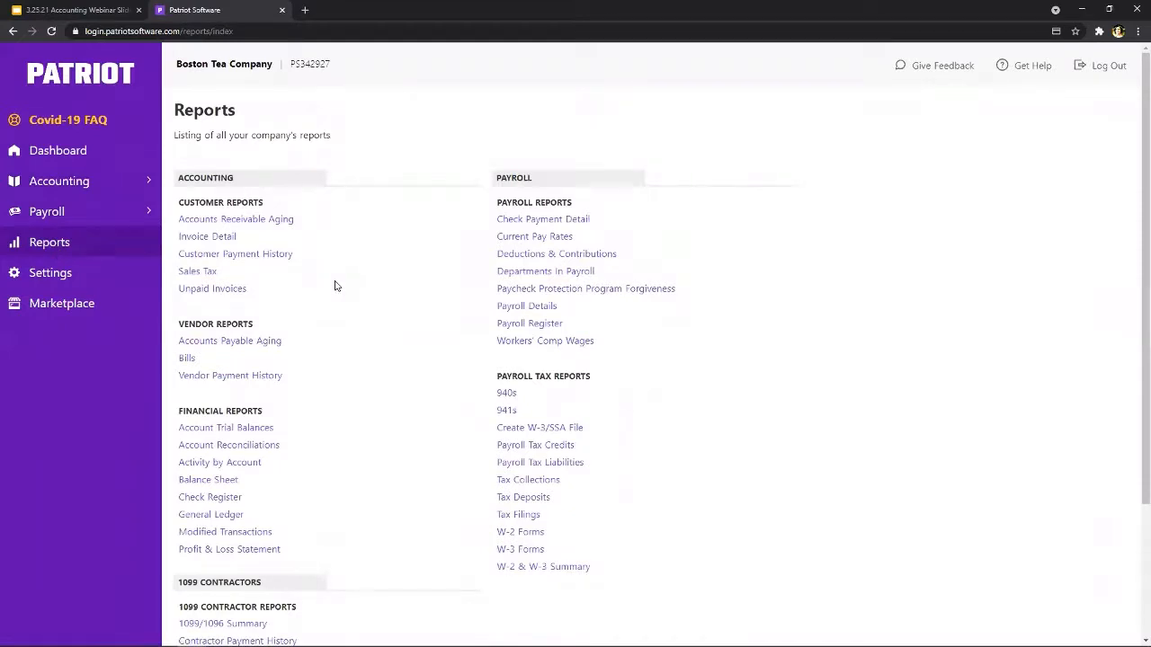
{"action": "scroll", "coordinate": [345, 285], "scroll_direction": "down", "scroll_amount": 1}
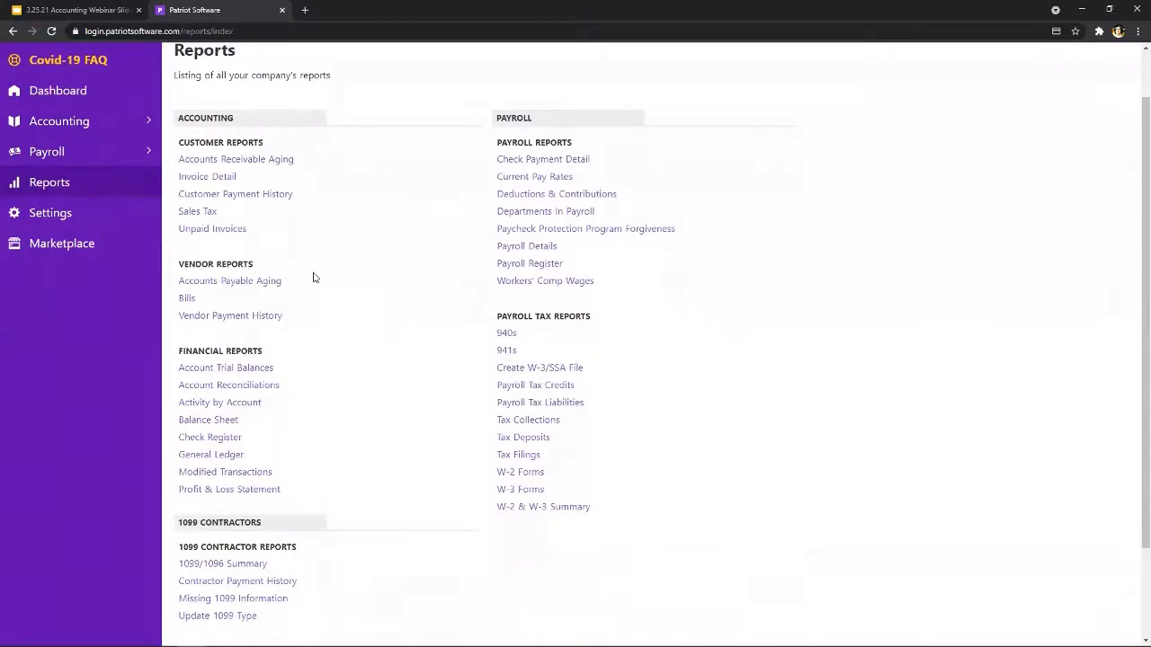
{"action": "scroll", "coordinate": [374, 266], "scroll_direction": "down", "scroll_amount": 1}
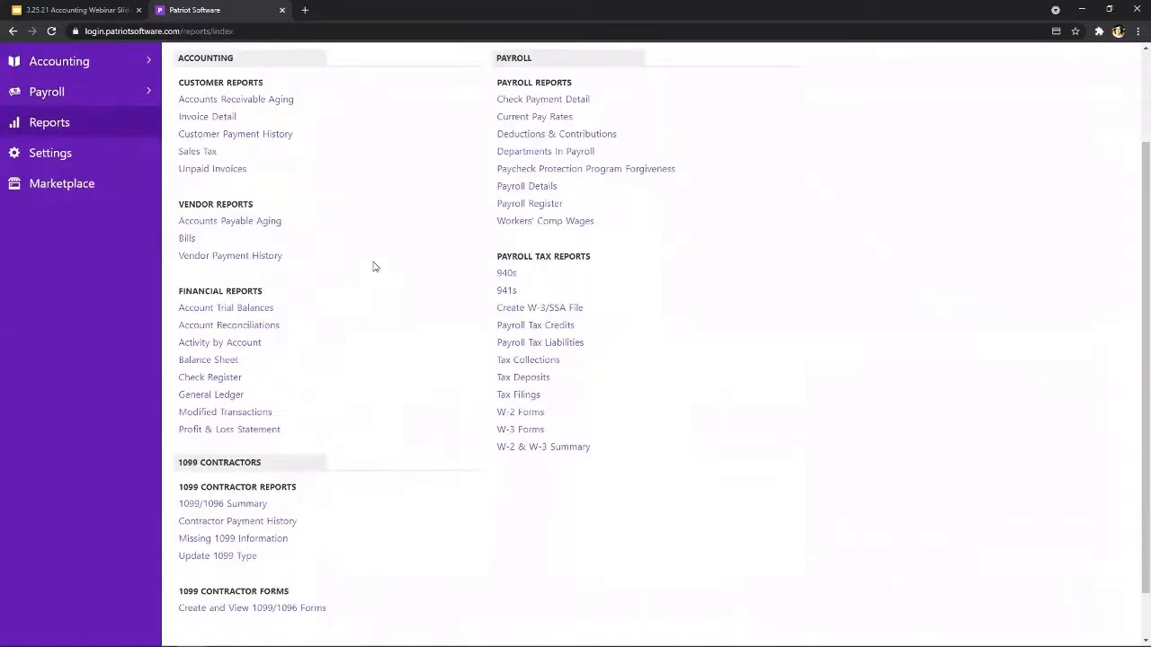
{"action": "scroll", "coordinate": [375, 266], "scroll_direction": "up", "scroll_amount": 2}
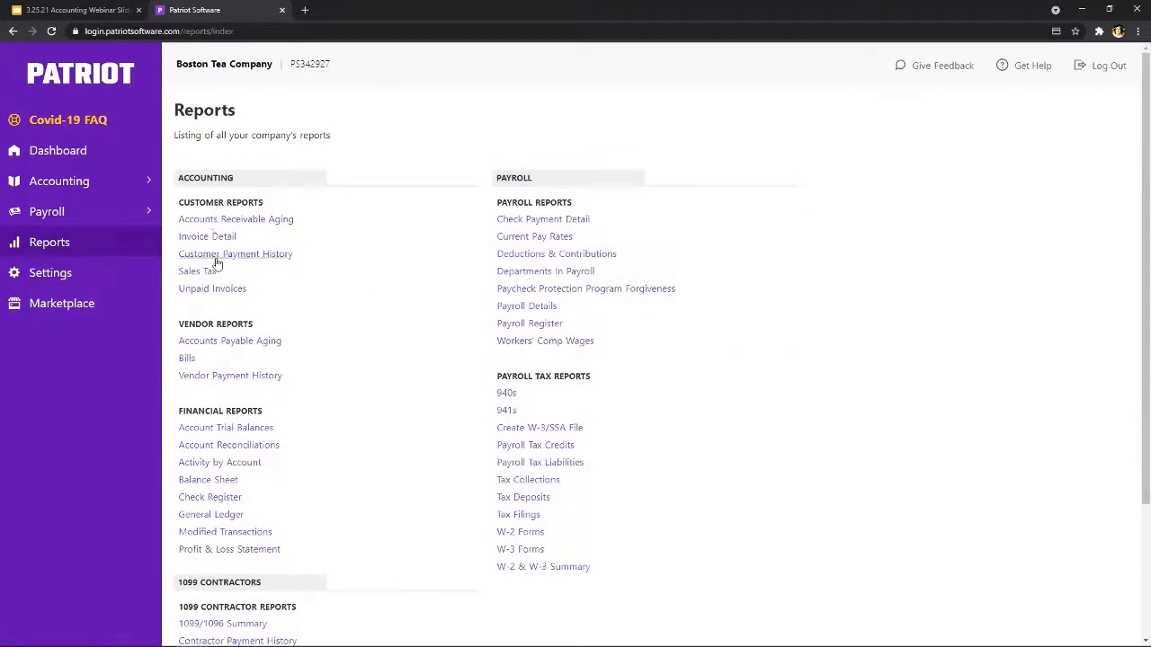
{"action": "scroll", "coordinate": [350, 287], "scroll_direction": "down", "scroll_amount": 1}
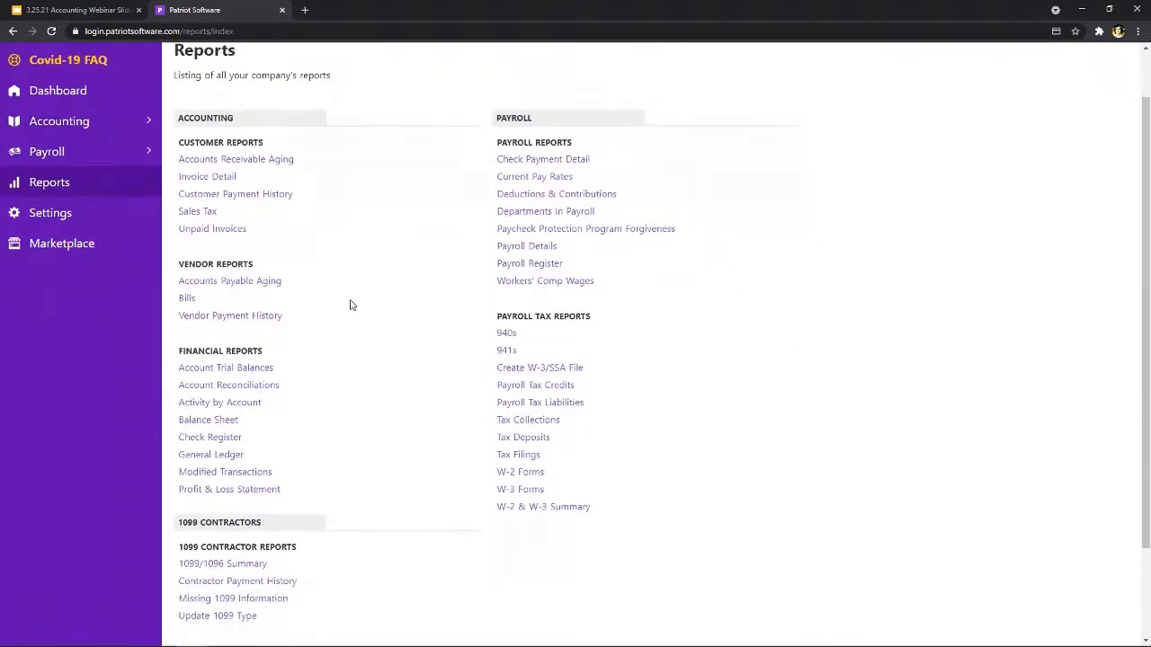
{"action": "scroll", "coordinate": [351, 306], "scroll_direction": "down", "scroll_amount": 2}
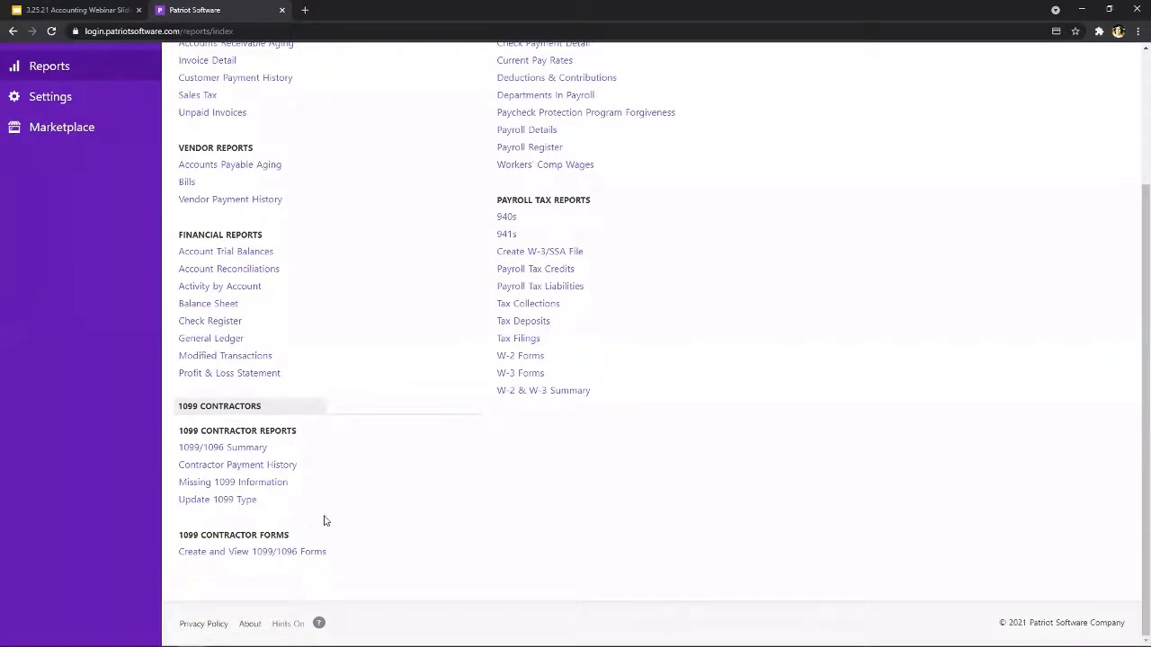
{"action": "scroll", "coordinate": [369, 415], "scroll_direction": "up", "scroll_amount": 2}
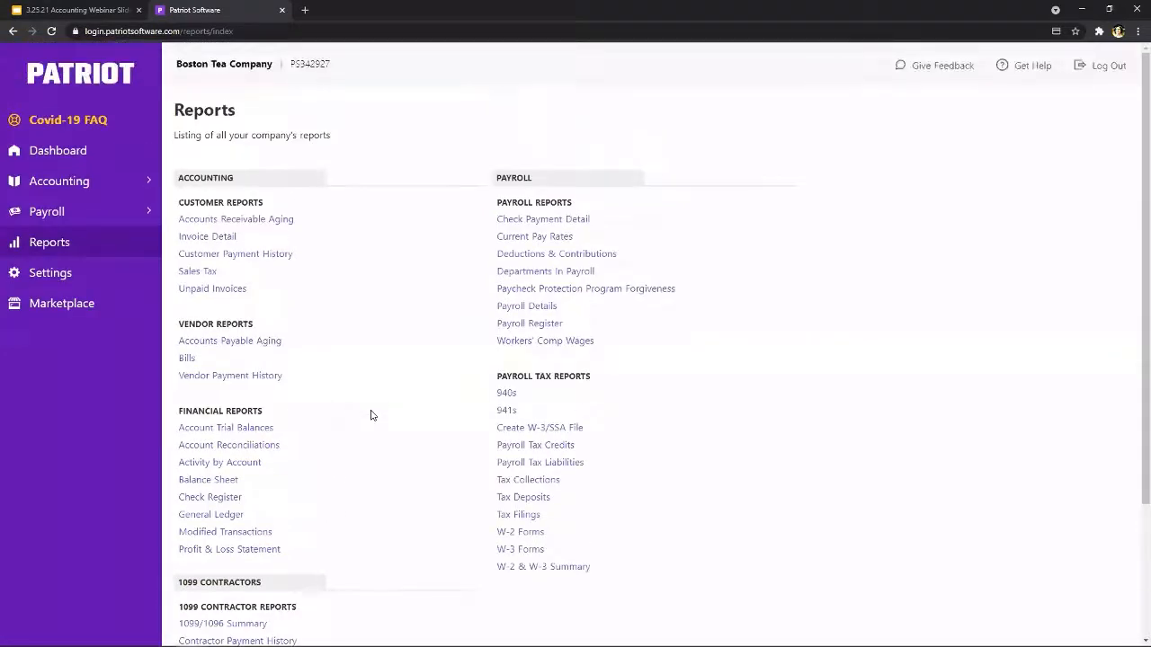
{"action": "left_click", "coordinate": [41, 274]}
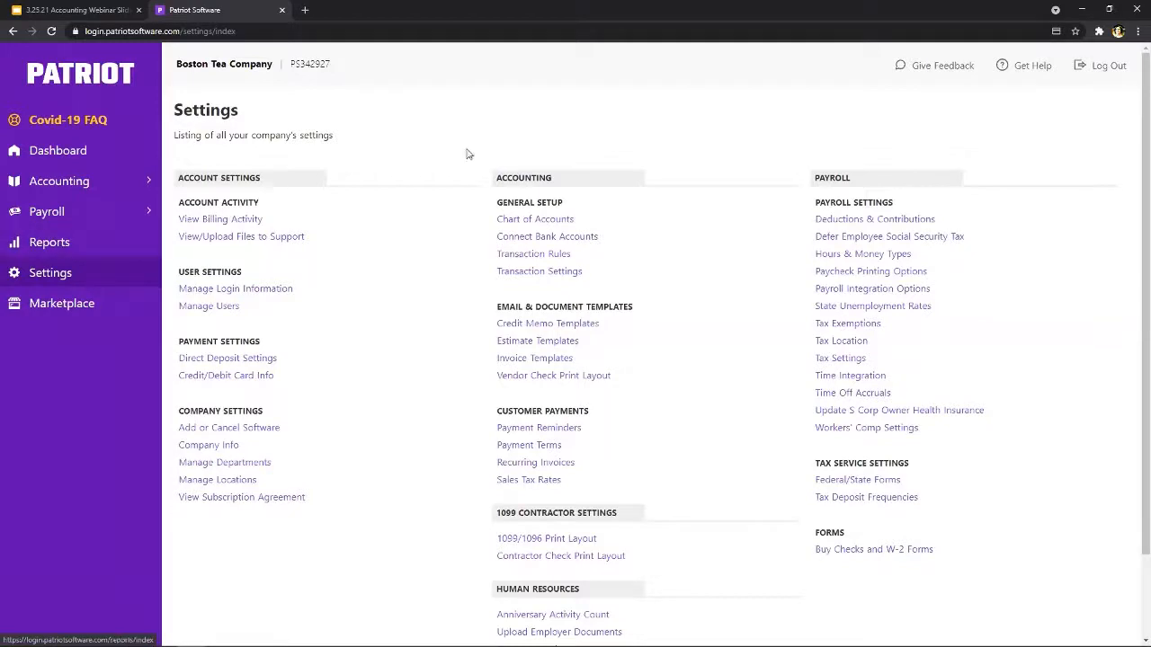
- Open the General Ledger from the accounting section and run its report on the Accrual accounting basis
{"action": "left_click", "coordinate": [63, 183]}
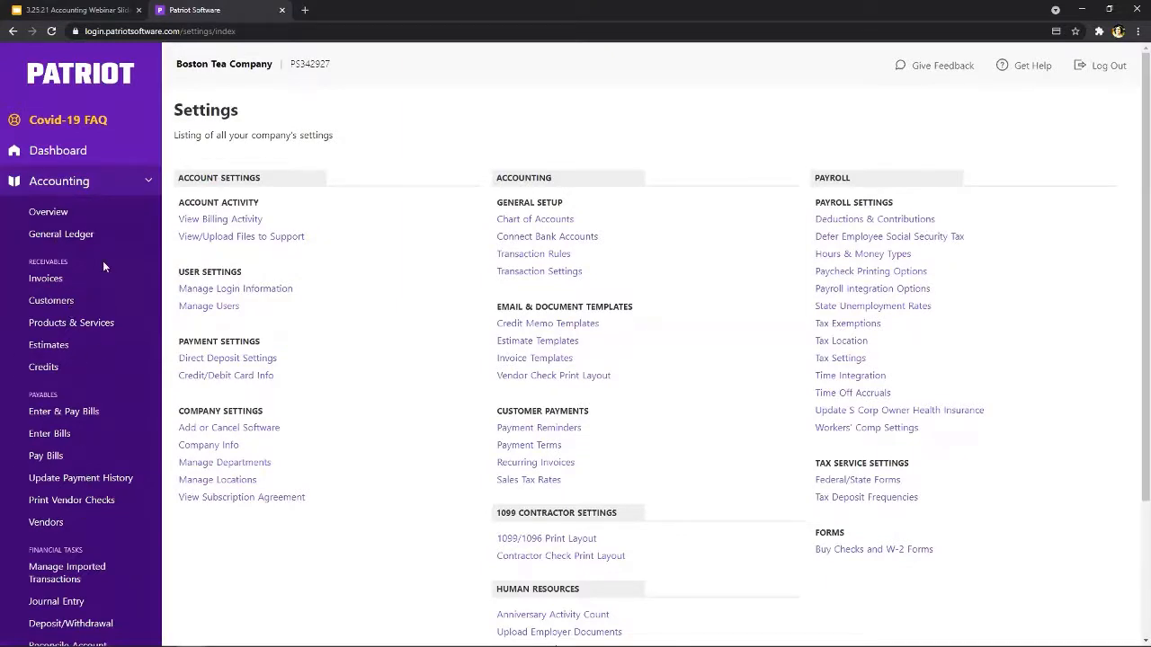
{"action": "scroll", "coordinate": [74, 185], "scroll_direction": "down", "scroll_amount": 1}
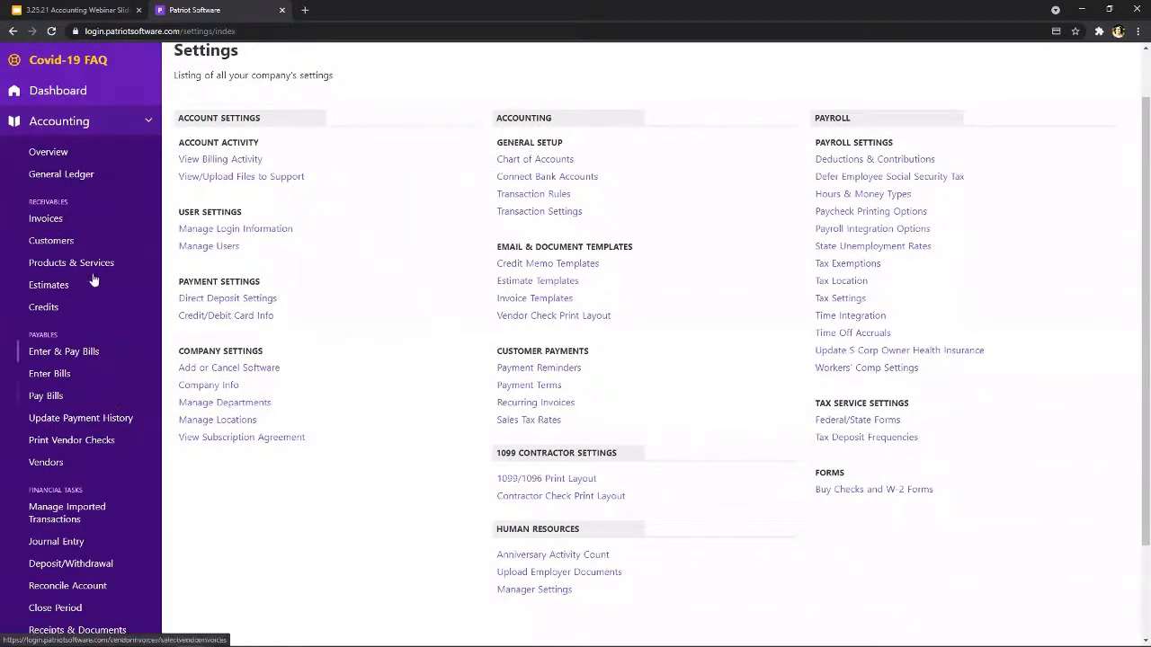
{"action": "left_click", "coordinate": [56, 175]}
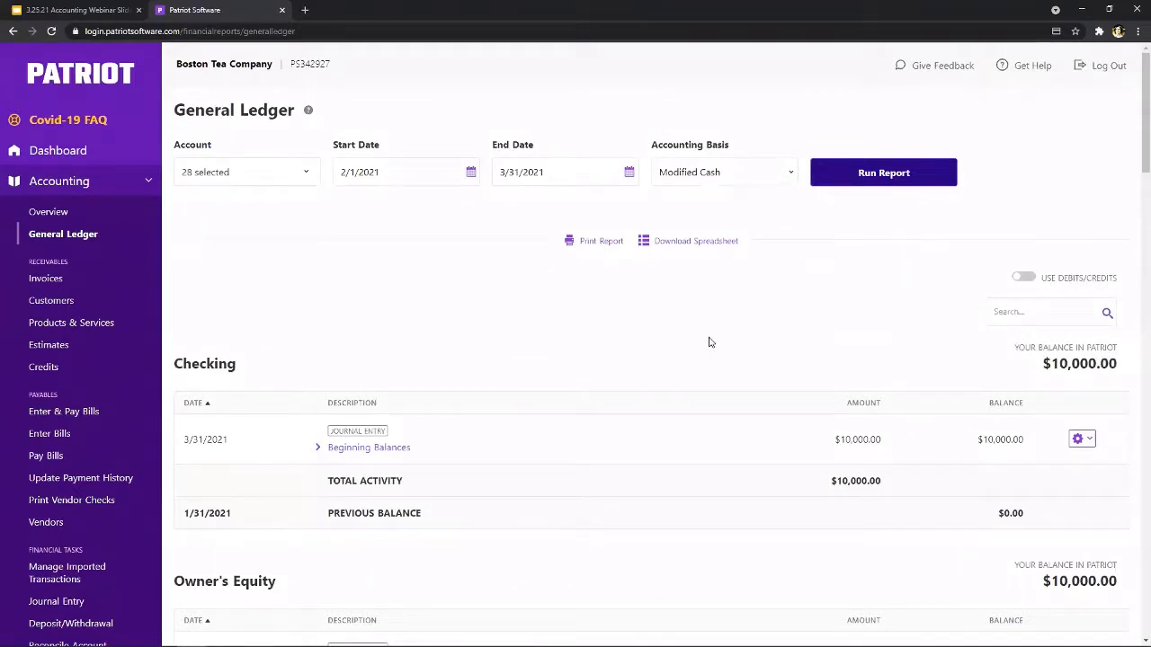
{"action": "left_click", "coordinate": [305, 175]}
{"action": "left_click", "coordinate": [756, 175]}
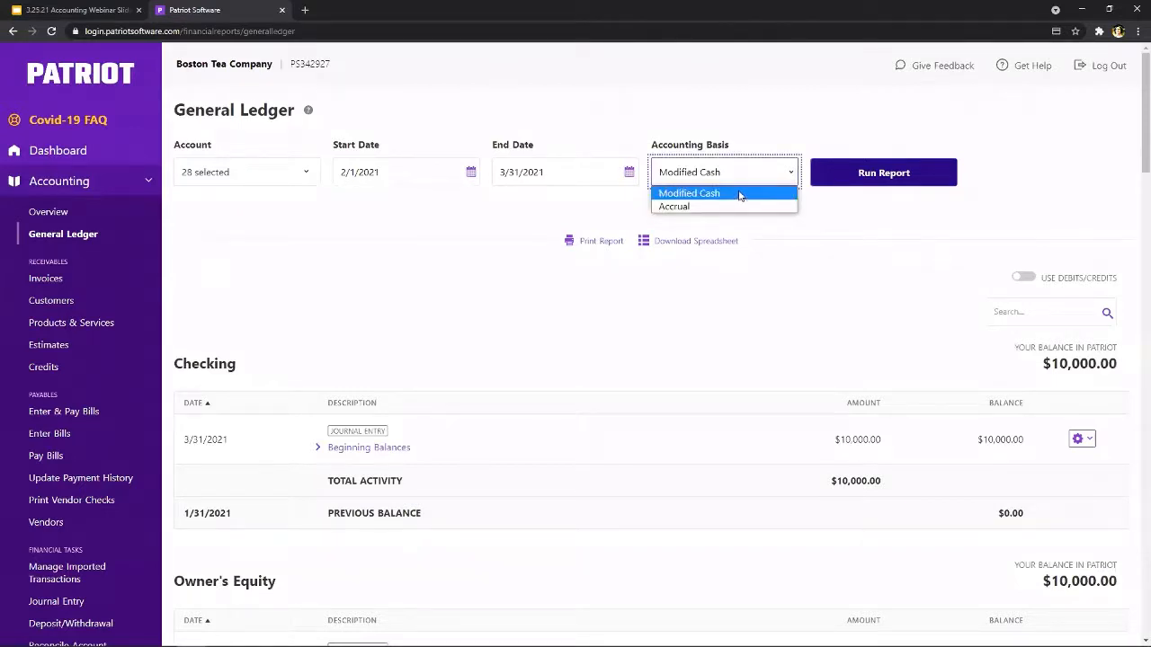
{"action": "left_click", "coordinate": [727, 206]}
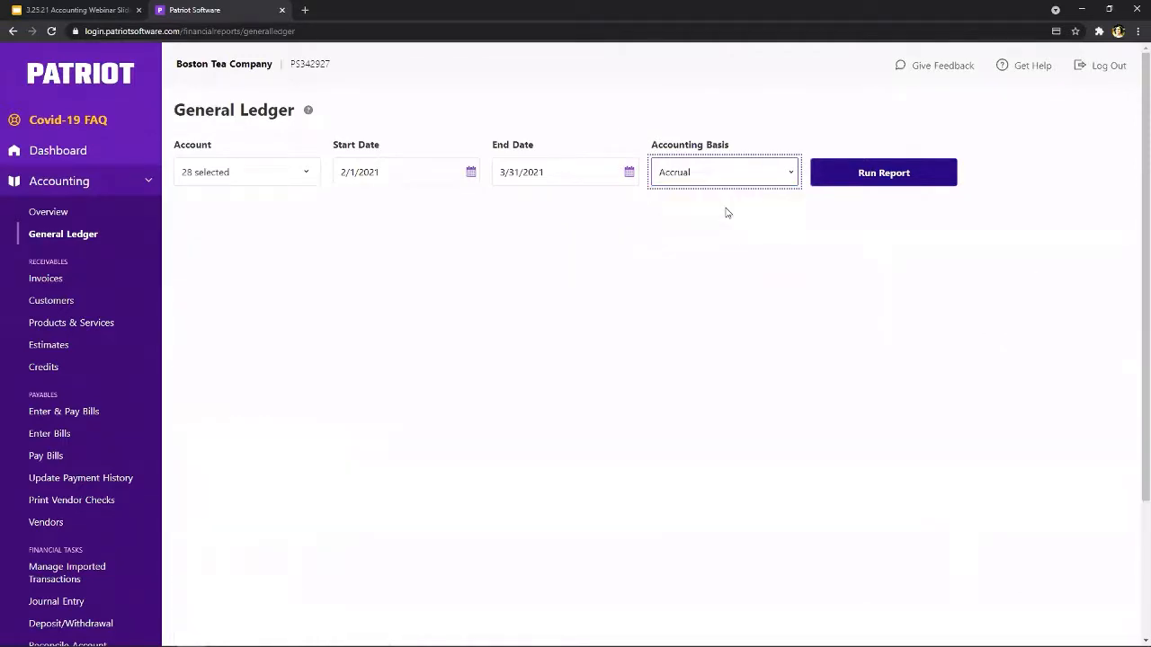
{"action": "left_click", "coordinate": [837, 185]}
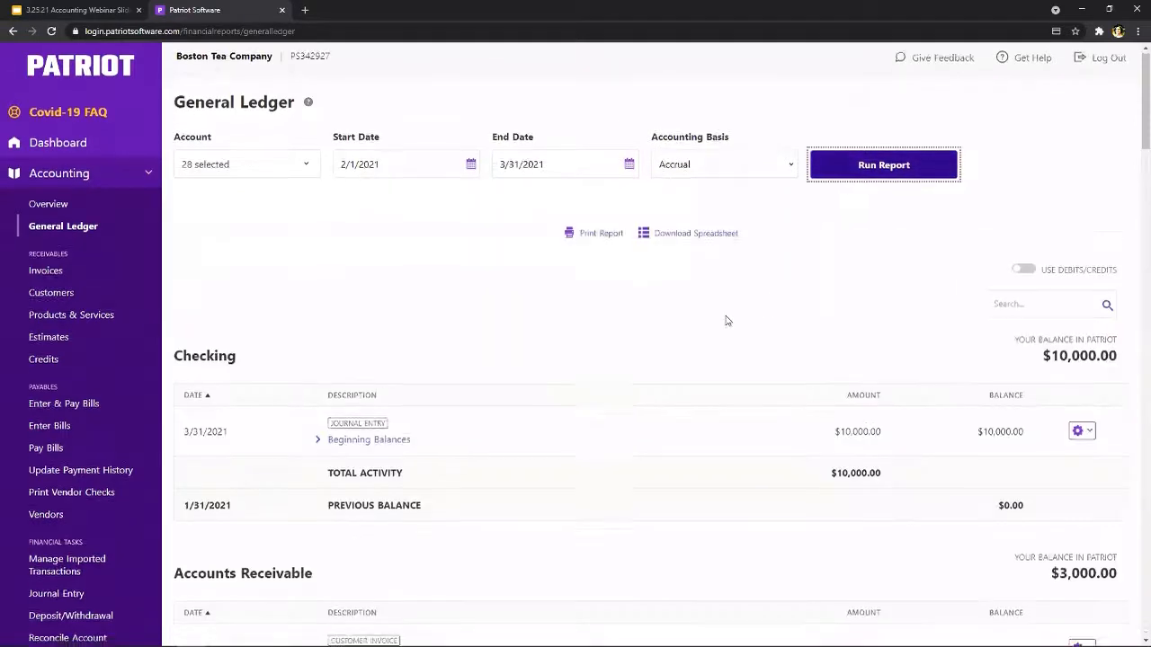
- Review the accrual ledger entries and display them with debits and credits, comparing against the single-amount view
{"action": "scroll", "coordinate": [727, 320], "scroll_direction": "down", "scroll_amount": 3}
{"action": "scroll", "coordinate": [726, 320], "scroll_direction": "down", "scroll_amount": 1}
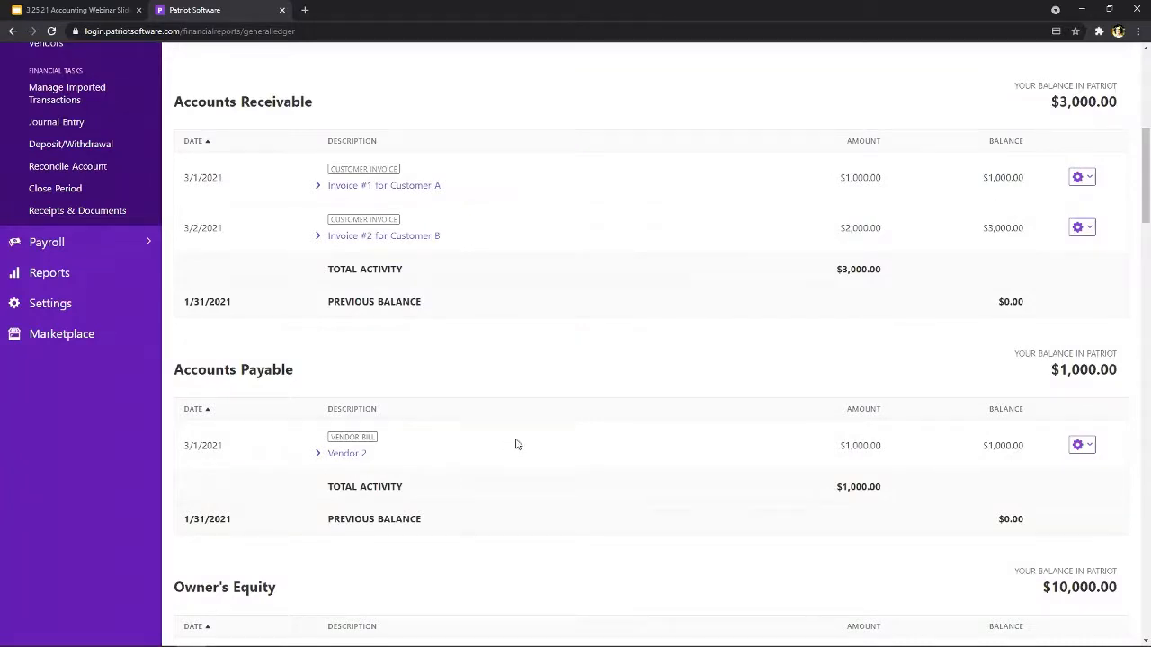
{"action": "scroll", "coordinate": [533, 437], "scroll_direction": "up", "scroll_amount": 2}
{"action": "scroll", "coordinate": [539, 436], "scroll_direction": "up", "scroll_amount": 4}
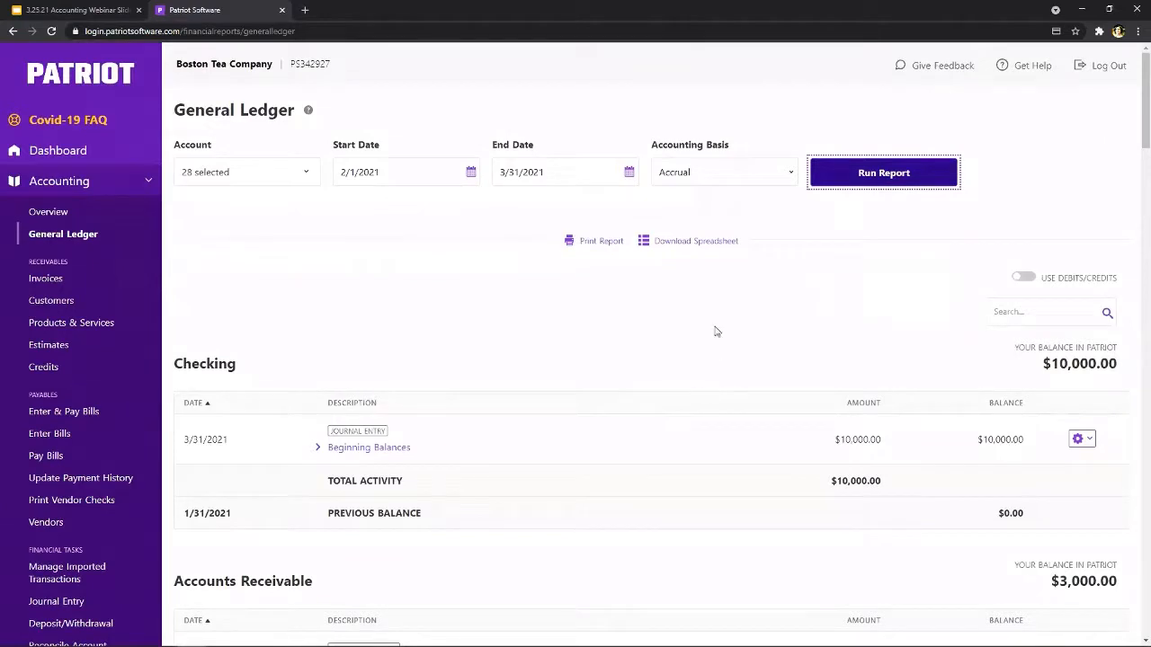
{"action": "left_click", "coordinate": [1028, 283]}
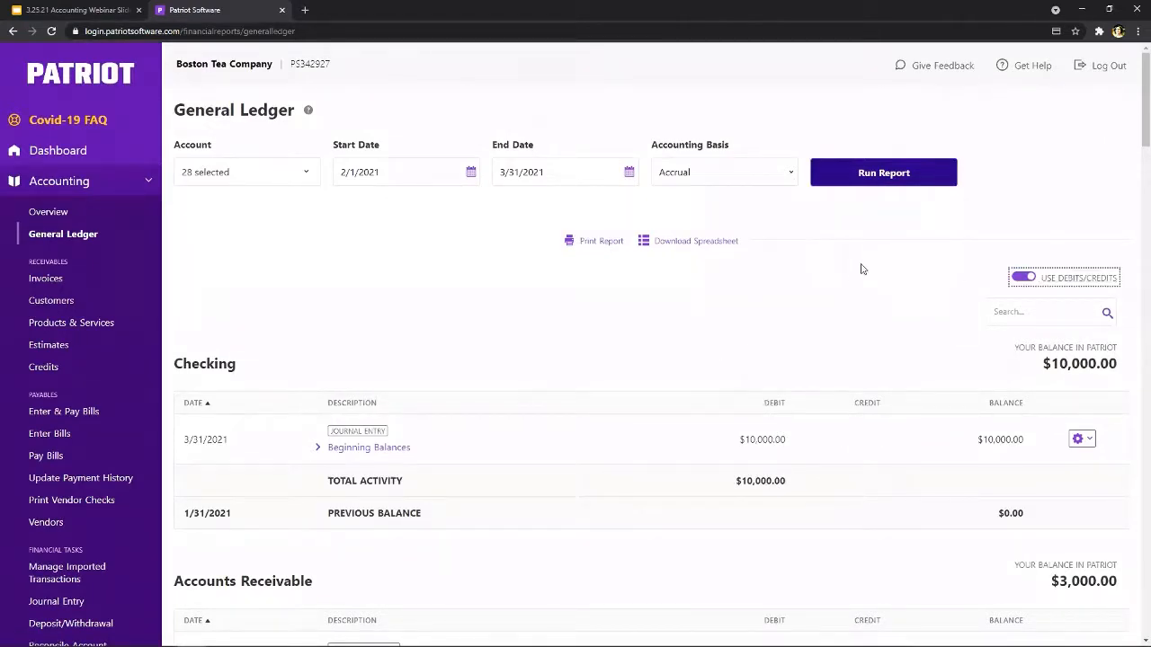
{"action": "scroll", "coordinate": [1049, 199], "scroll_direction": "down", "scroll_amount": 1}
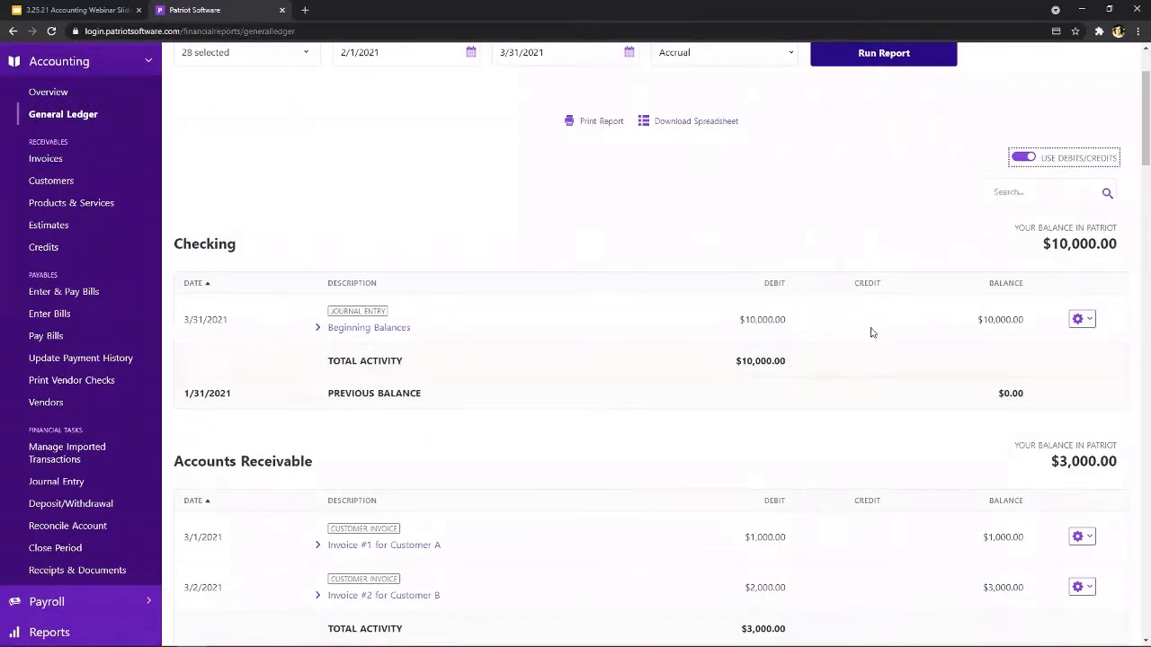
{"action": "left_click", "coordinate": [1011, 160]}
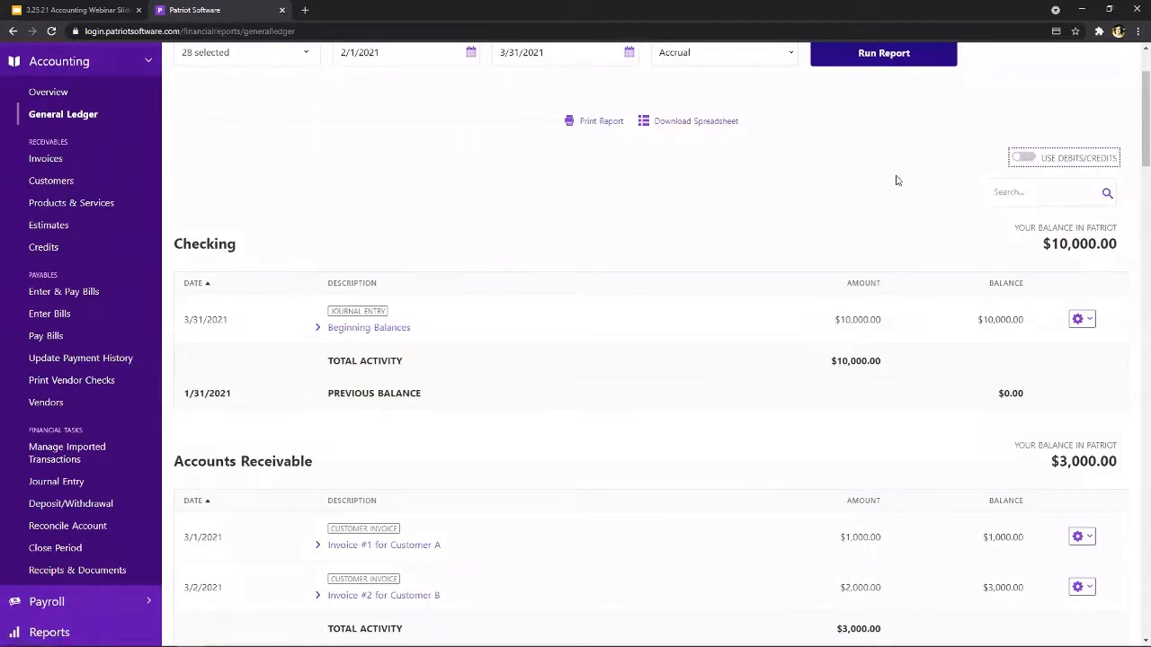
{"action": "left_click", "coordinate": [1025, 159]}
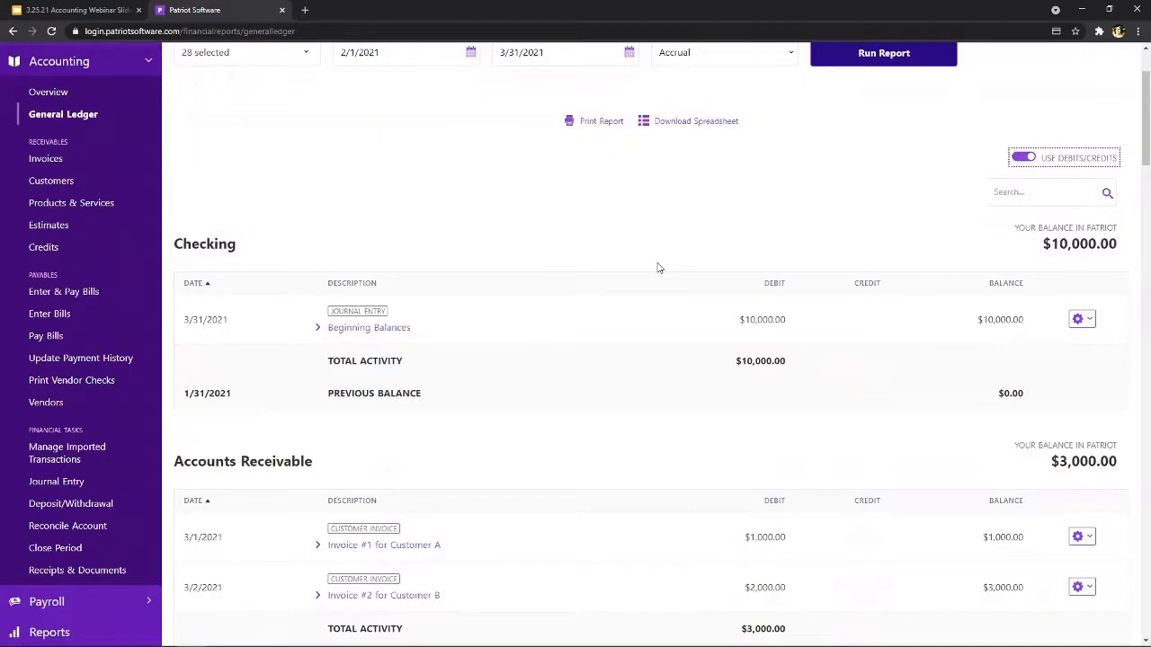
- Examine the ledger's receivable and payable entries and view the account lines of the Beginning Balances journal entry under Checking
{"action": "scroll", "coordinate": [585, 275], "scroll_direction": "down", "scroll_amount": 2}
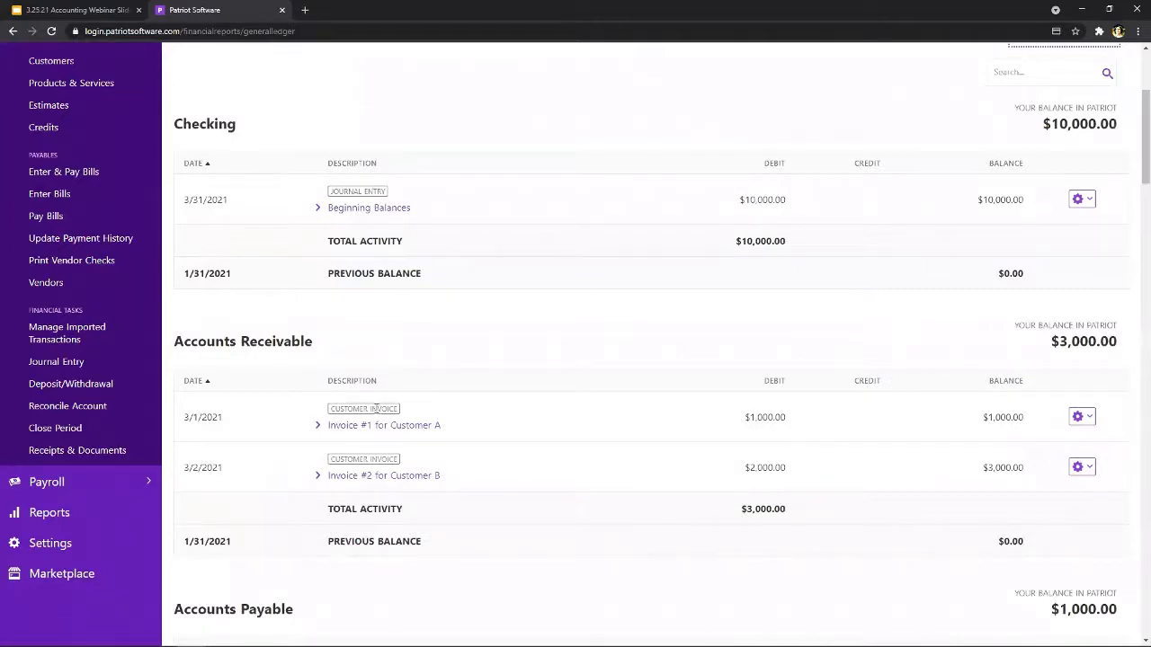
{"action": "scroll", "coordinate": [522, 389], "scroll_direction": "down", "scroll_amount": 1}
{"action": "scroll", "coordinate": [521, 390], "scroll_direction": "down", "scroll_amount": 3}
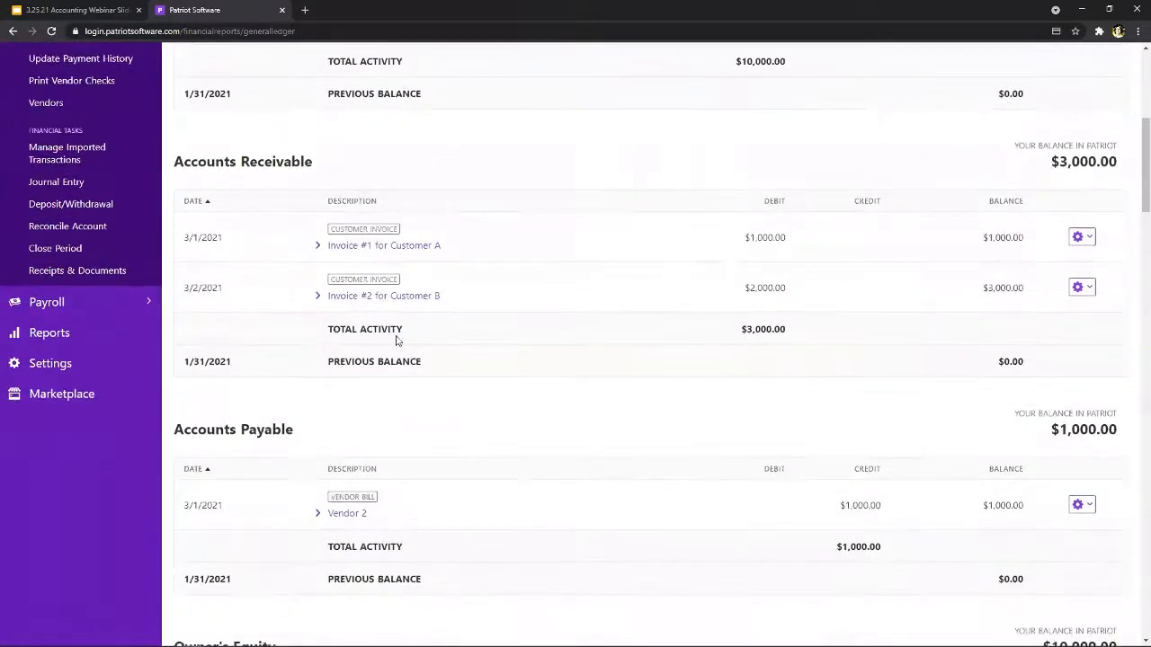
{"action": "scroll", "coordinate": [530, 224], "scroll_direction": "up", "scroll_amount": 4}
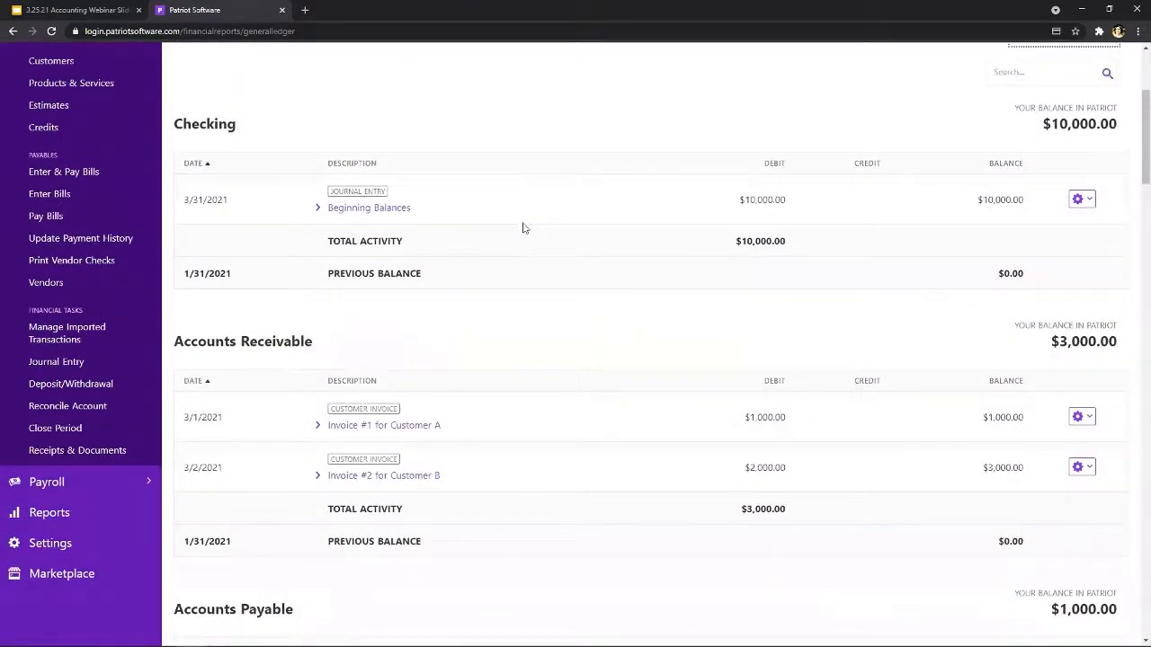
{"action": "left_click", "coordinate": [358, 212]}
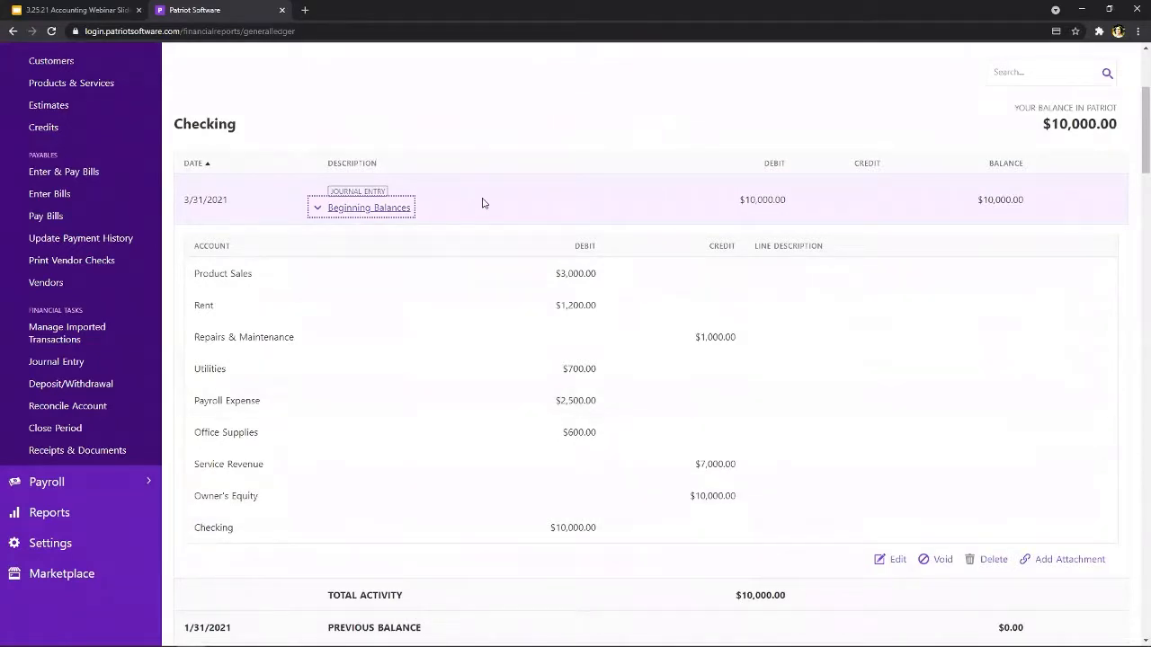
{"action": "left_click", "coordinate": [371, 209]}
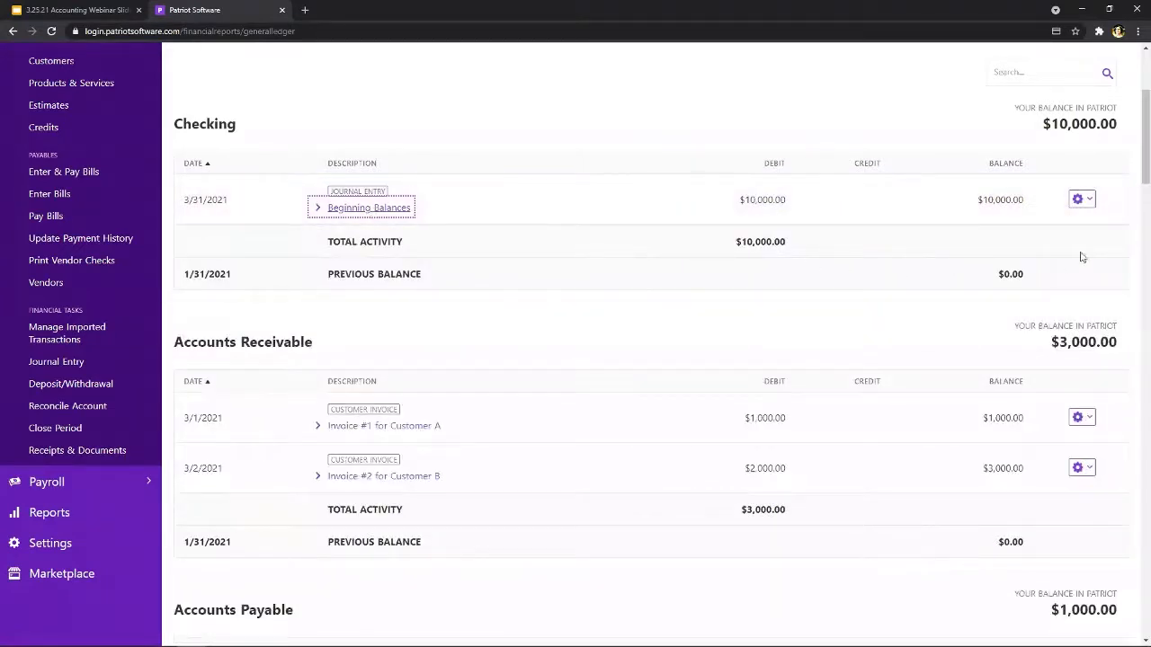
- Open the Beginning Balances journal entry under Checking for editing, review its account lines and totals, and cancel the edit
{"action": "left_click", "coordinate": [1090, 201]}
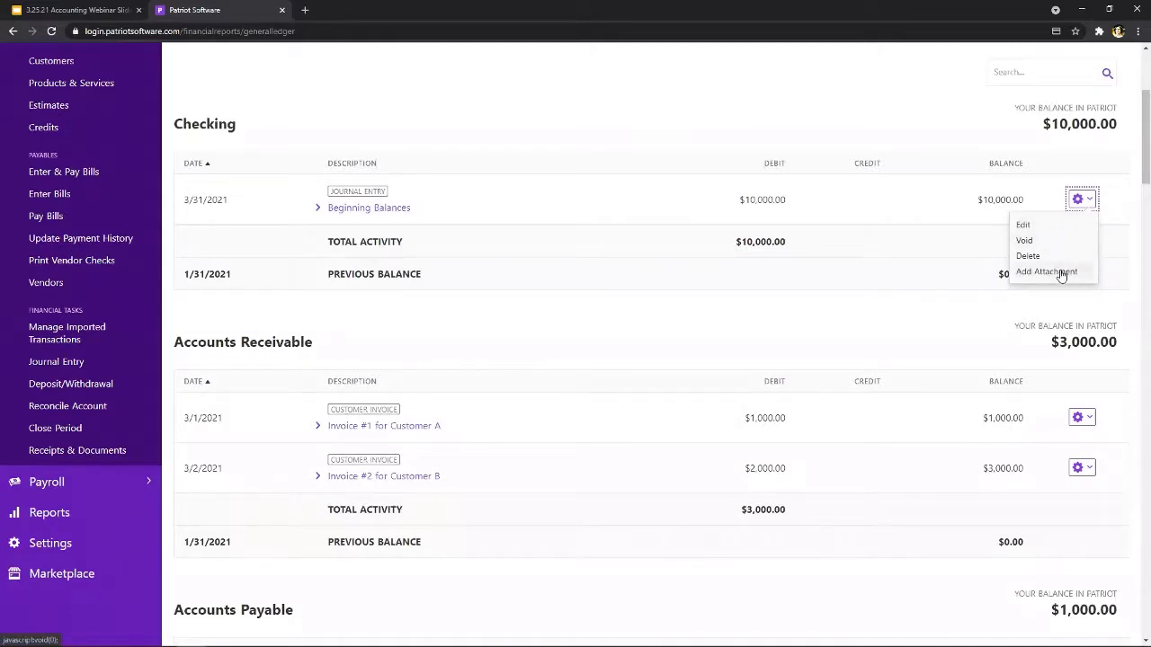
{"action": "left_click", "coordinate": [1022, 226]}
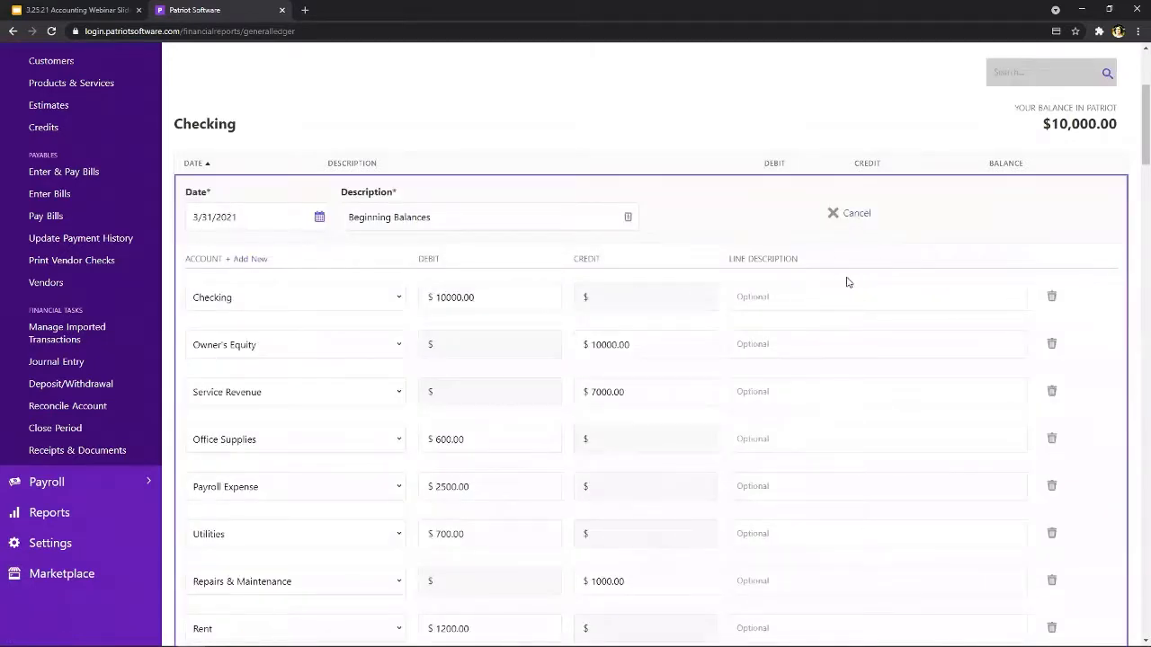
{"action": "scroll", "coordinate": [859, 284], "scroll_direction": "up", "scroll_amount": 4}
{"action": "scroll", "coordinate": [870, 282], "scroll_direction": "down", "scroll_amount": 3}
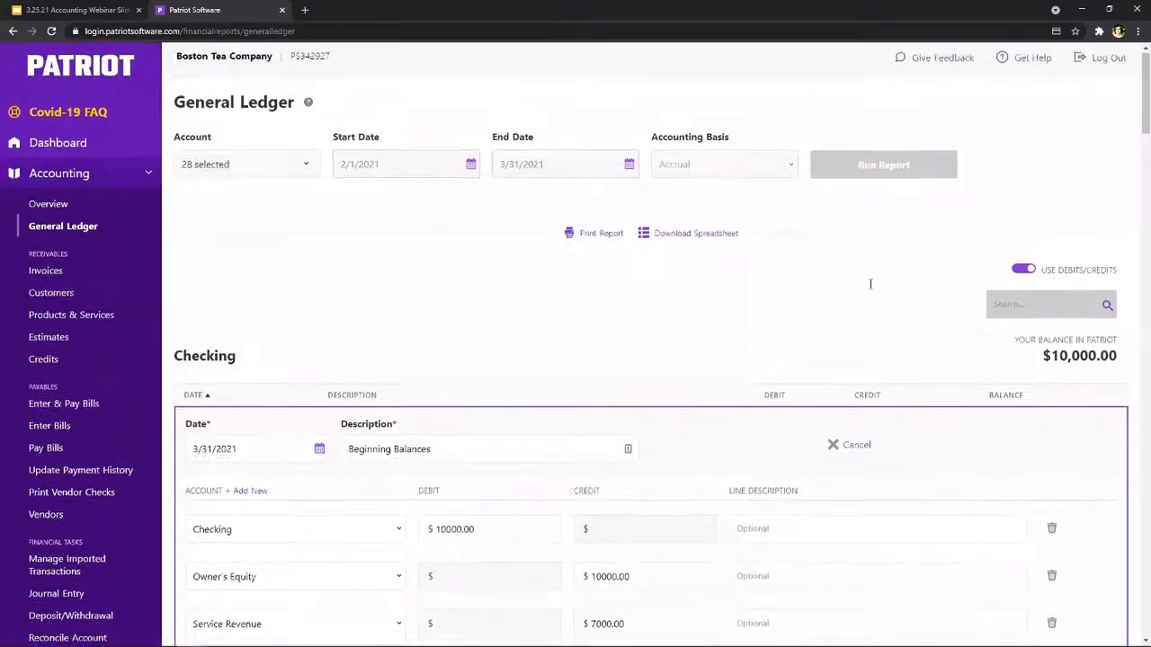
{"action": "scroll", "coordinate": [877, 288], "scroll_direction": "down", "scroll_amount": 3}
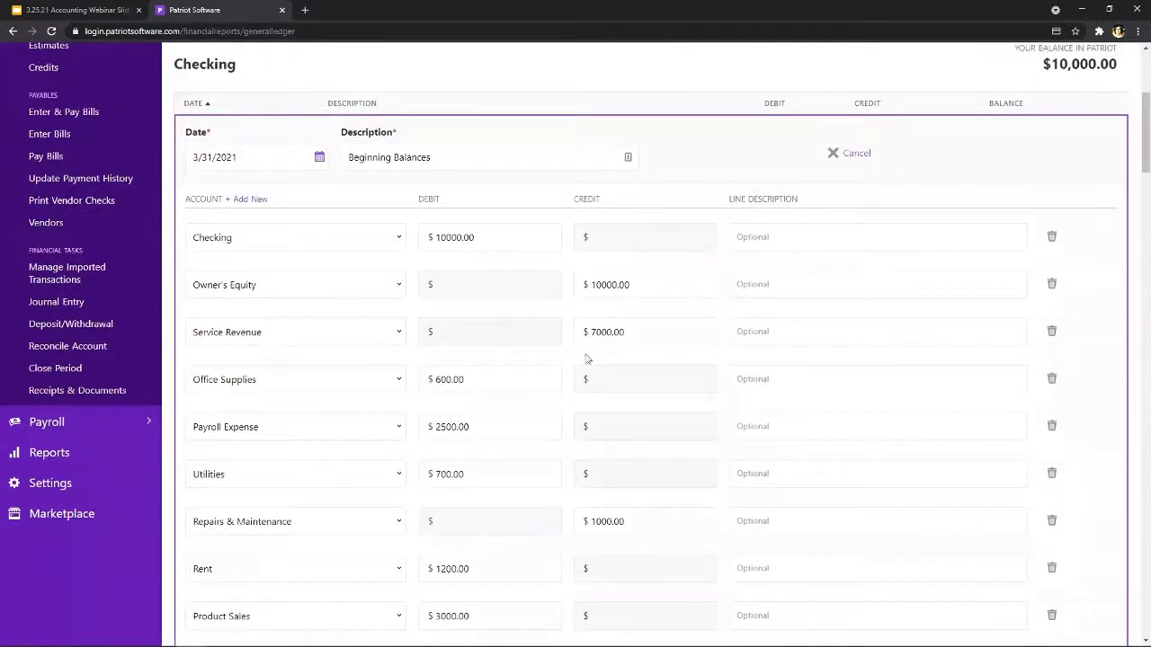
{"action": "scroll", "coordinate": [891, 362], "scroll_direction": "down", "scroll_amount": 5}
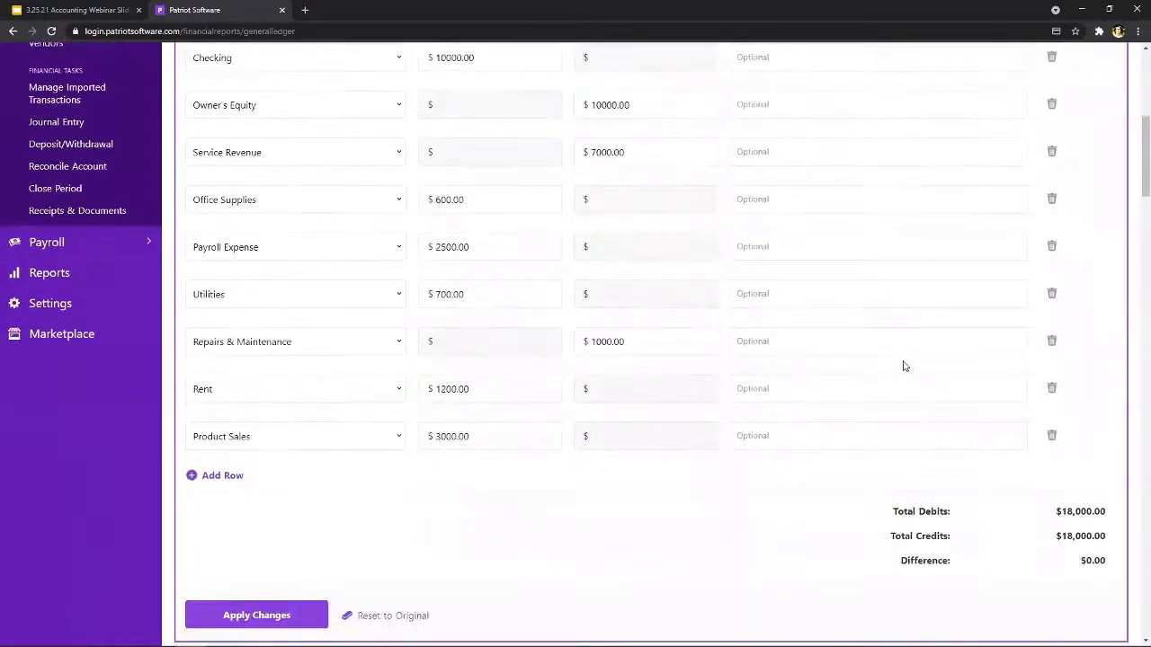
{"action": "scroll", "coordinate": [904, 366], "scroll_direction": "up", "scroll_amount": 8}
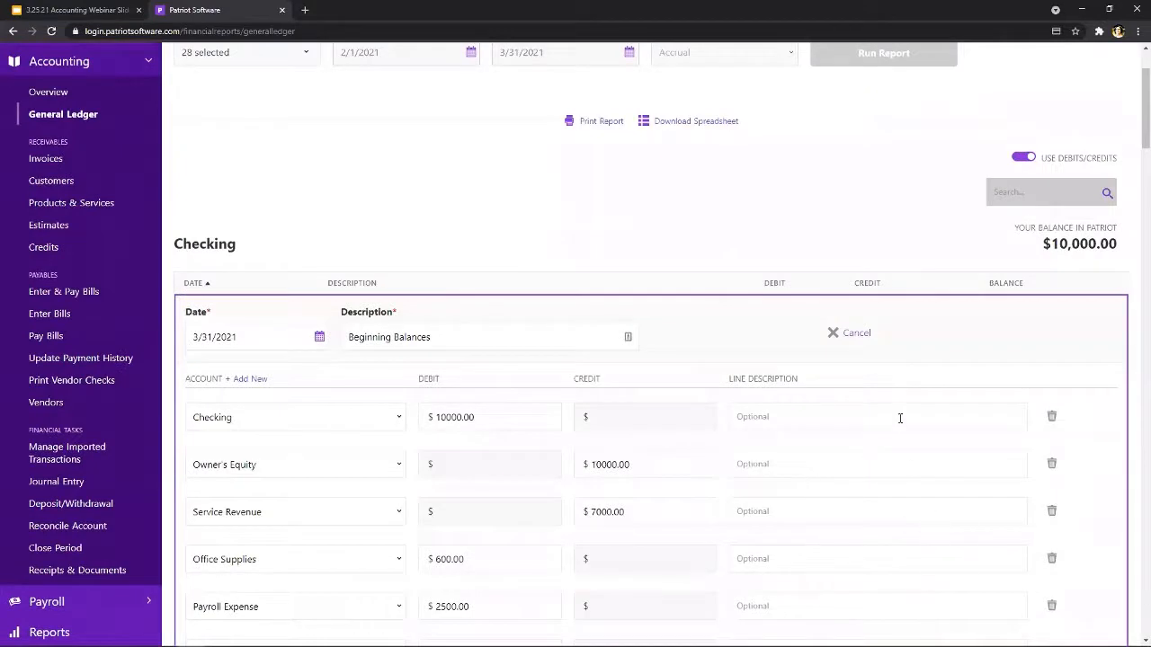
{"action": "left_click", "coordinate": [856, 333]}
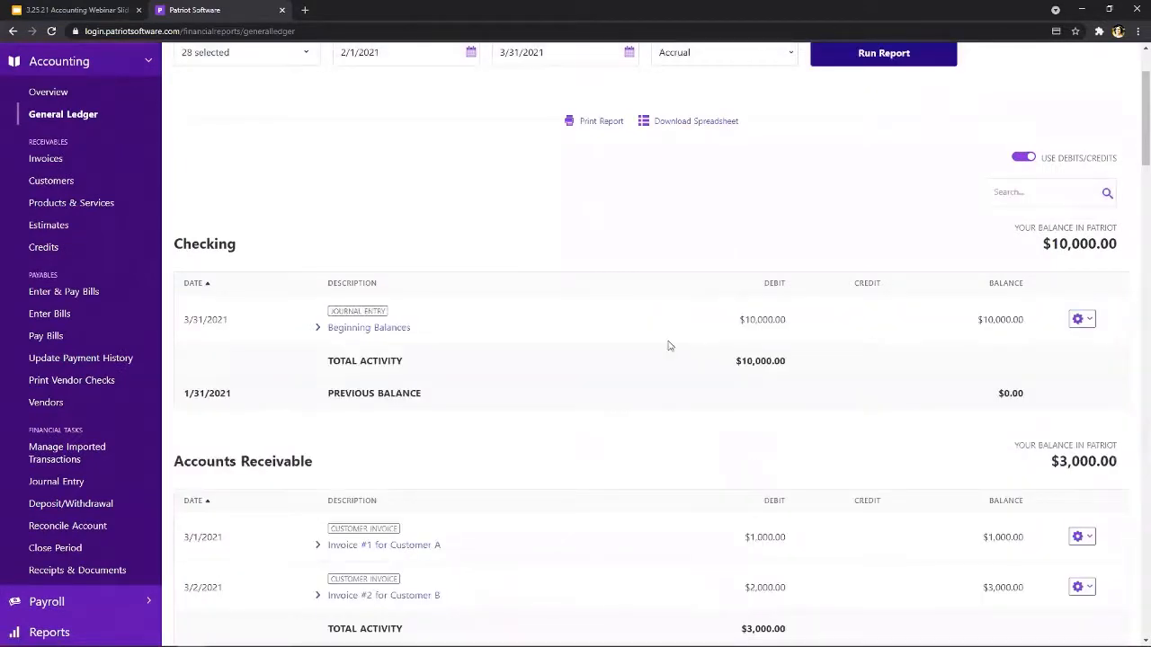
- Expand the Beginning Balances journal entry under Checking to view its account lines and available actions, and collapse it again
{"action": "scroll", "coordinate": [503, 342], "scroll_direction": "down", "scroll_amount": 1}
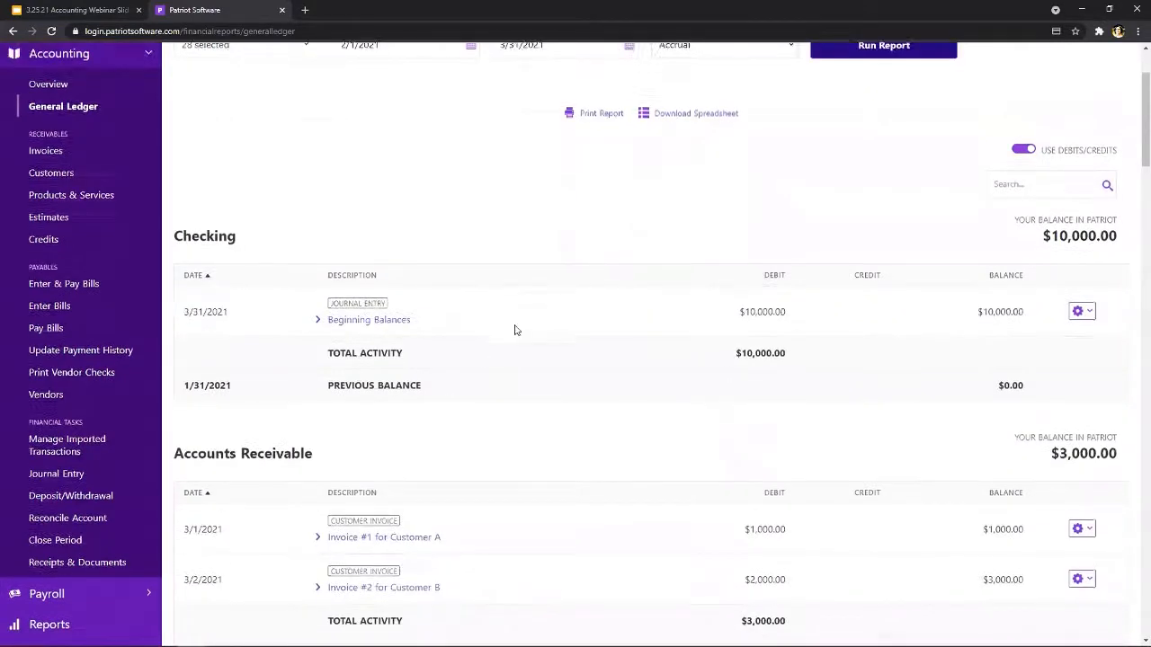
{"action": "left_click", "coordinate": [377, 274]}
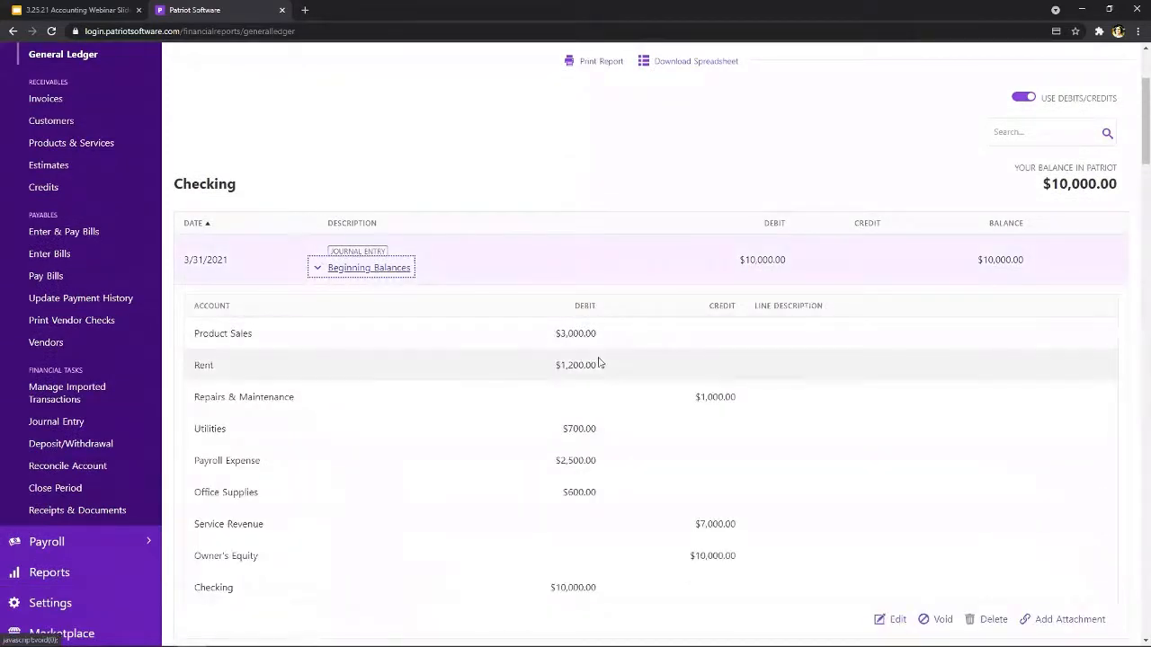
{"action": "scroll", "coordinate": [603, 357], "scroll_direction": "down", "scroll_amount": 3}
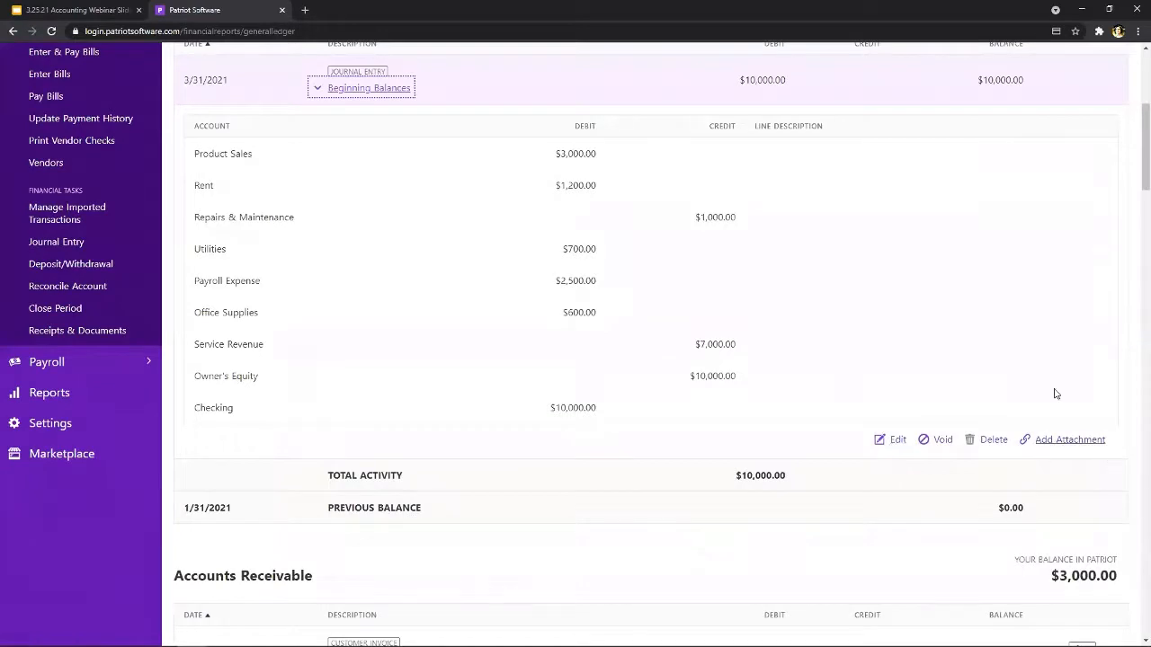
{"action": "scroll", "coordinate": [1079, 296], "scroll_direction": "up", "scroll_amount": 3}
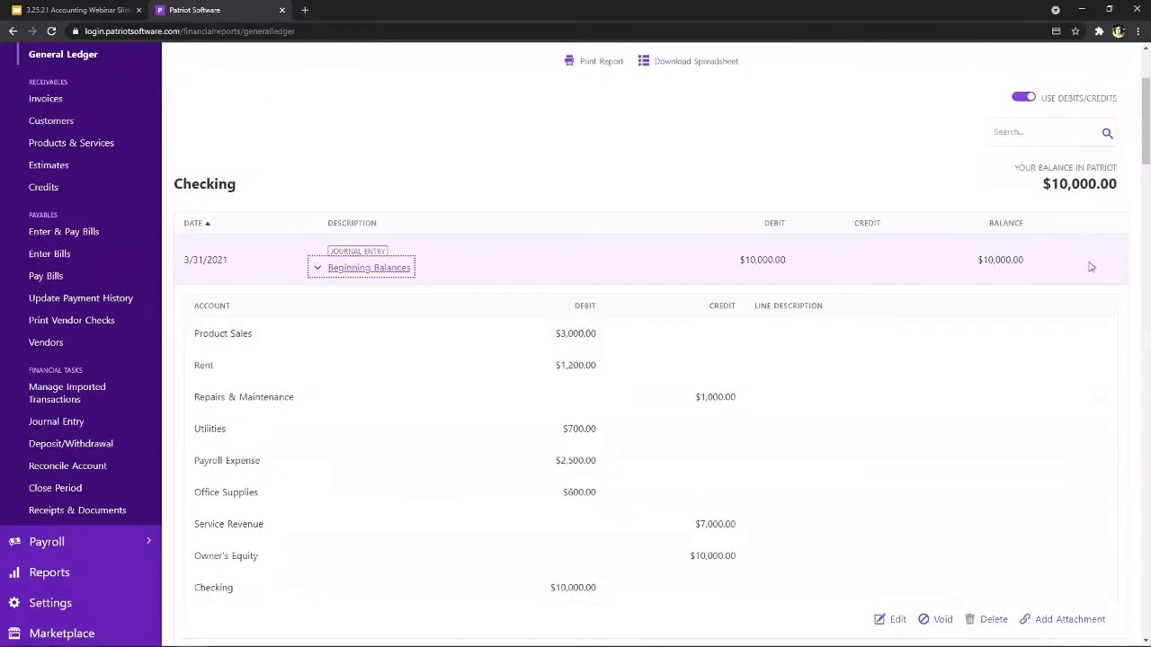
{"action": "left_click", "coordinate": [397, 274]}
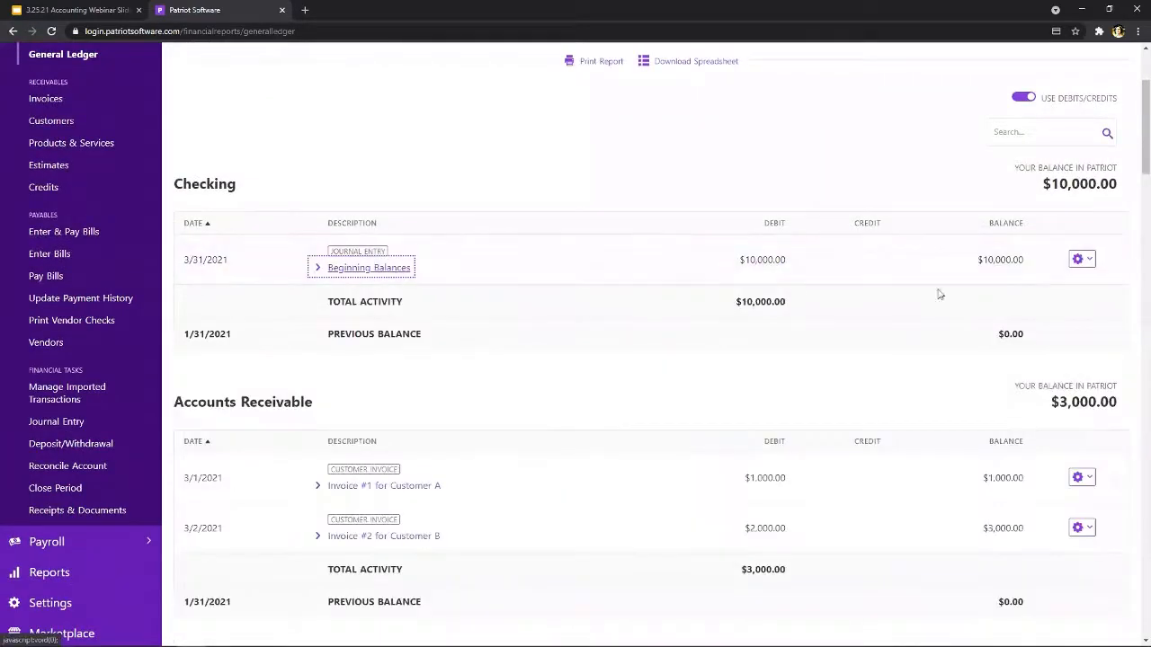
- Bring up the void confirmation and the delete confirmation for the Beginning Balances entry, dismissing each without applying it
{"action": "left_click", "coordinate": [1082, 262]}
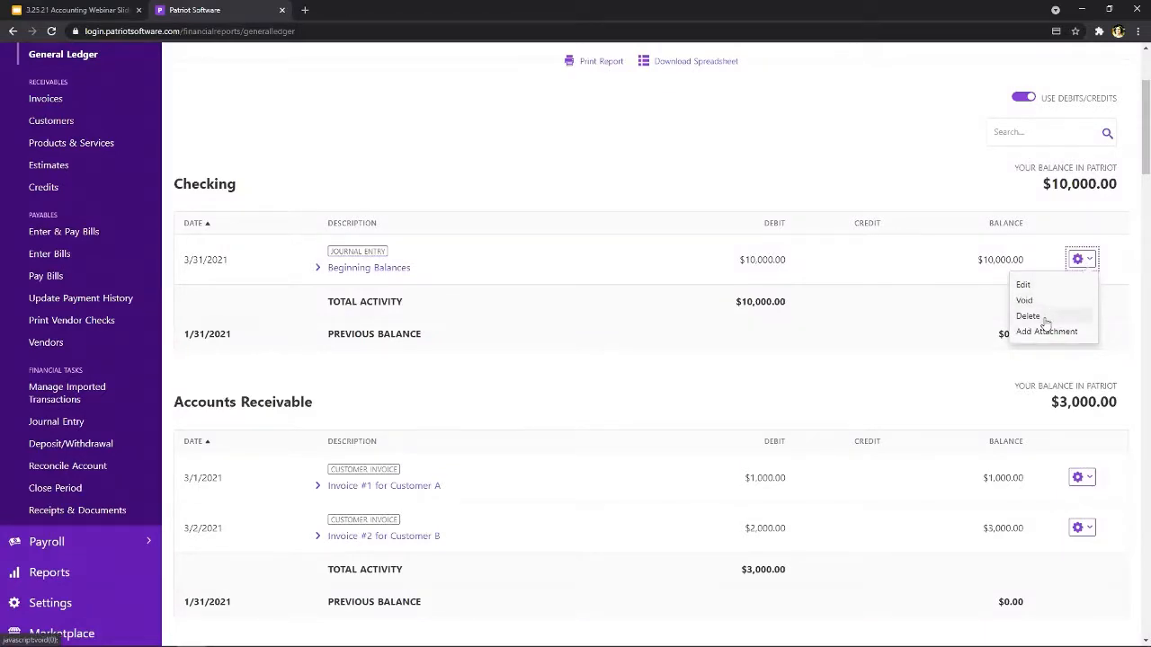
{"action": "left_click", "coordinate": [1030, 303]}
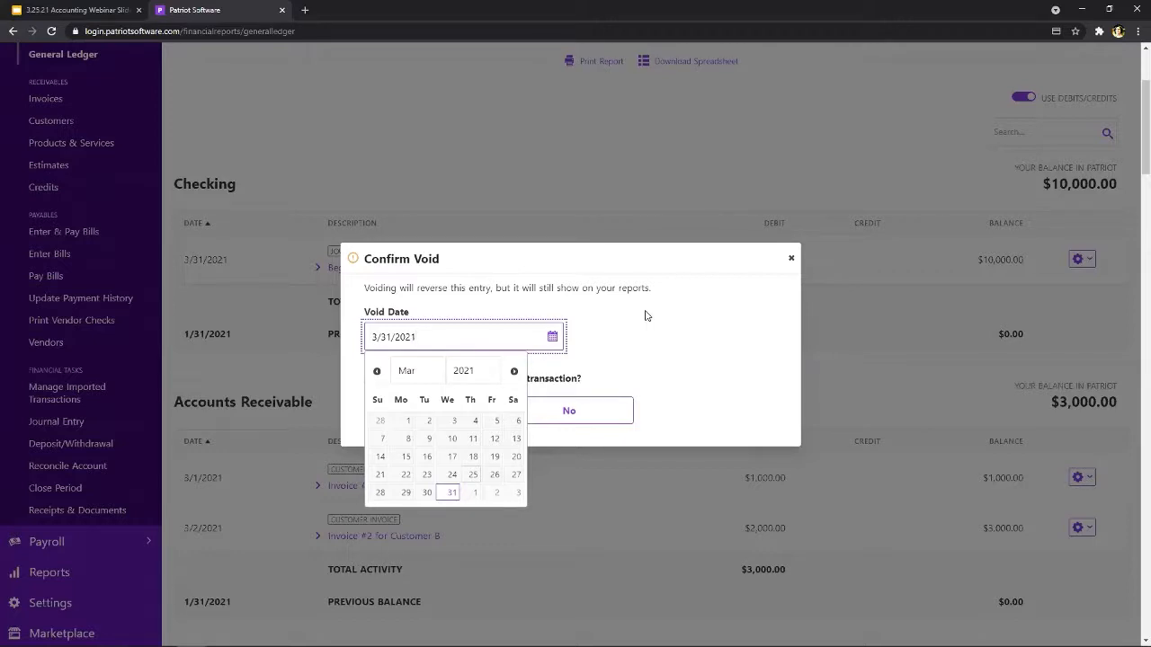
{"action": "left_click", "coordinate": [791, 258]}
{"action": "left_click", "coordinate": [1076, 260]}
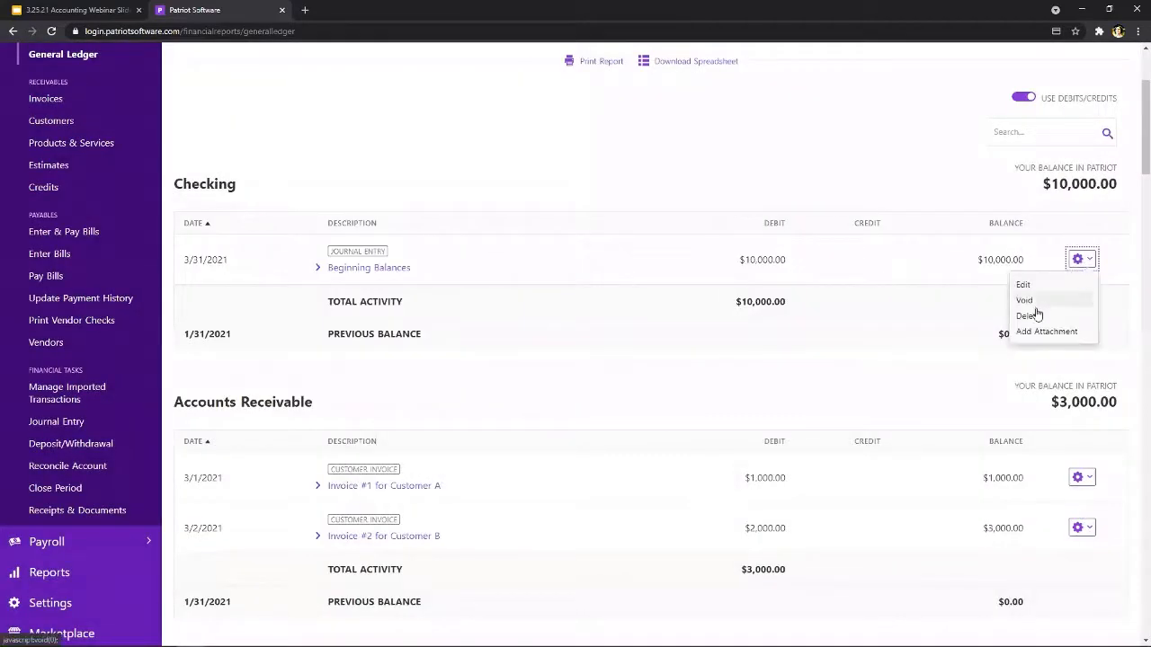
{"action": "left_click", "coordinate": [1032, 313]}
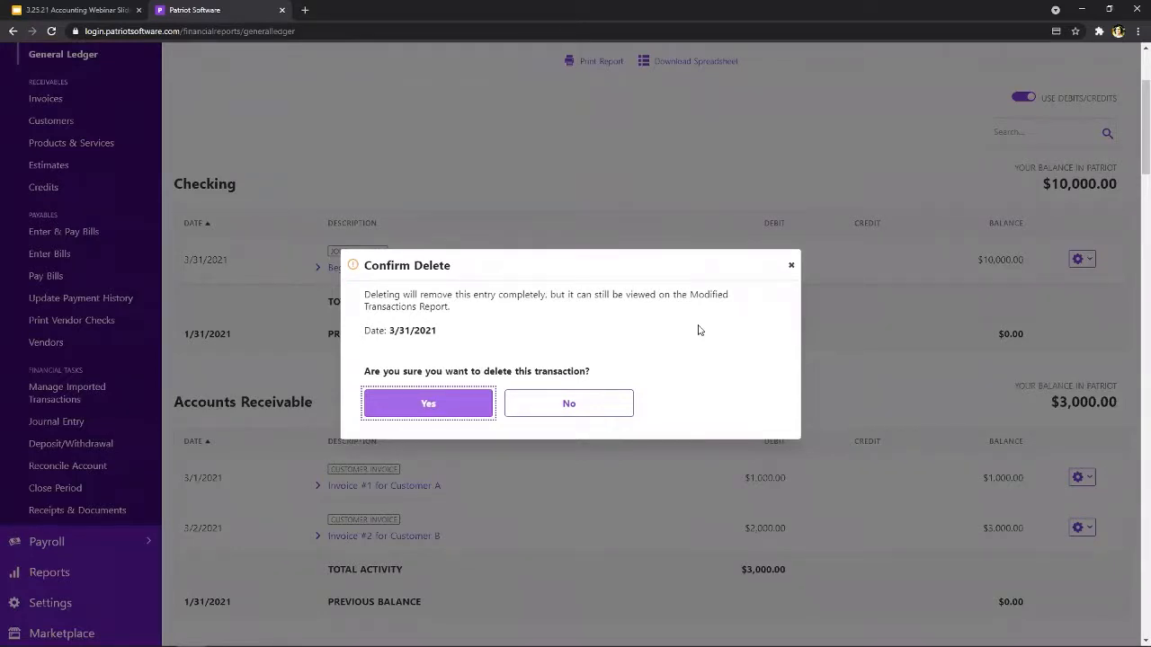
{"action": "left_click", "coordinate": [791, 266]}
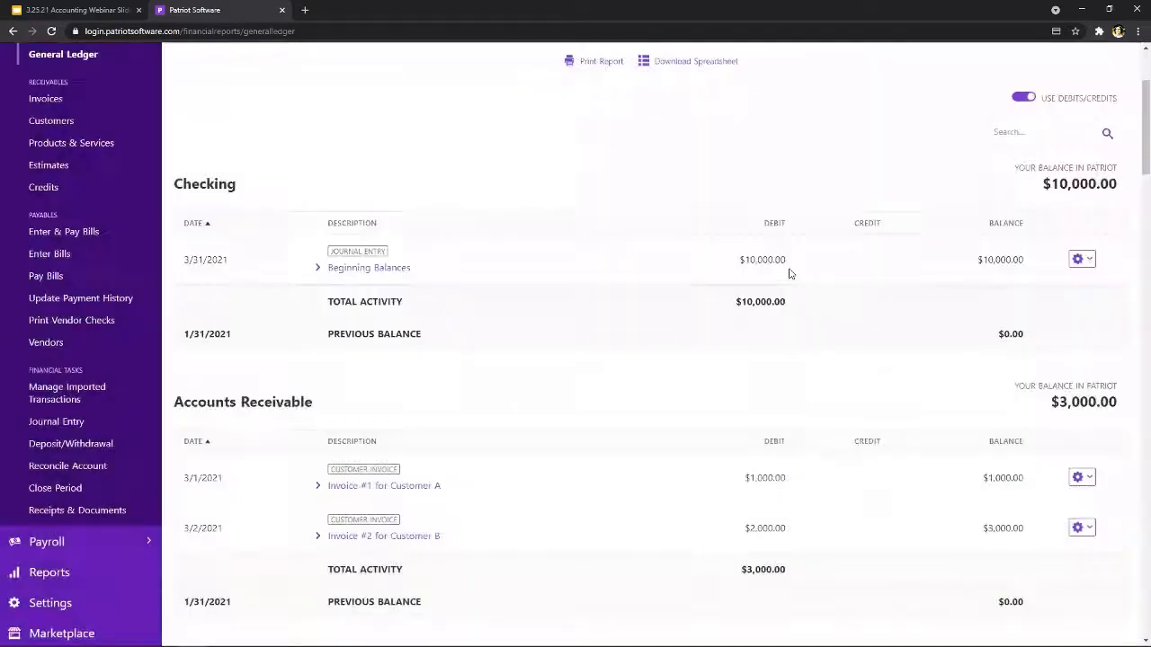
- Switch to the webinar presentation in Google Slides to show the Payroll Integration slide, and return to Patriot Software
{"action": "left_click", "coordinate": [90, 10]}
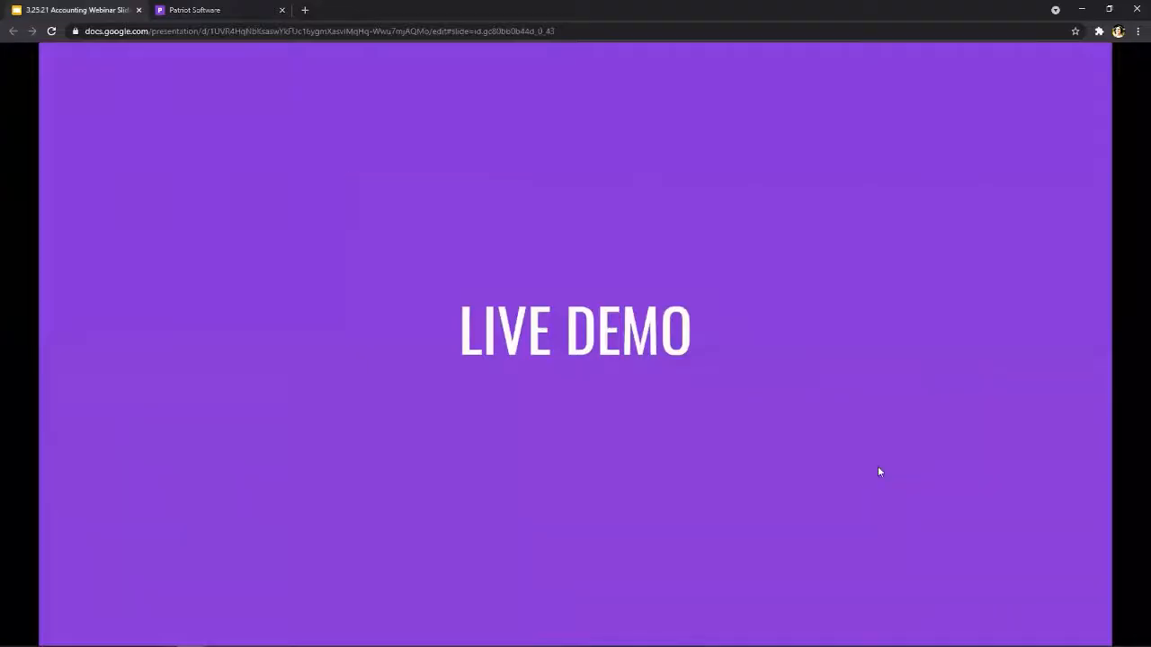
{"action": "key", "text": "Right"}
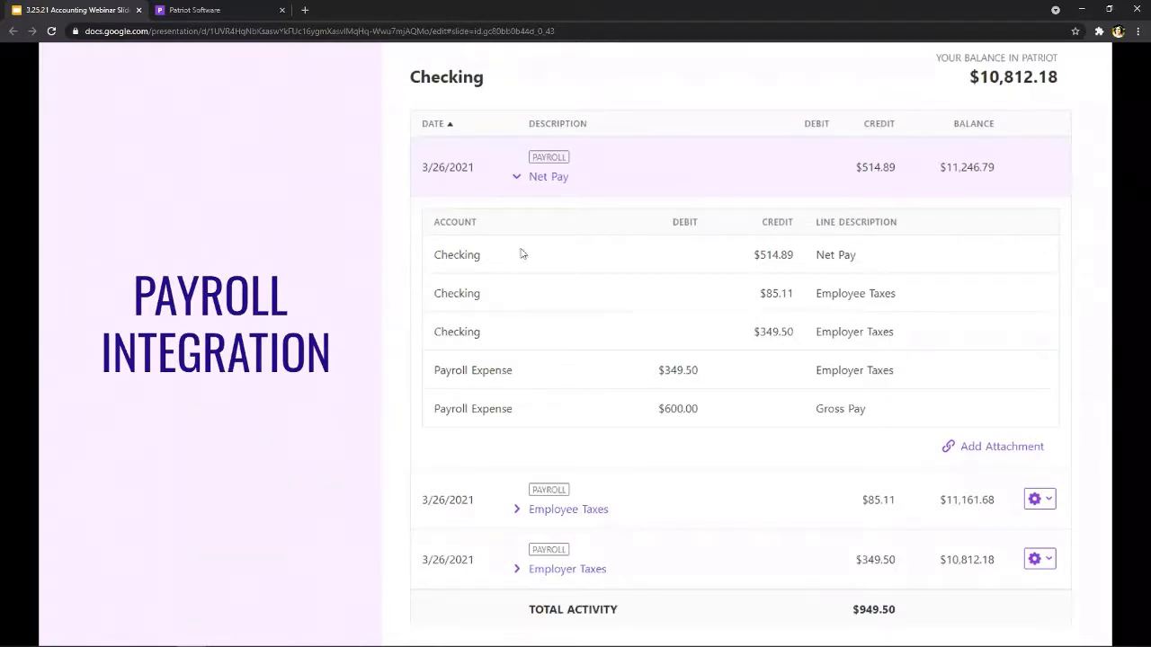
{"action": "left_click", "coordinate": [220, 10]}
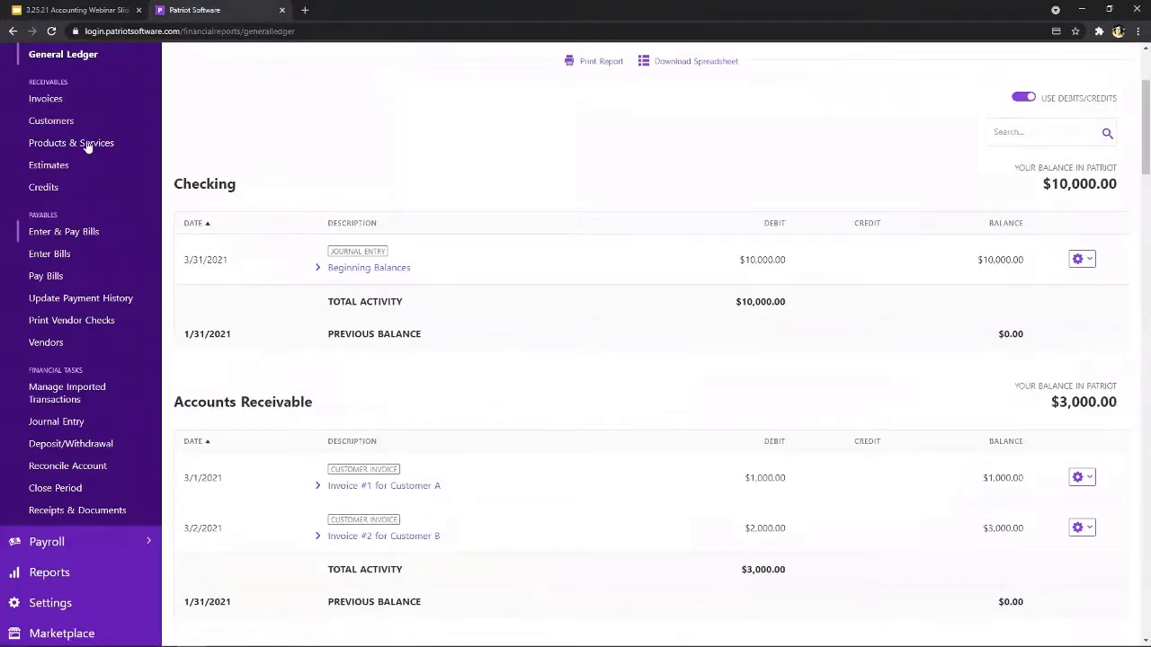
- Open the Invoices list from the receivables section of Accounting
{"action": "scroll", "coordinate": [126, 187], "scroll_direction": "up", "scroll_amount": 1}
{"action": "scroll", "coordinate": [136, 184], "scroll_direction": "up", "scroll_amount": 2}
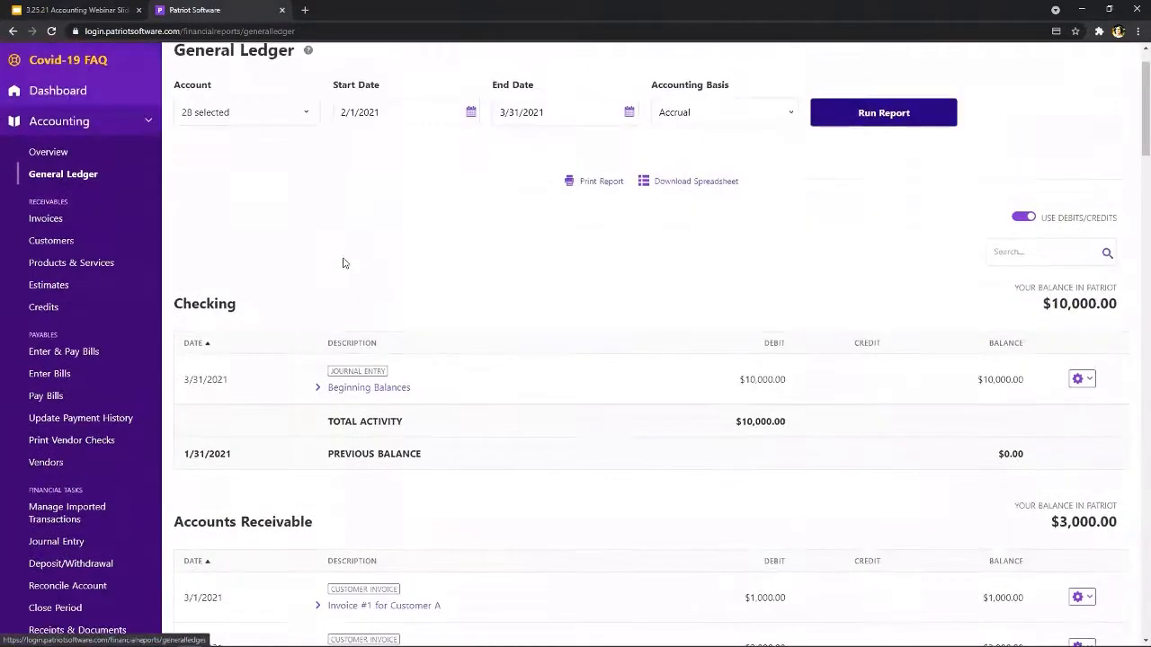
{"action": "left_click", "coordinate": [45, 222]}
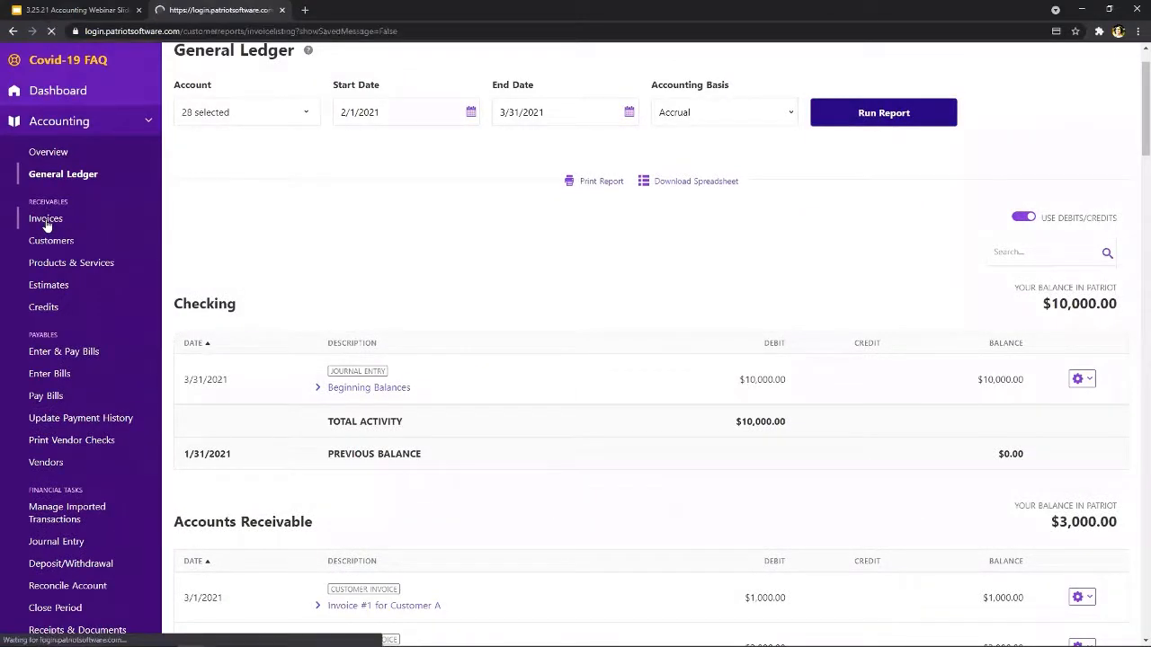
{"action": "scroll", "coordinate": [120, 260], "scroll_direction": "down", "scroll_amount": 1}
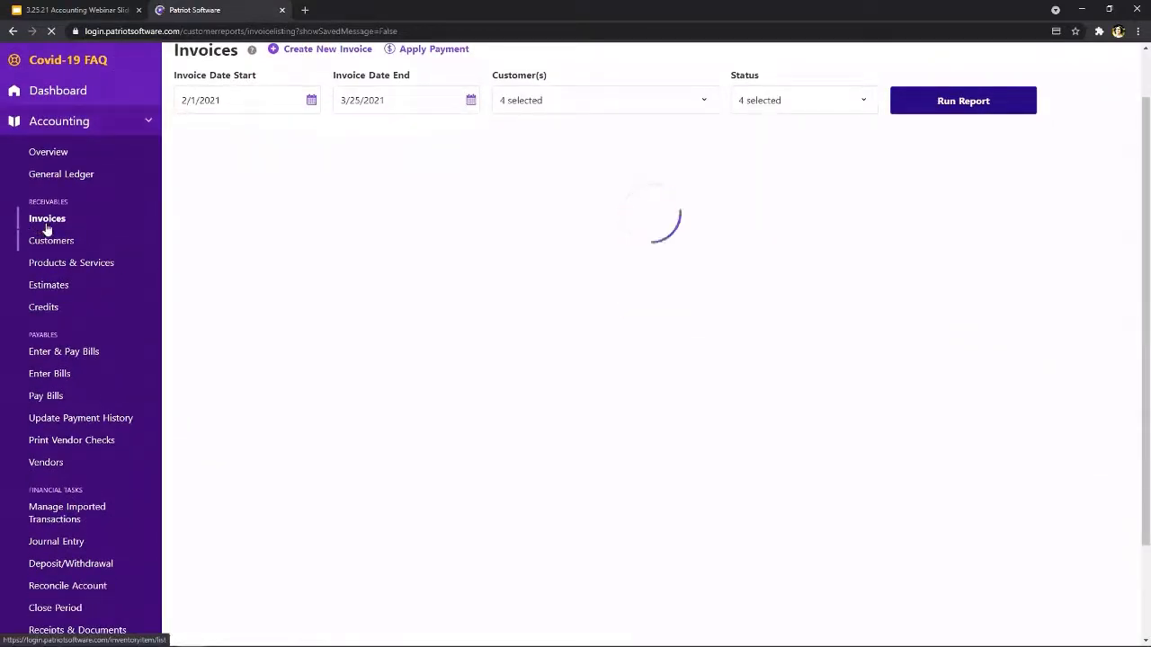
{"action": "scroll", "coordinate": [659, 286], "scroll_direction": "up", "scroll_amount": 1}
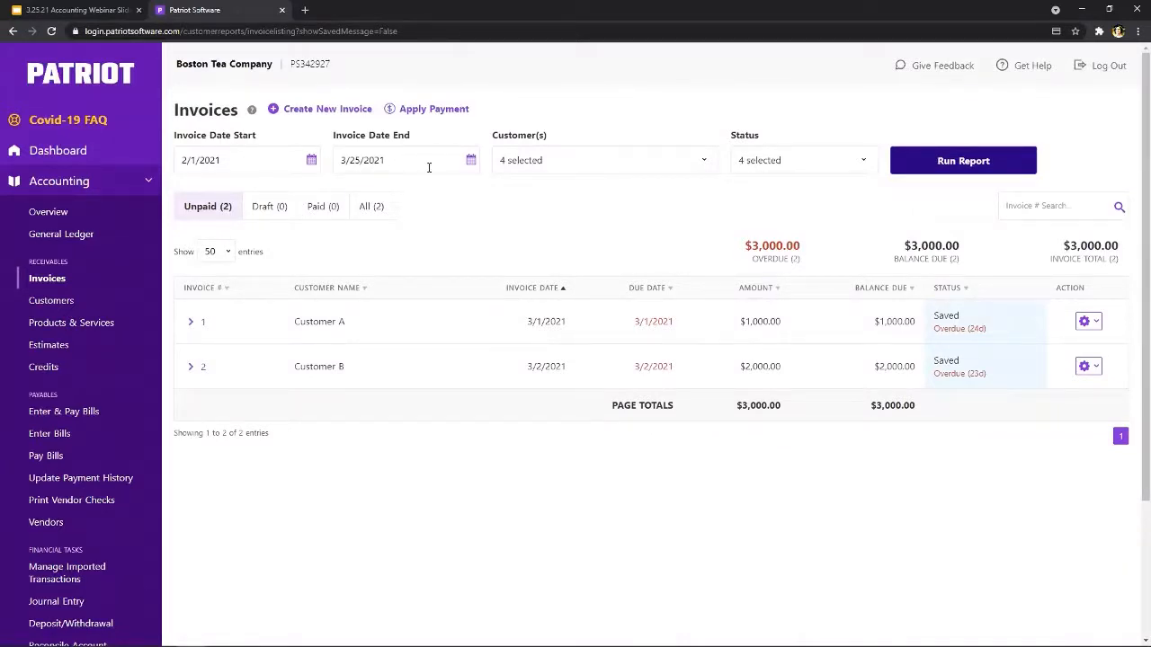
- Check the invoice list's customer and status filters, and view the details of Customer A's invoice 1
{"action": "left_click", "coordinate": [675, 163]}
{"action": "left_click", "coordinate": [675, 163]}
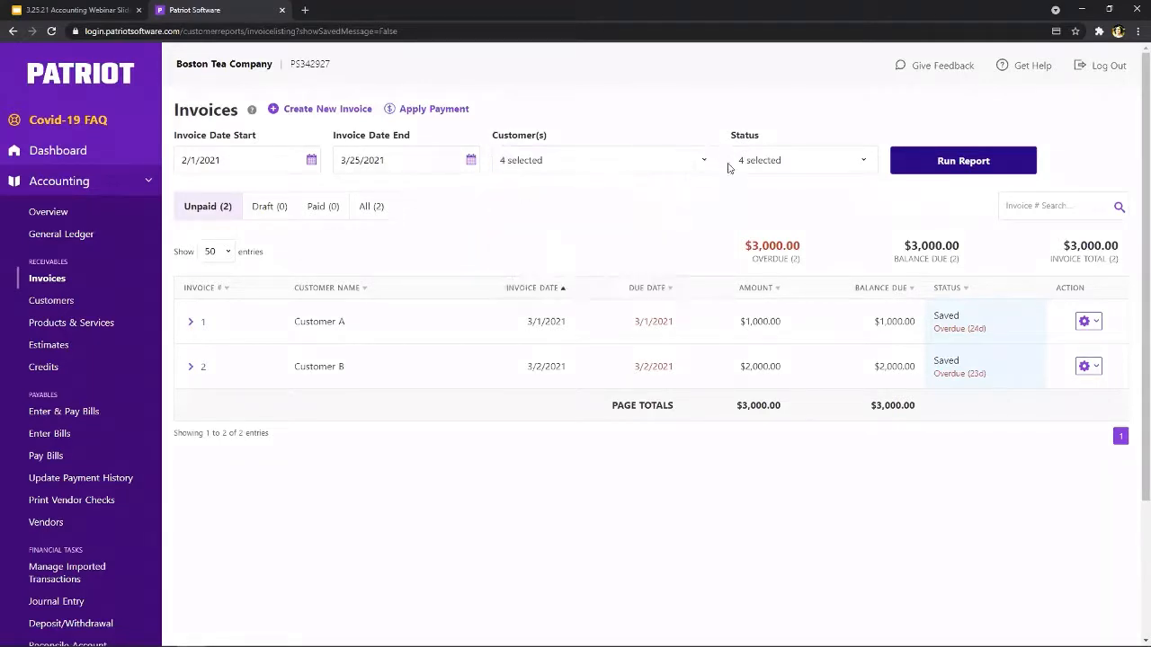
{"action": "left_click", "coordinate": [807, 162]}
{"action": "left_click", "coordinate": [806, 162]}
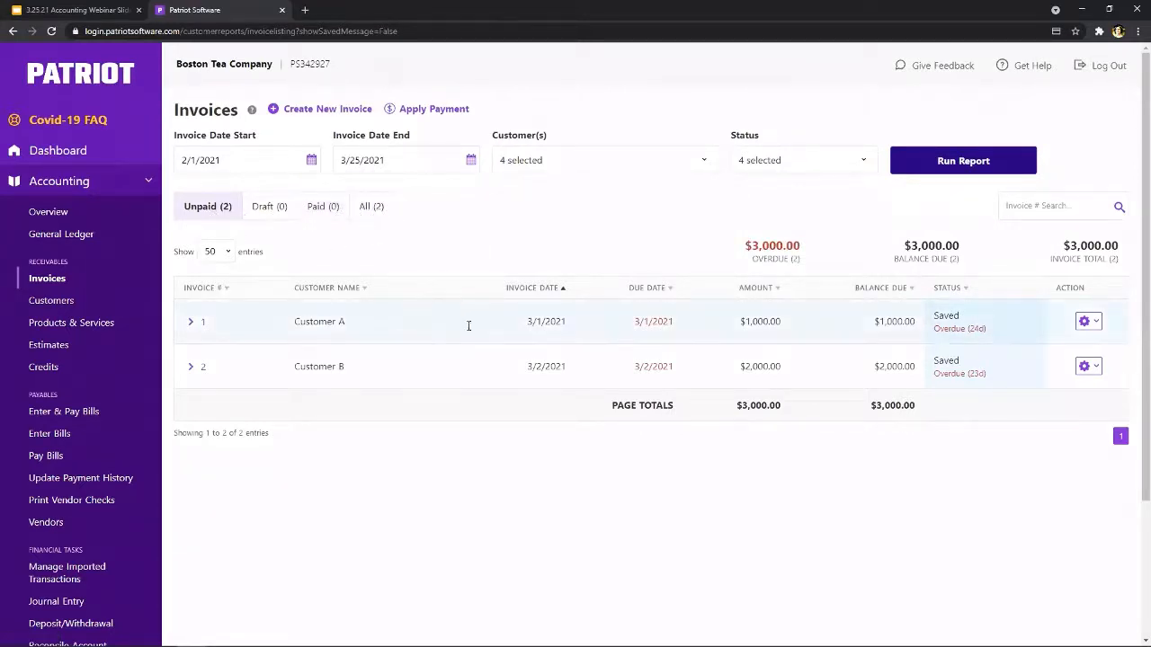
{"action": "left_click", "coordinate": [1096, 323]}
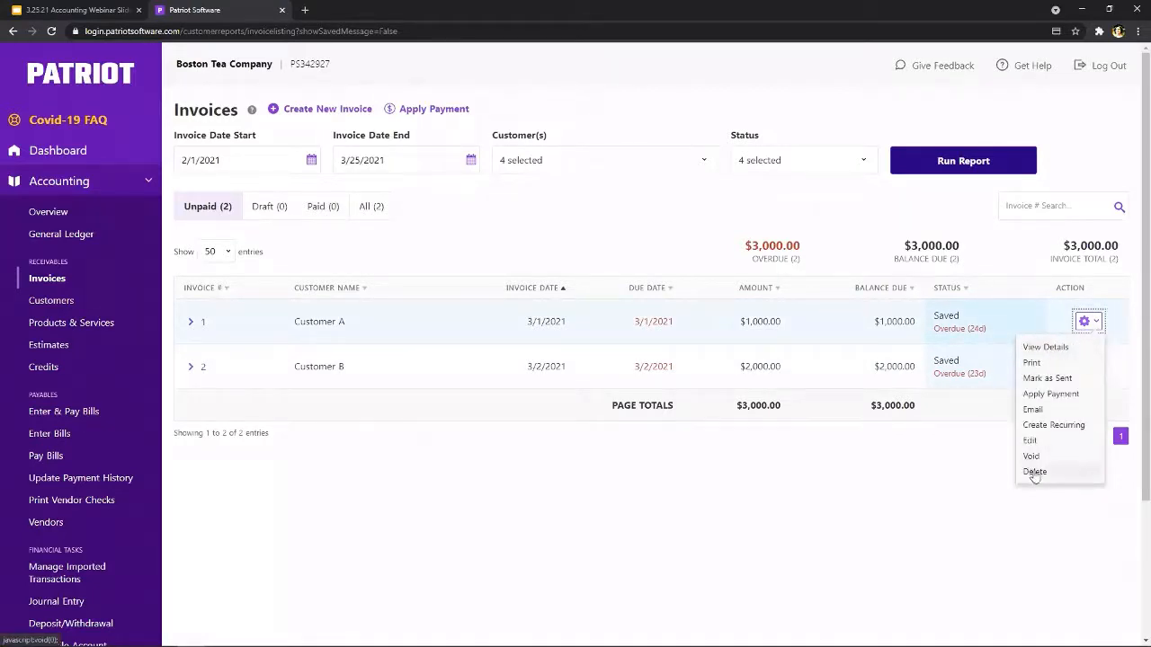
{"action": "left_click", "coordinate": [1046, 347]}
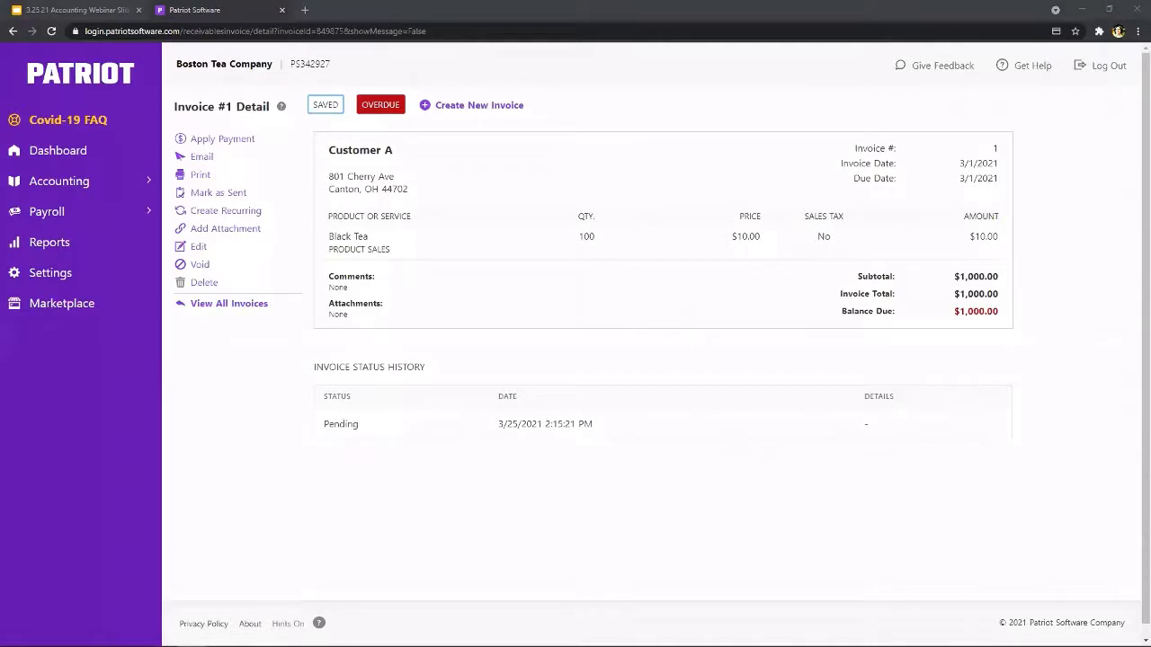
- Bring the Invoice #3 email into view, review its PDF attachment Invoice_Customer_C.pdf from header to balance due, and close the email window
{"action": "left_click_drag", "start_coordinate": [572, 2], "coordinate": [572, 78]}
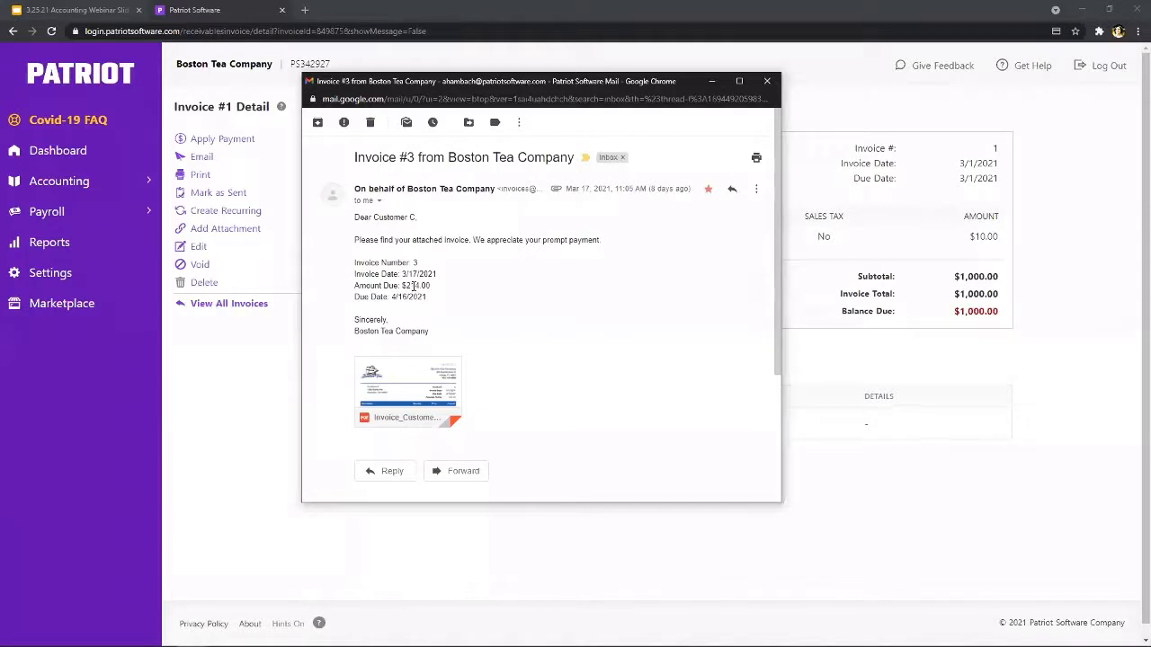
{"action": "mouse_move", "coordinate": [419, 381]}
{"action": "left_click", "coordinate": [434, 382]}
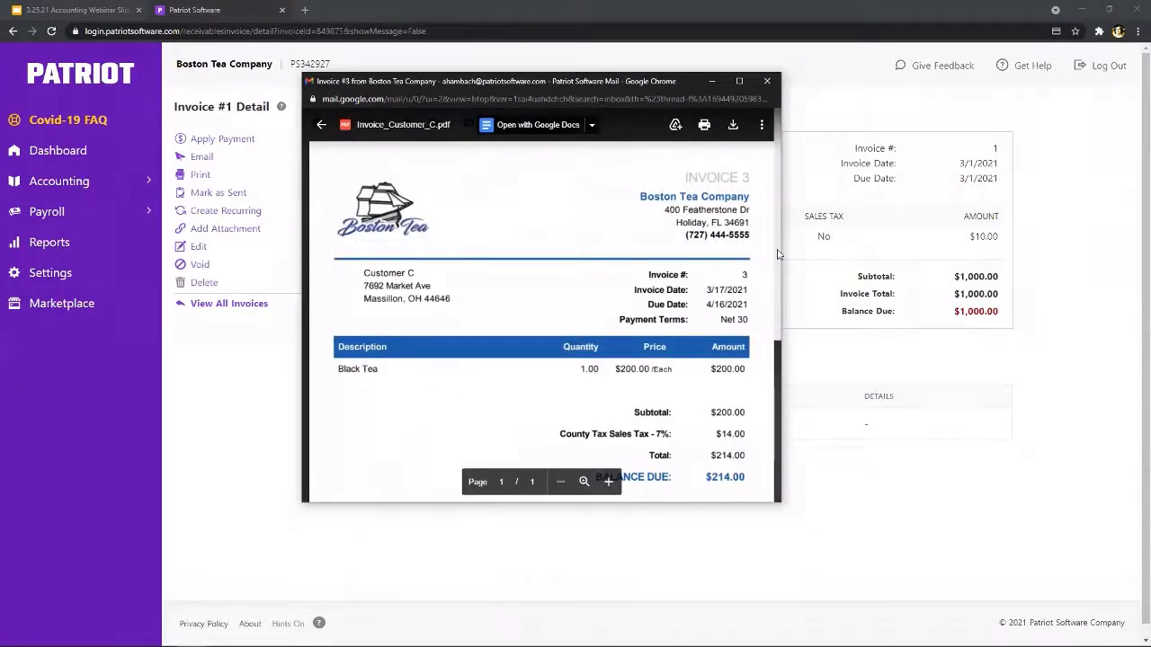
{"action": "scroll", "coordinate": [778, 255], "scroll_direction": "down", "scroll_amount": 1}
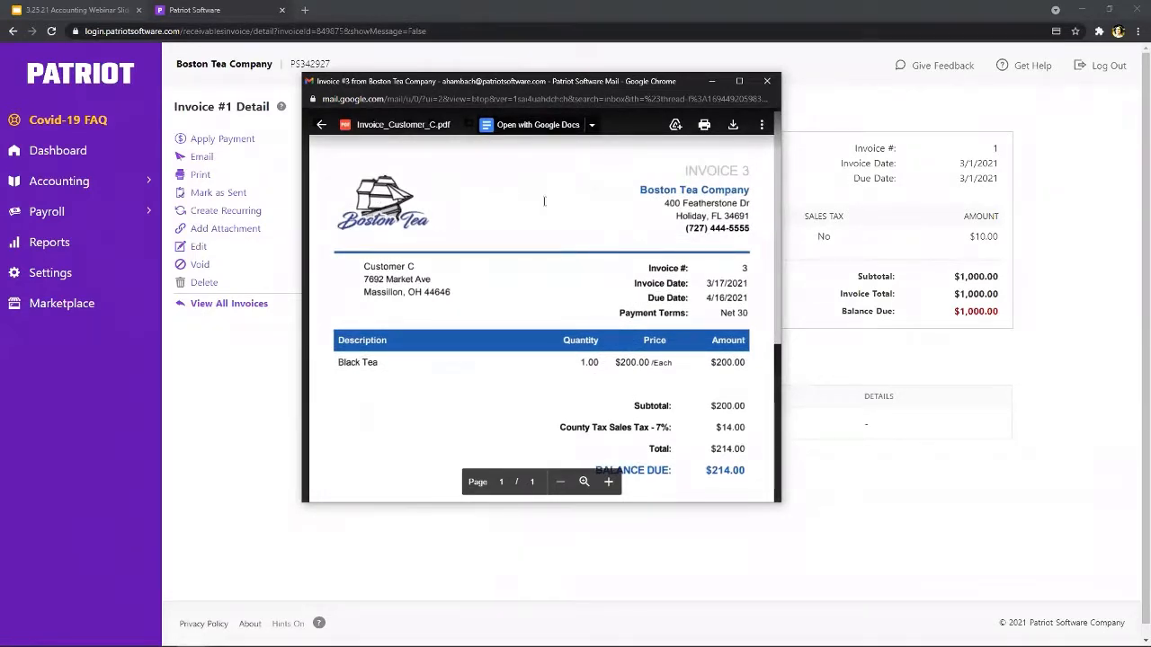
{"action": "left_click_drag", "start_coordinate": [779, 237], "coordinate": [779, 279]}
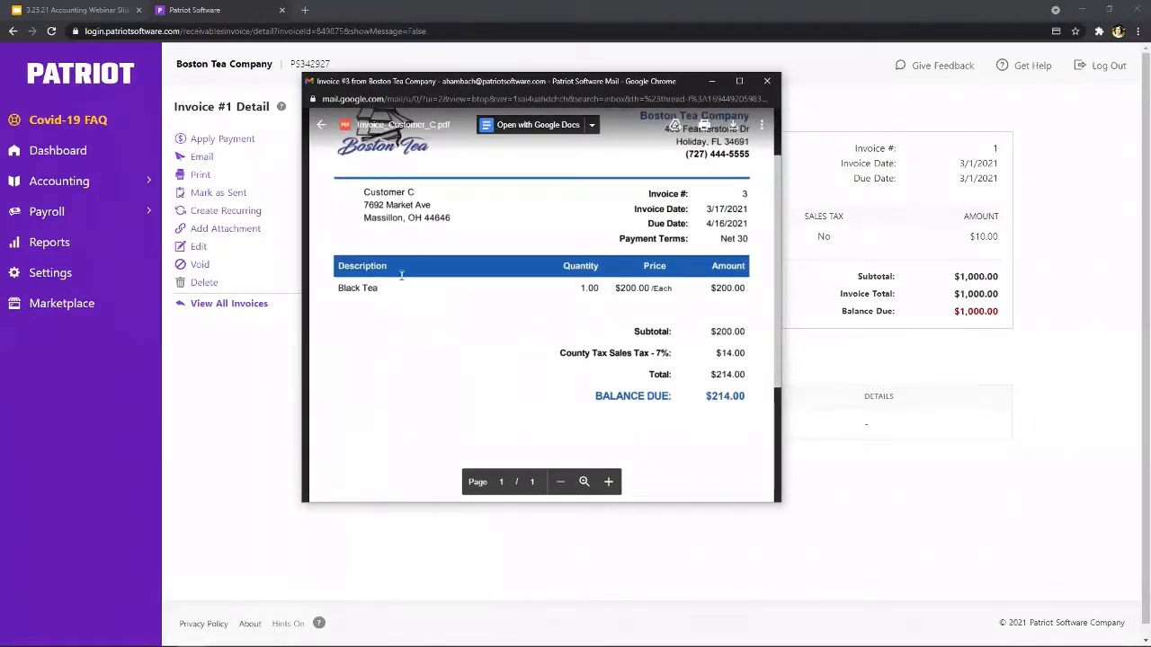
{"action": "scroll", "coordinate": [681, 287], "scroll_direction": "up", "scroll_amount": 2}
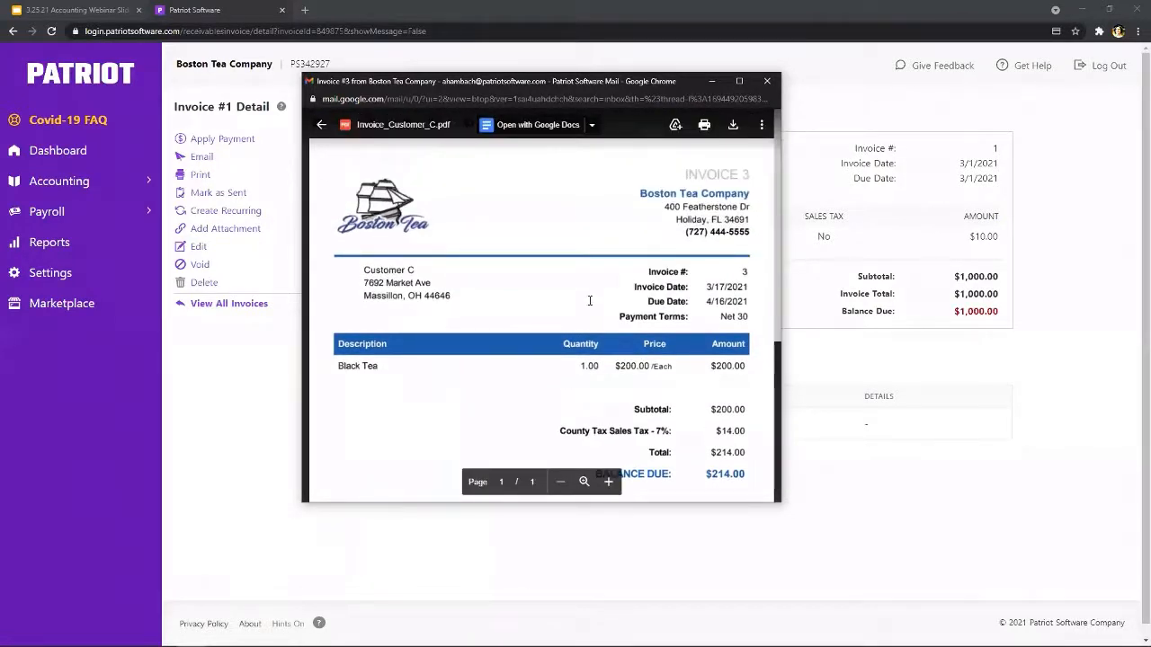
{"action": "scroll", "coordinate": [588, 270], "scroll_direction": "down", "scroll_amount": 1}
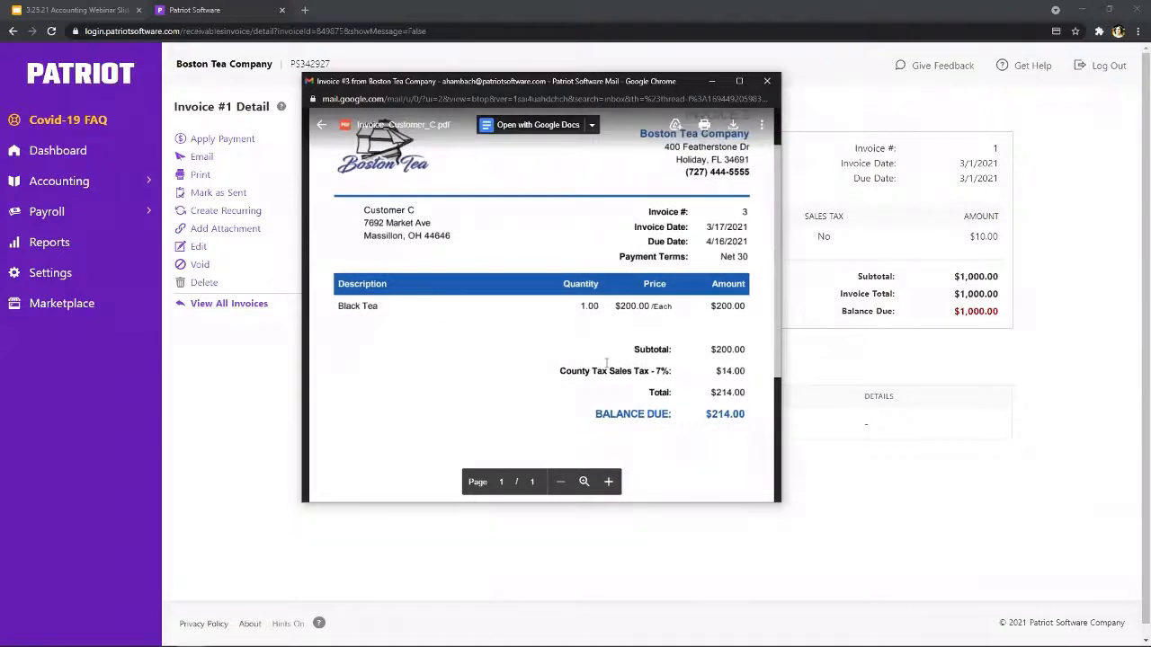
{"action": "scroll", "coordinate": [607, 362], "scroll_direction": "up", "scroll_amount": 1}
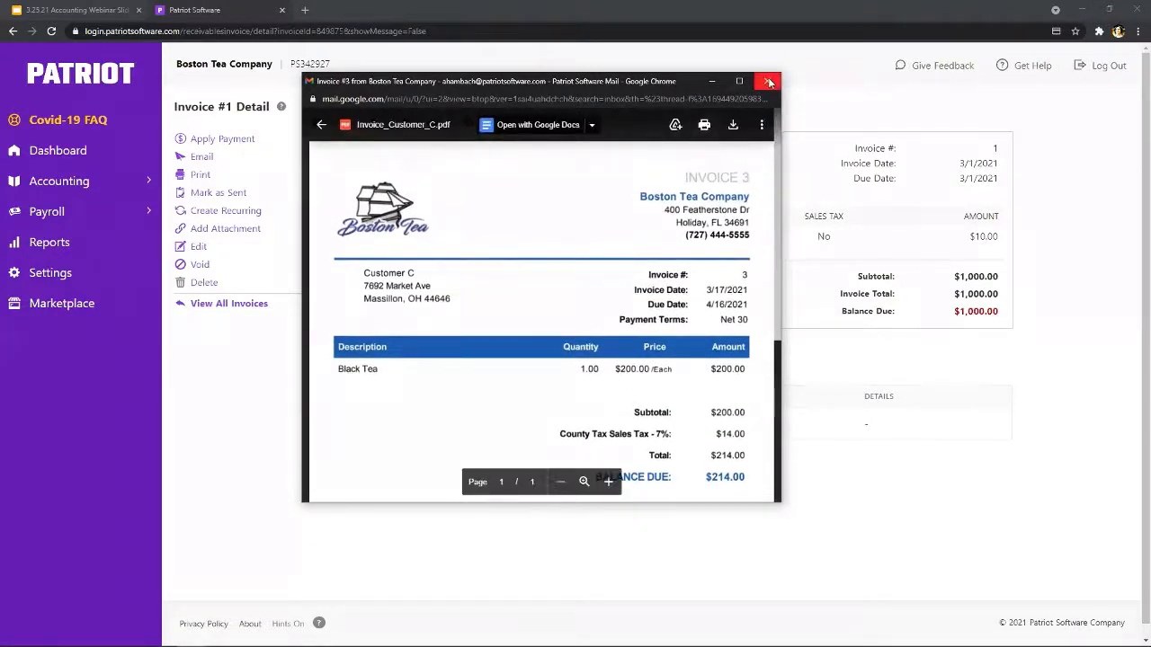
{"action": "left_click", "coordinate": [768, 81]}
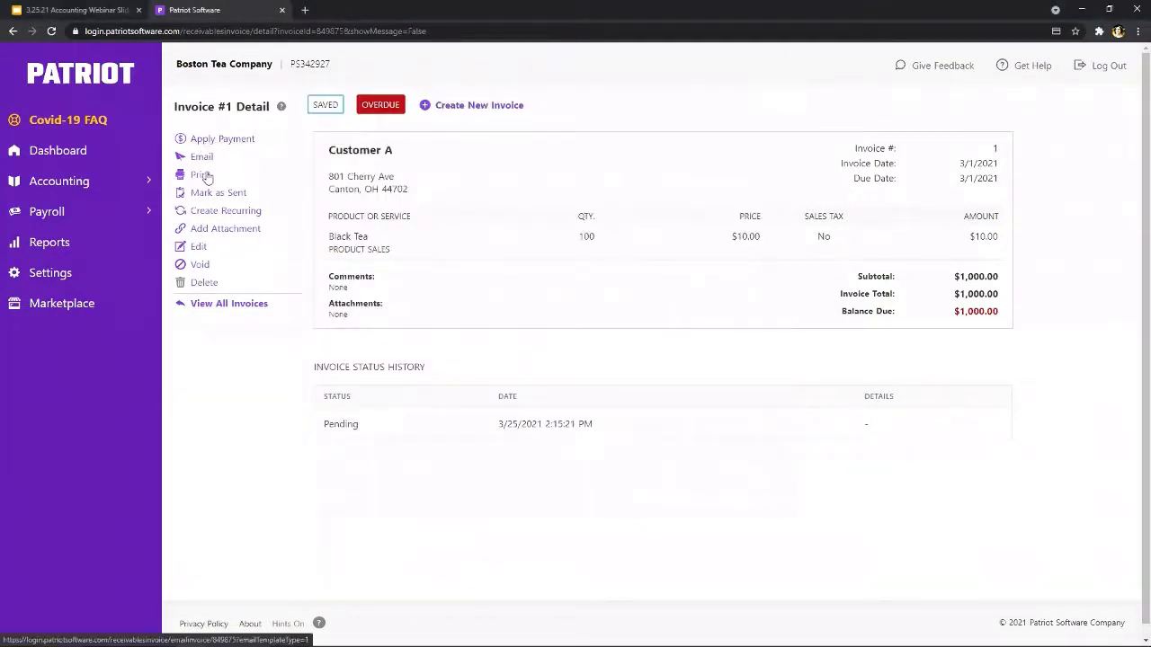
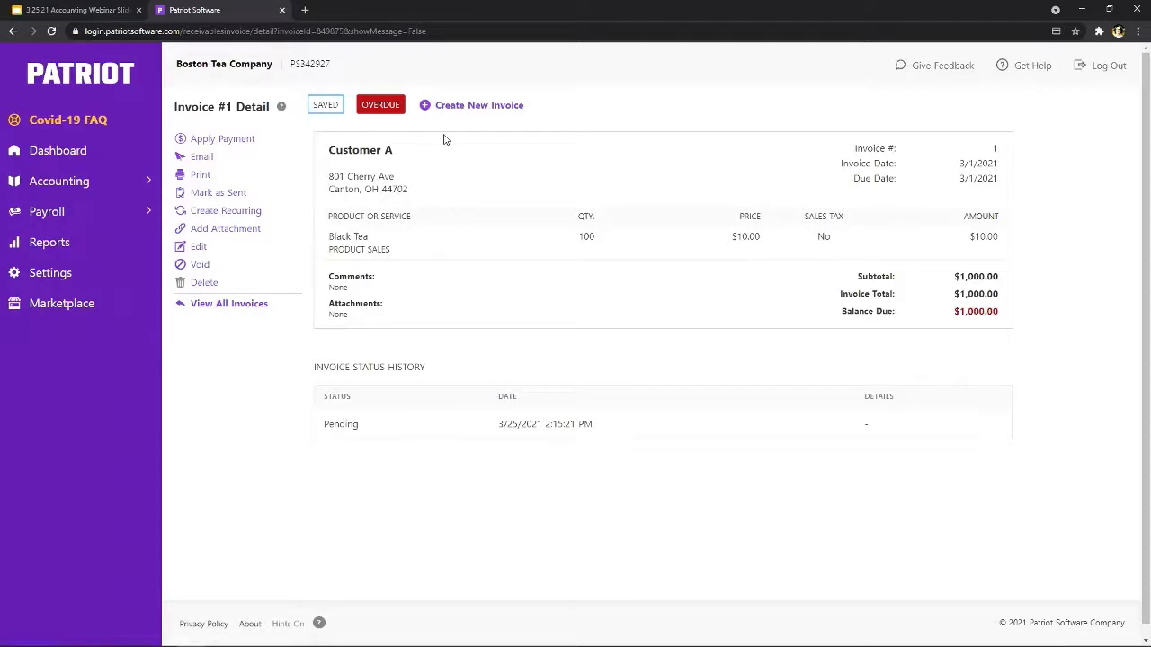
- Start a new invoice and open the information about accepting credit card payments from customers
{"action": "left_click", "coordinate": [489, 107]}
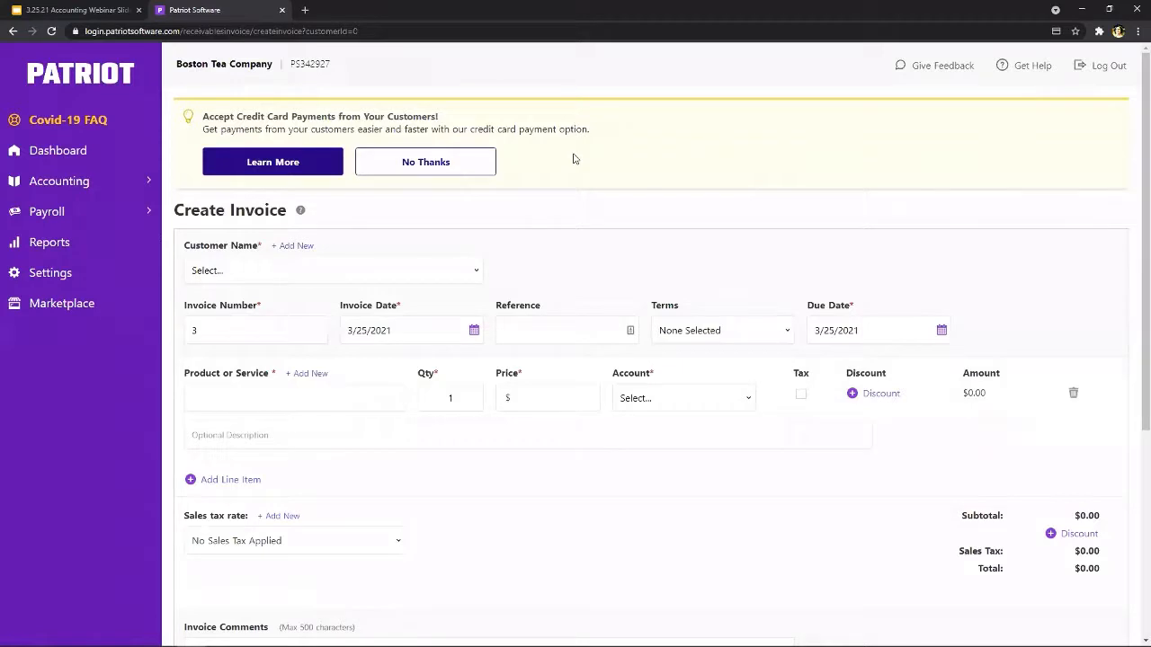
{"action": "left_click", "coordinate": [314, 172]}
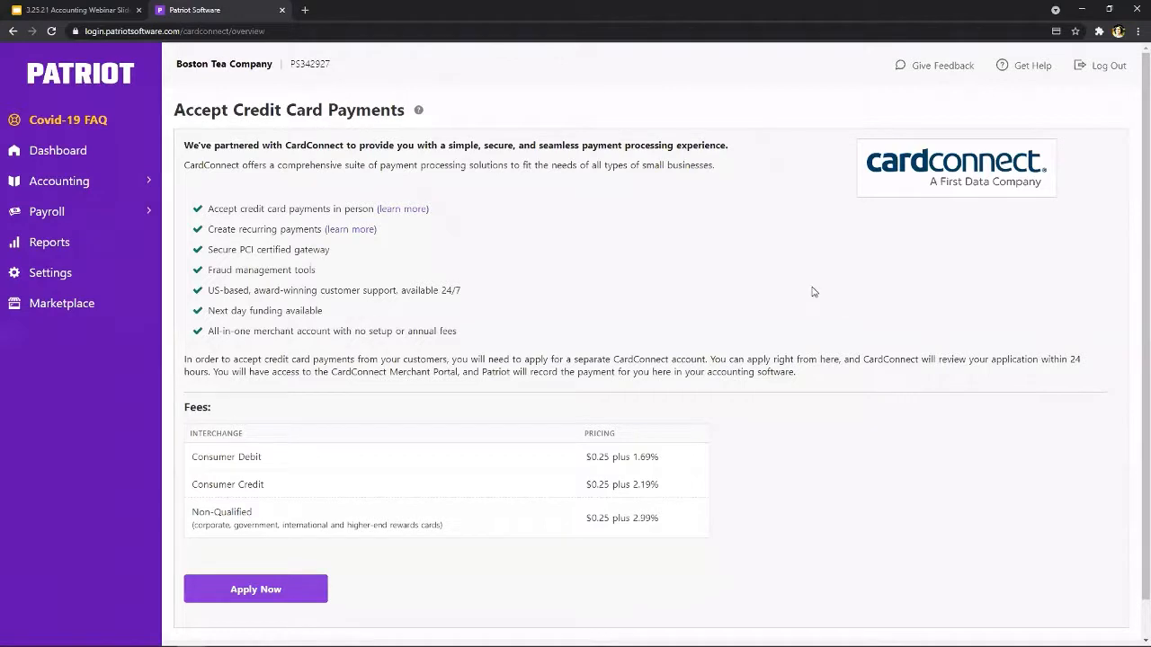
- Switch to the Google Slides presentation and go through the slides on emailed invoices, customer credit card entry and card approval or decline
{"action": "left_click", "coordinate": [77, 10]}
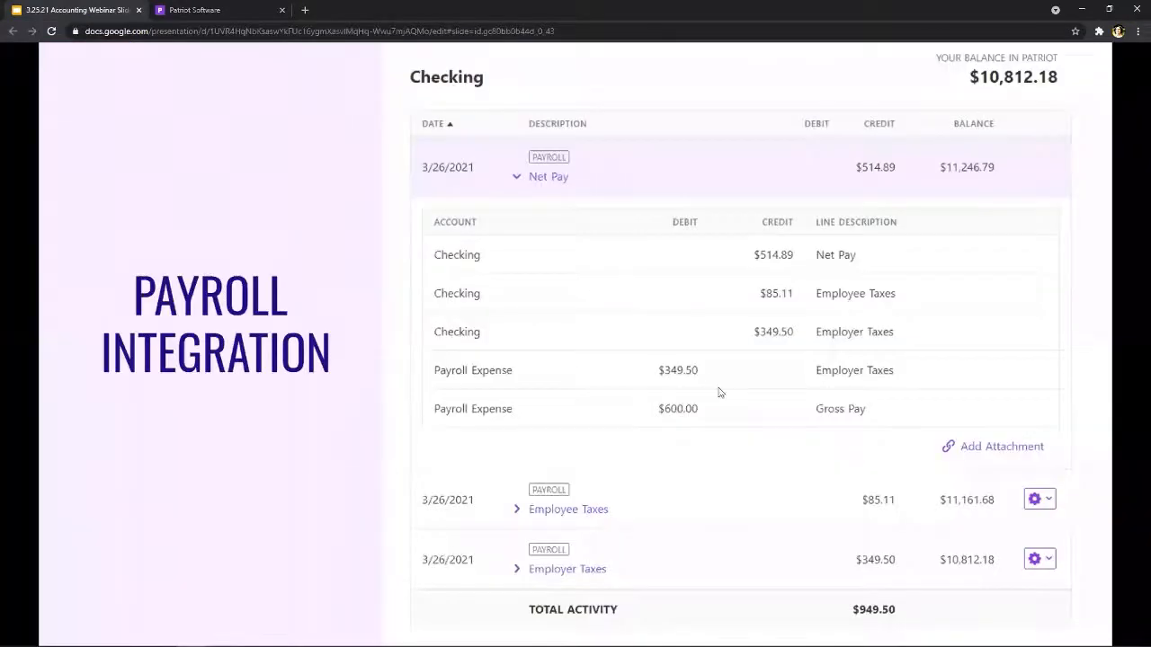
{"action": "left_click", "coordinate": [720, 389]}
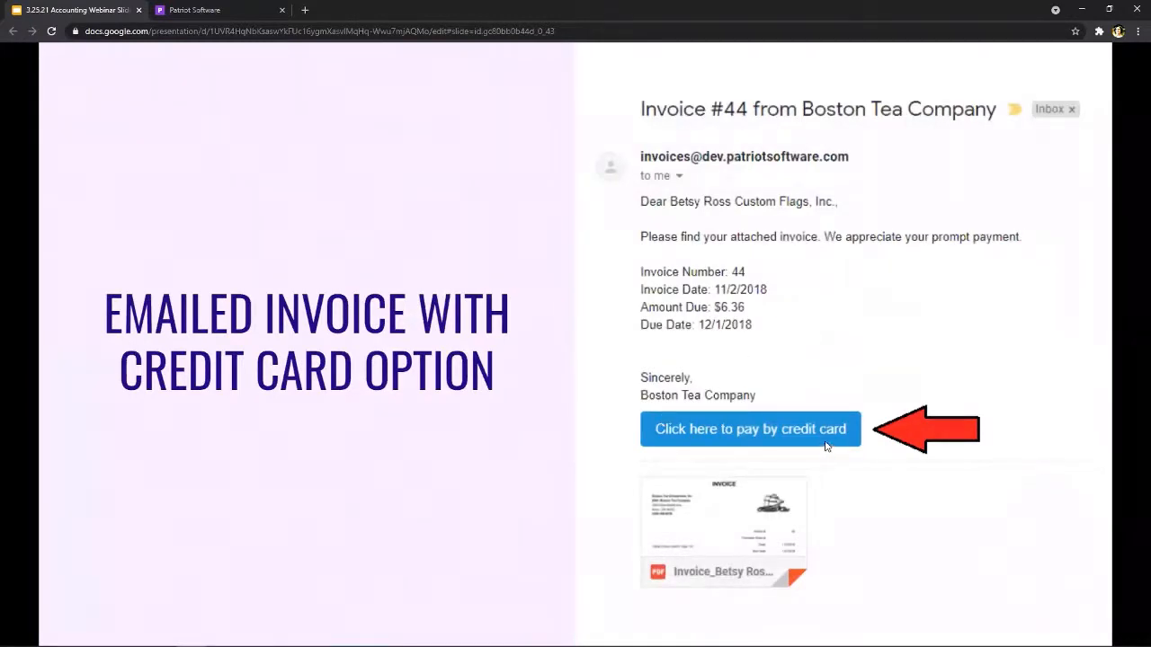
{"action": "left_click", "coordinate": [907, 552]}
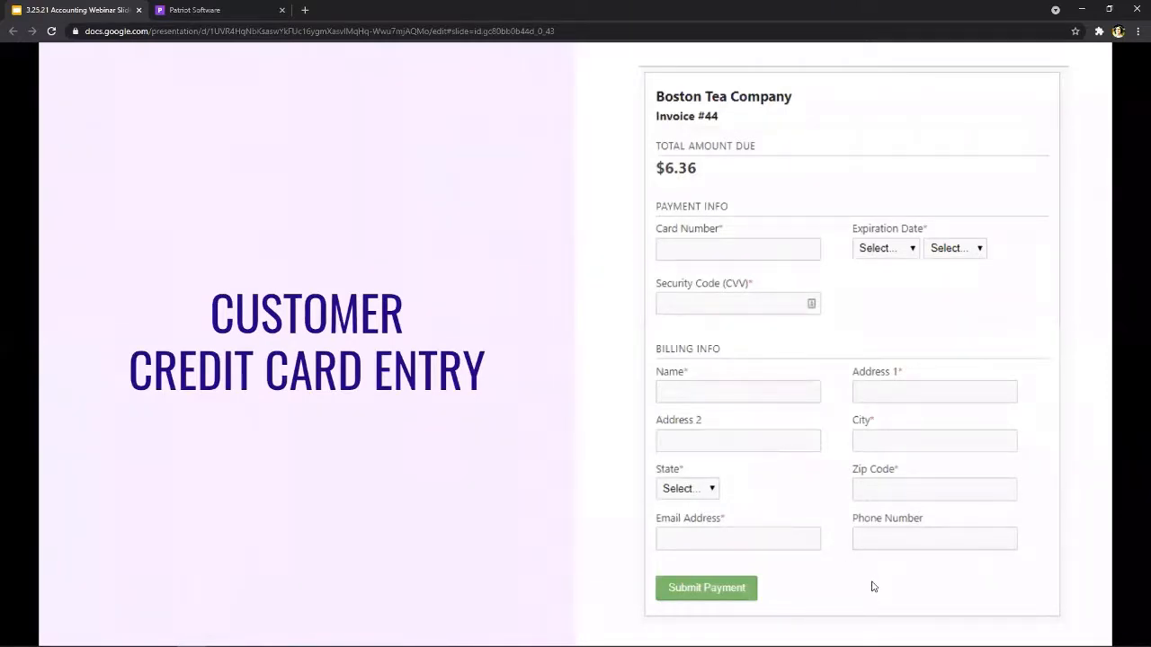
{"action": "key", "text": "Right"}
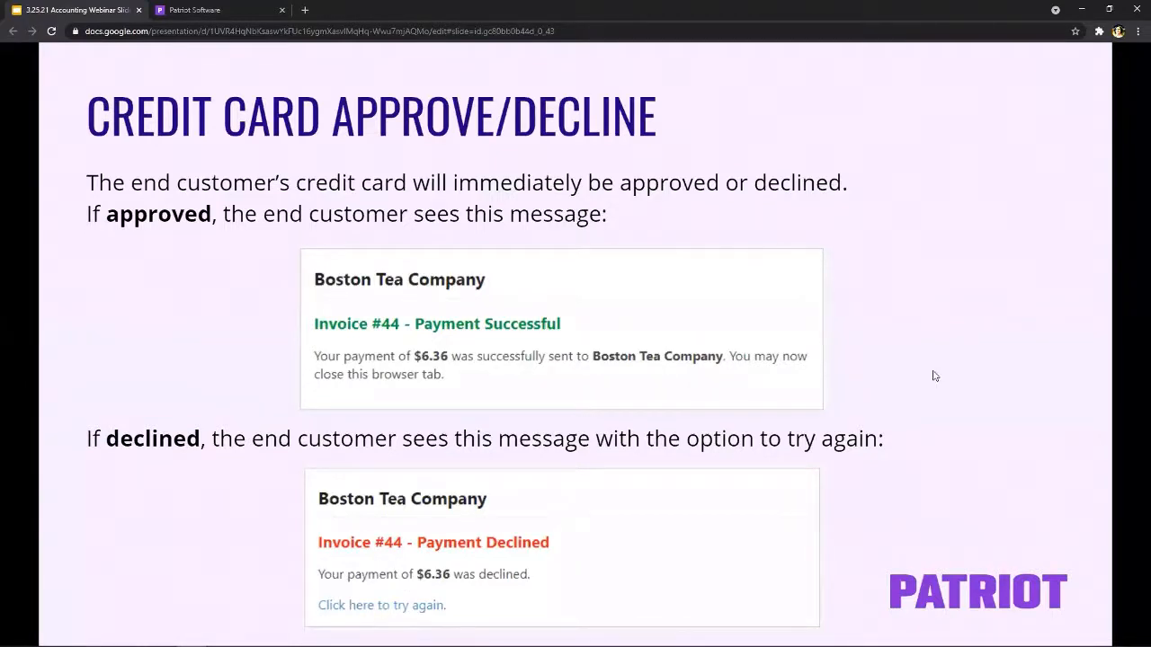
- Switch back to Patriot Software and view the Customers list and the Products & Services list
{"action": "left_click", "coordinate": [223, 9]}
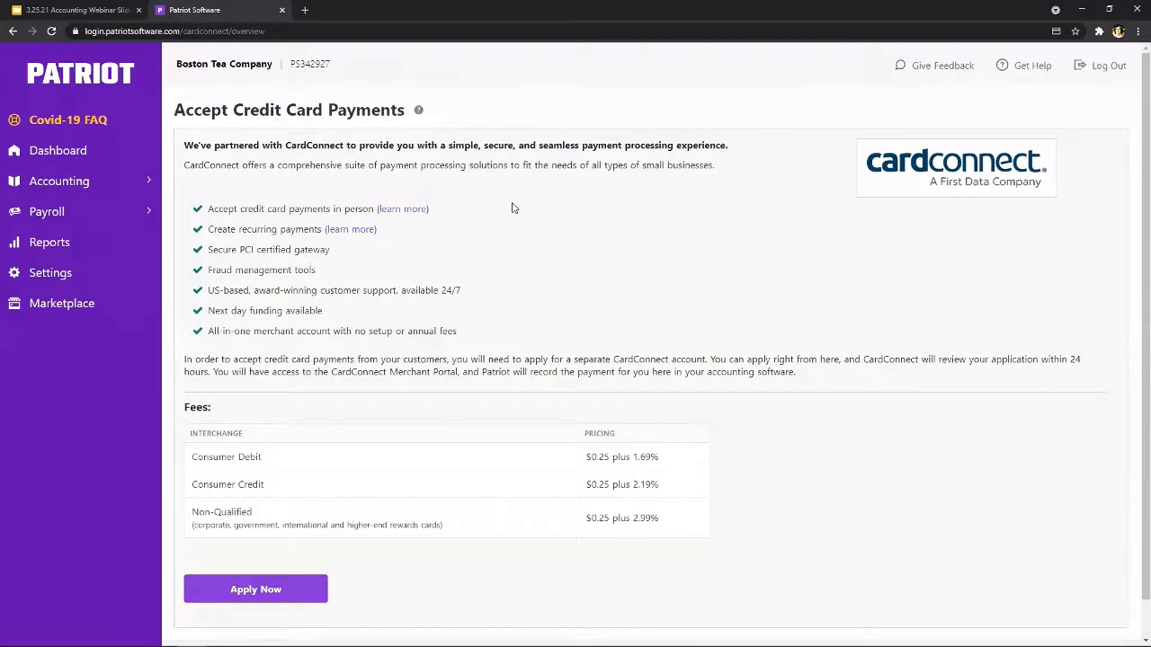
{"action": "left_click", "coordinate": [95, 185]}
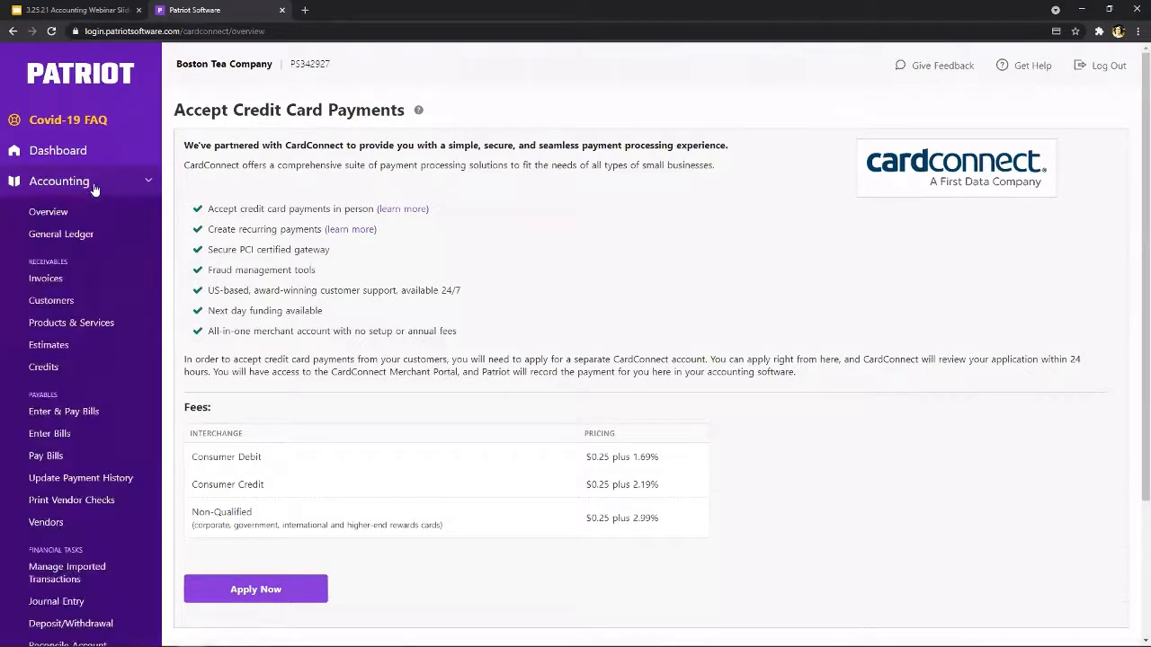
{"action": "left_click", "coordinate": [52, 302]}
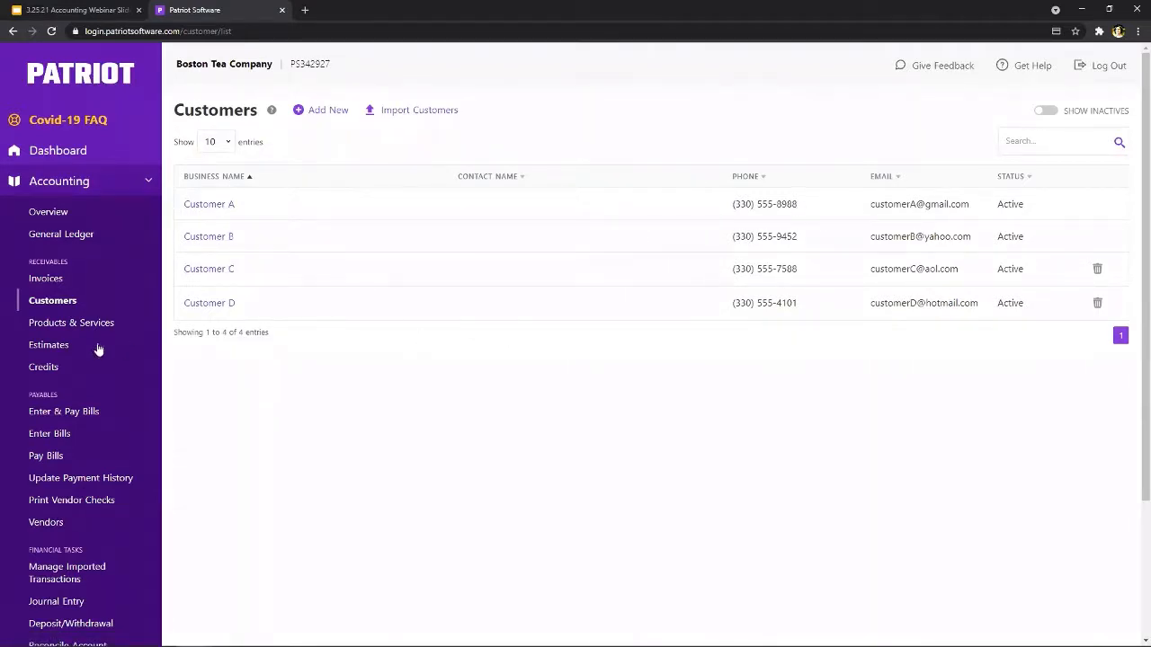
{"action": "left_click", "coordinate": [58, 322]}
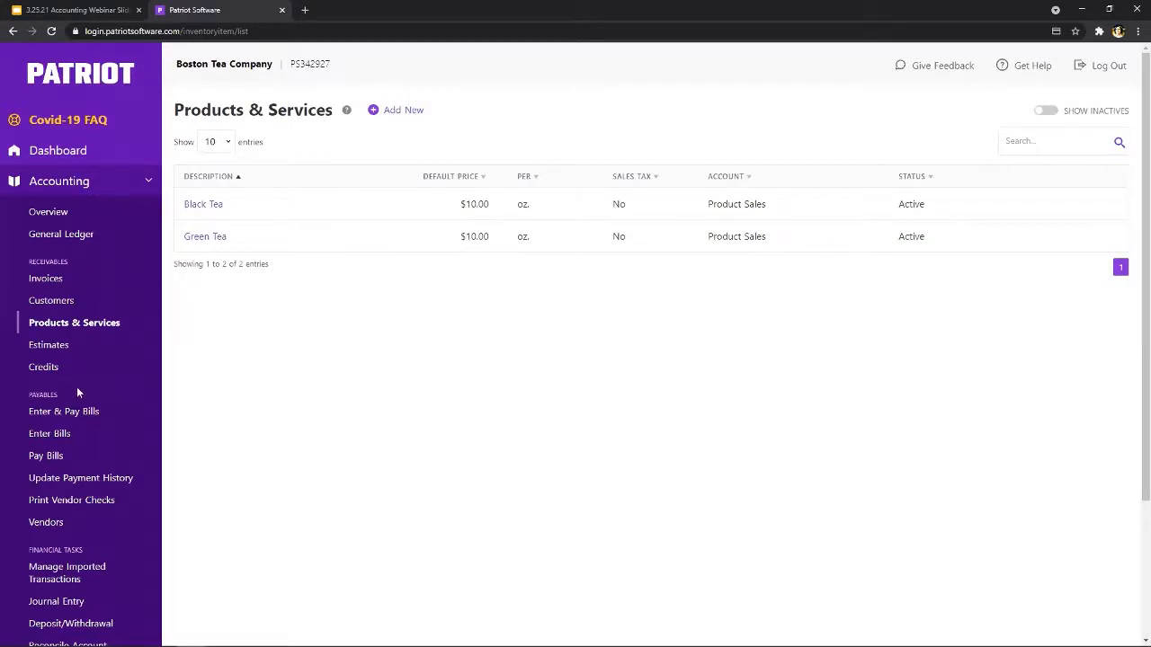
- View the Estimates page with its blank Create Estimate form, and the customer Credits page
{"action": "left_click", "coordinate": [47, 348]}
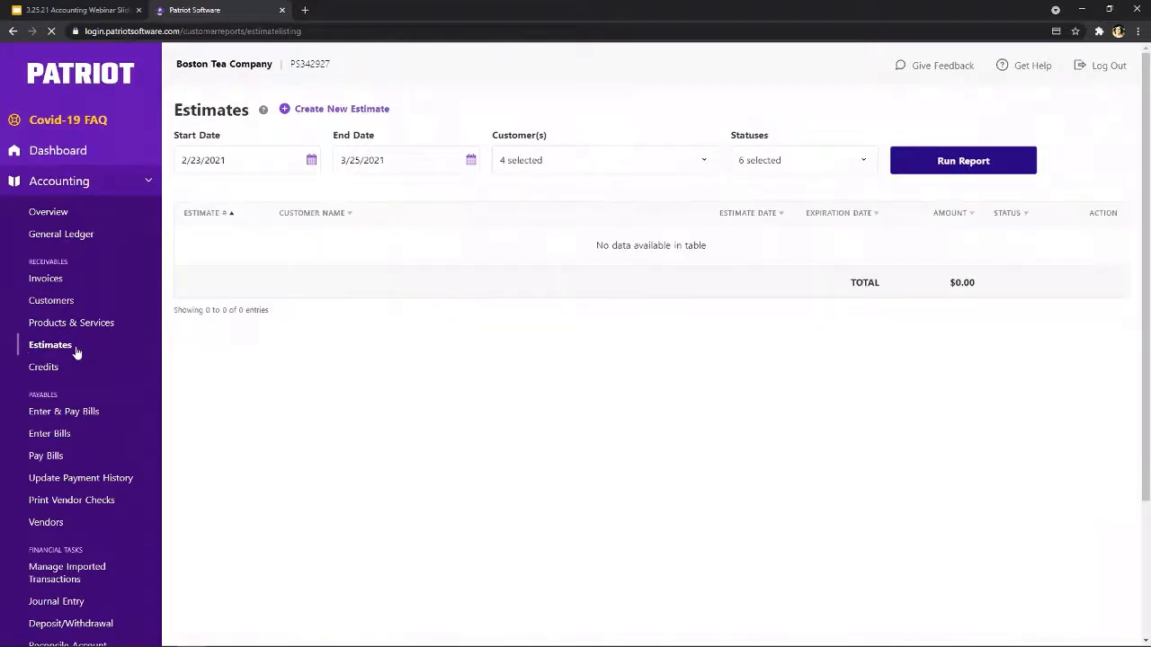
{"action": "left_click", "coordinate": [363, 109]}
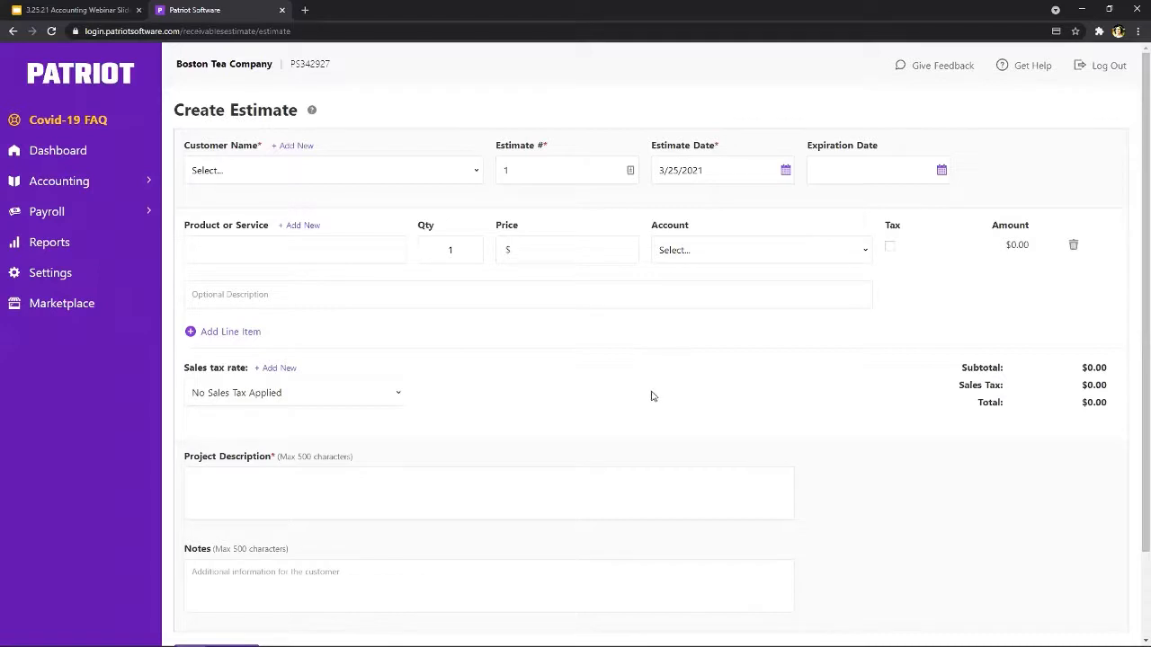
{"action": "left_click", "coordinate": [59, 184]}
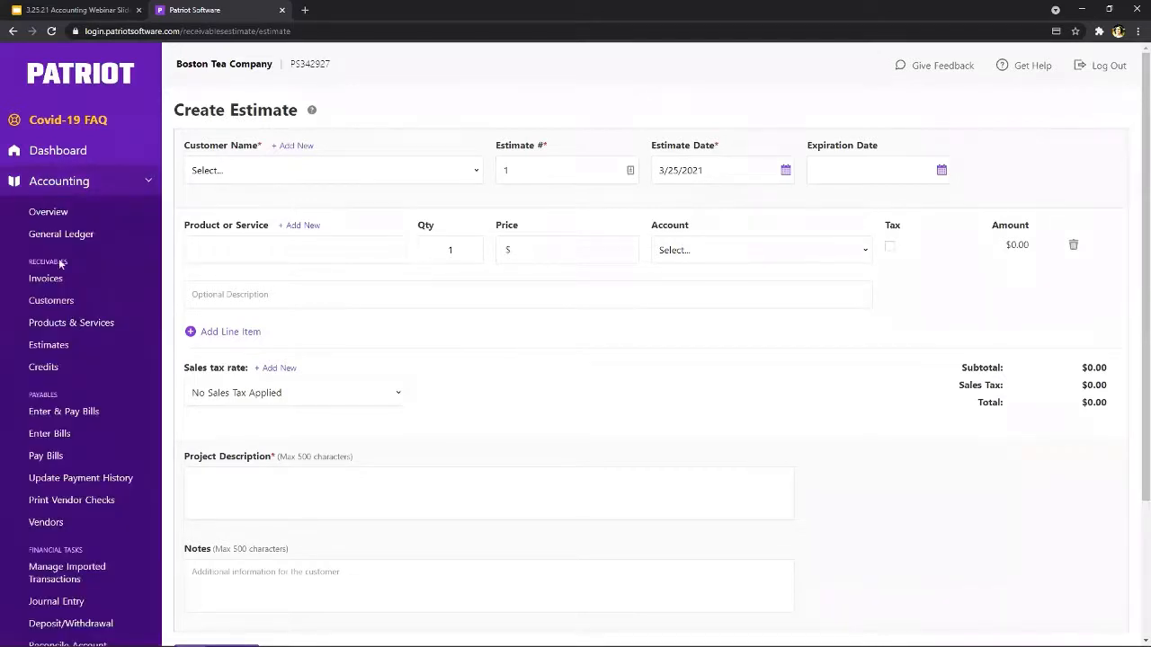
{"action": "left_click", "coordinate": [41, 371]}
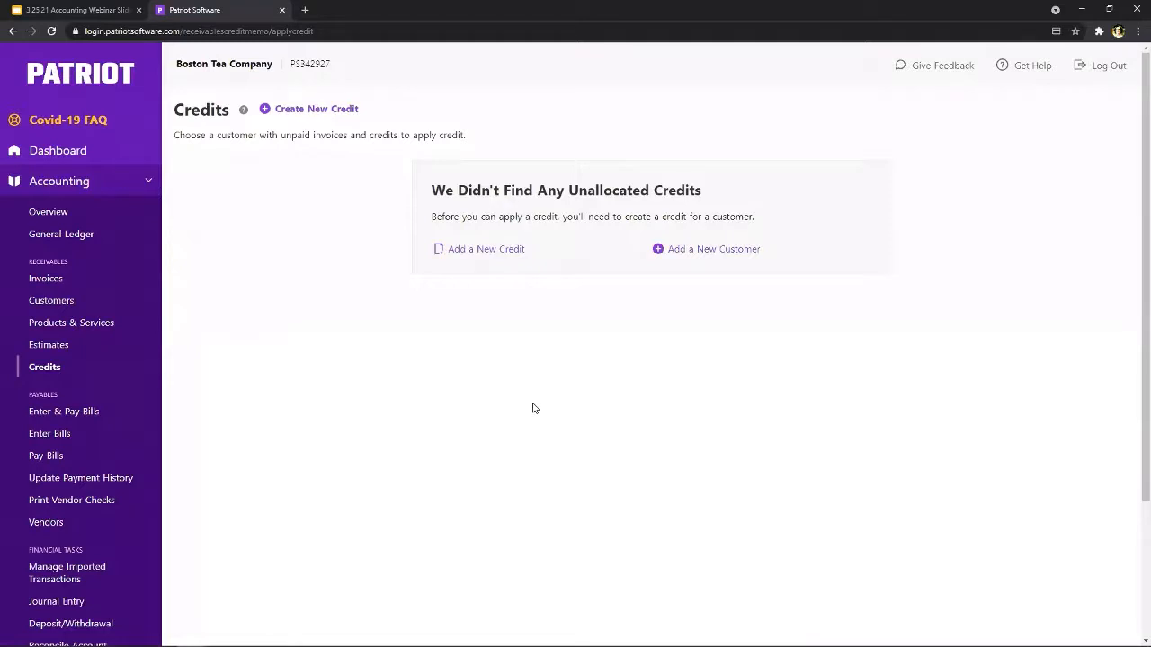
- View the Accounts Receivable Aging report among the customer reports, and return to the reports listing
{"action": "left_click", "coordinate": [61, 184]}
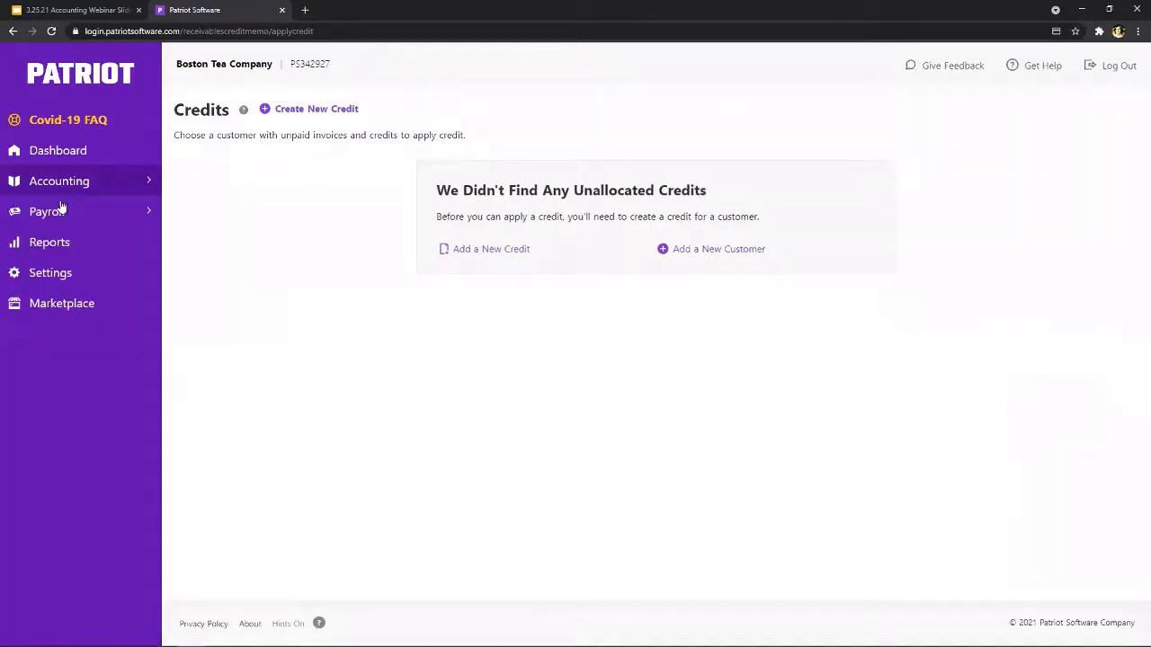
{"action": "left_click", "coordinate": [49, 243]}
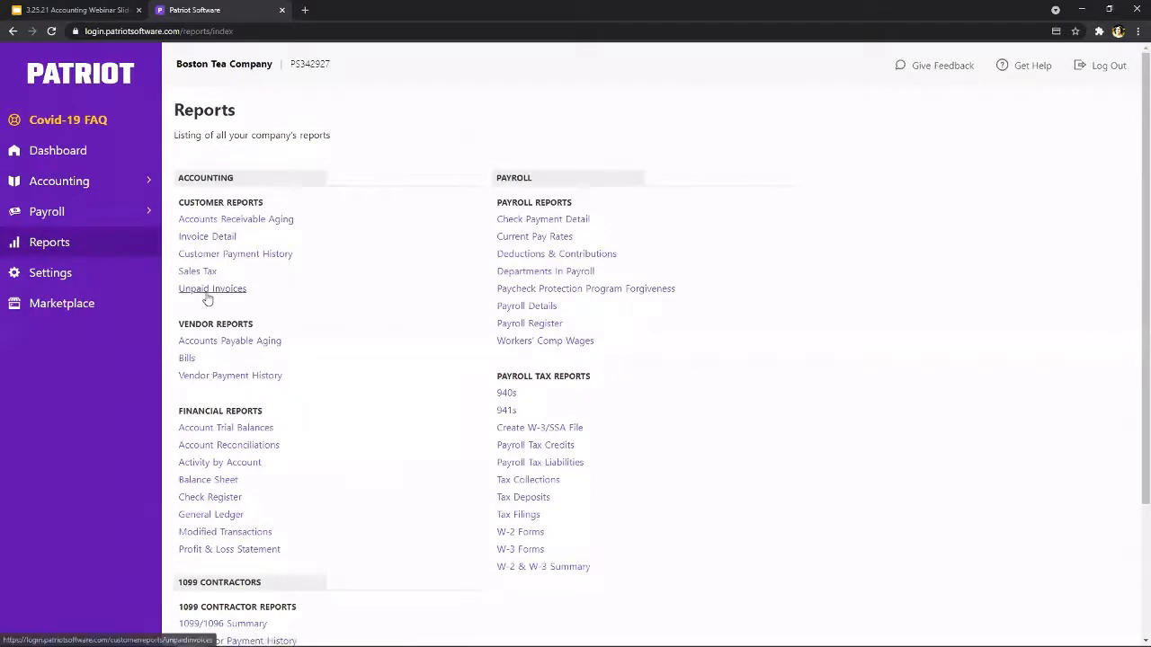
{"action": "left_click", "coordinate": [236, 220]}
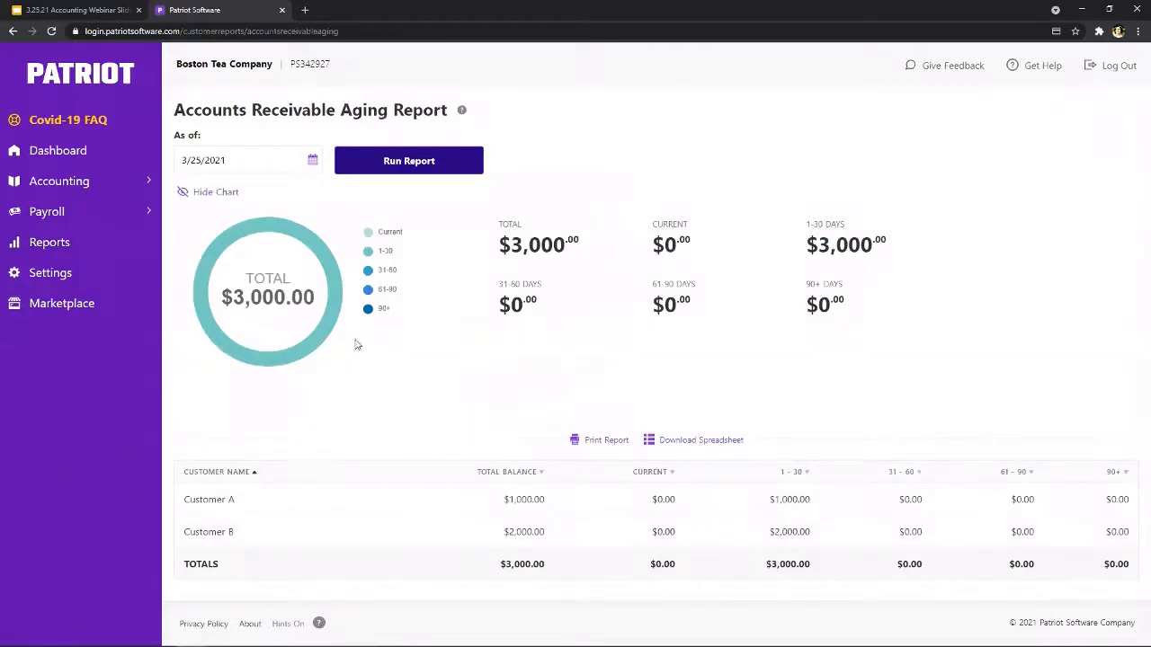
{"action": "left_click", "coordinate": [45, 247]}
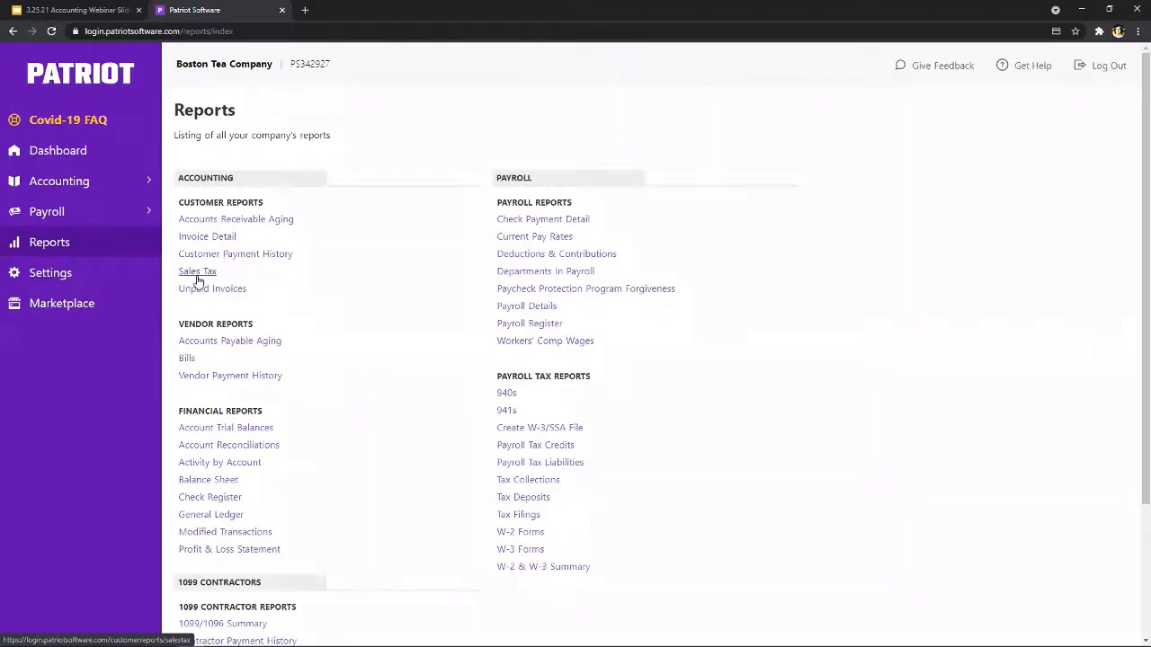
- Open the Enter & Pay Bills form from the accounting payables and look over its fields
{"action": "left_click", "coordinate": [79, 182]}
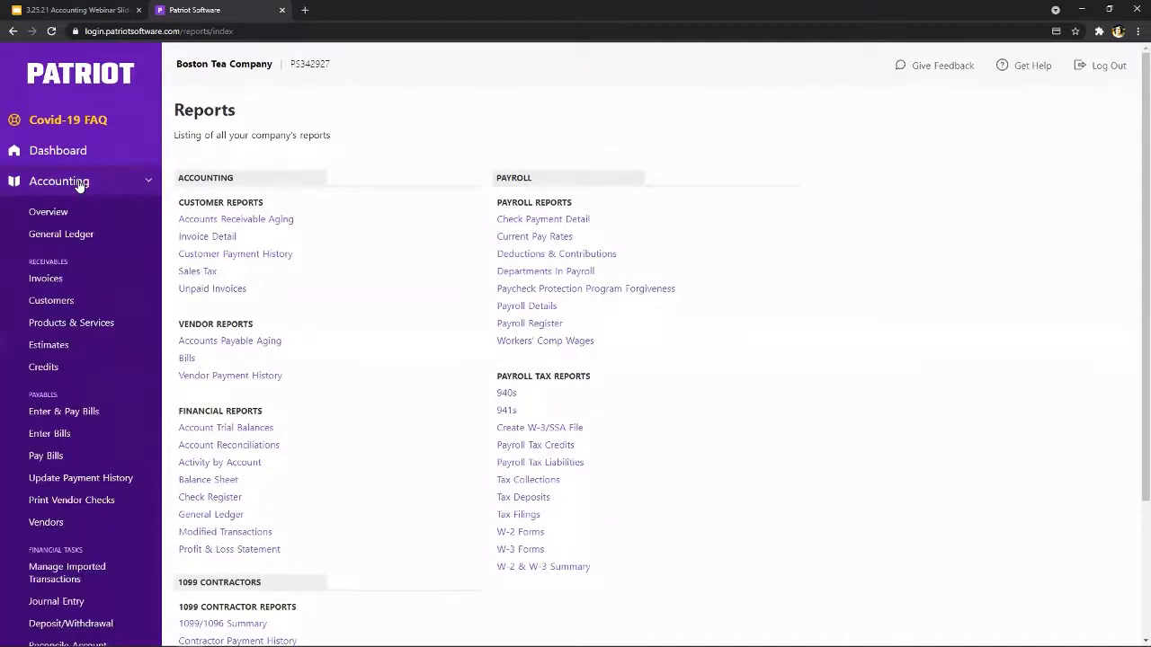
{"action": "scroll", "coordinate": [114, 255], "scroll_direction": "down", "scroll_amount": 2}
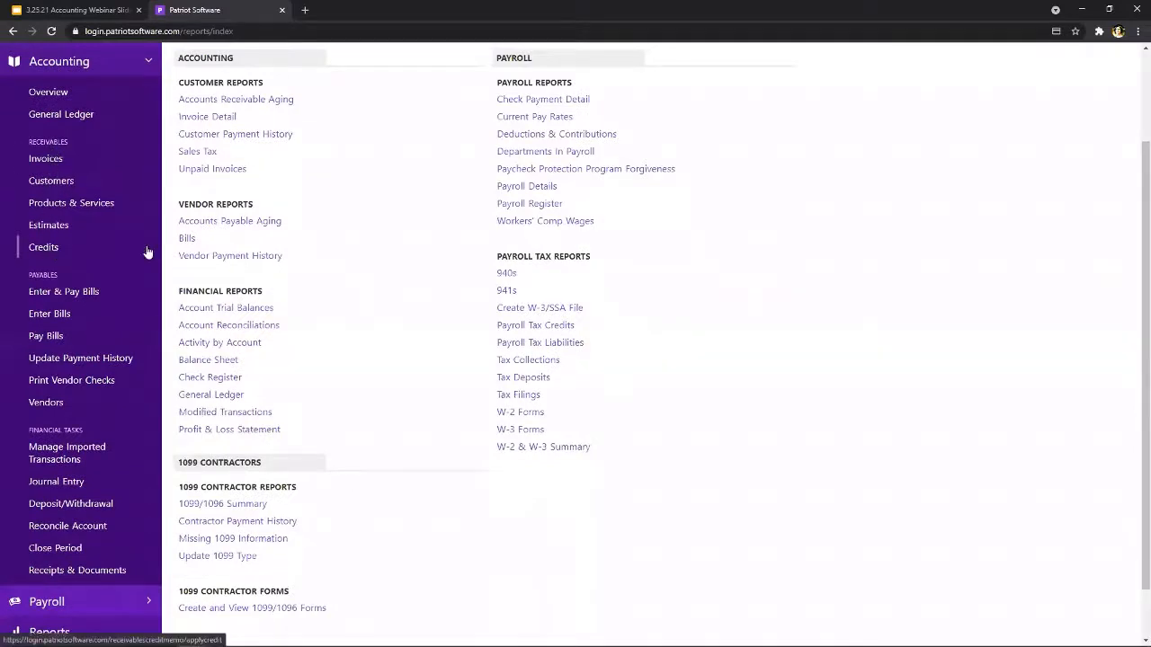
{"action": "scroll", "coordinate": [123, 254], "scroll_direction": "down", "scroll_amount": 1}
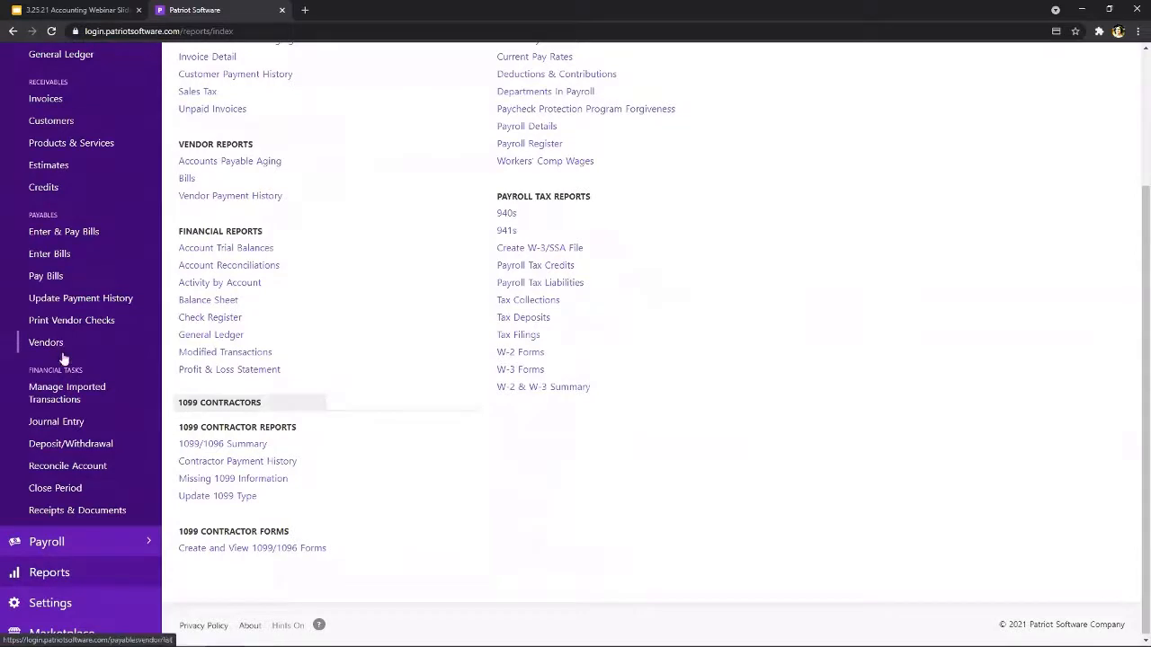
{"action": "left_click", "coordinate": [69, 237]}
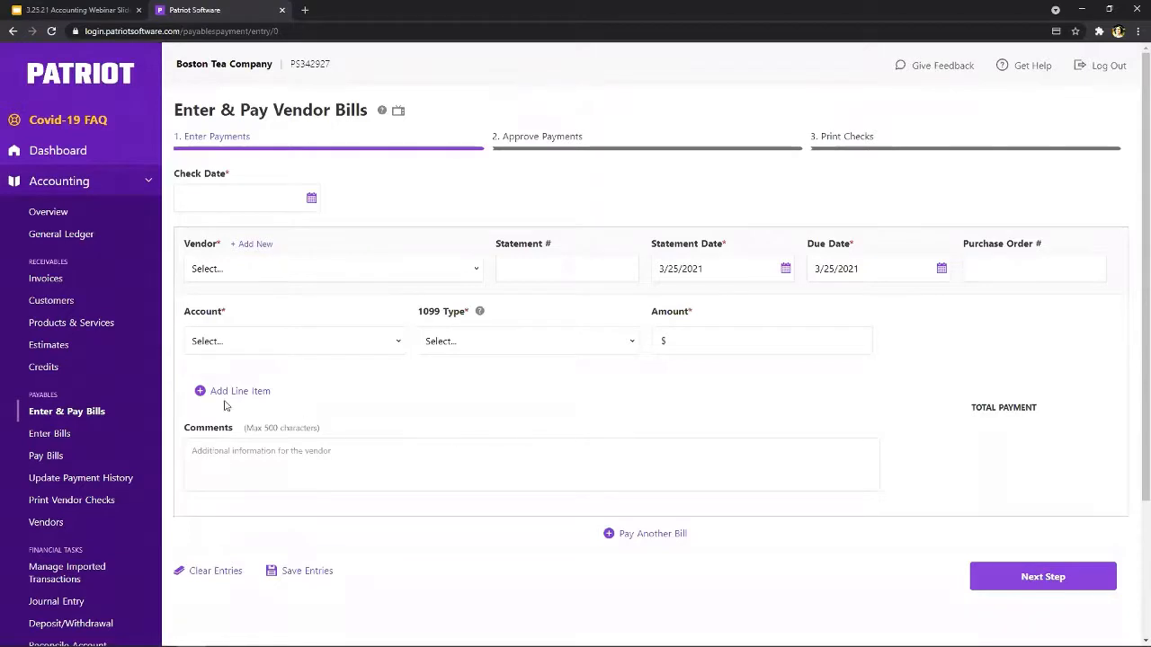
{"action": "scroll", "coordinate": [106, 382], "scroll_direction": "down", "scroll_amount": 1}
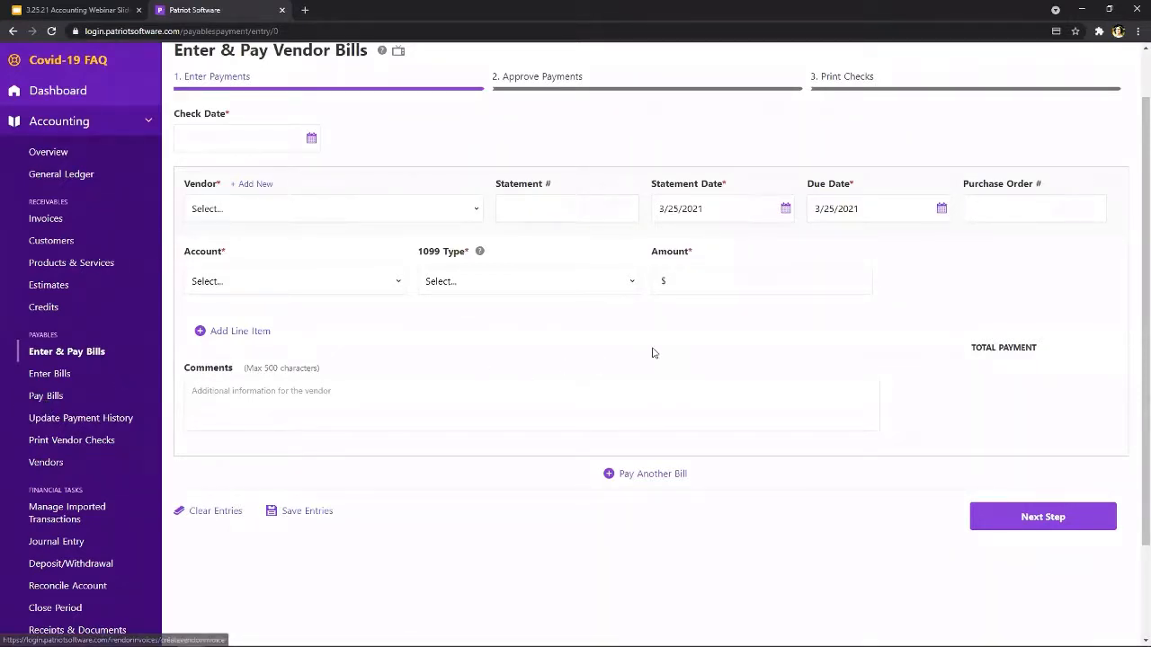
{"action": "scroll", "coordinate": [652, 350], "scroll_direction": "up", "scroll_amount": 1}
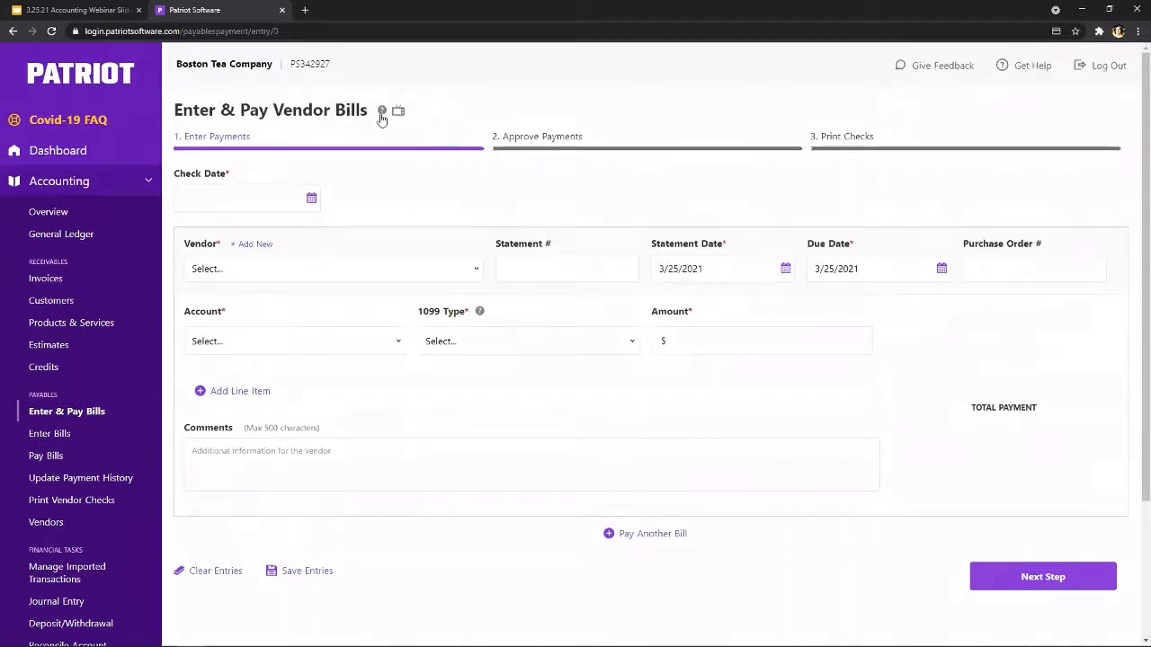
{"action": "mouse_move", "coordinate": [382, 118]}
- Set the check date to 3/2/2021 and choose Vendor 1 for the first bill
{"action": "left_click", "coordinate": [280, 197]}
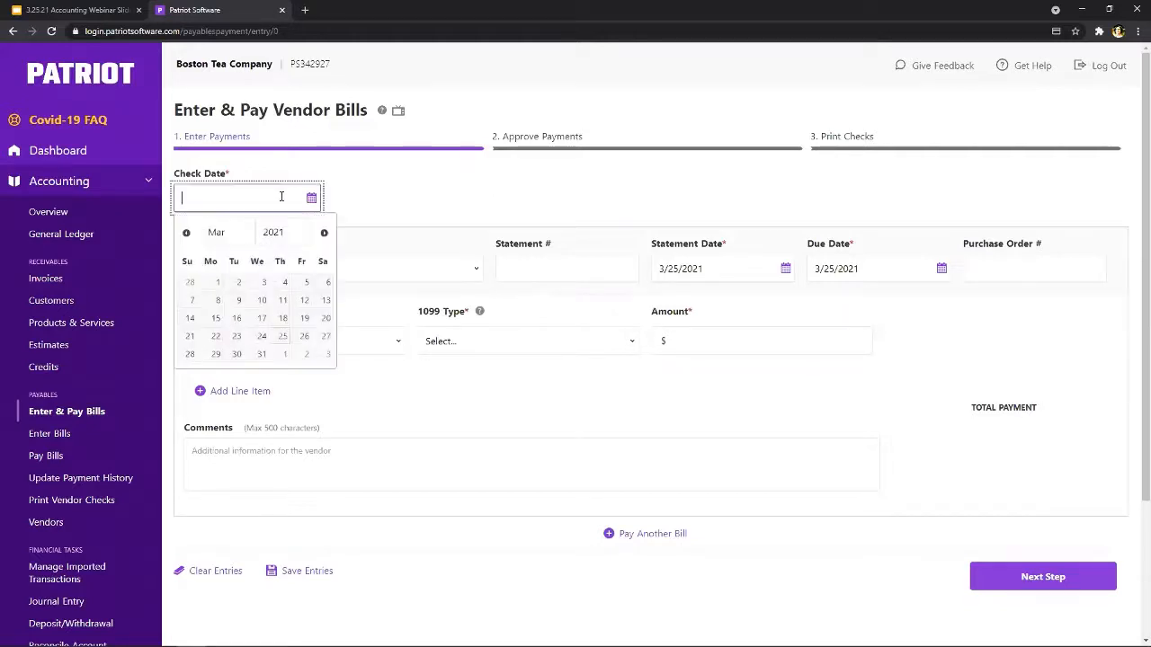
{"action": "left_click", "coordinate": [237, 283]}
{"action": "left_click", "coordinate": [244, 271]}
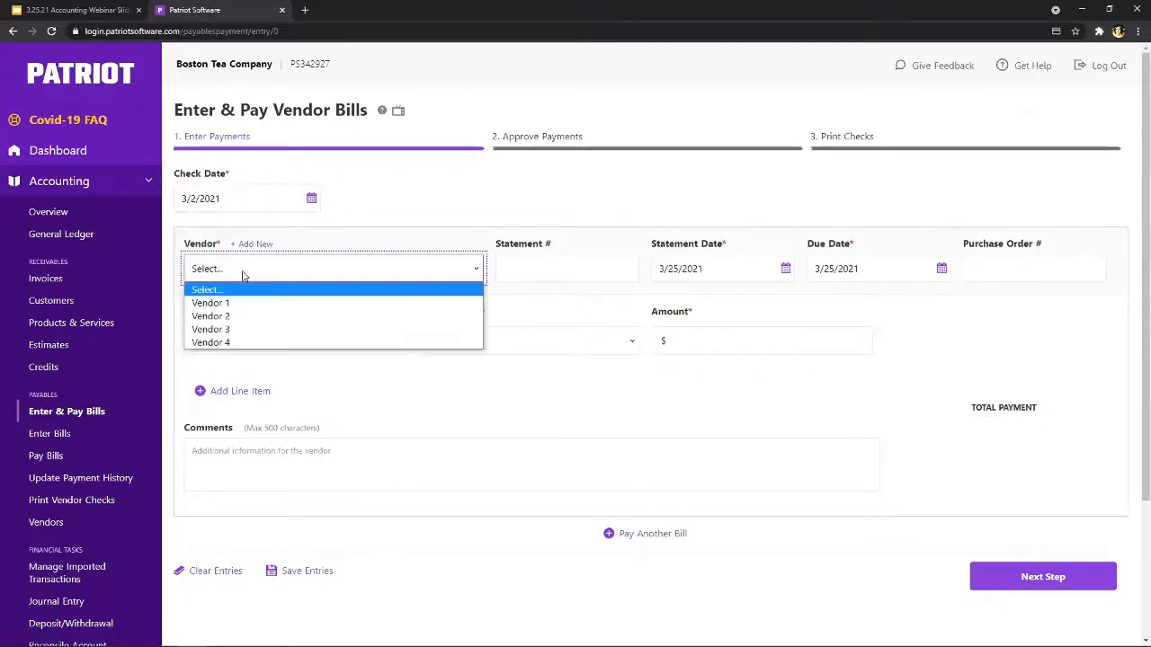
{"action": "left_click", "coordinate": [257, 300]}
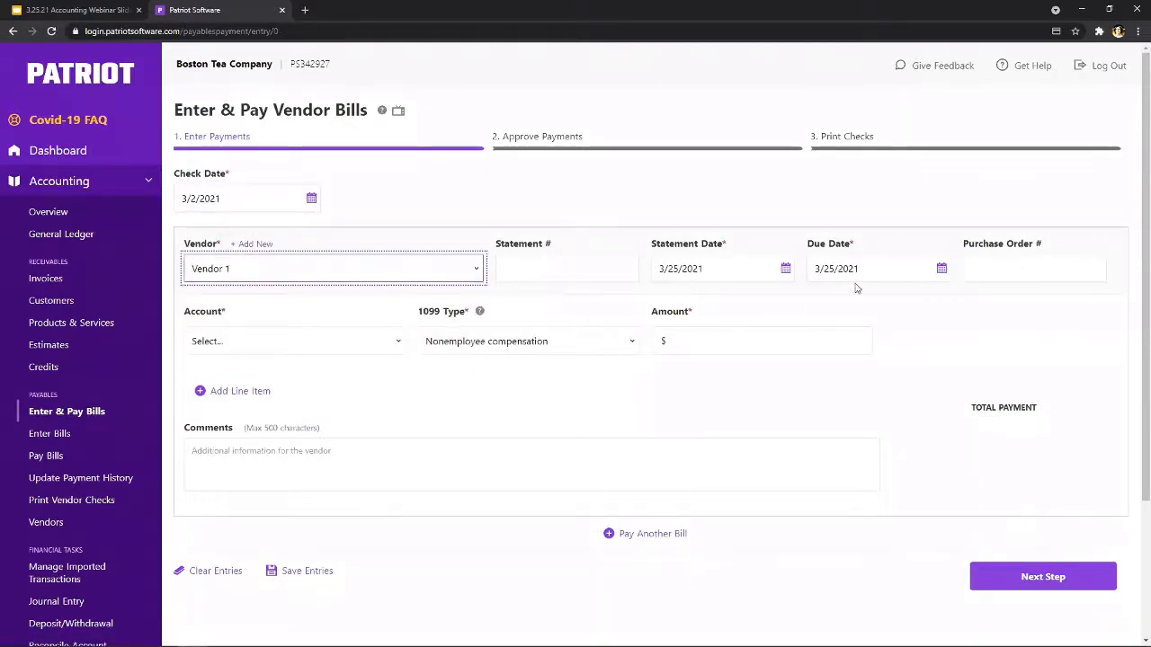
- Change the check date to 3/25/2021 and assign the Vendor 1 bill to the Meals & Entertainment account
{"action": "left_click", "coordinate": [306, 342]}
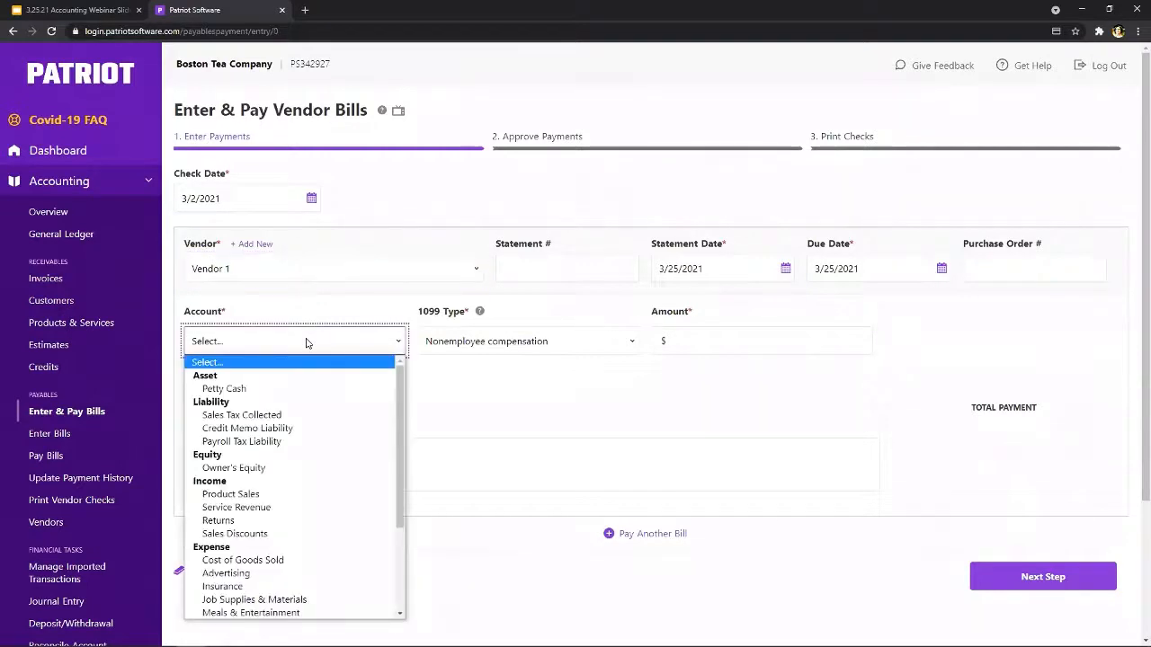
{"action": "left_click", "coordinate": [297, 199]}
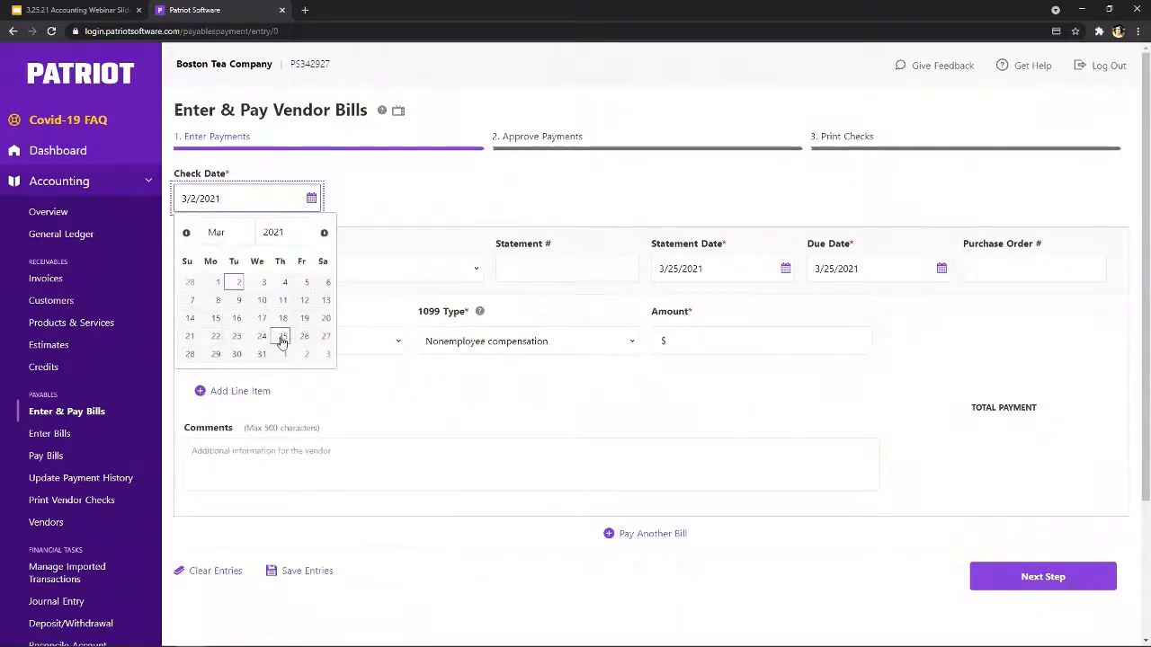
{"action": "left_click", "coordinate": [282, 337]}
{"action": "left_click", "coordinate": [344, 338]}
{"action": "scroll", "coordinate": [325, 442], "scroll_direction": "down", "scroll_amount": 2}
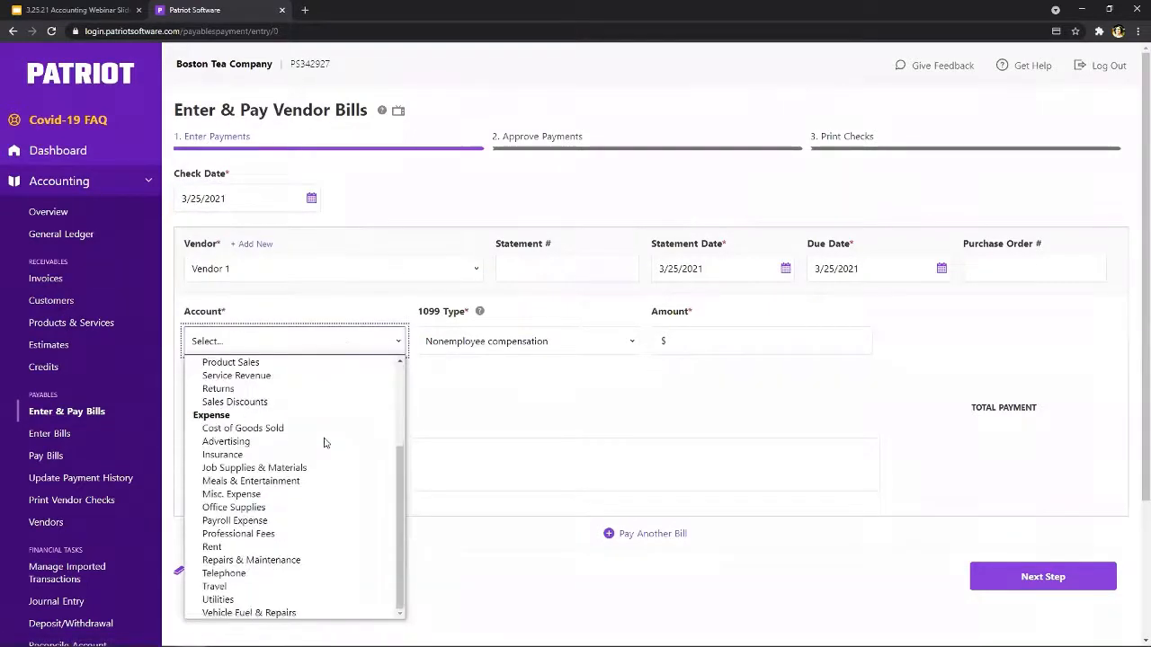
{"action": "left_click", "coordinate": [285, 481]}
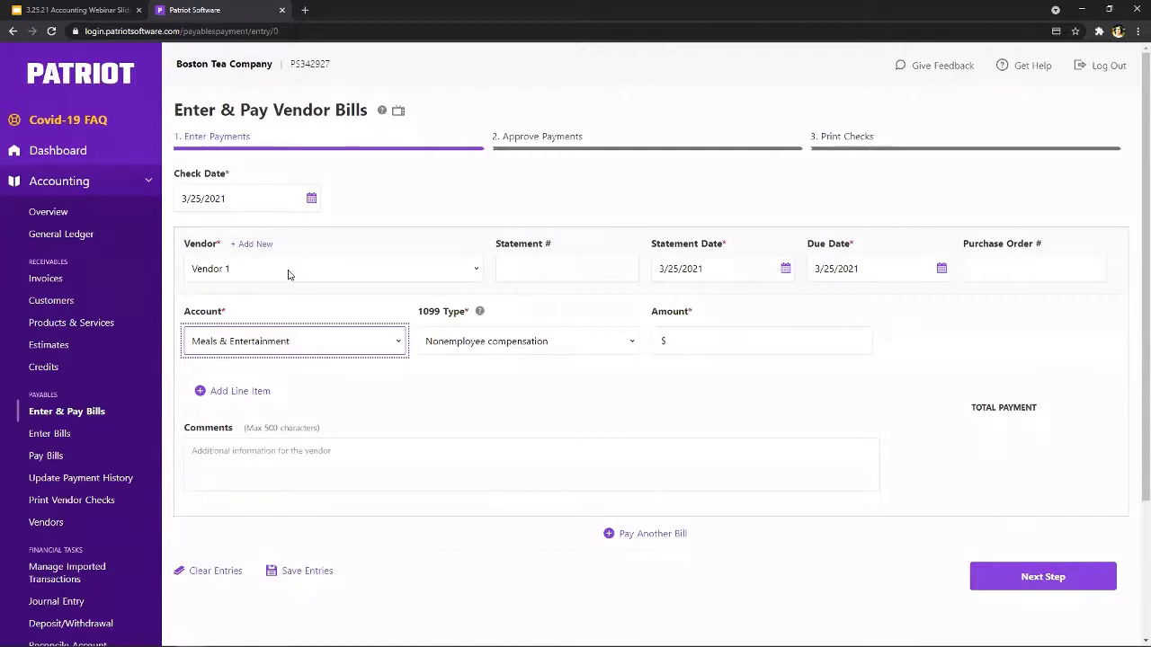
- Set the amount of the Vendor 1 bill to $200
{"action": "left_click", "coordinate": [742, 346]}
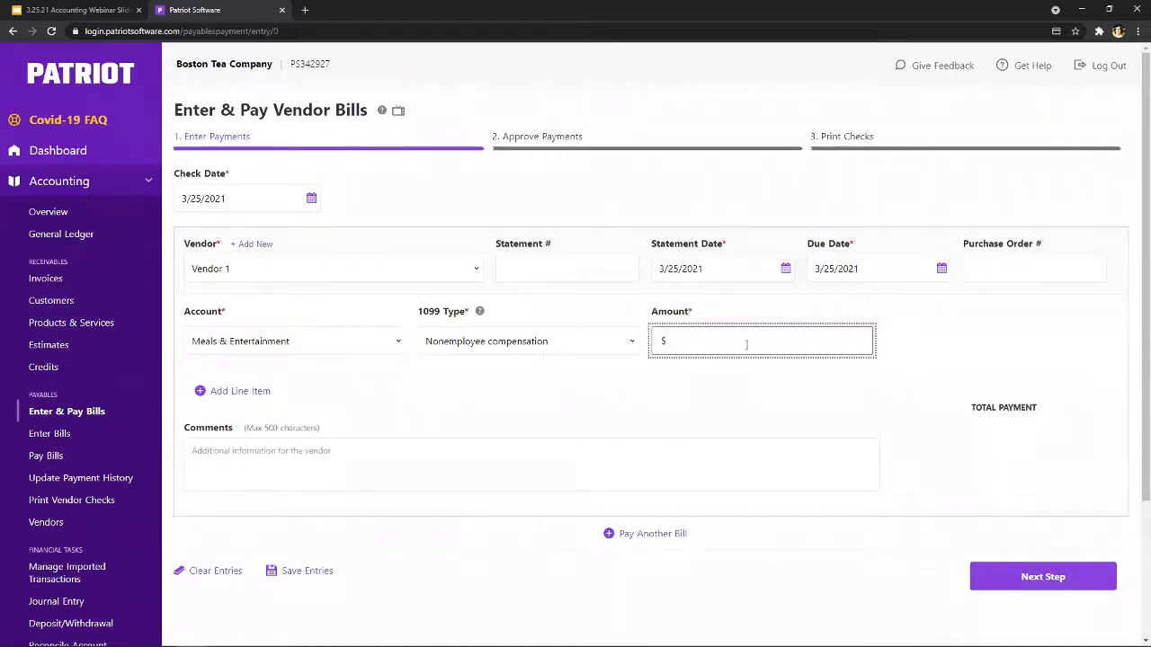
{"action": "type", "text": "200"}
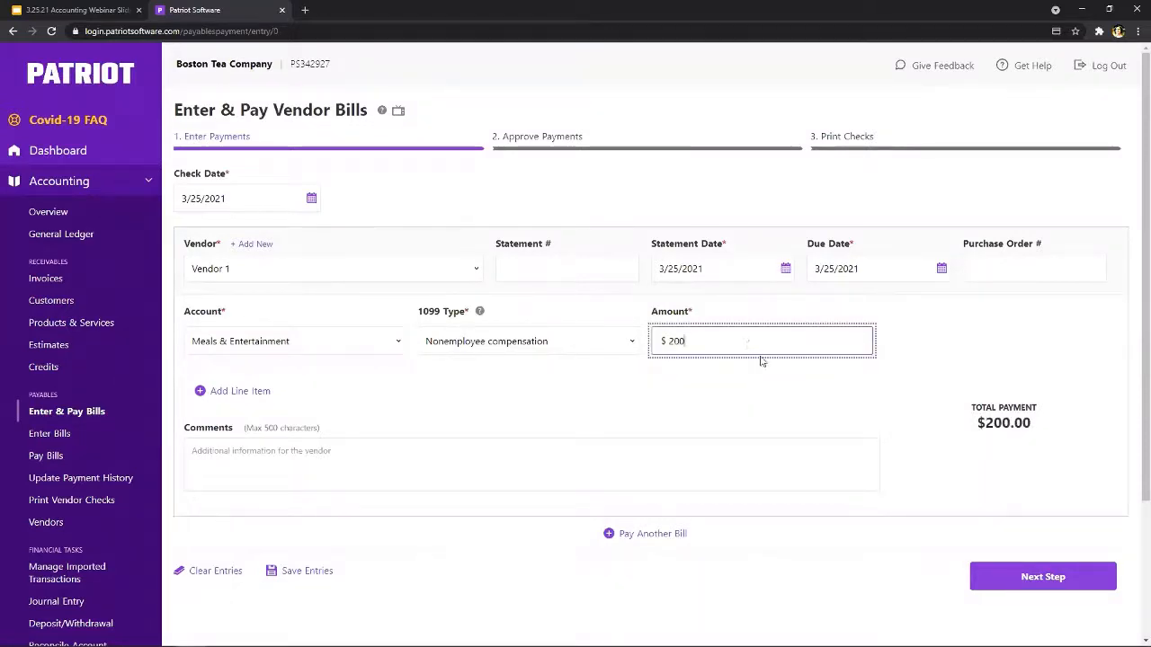
{"action": "left_click", "coordinate": [785, 388]}
{"action": "scroll", "coordinate": [911, 360], "scroll_direction": "down", "scroll_amount": 1}
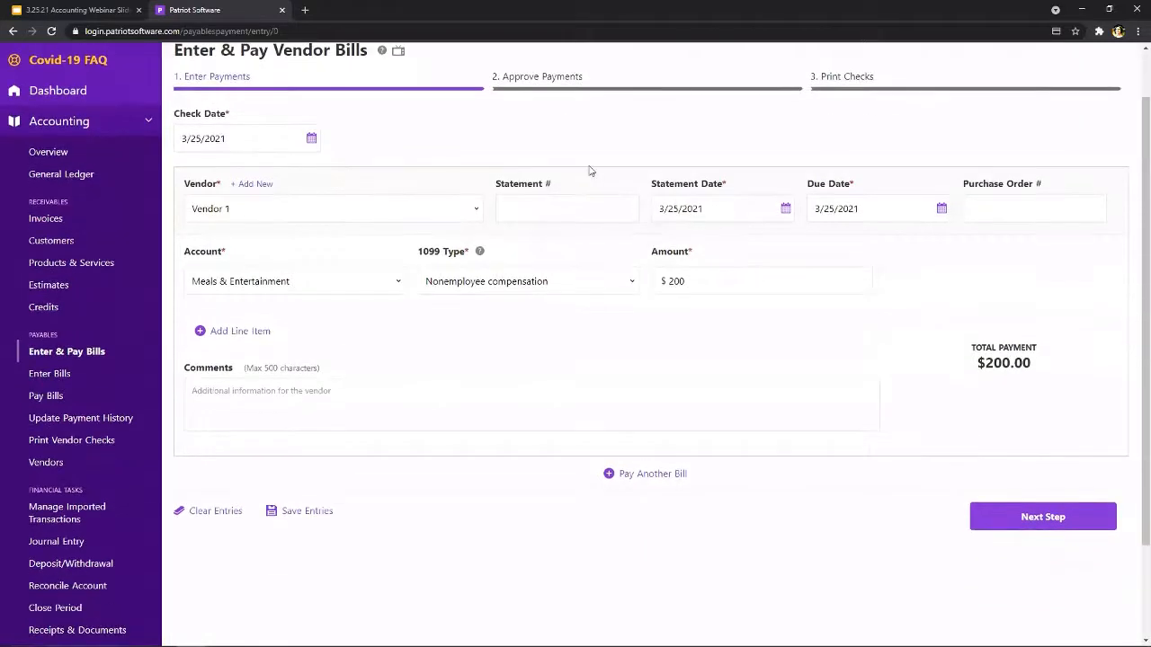
- Add another bill entry below the Vendor 1 bill
{"action": "left_click", "coordinate": [675, 473]}
{"action": "scroll", "coordinate": [717, 360], "scroll_direction": "down", "scroll_amount": 2}
{"action": "scroll", "coordinate": [717, 360], "scroll_direction": "down", "scroll_amount": 1}
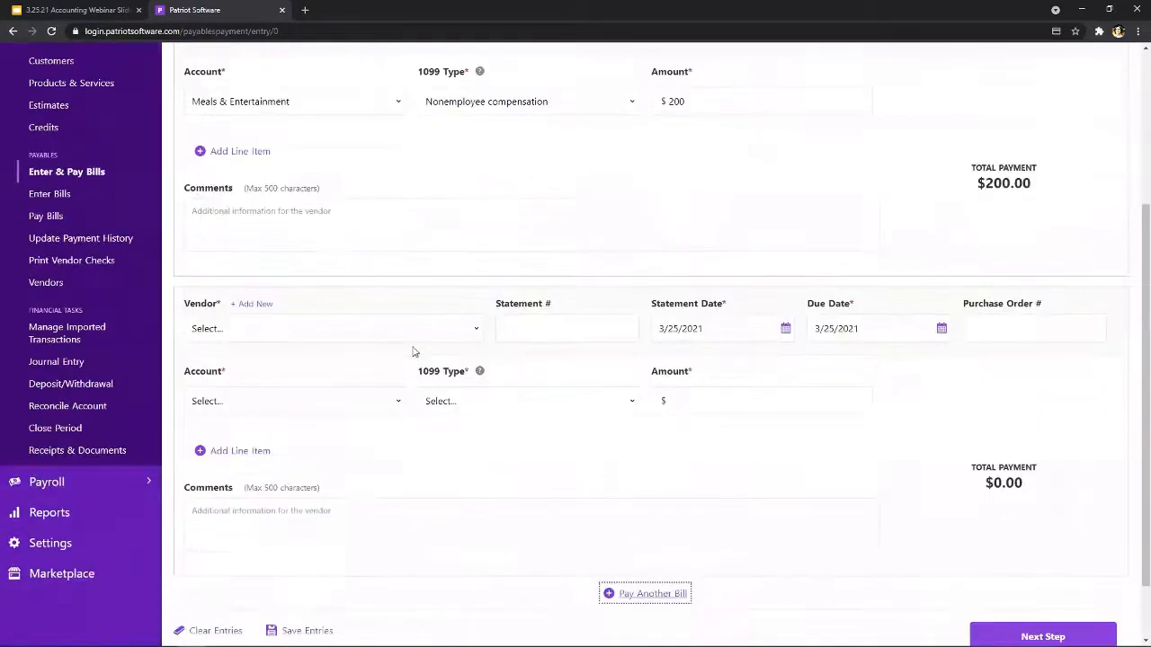
- Fill in the second bill for Vendor 3 with the Job Supplies & Materials account and an amount of $400
{"action": "left_click", "coordinate": [414, 334]}
{"action": "left_click", "coordinate": [270, 387]}
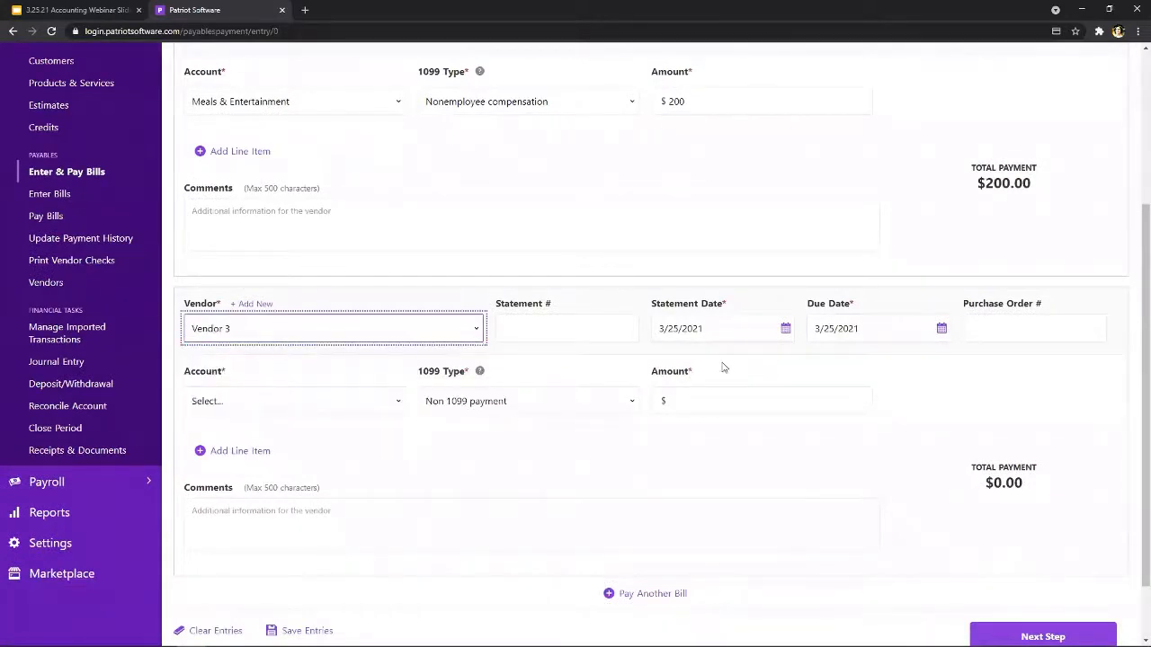
{"action": "left_click", "coordinate": [326, 403]}
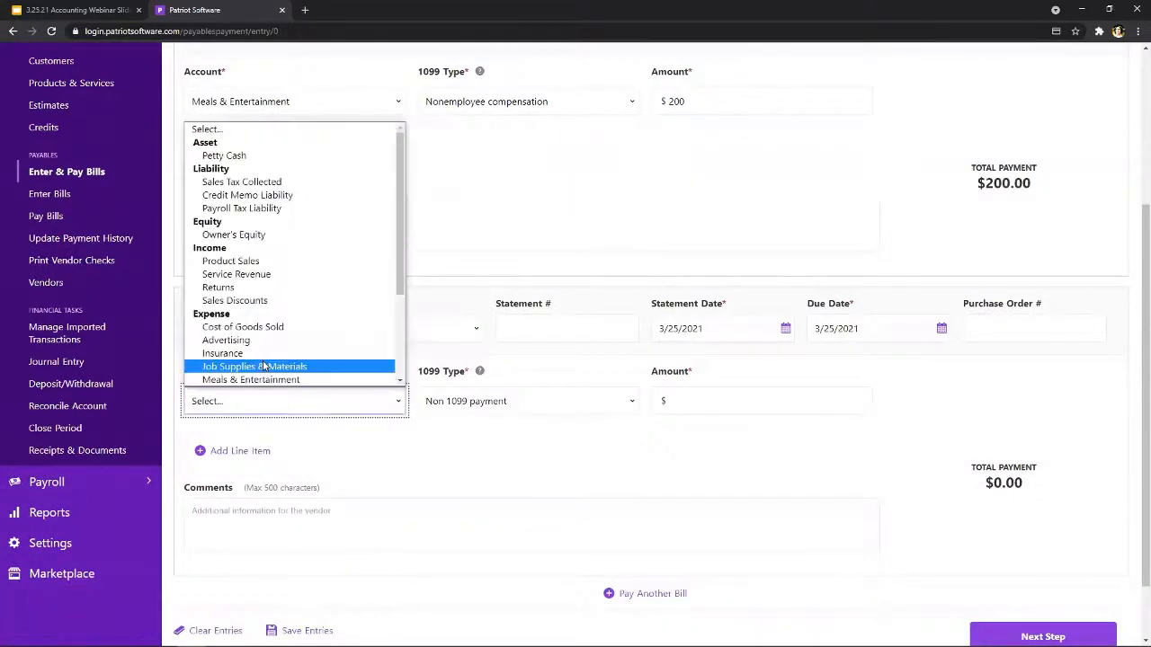
{"action": "left_click", "coordinate": [264, 367]}
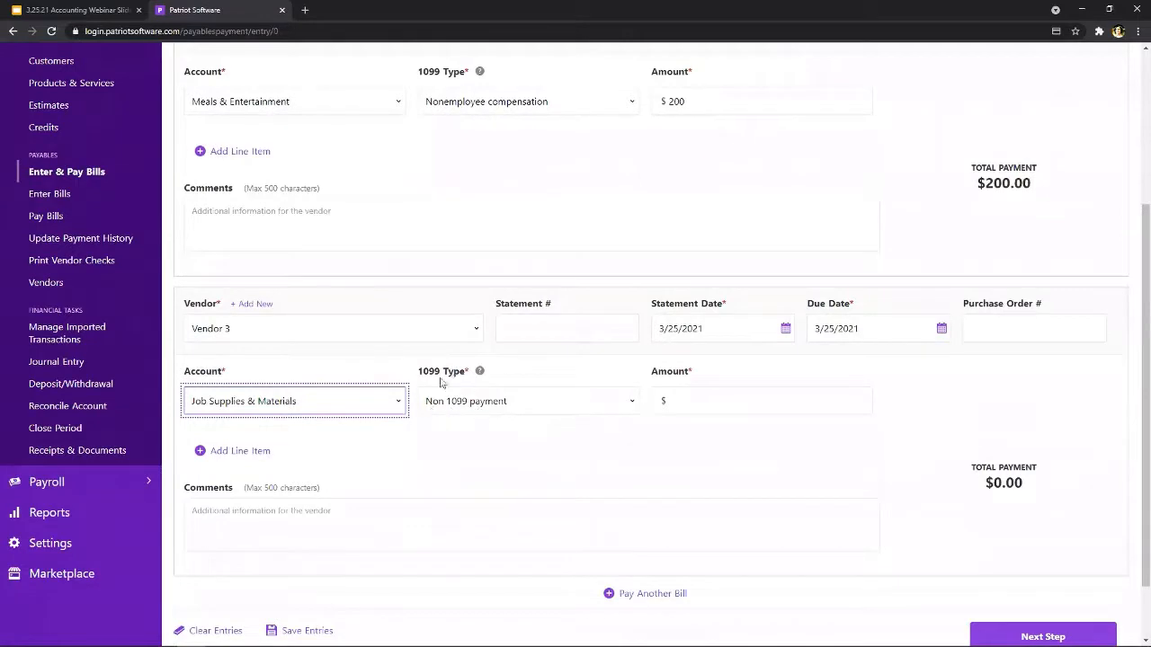
{"action": "left_click", "coordinate": [753, 402]}
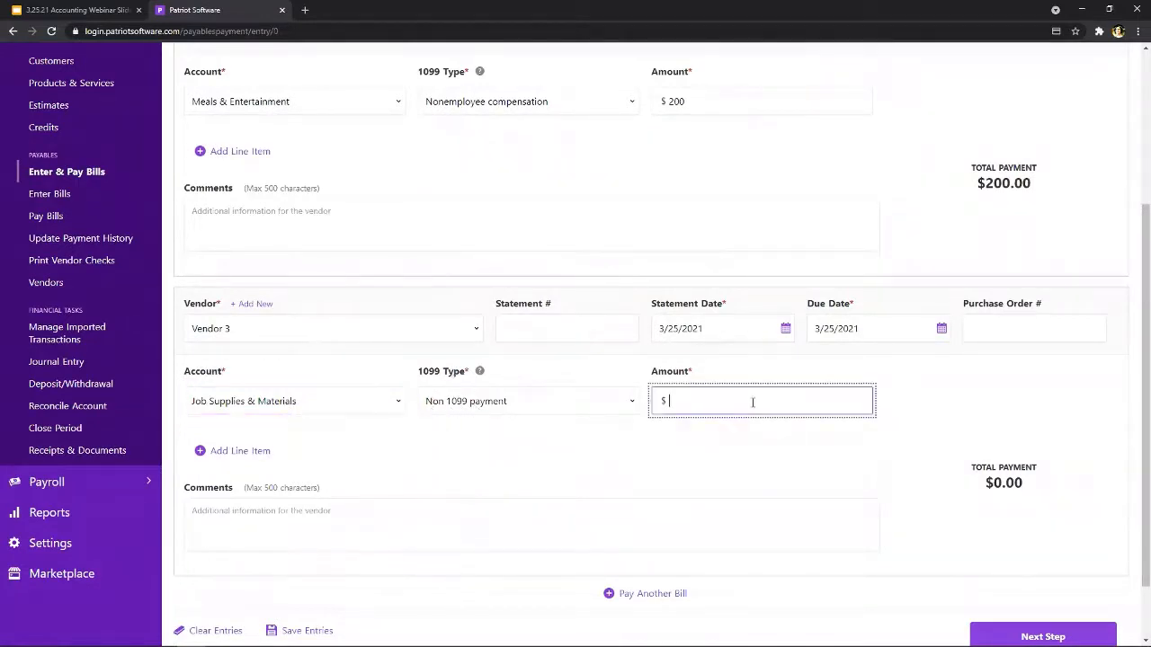
{"action": "type", "text": "400"}
{"action": "left_click", "coordinate": [818, 461]}
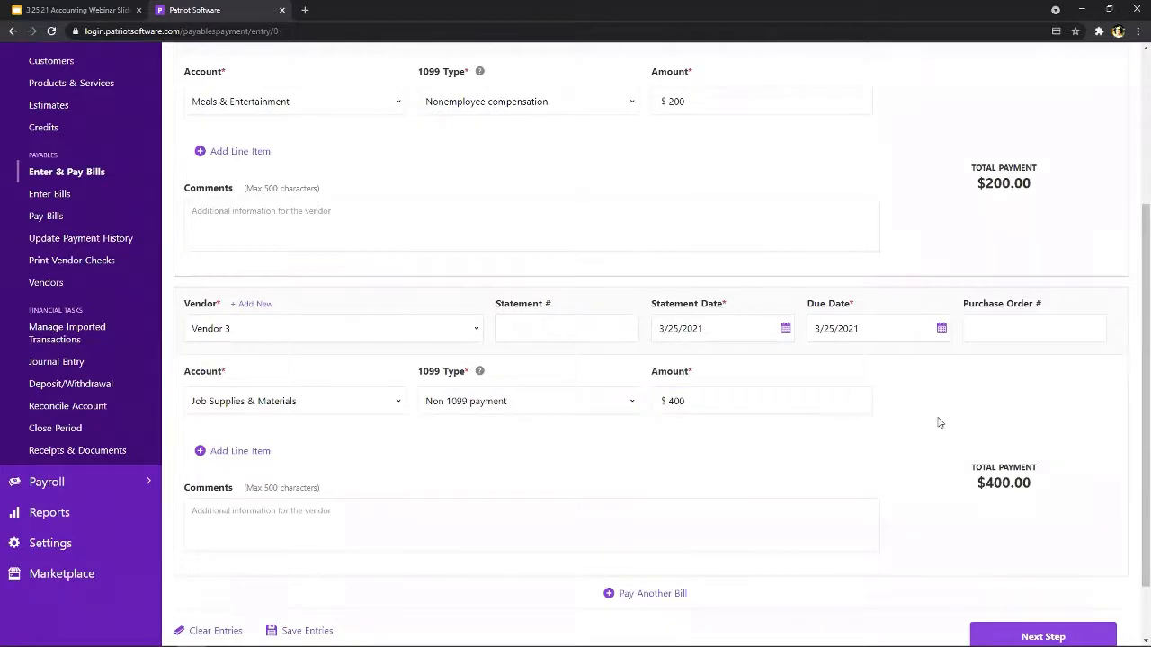
- Submit both vendor bills for approval, display the detailed payment breakdown, and approve the payments
{"action": "scroll", "coordinate": [939, 421], "scroll_direction": "down", "scroll_amount": 2}
{"action": "scroll", "coordinate": [938, 422], "scroll_direction": "up", "scroll_amount": 3}
{"action": "scroll", "coordinate": [920, 351], "scroll_direction": "down", "scroll_amount": 3}
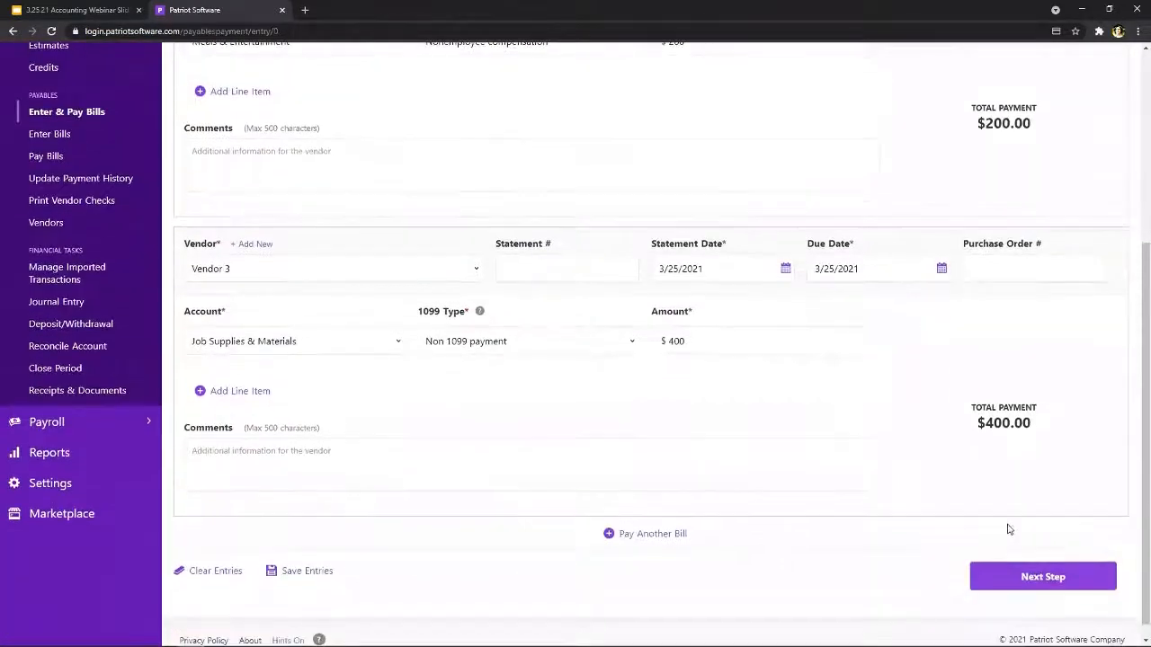
{"action": "left_click", "coordinate": [1012, 580]}
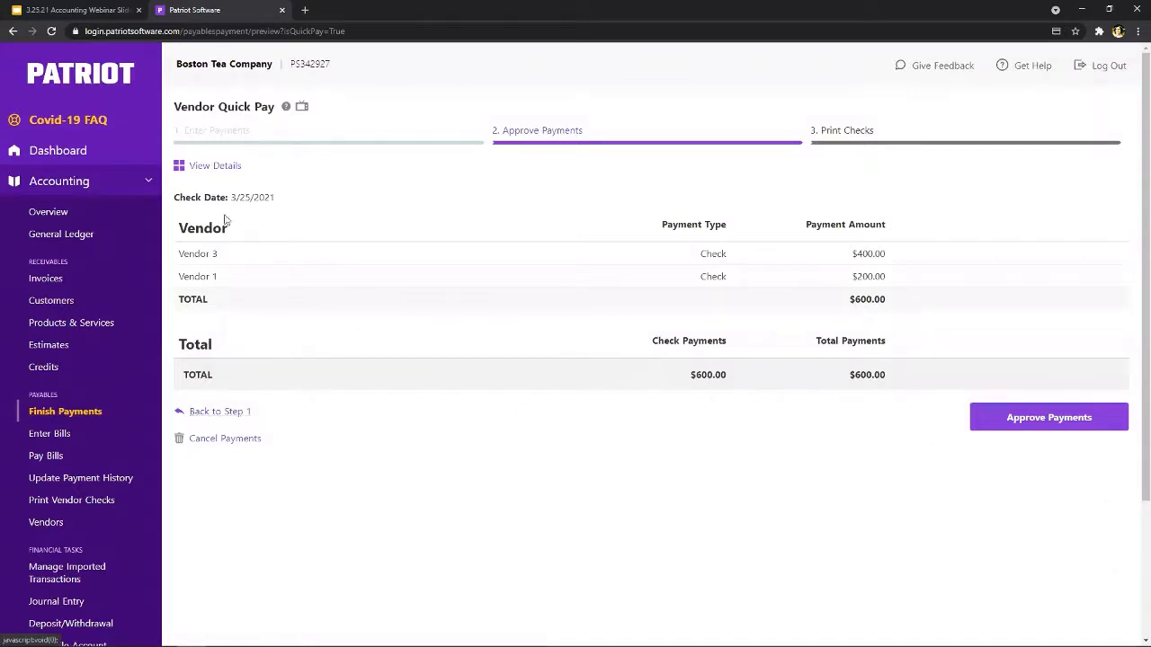
{"action": "left_click", "coordinate": [214, 167]}
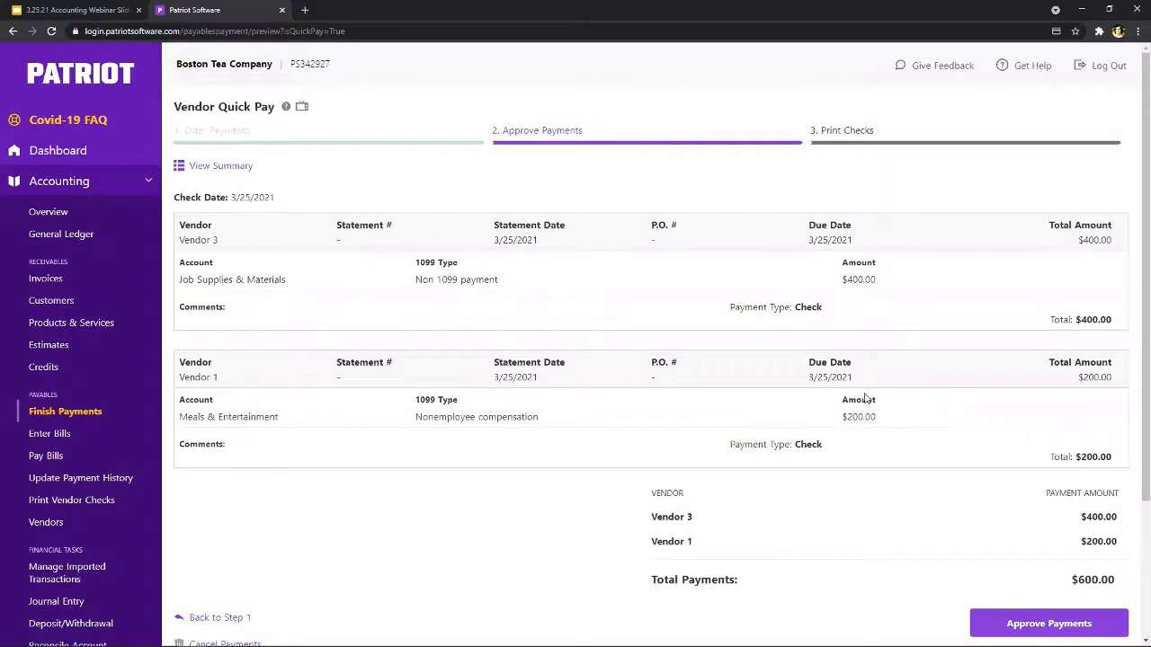
{"action": "left_click", "coordinate": [1008, 622]}
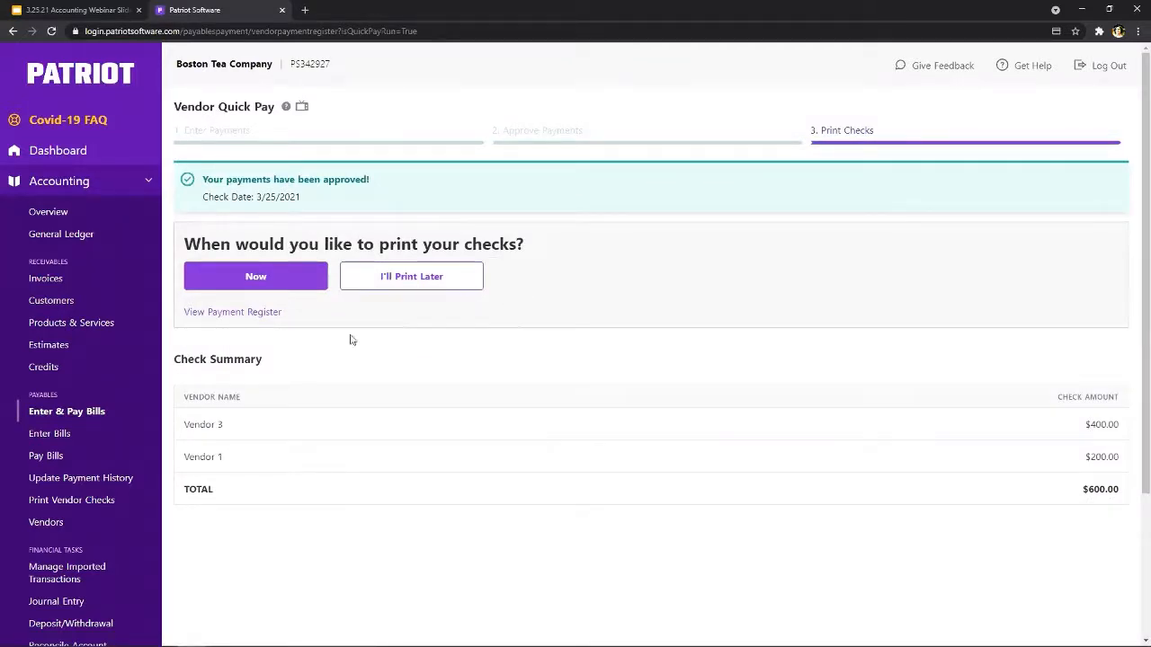
- Choose to print the vendor checks now and download them with 100 as the starting check number
{"action": "left_click", "coordinate": [308, 285]}
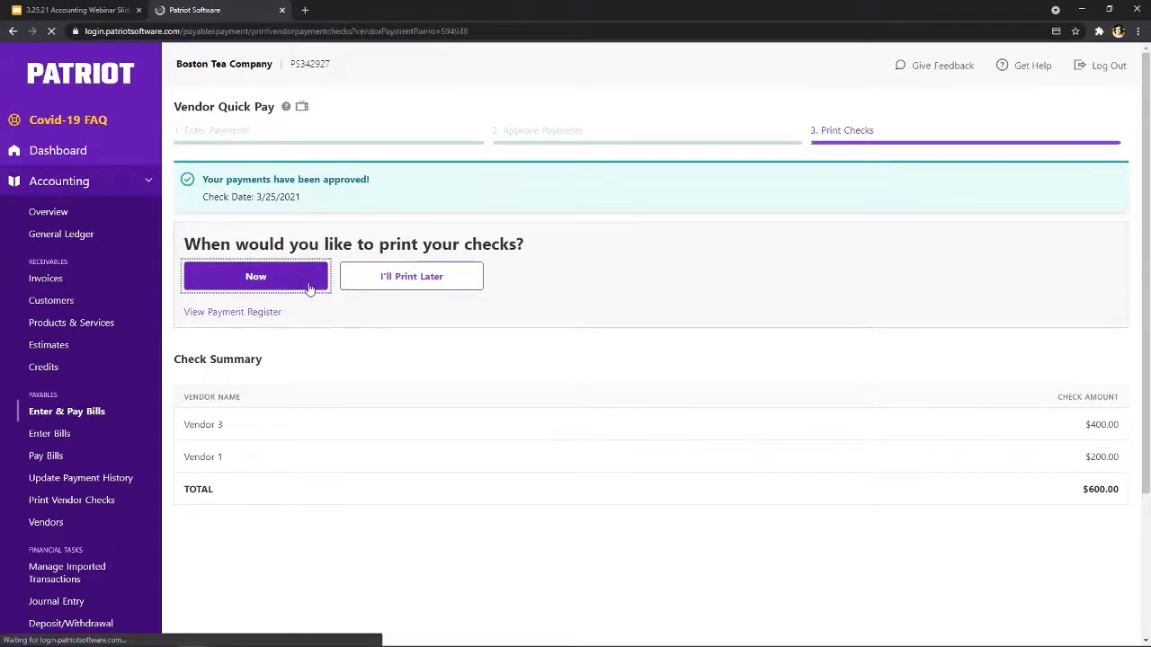
{"action": "left_click", "coordinate": [284, 191]}
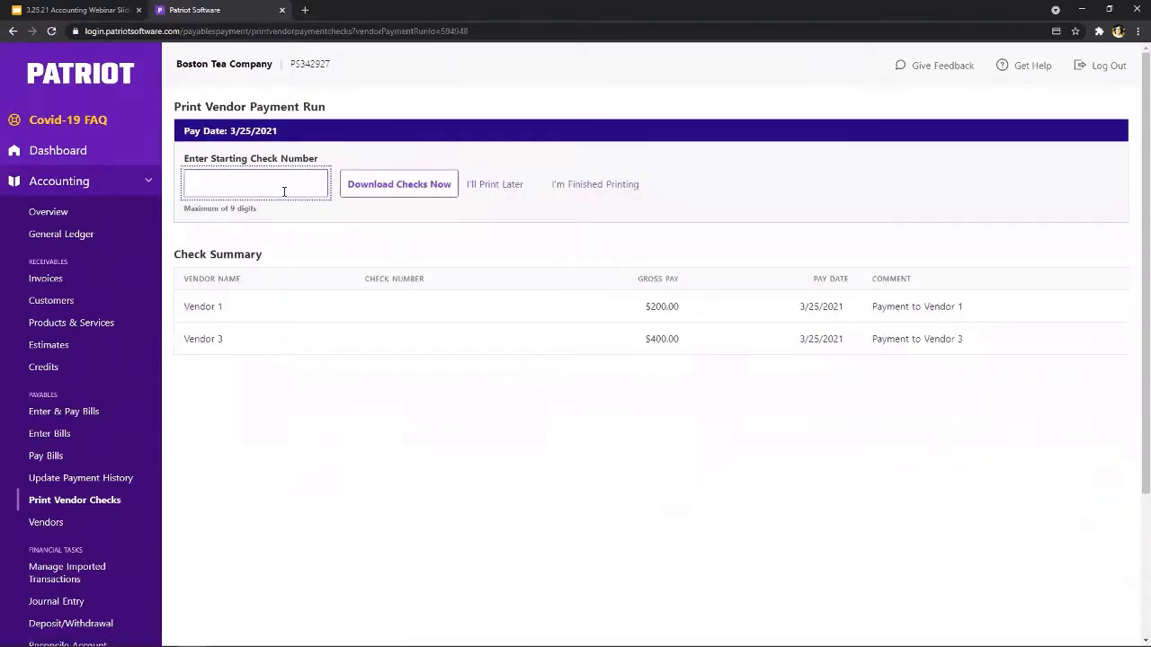
{"action": "type", "text": "100"}
{"action": "left_click", "coordinate": [379, 219]}
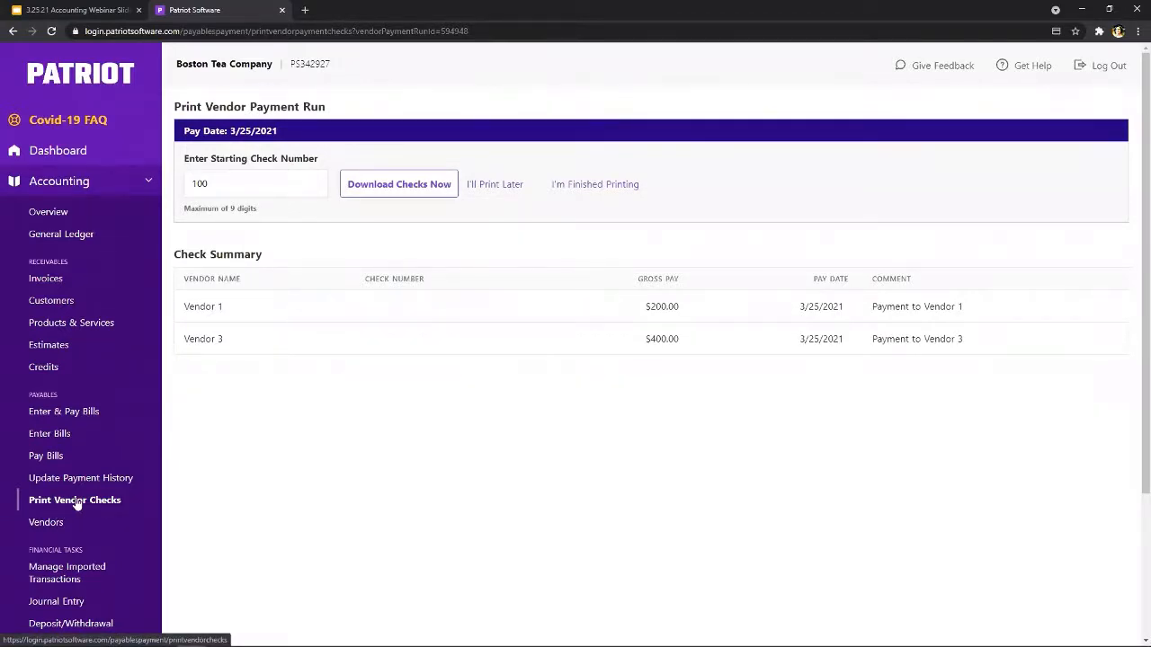
{"action": "left_click", "coordinate": [405, 183]}
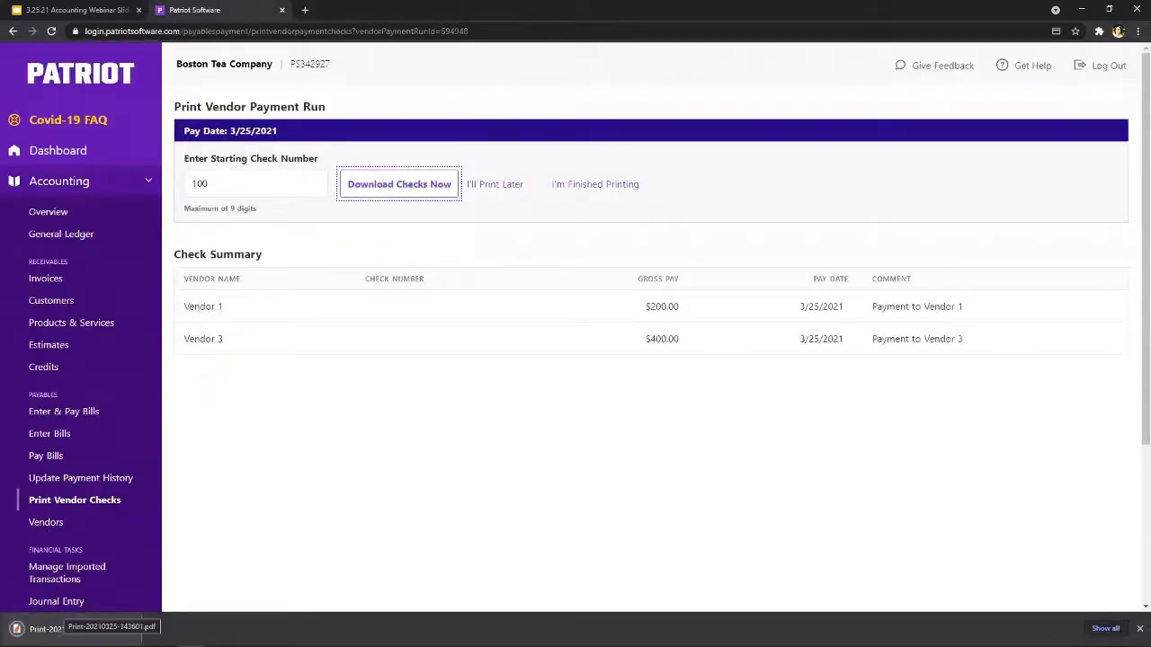
- Look over both vendor checks in the downloaded PDF, close it, and mark the checks as finished printing
{"action": "left_click", "coordinate": [57, 626]}
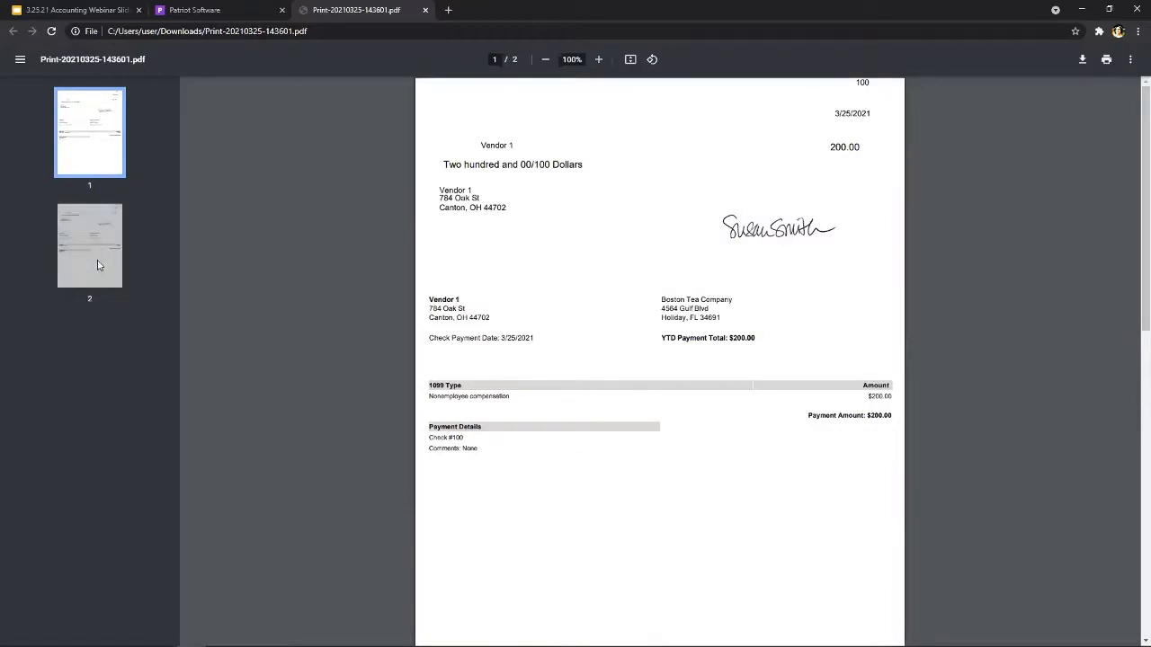
{"action": "left_click", "coordinate": [99, 265]}
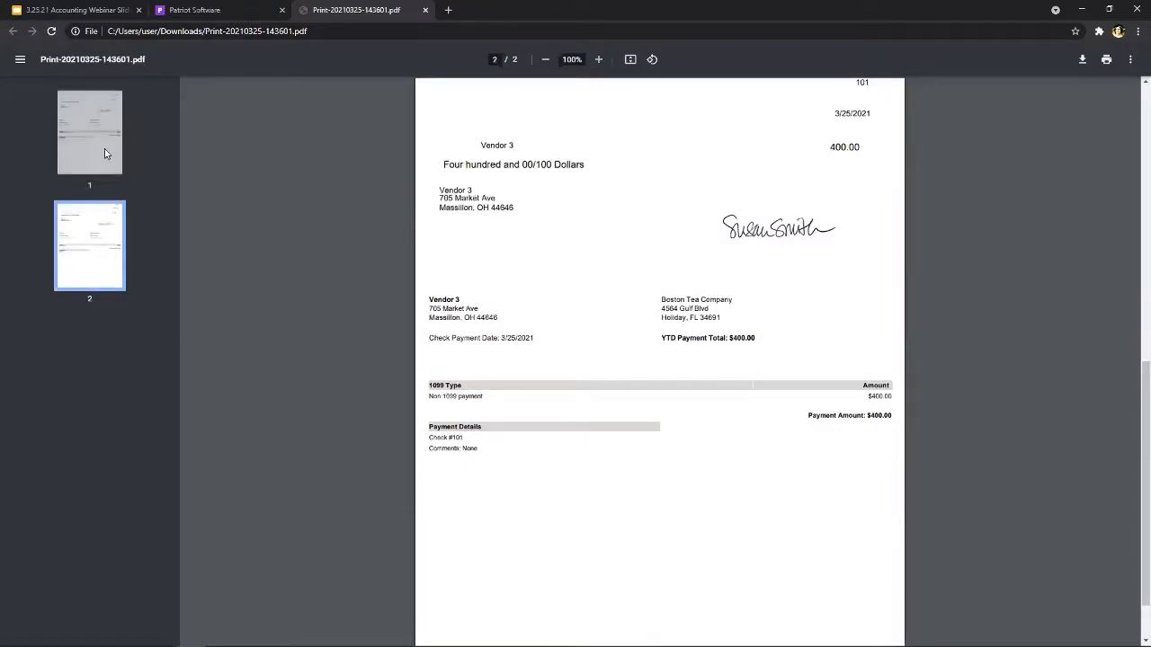
{"action": "left_click", "coordinate": [424, 11]}
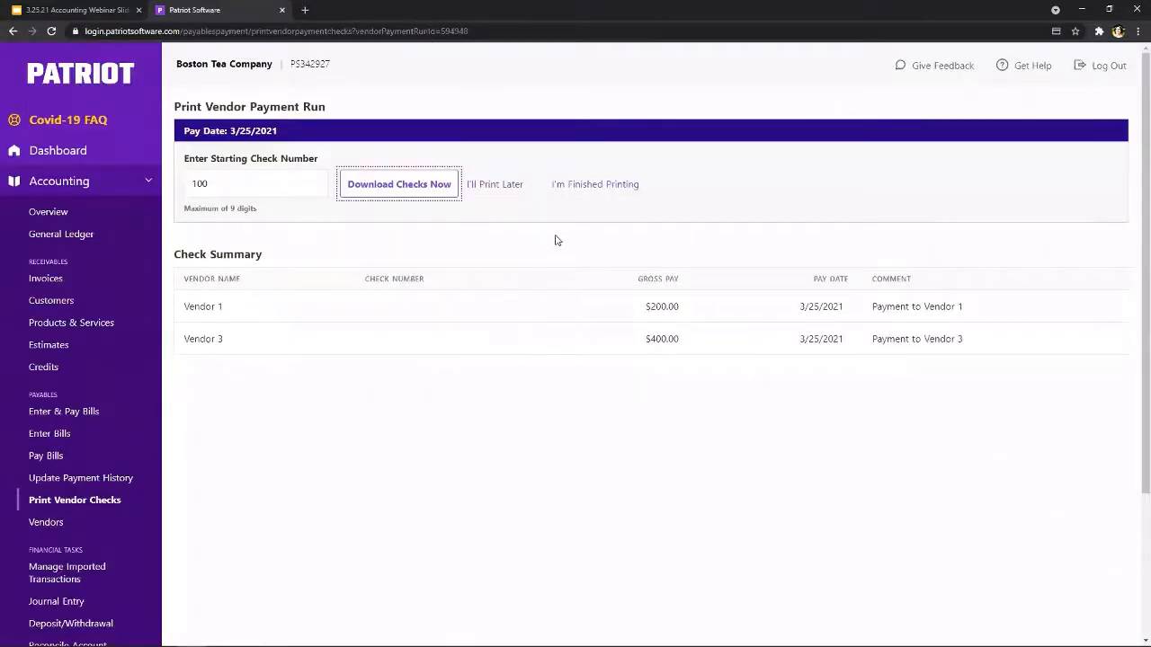
{"action": "left_click", "coordinate": [584, 186]}
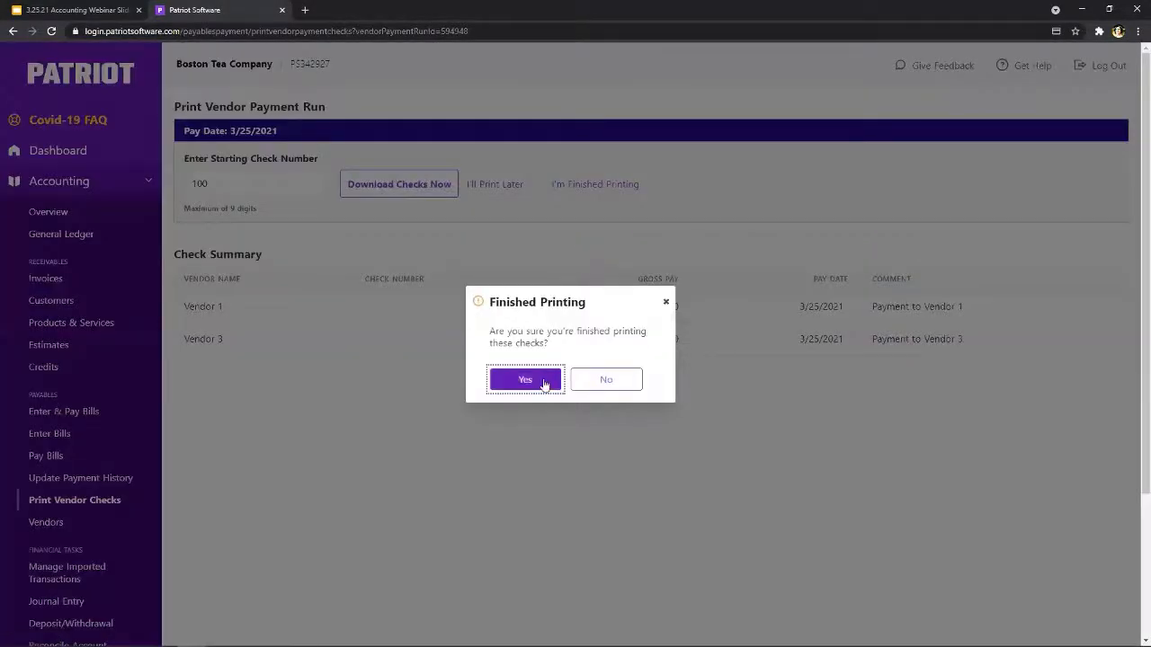
{"action": "left_click", "coordinate": [525, 380]}
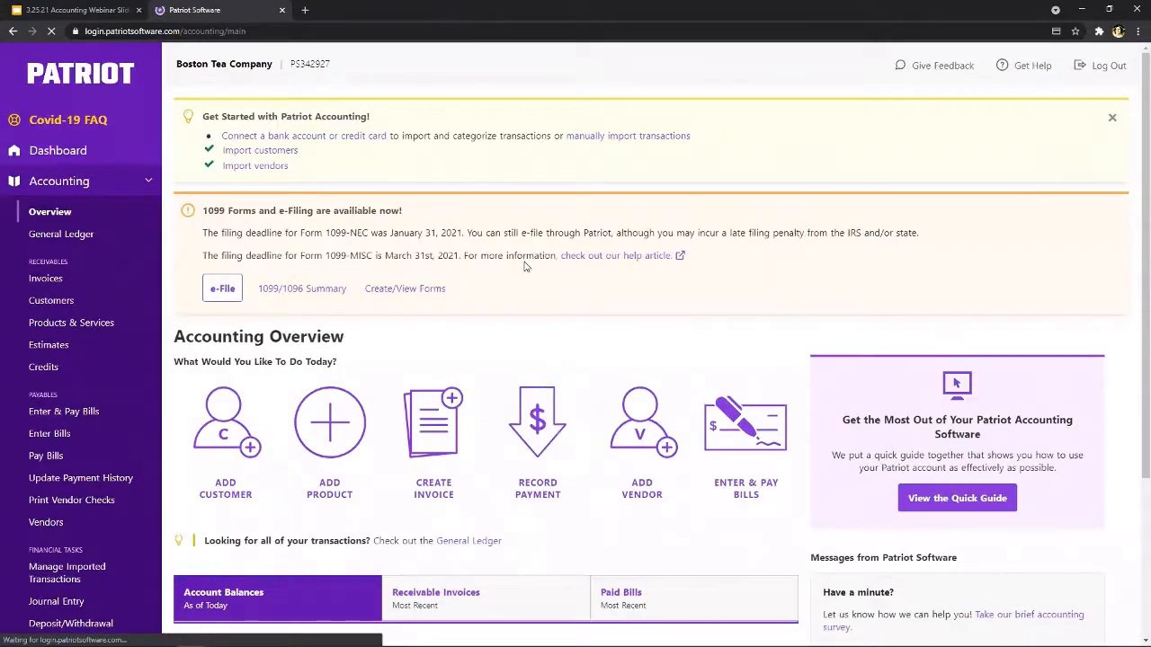
- Open the Update Vendor Payment History form and look at its vendor choices
{"action": "scroll", "coordinate": [553, 308], "scroll_direction": "down", "scroll_amount": 2}
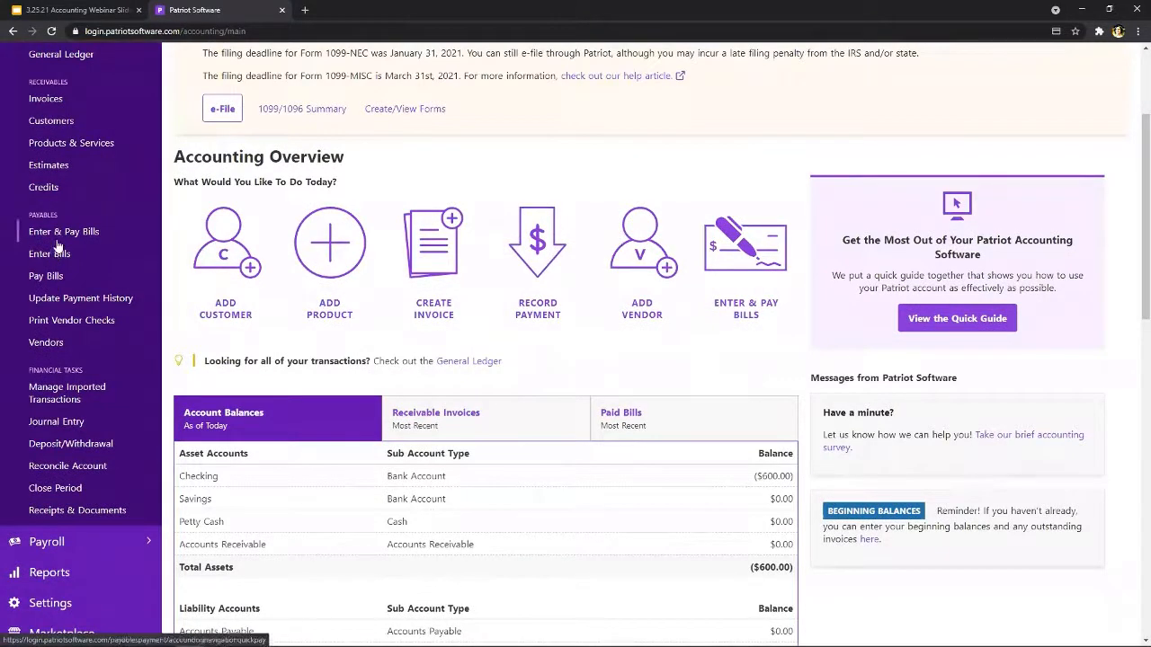
{"action": "left_click", "coordinate": [69, 300]}
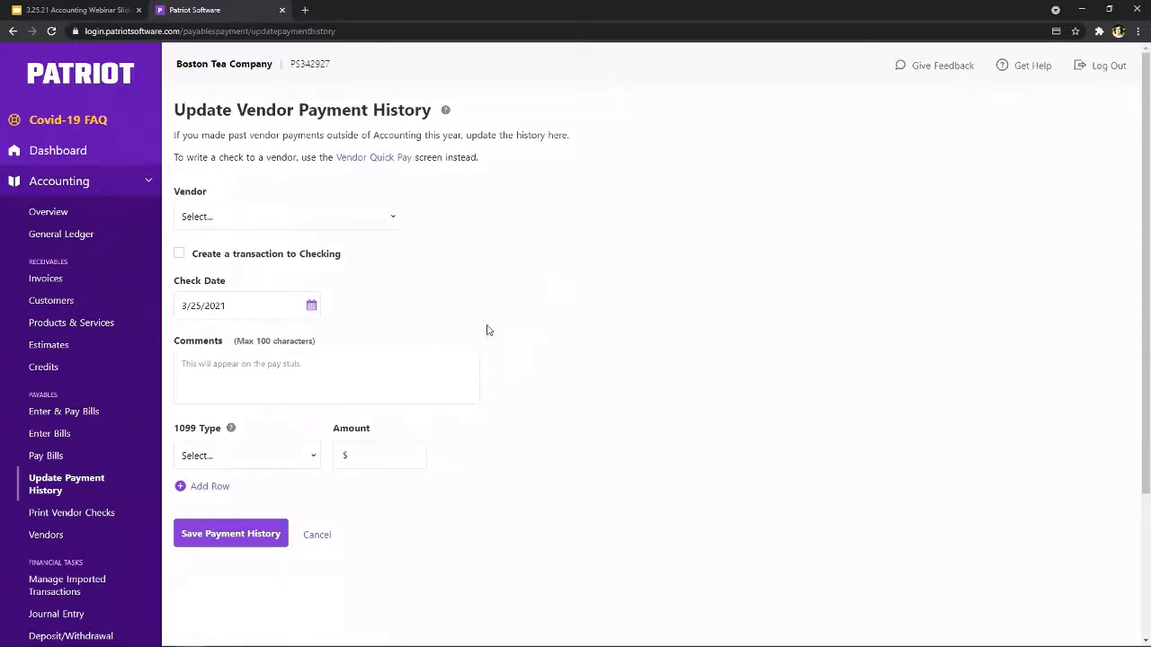
{"action": "left_click", "coordinate": [358, 220]}
{"action": "left_click", "coordinate": [360, 221]}
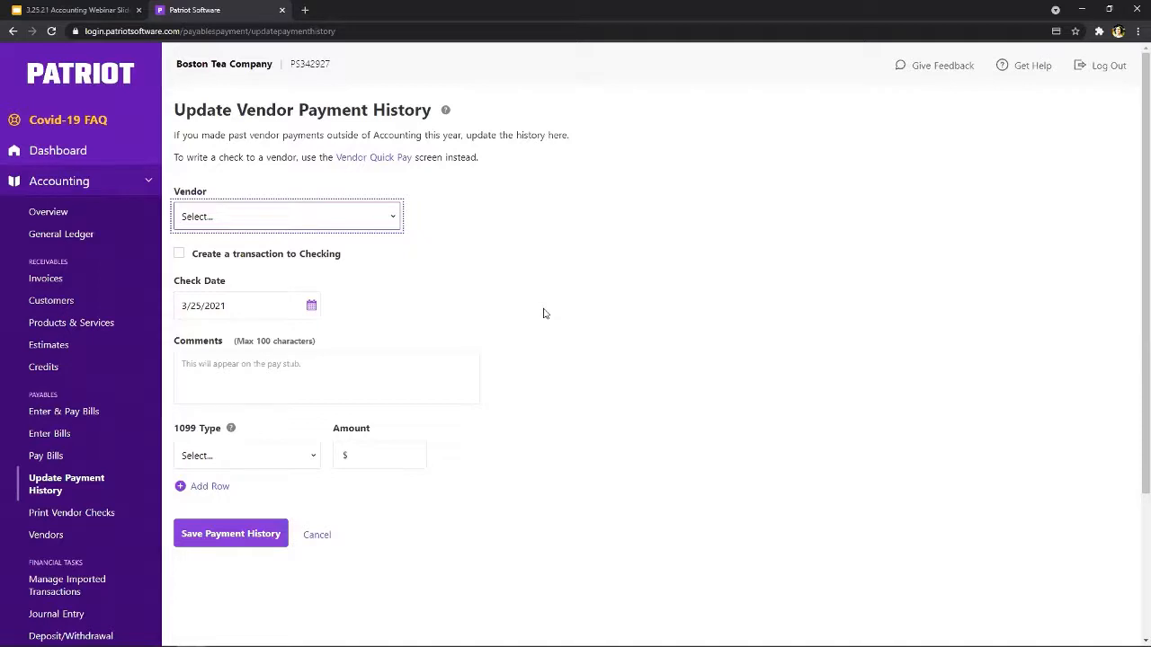
- Open the company's list of vendors
{"action": "scroll", "coordinate": [551, 313], "scroll_direction": "down", "scroll_amount": 1}
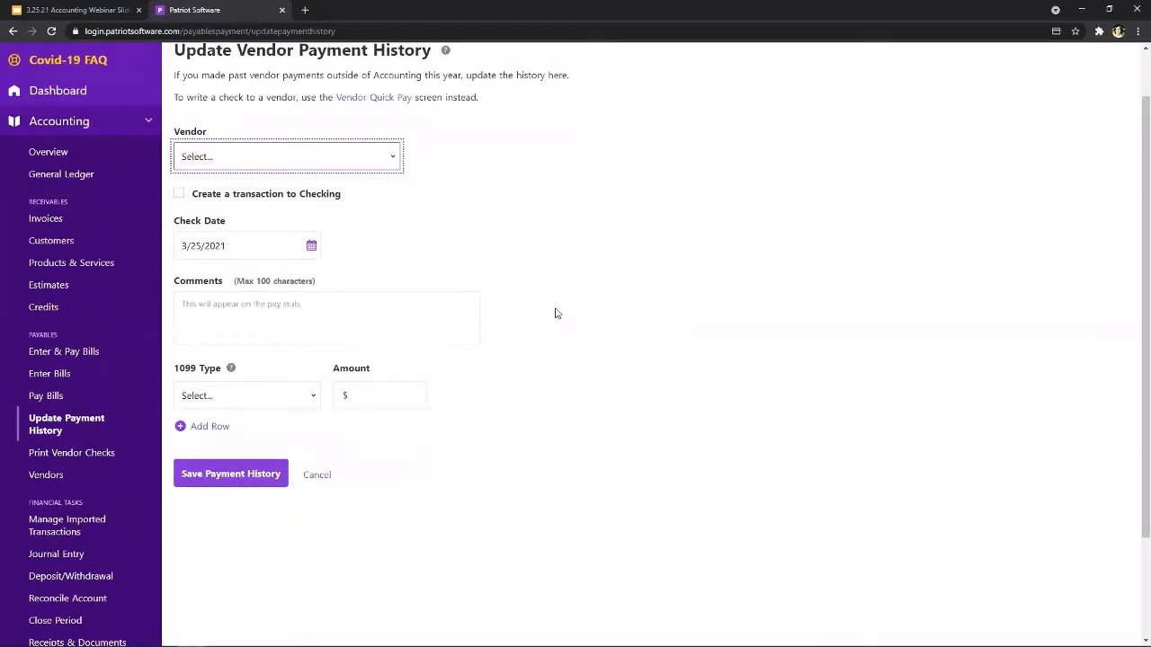
{"action": "scroll", "coordinate": [555, 313], "scroll_direction": "down", "scroll_amount": 2}
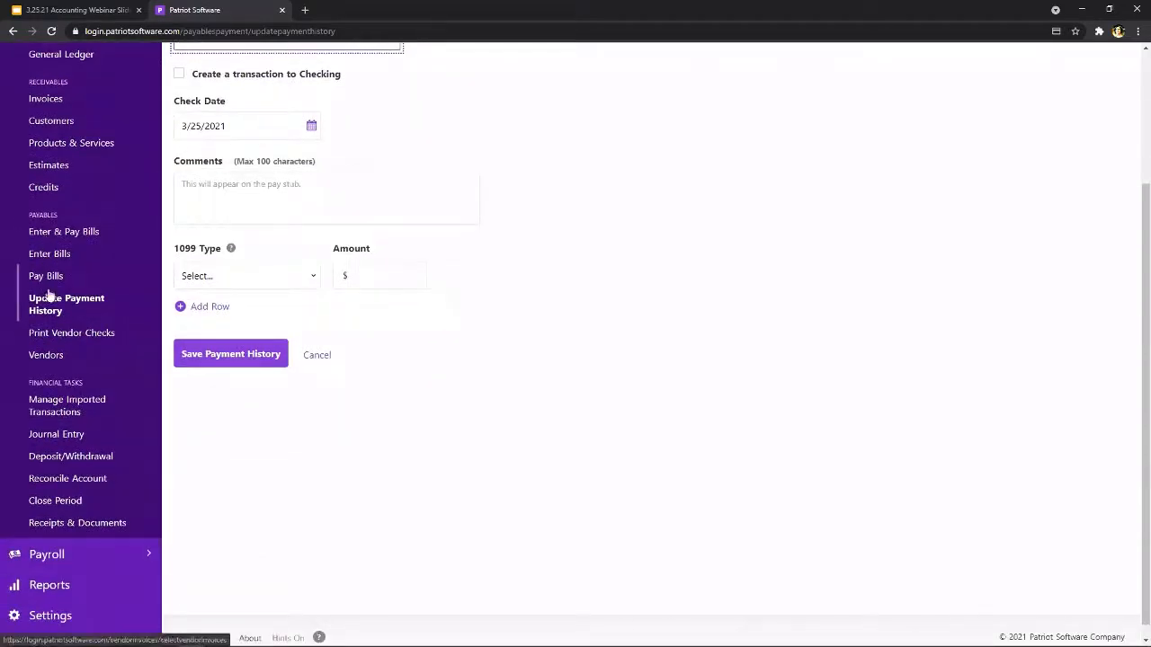
{"action": "left_click", "coordinate": [46, 356]}
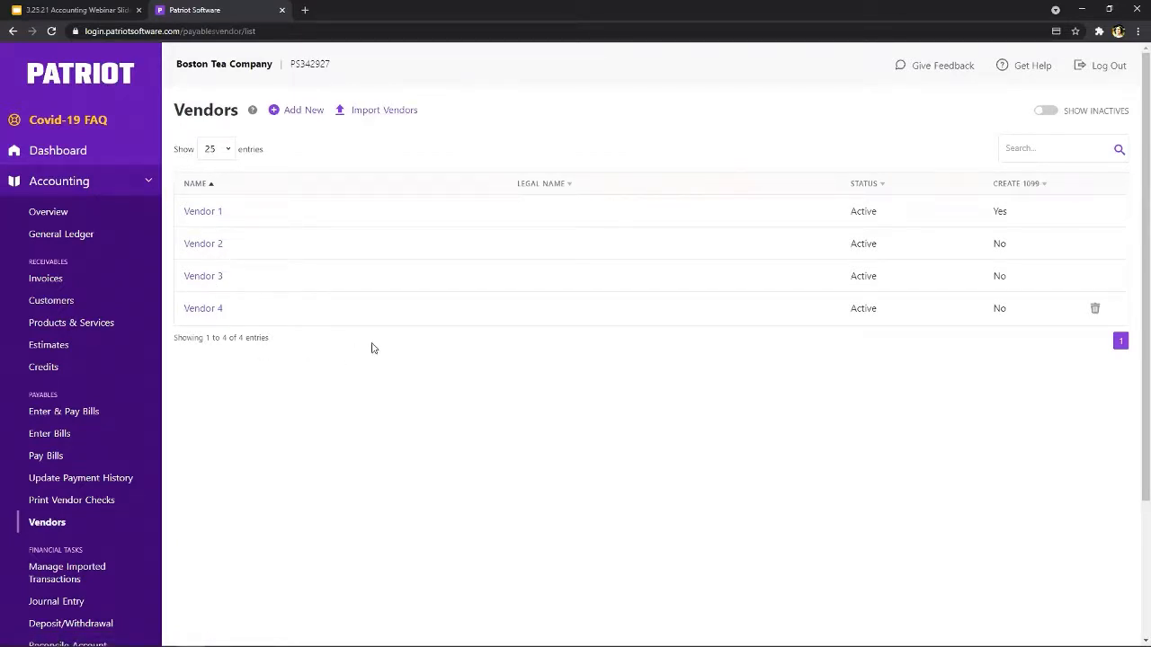
- Open the page for managing imported transactions and view its import options
{"action": "scroll", "coordinate": [369, 347], "scroll_direction": "down", "scroll_amount": 1}
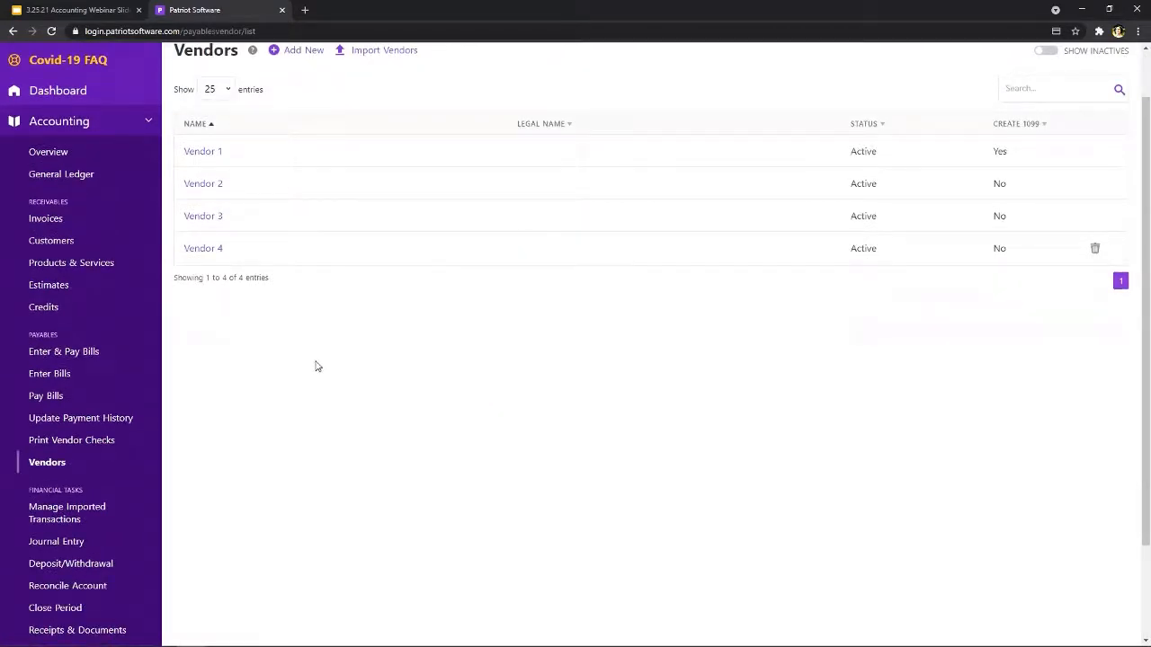
{"action": "scroll", "coordinate": [66, 388], "scroll_direction": "down", "scroll_amount": 2}
{"action": "left_click", "coordinate": [64, 391]}
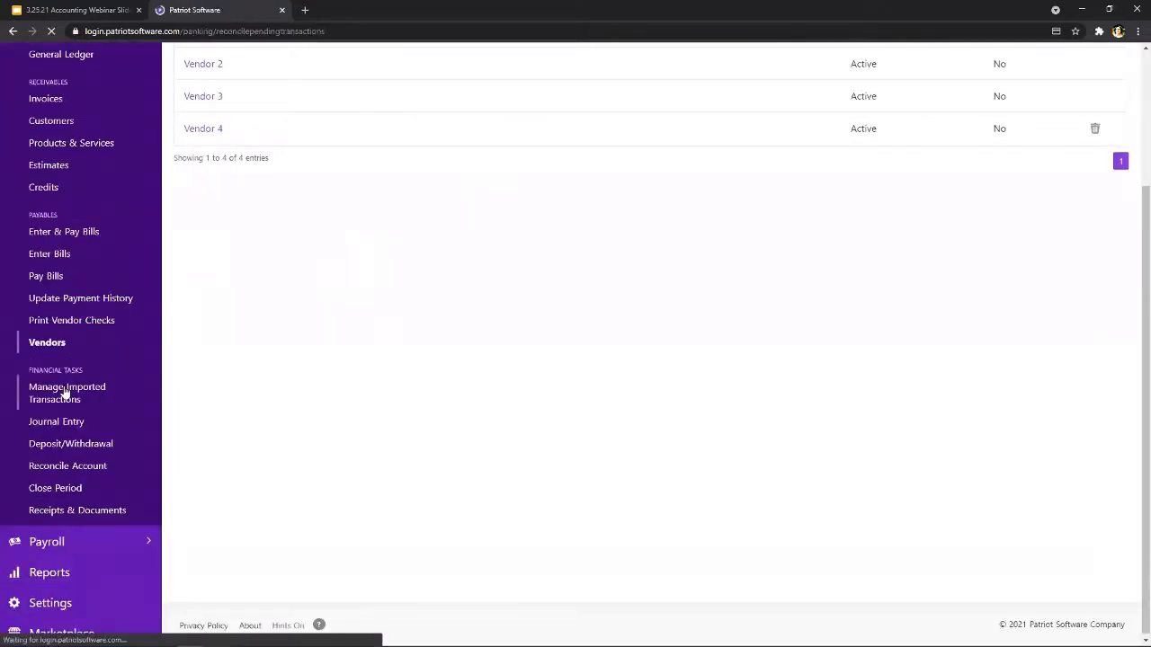
{"action": "scroll", "coordinate": [96, 516], "scroll_direction": "down", "scroll_amount": 1}
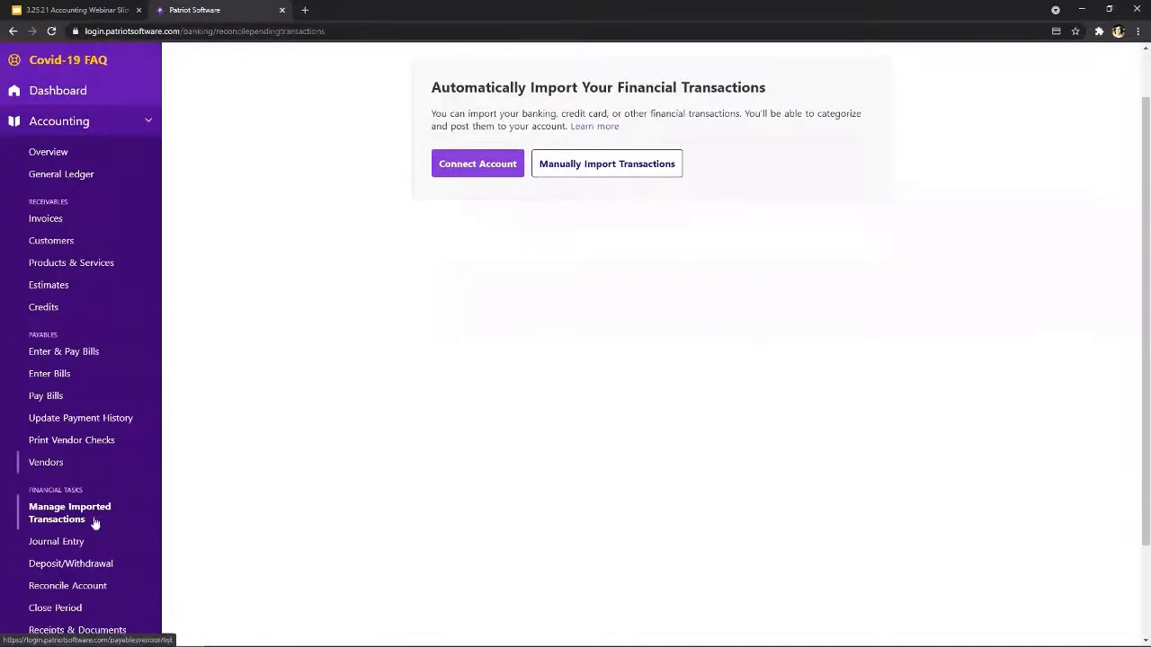
{"action": "scroll", "coordinate": [730, 387], "scroll_direction": "up", "scroll_amount": 1}
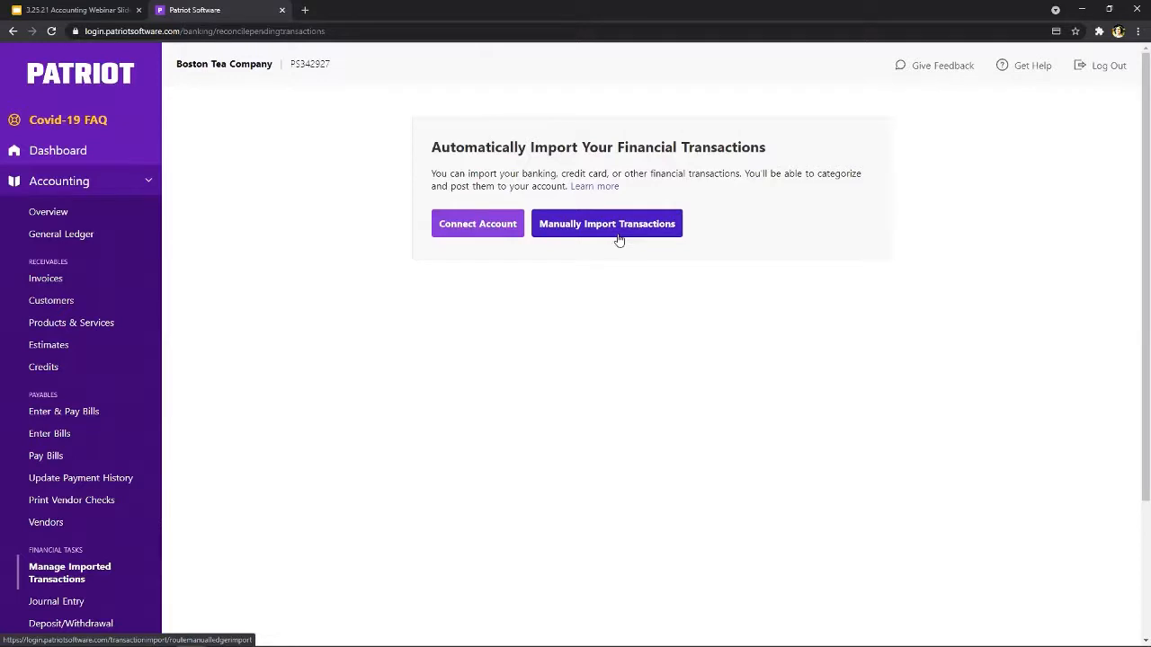
- Start connecting a new bank account through Plaid and select Chase as the bank
{"action": "left_click", "coordinate": [485, 235]}
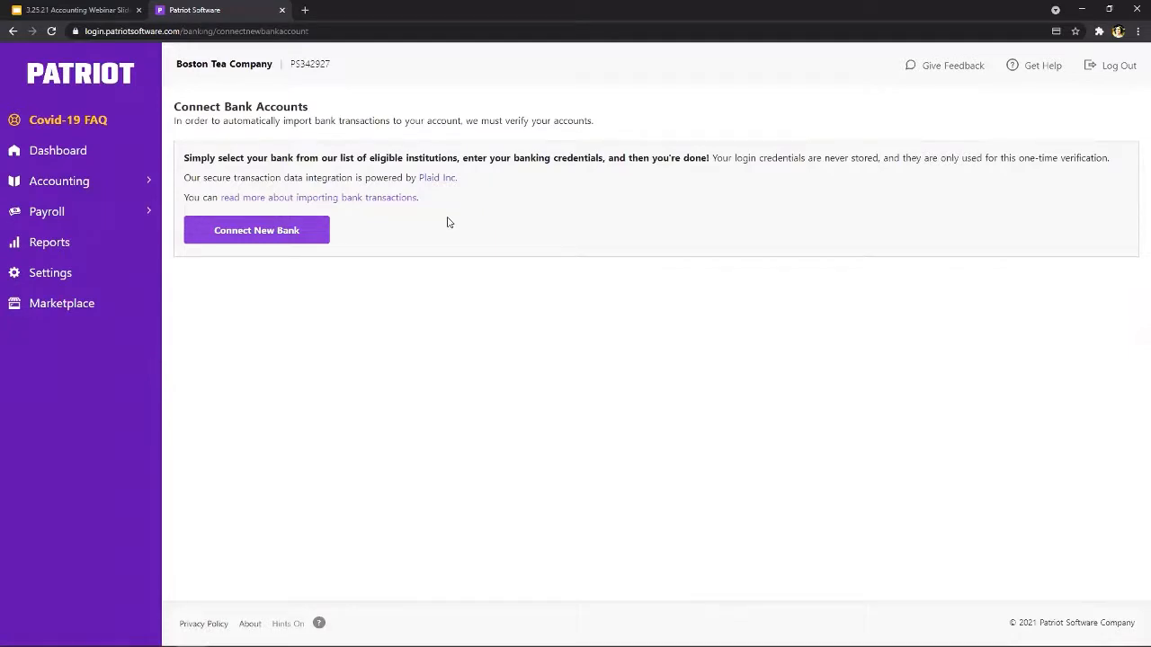
{"action": "left_click", "coordinate": [305, 236]}
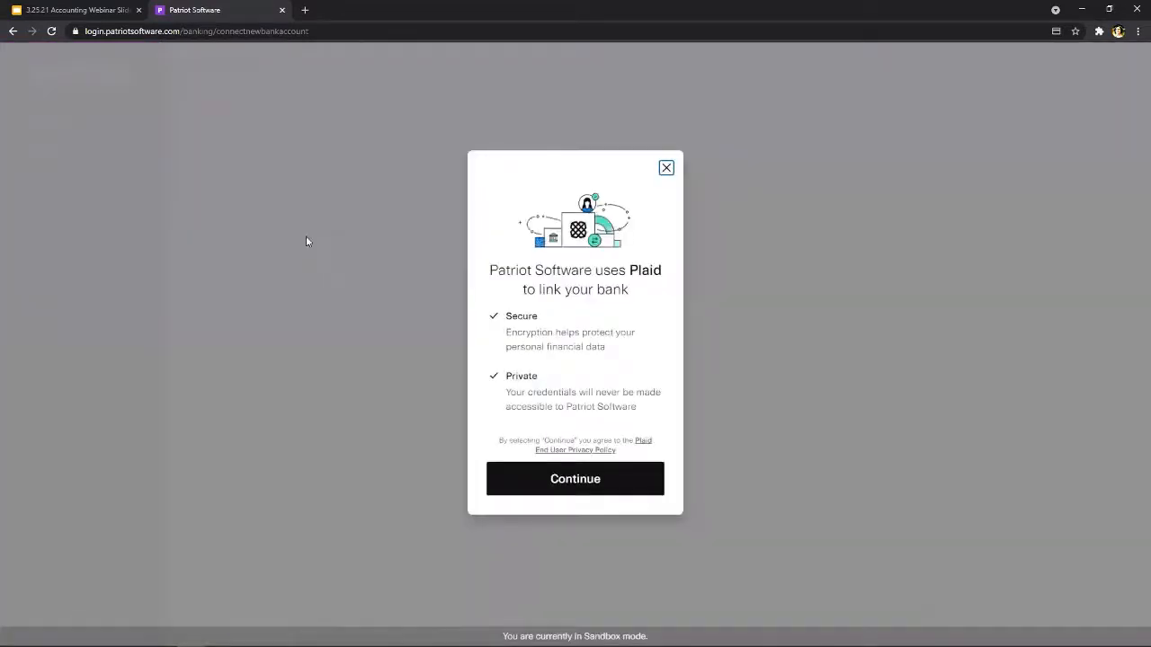
{"action": "left_click", "coordinate": [624, 487]}
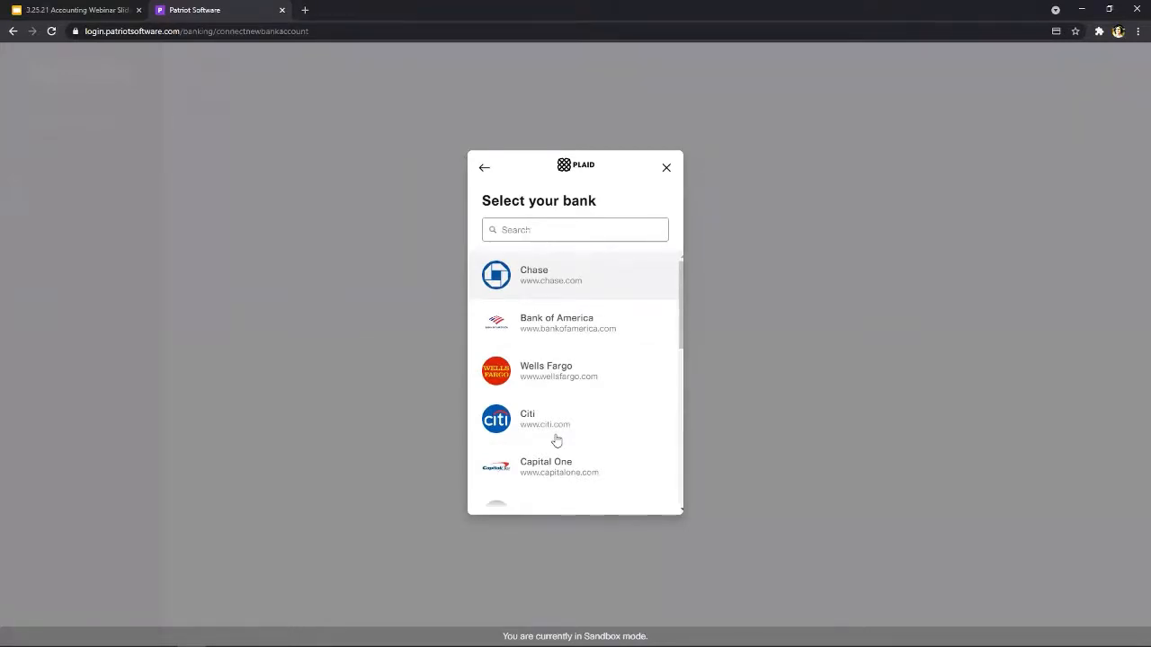
{"action": "left_click", "coordinate": [545, 283]}
- Sign in to Chase with the bank user ID and password, and continue past the account linking confirmation
{"action": "left_click", "coordinate": [540, 295]}
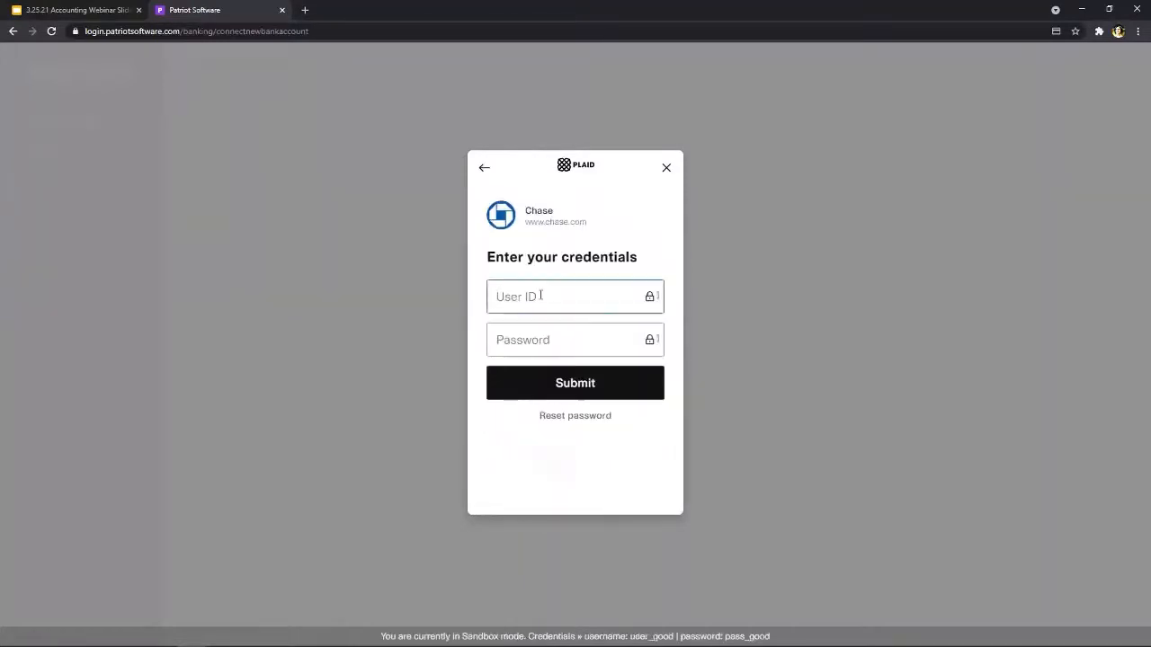
{"action": "type", "text": "user_good"}
{"action": "key", "text": "Tab"}
{"action": "type", "text": "pass_"}
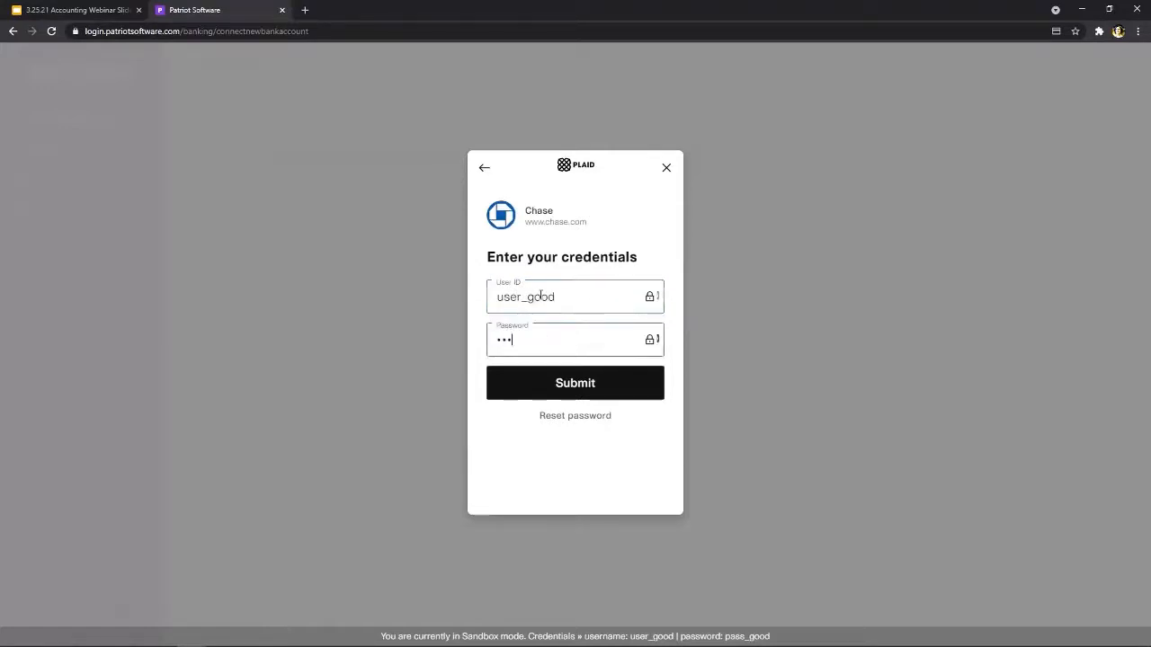
{"action": "key", "text": "BackSpace"}
{"action": "key", "text": "BackSpace"}
{"action": "key", "text": "BackSpace"}
{"action": "key", "text": "BackSpace"}
{"action": "key", "text": "BackSpace"}
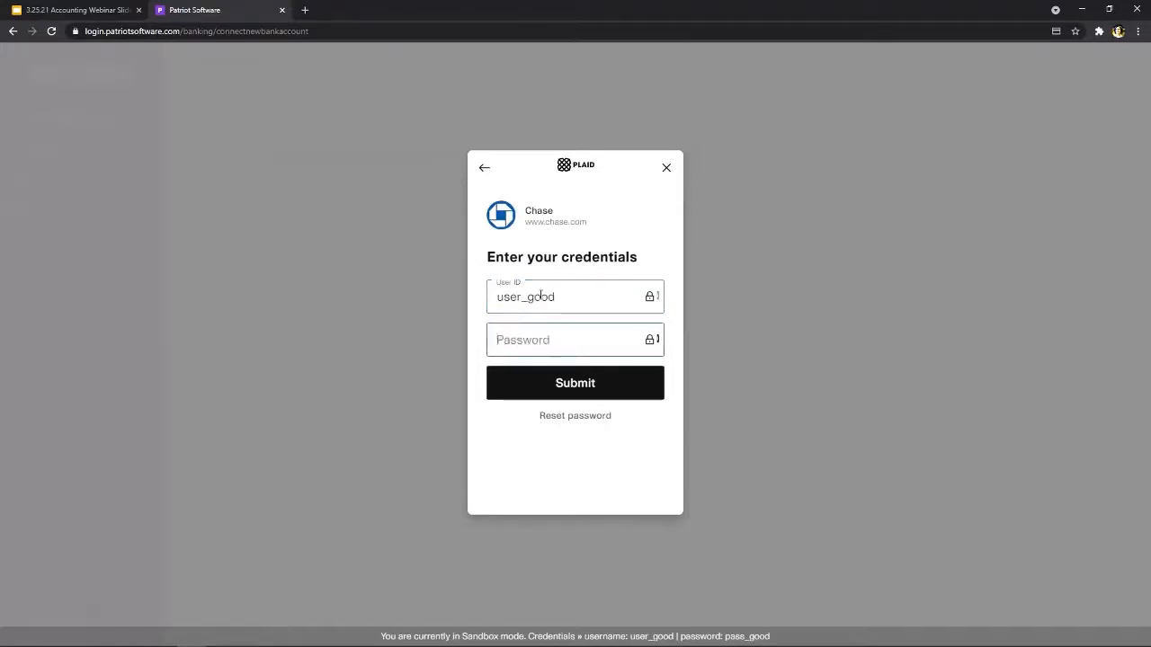
{"action": "type", "text": "pass_good"}
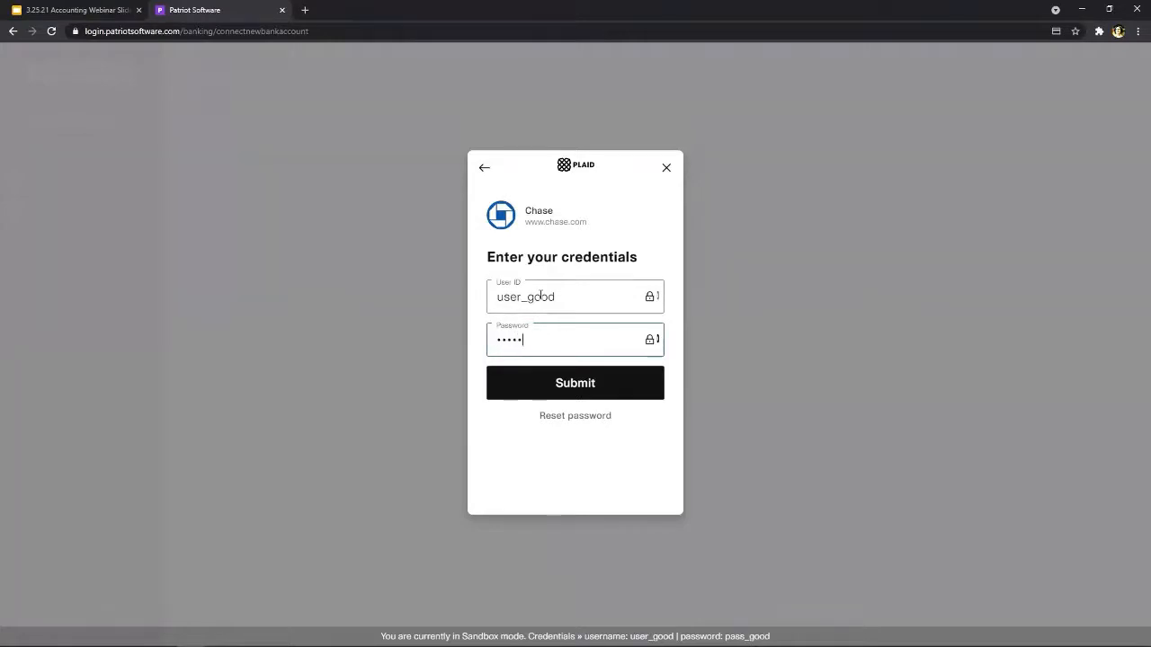
{"action": "key", "text": "Return"}
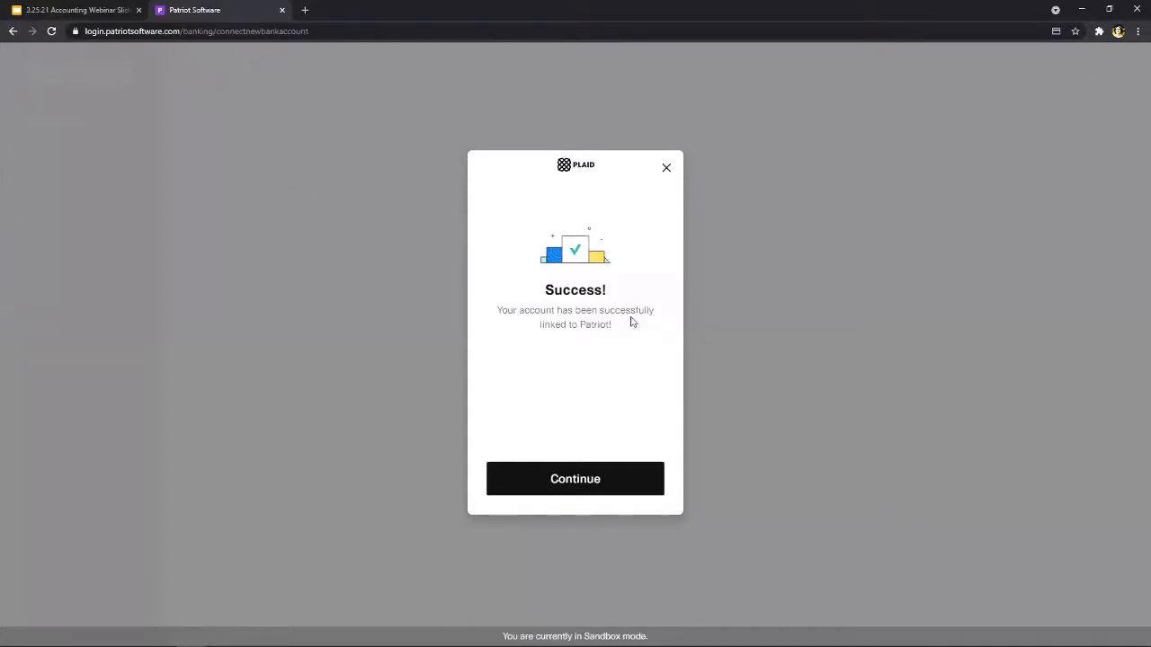
{"action": "left_click", "coordinate": [597, 481]}
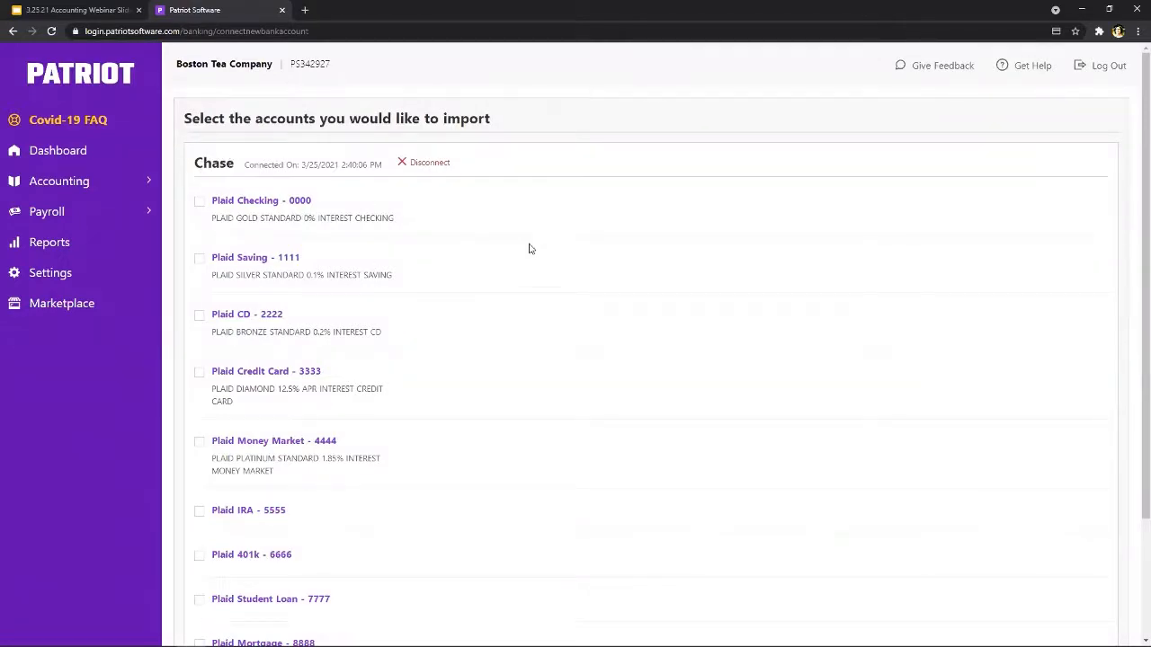
- Choose only the Plaid Checking account from the connected Chase accounts for import and save the selection
{"action": "scroll", "coordinate": [540, 254], "scroll_direction": "down", "scroll_amount": 2}
{"action": "scroll", "coordinate": [516, 403], "scroll_direction": "up", "scroll_amount": 2}
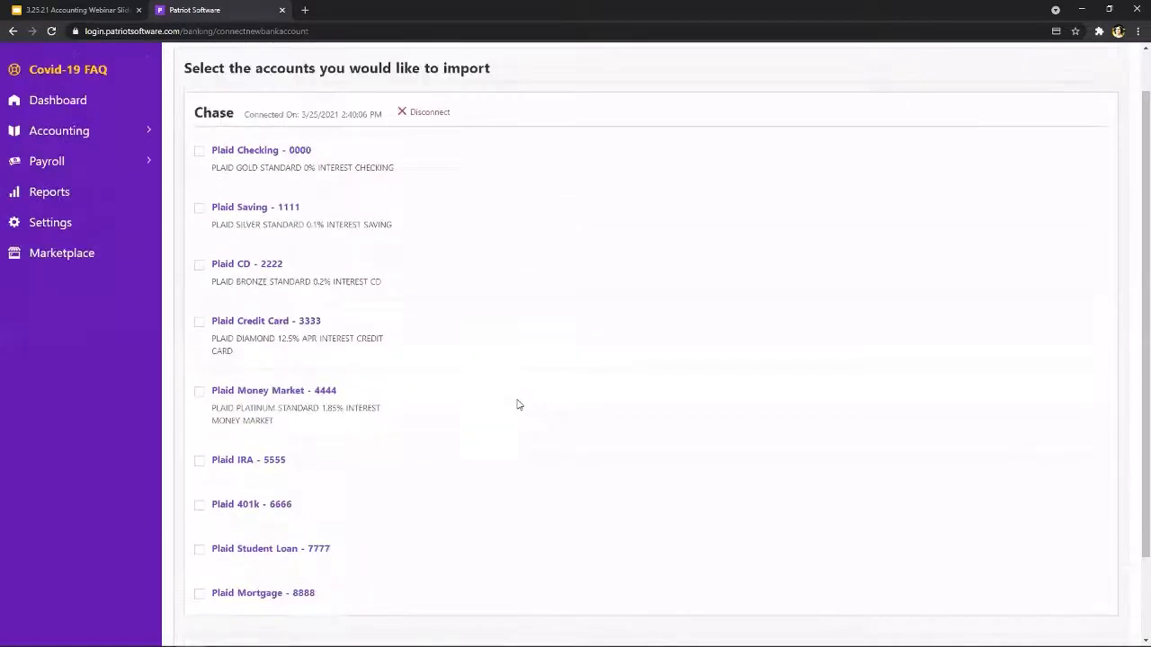
{"action": "left_click", "coordinate": [200, 201]}
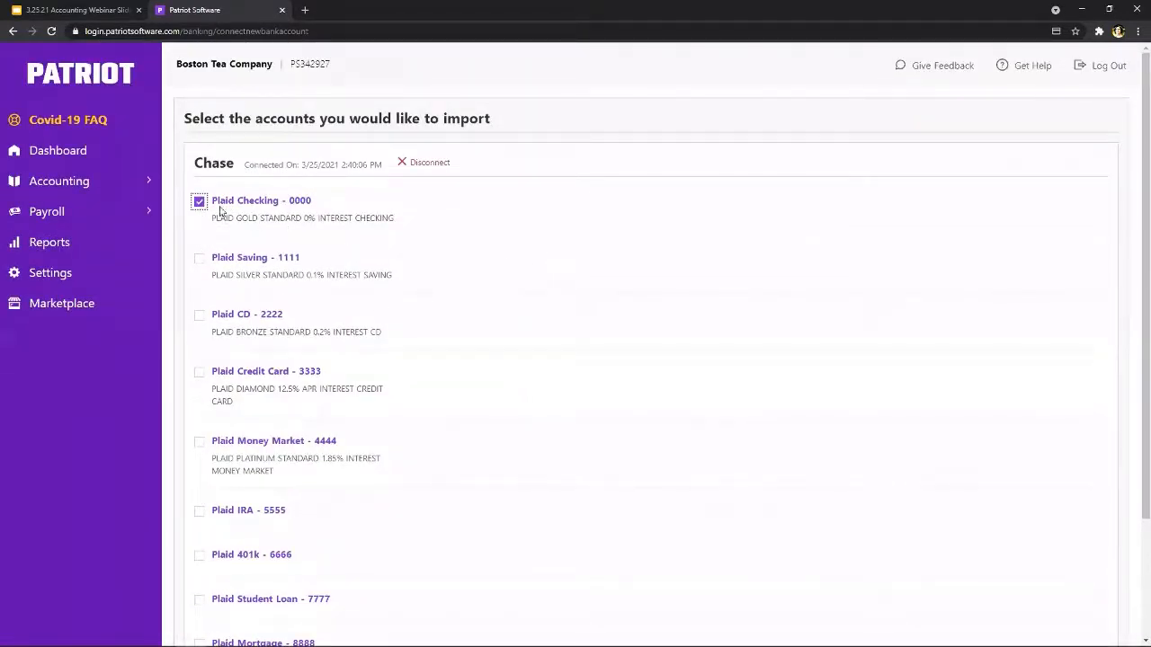
{"action": "scroll", "coordinate": [650, 323], "scroll_direction": "down", "scroll_amount": 2}
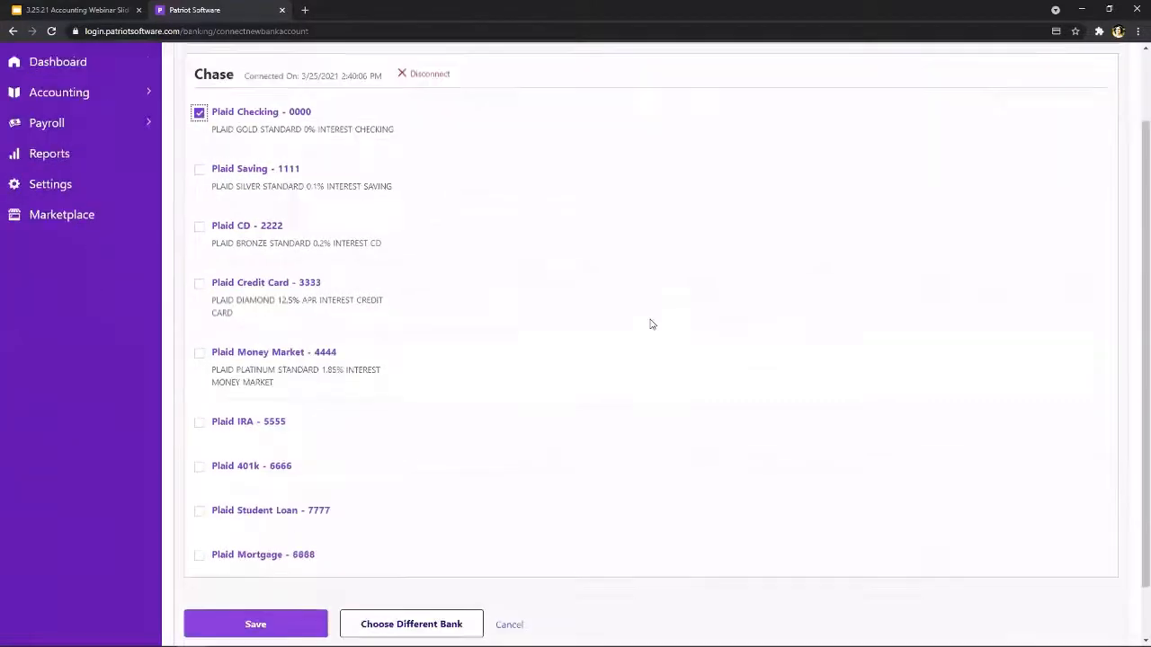
{"action": "left_click", "coordinate": [314, 560]}
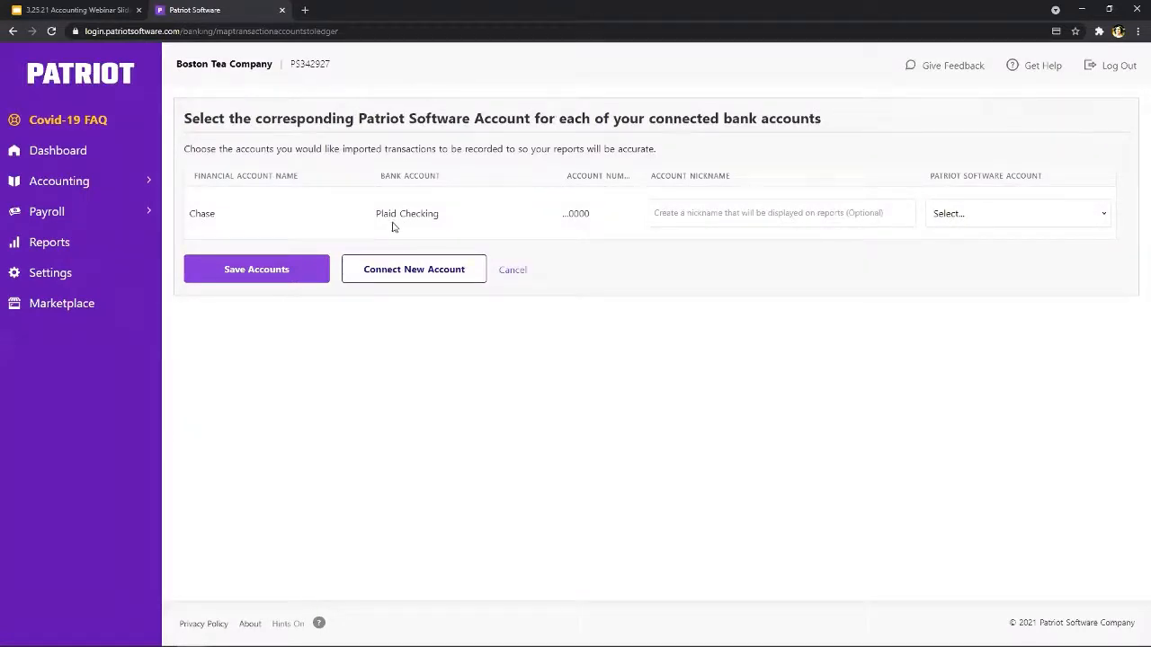
- Map the Plaid Checking bank account to the Checking account in Patriot and save the mapping
{"action": "left_click", "coordinate": [978, 221]}
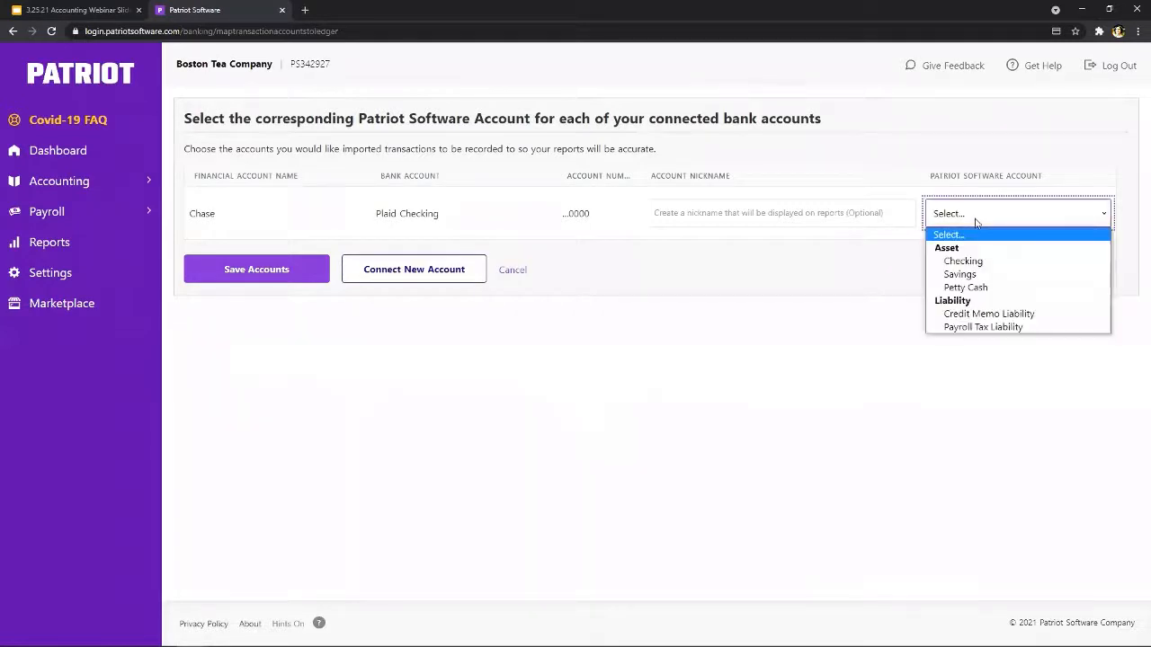
{"action": "left_click", "coordinate": [1010, 262]}
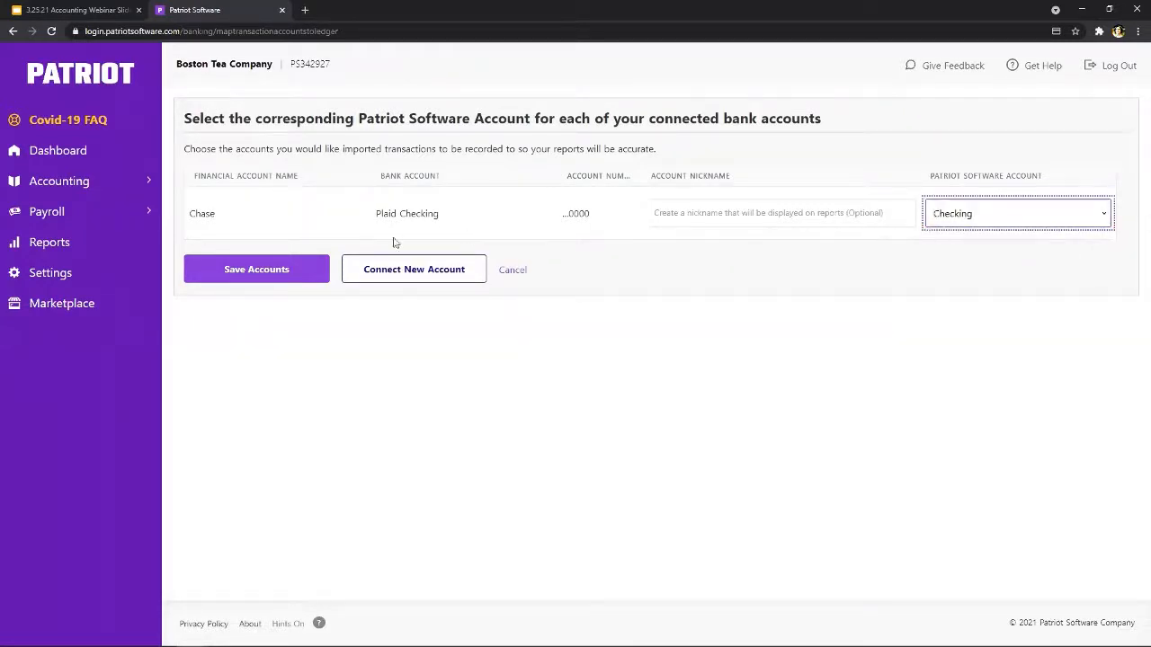
{"action": "left_click", "coordinate": [302, 273]}
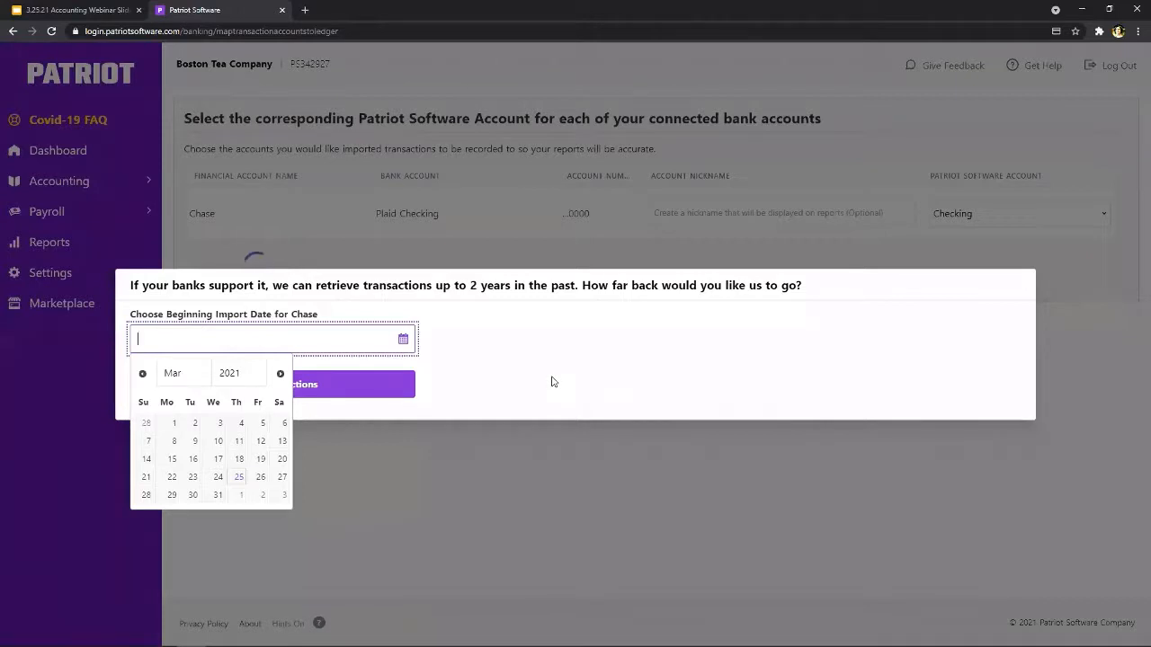
- Set the beginning import date for Chase to 2/1/2021 and import the transactions
{"action": "left_click", "coordinate": [142, 373]}
{"action": "left_click", "coordinate": [169, 423]}
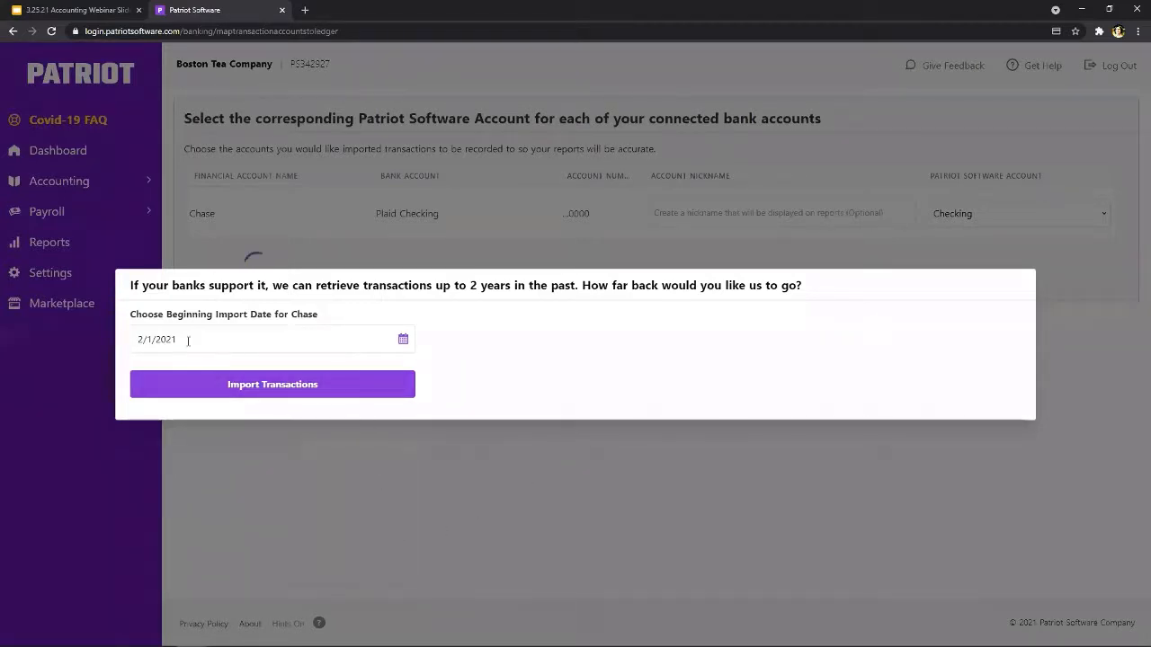
{"action": "left_click", "coordinate": [357, 383]}
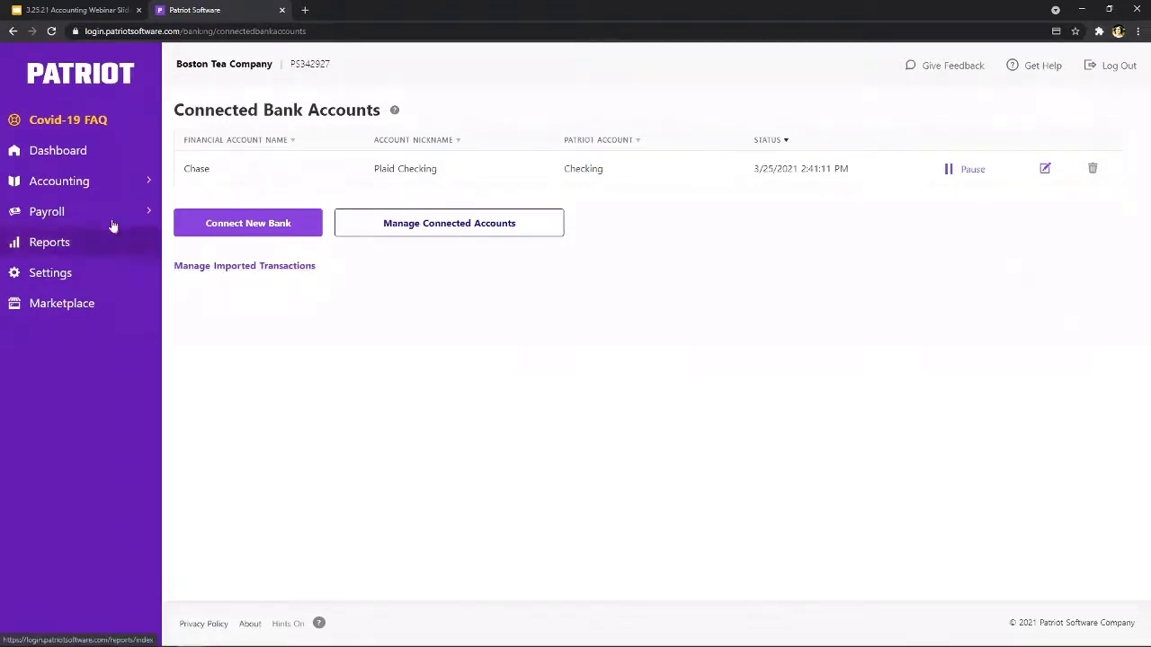
- Open the page for managing the imported transactions
{"action": "left_click", "coordinate": [68, 191]}
{"action": "scroll", "coordinate": [81, 326], "scroll_direction": "down", "scroll_amount": 1}
{"action": "scroll", "coordinate": [81, 327], "scroll_direction": "down", "scroll_amount": 2}
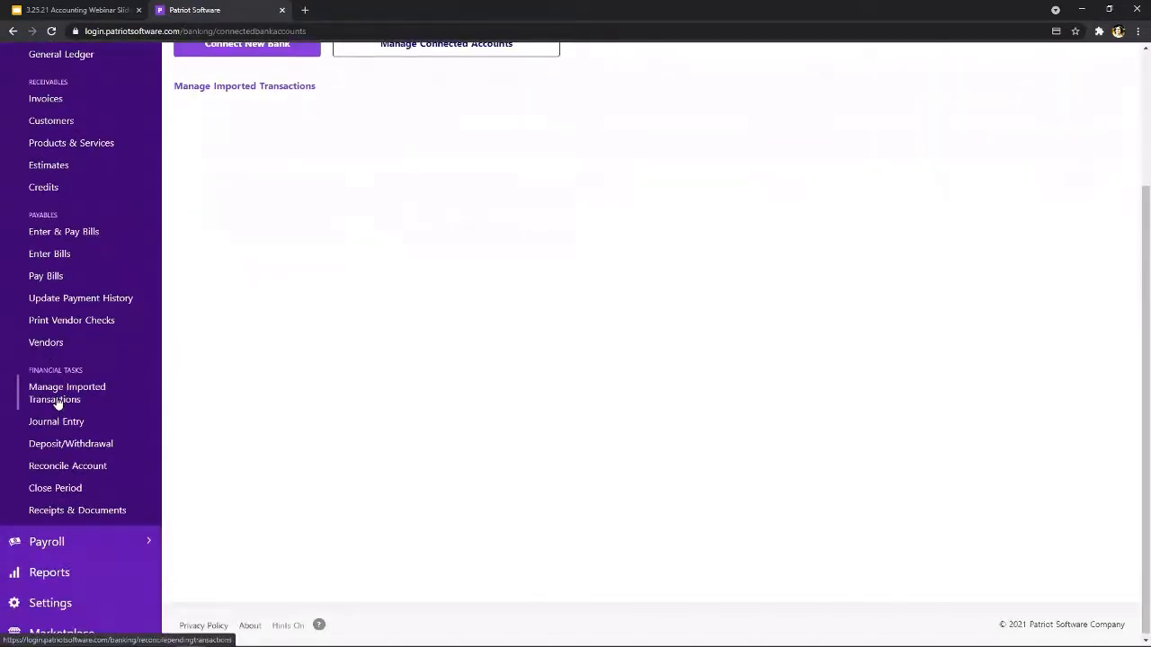
{"action": "scroll", "coordinate": [359, 369], "scroll_direction": "up", "scroll_amount": 2}
{"action": "left_click", "coordinate": [267, 207]}
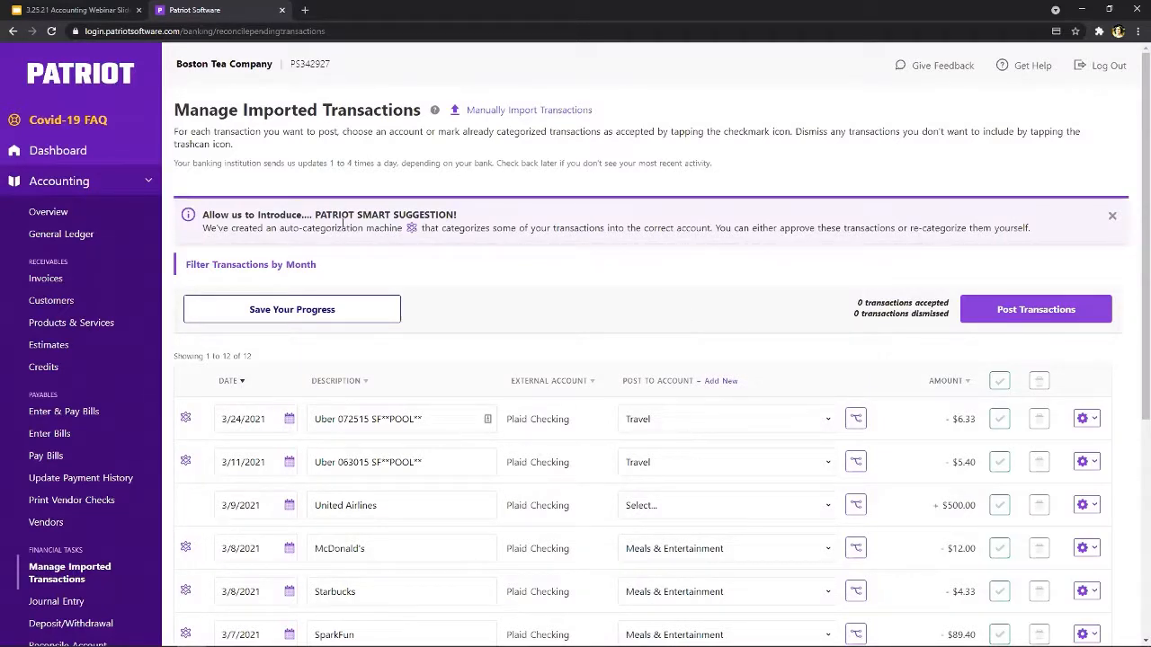
- Look through the posting account choices for the 3/24/2021 Uber transaction without changing its category
{"action": "scroll", "coordinate": [552, 257], "scroll_direction": "down", "scroll_amount": 1}
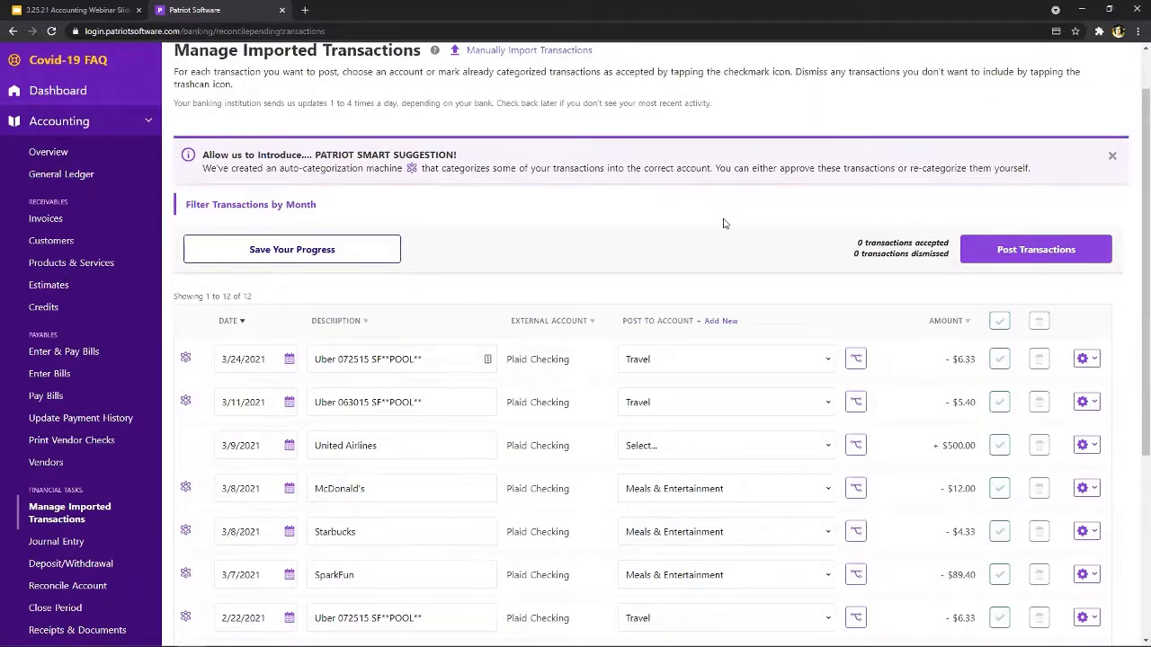
{"action": "left_click", "coordinate": [785, 362]}
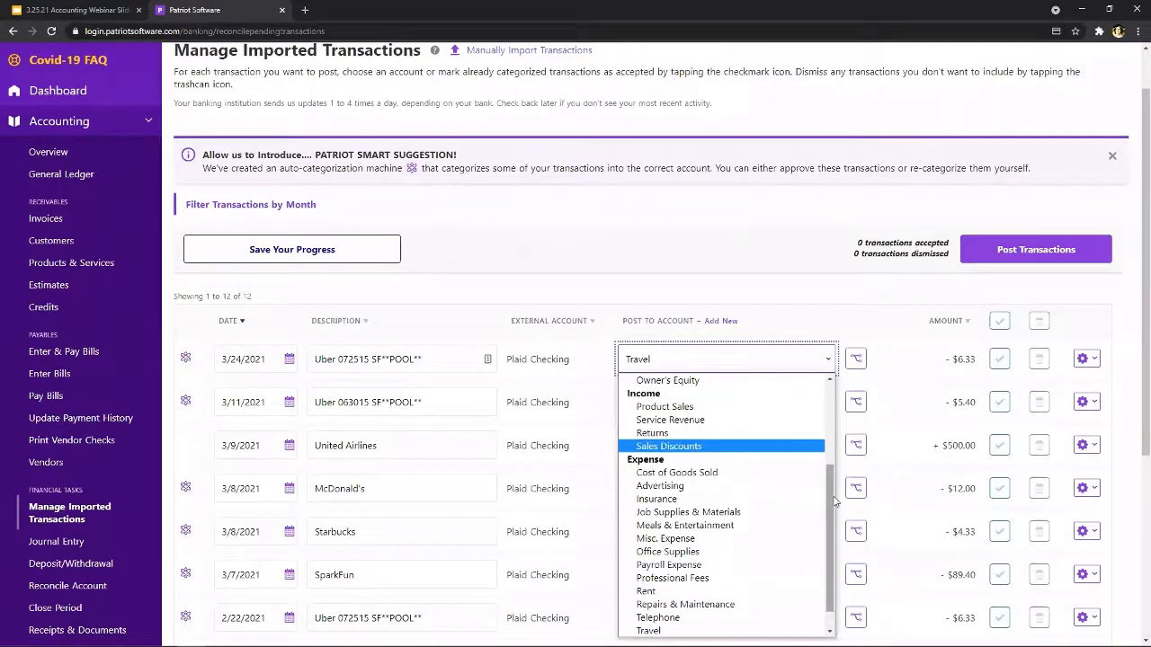
{"action": "scroll", "coordinate": [833, 531], "scroll_direction": "down", "scroll_amount": 1}
{"action": "left_click", "coordinate": [791, 311]}
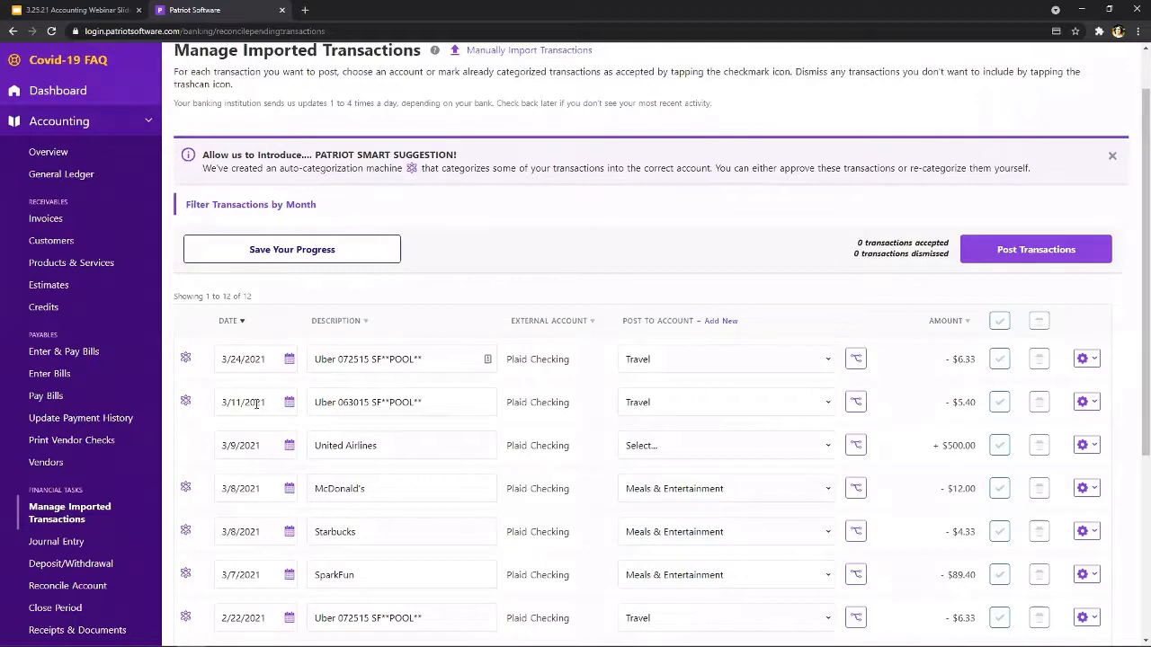
- Start a new rule from the 3/11/2021 Uber transaction that includes transactions containing "Uber"
{"action": "left_click", "coordinate": [1092, 406]}
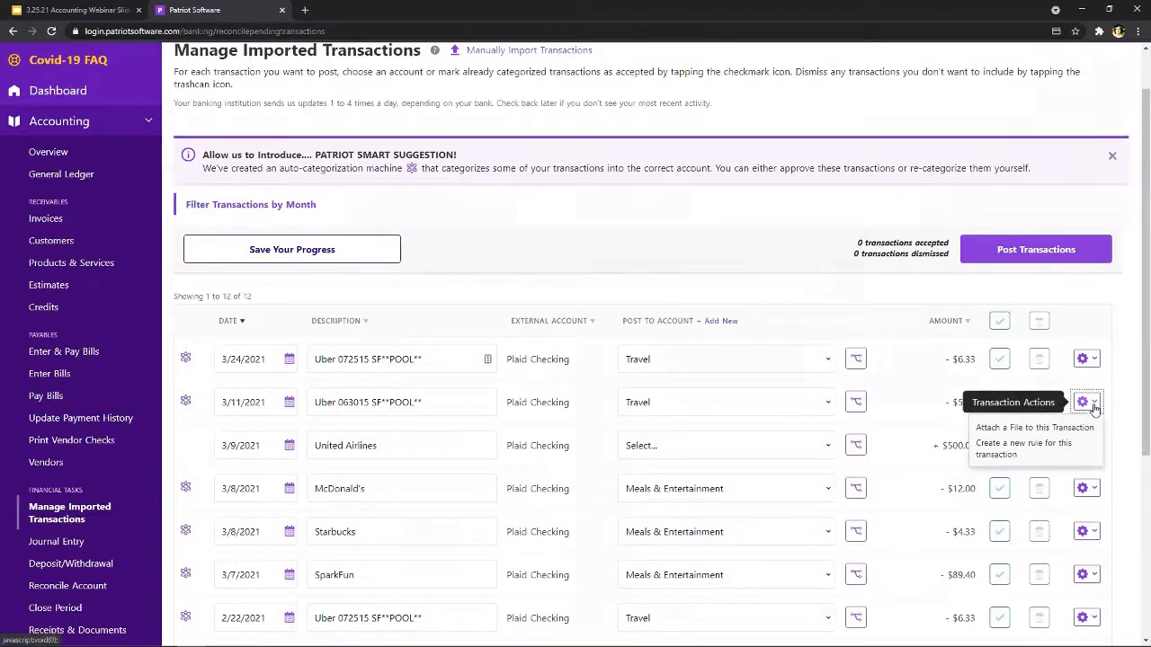
{"action": "left_click", "coordinate": [1040, 450]}
{"action": "left_click", "coordinate": [259, 269]}
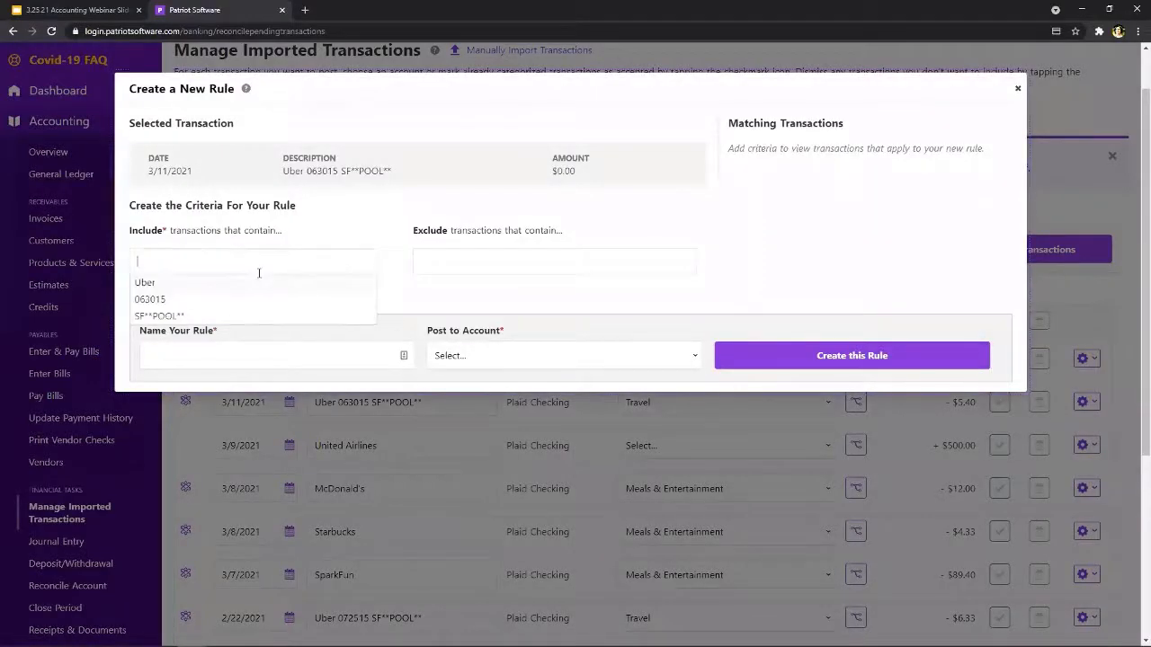
{"action": "type", "text": "Uber"}
{"action": "key", "text": "Return"}
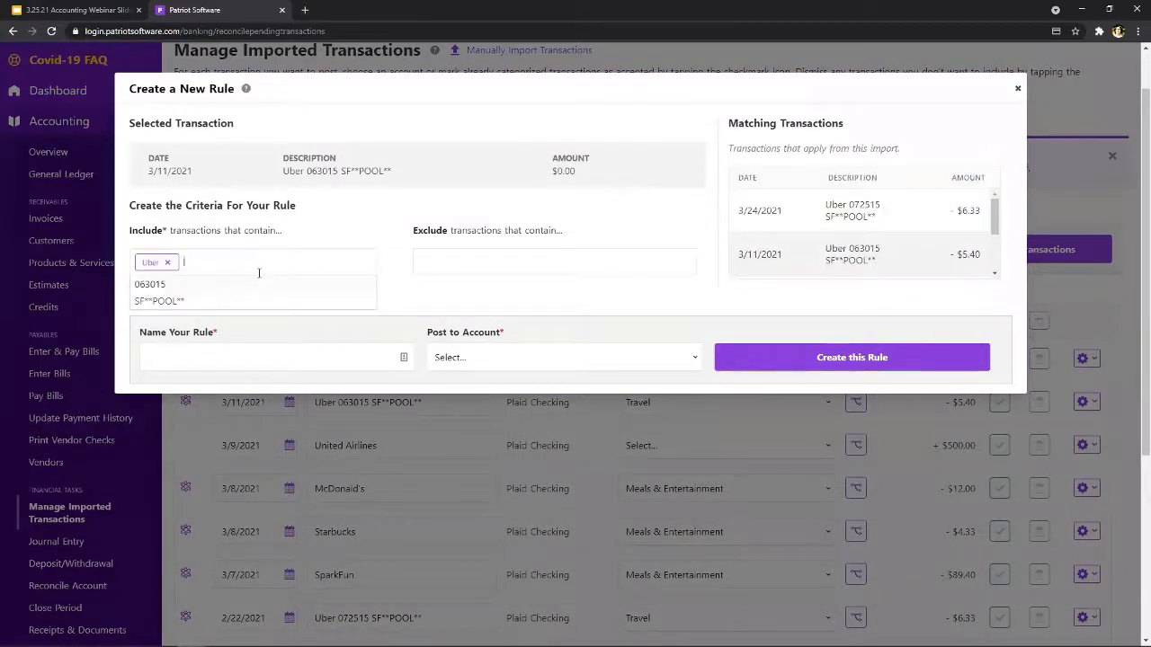
- Name the rule "Uber Trips", post its matches to Travel, create it and check the rule marker on the 3/11/2021 transaction
{"action": "left_click", "coordinate": [236, 362]}
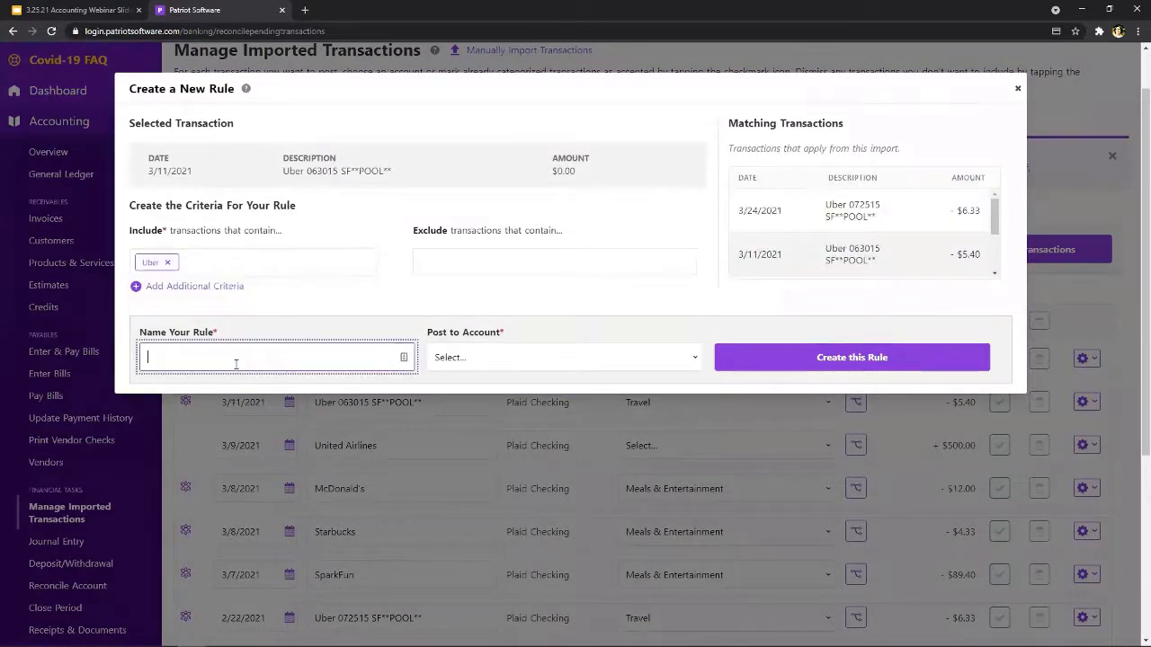
{"action": "type", "text": "rips"}
{"action": "left_click", "coordinate": [434, 357]}
{"action": "scroll", "coordinate": [519, 400], "scroll_direction": "down", "scroll_amount": 5}
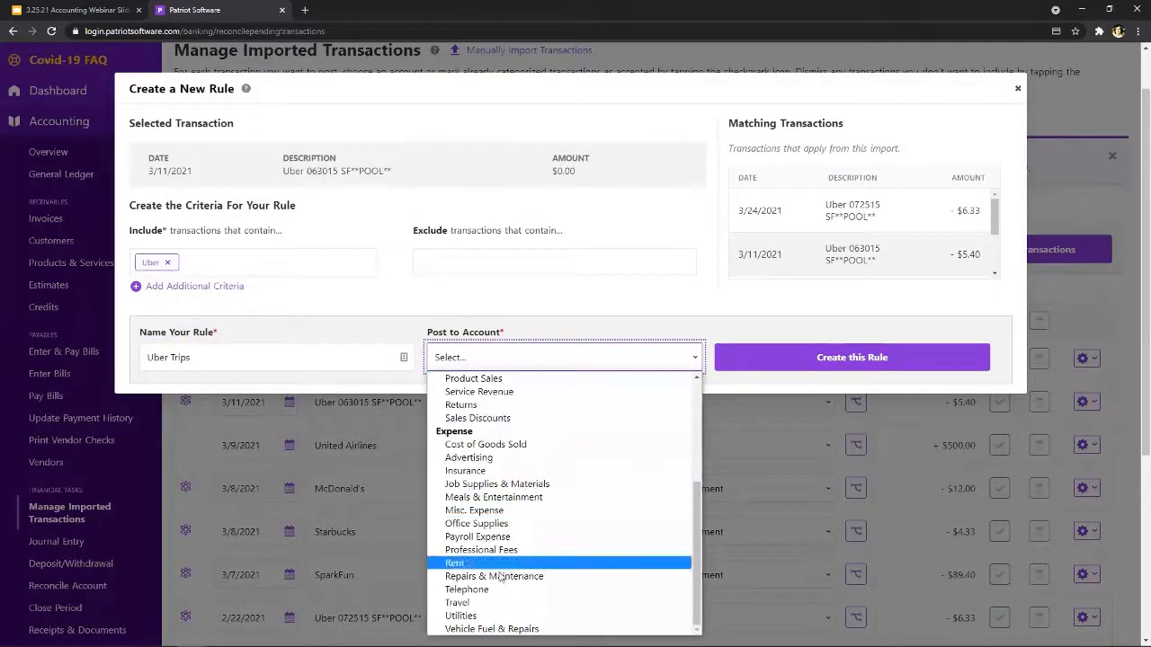
{"action": "left_click", "coordinate": [499, 603]}
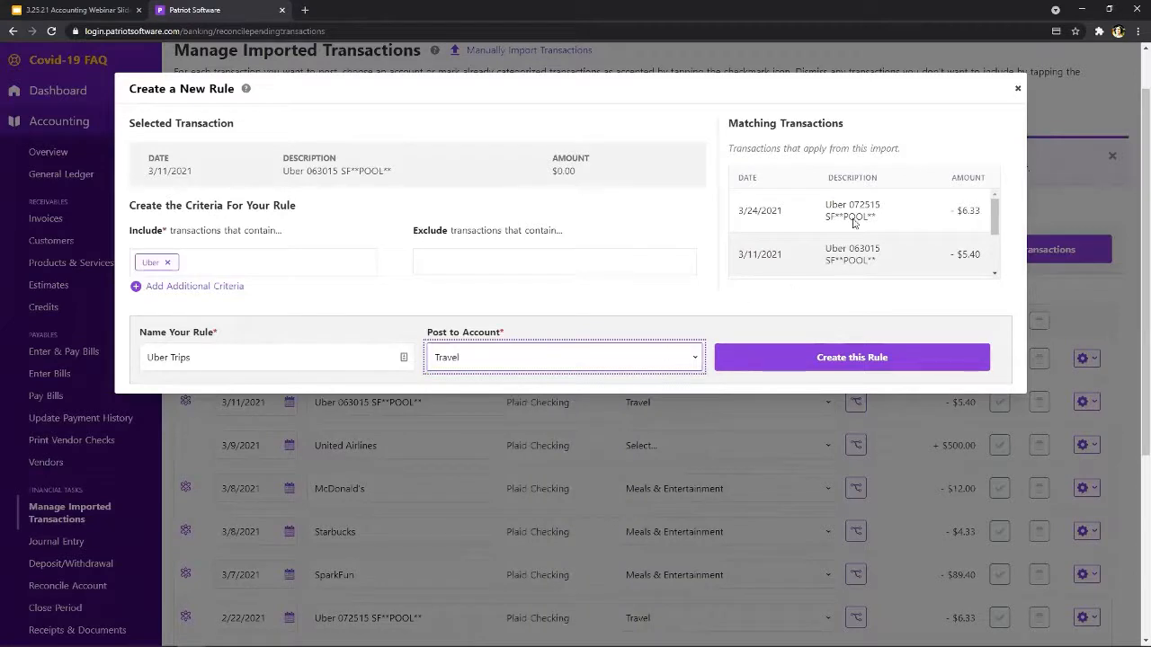
{"action": "mouse_move", "coordinate": [996, 228]}
{"action": "left_mouse_down"}
{"action": "mouse_move", "coordinate": [997, 258]}
{"action": "mouse_move", "coordinate": [996, 219]}
{"action": "left_mouse_up"}
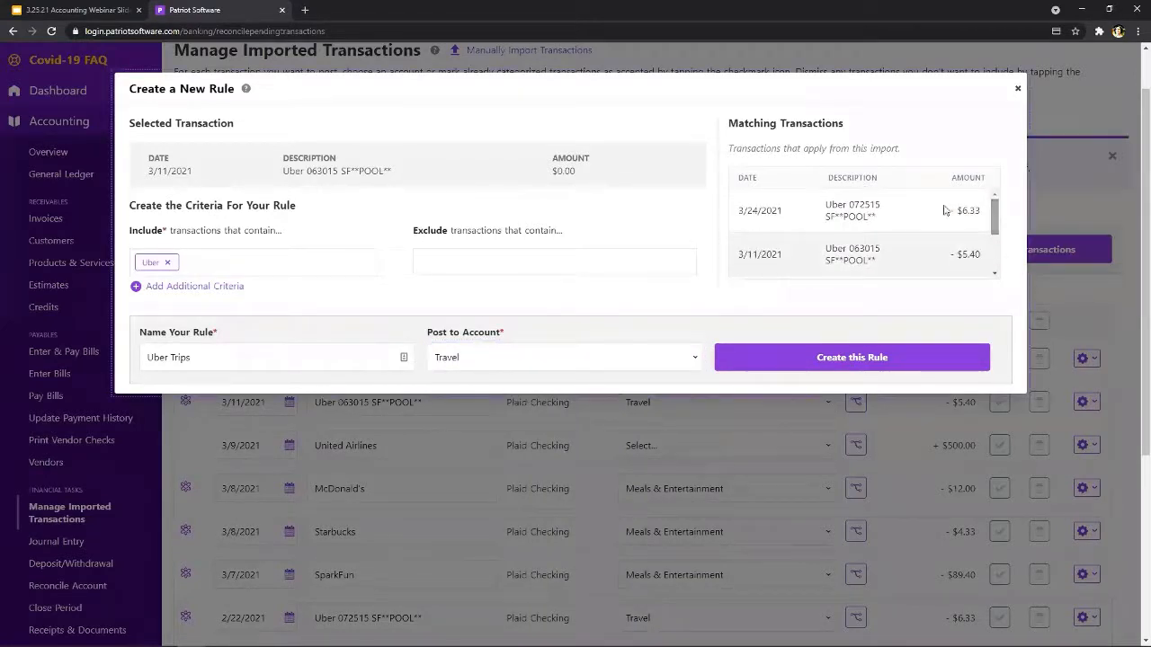
{"action": "left_click", "coordinate": [843, 356]}
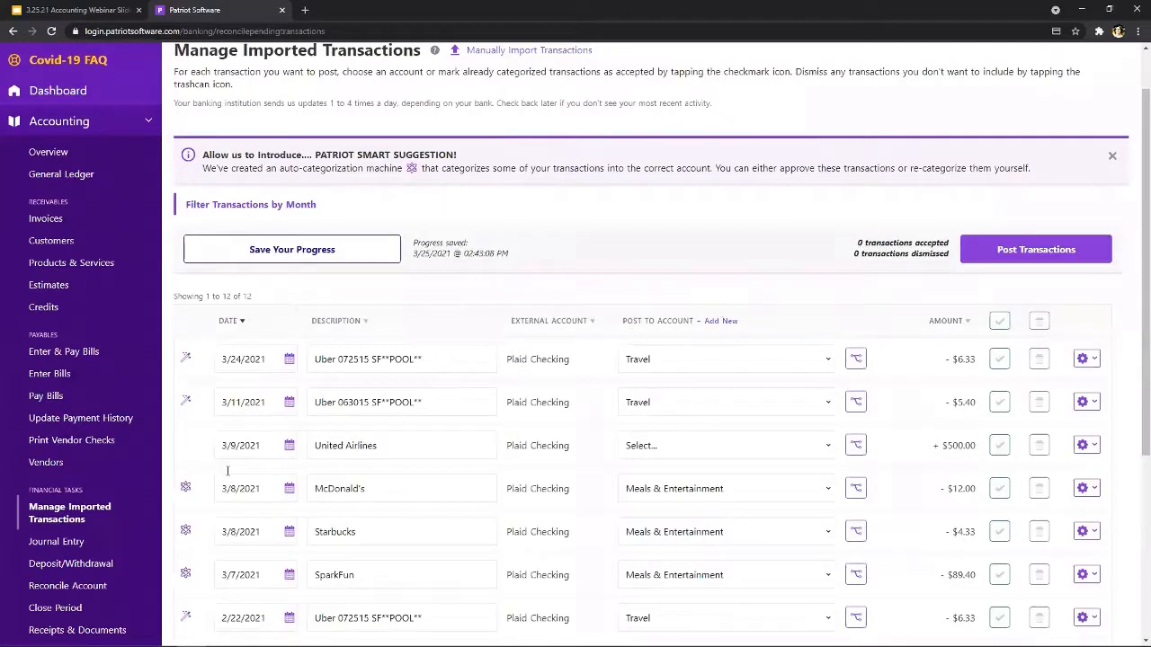
{"action": "mouse_move", "coordinate": [185, 410]}
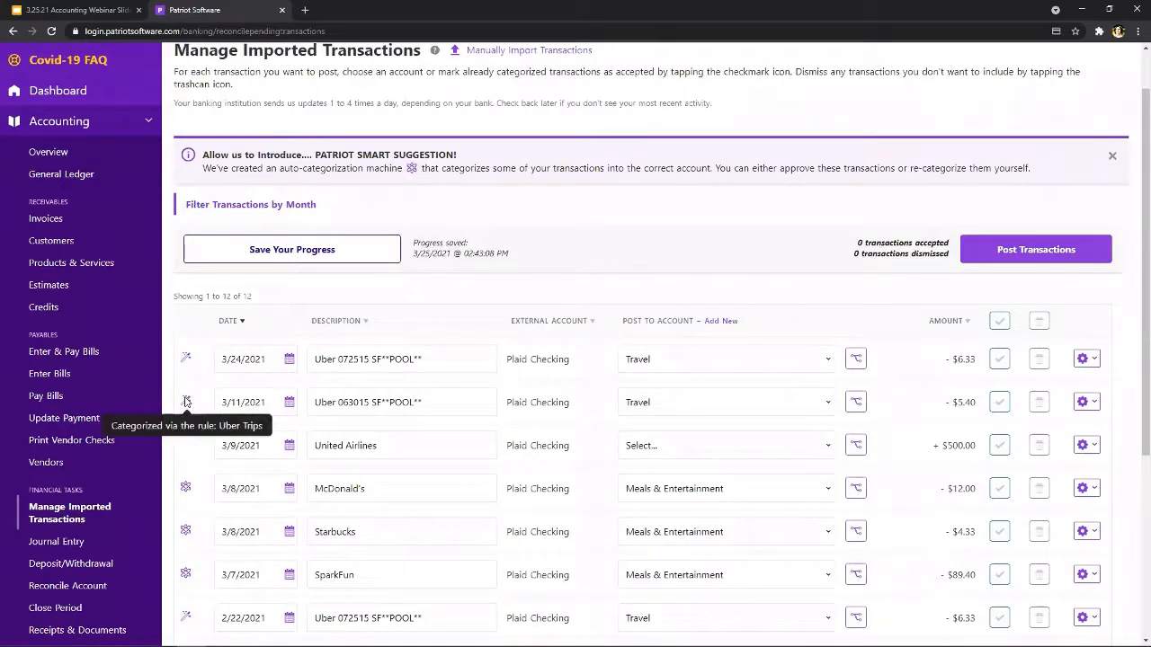
- Split the 3/9/2021 United Airlines transaction, allocating $200 to Payroll Expense on the first split line
{"action": "scroll", "coordinate": [825, 215], "scroll_direction": "down", "scroll_amount": 2}
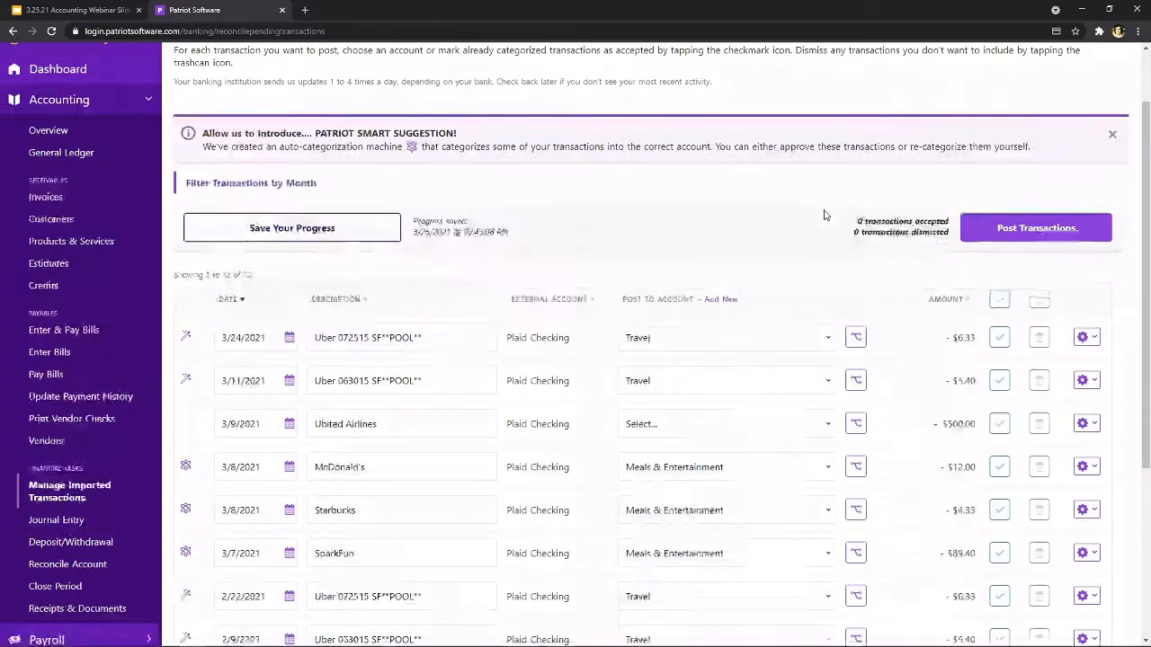
{"action": "left_click", "coordinate": [856, 329]}
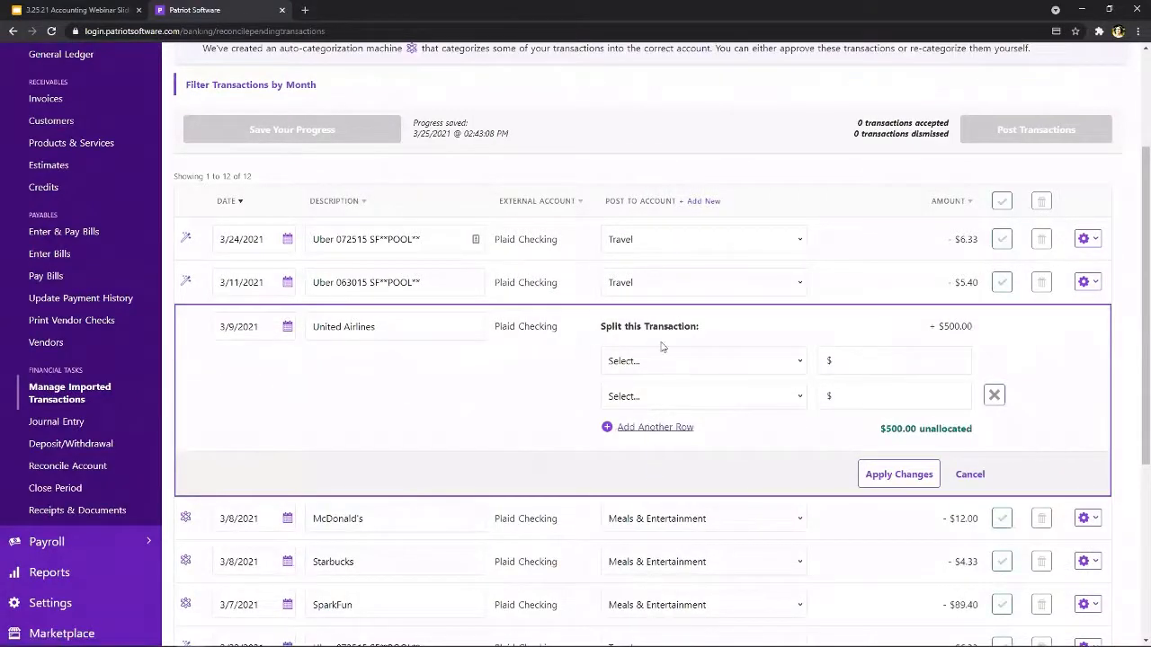
{"action": "left_click", "coordinate": [723, 362]}
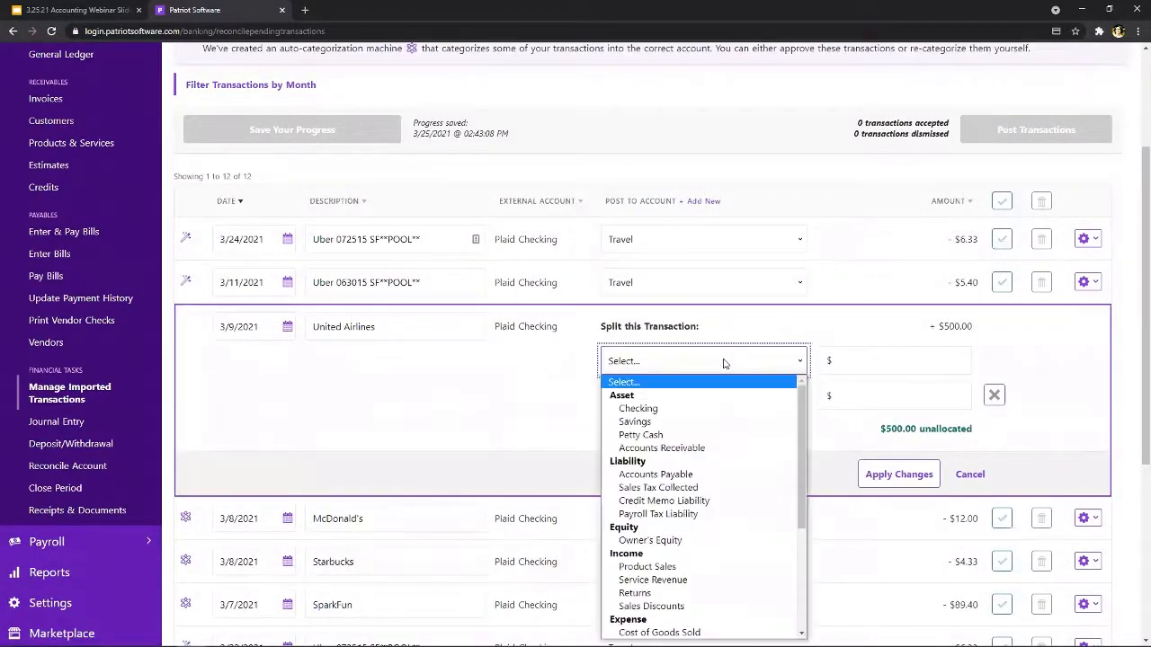
{"action": "scroll", "coordinate": [734, 451], "scroll_direction": "down", "scroll_amount": 2}
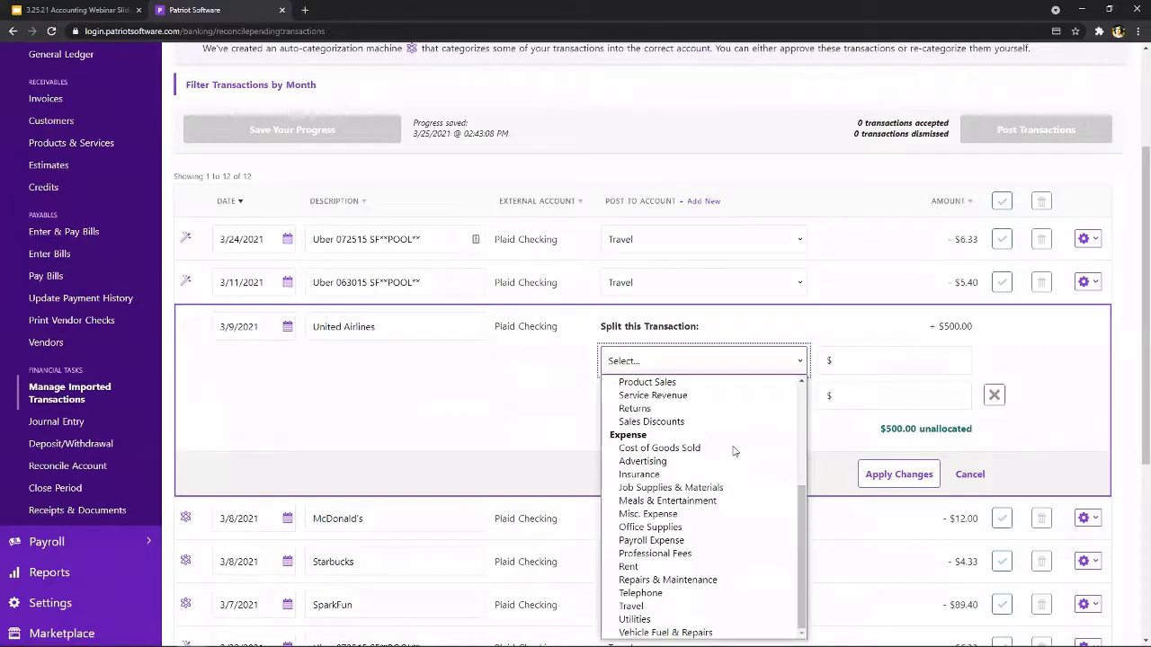
{"action": "left_click", "coordinate": [681, 538]}
{"action": "left_click", "coordinate": [860, 349]}
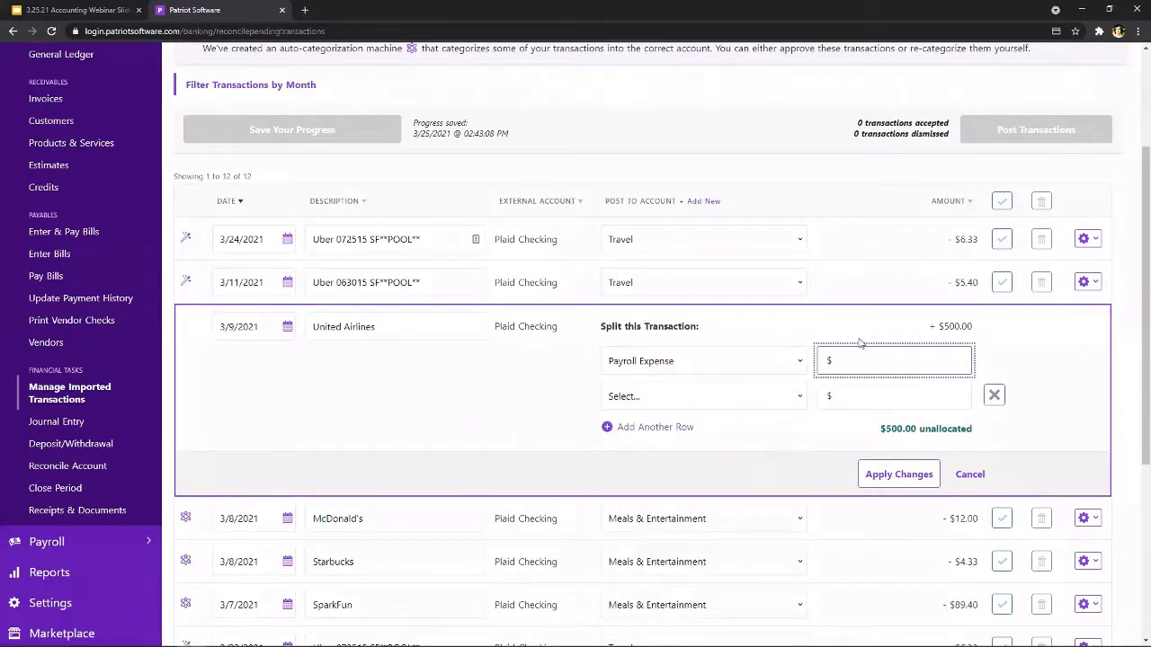
- Allocate $300 to Rent on the second split line and apply the split
{"action": "left_click", "coordinate": [733, 399]}
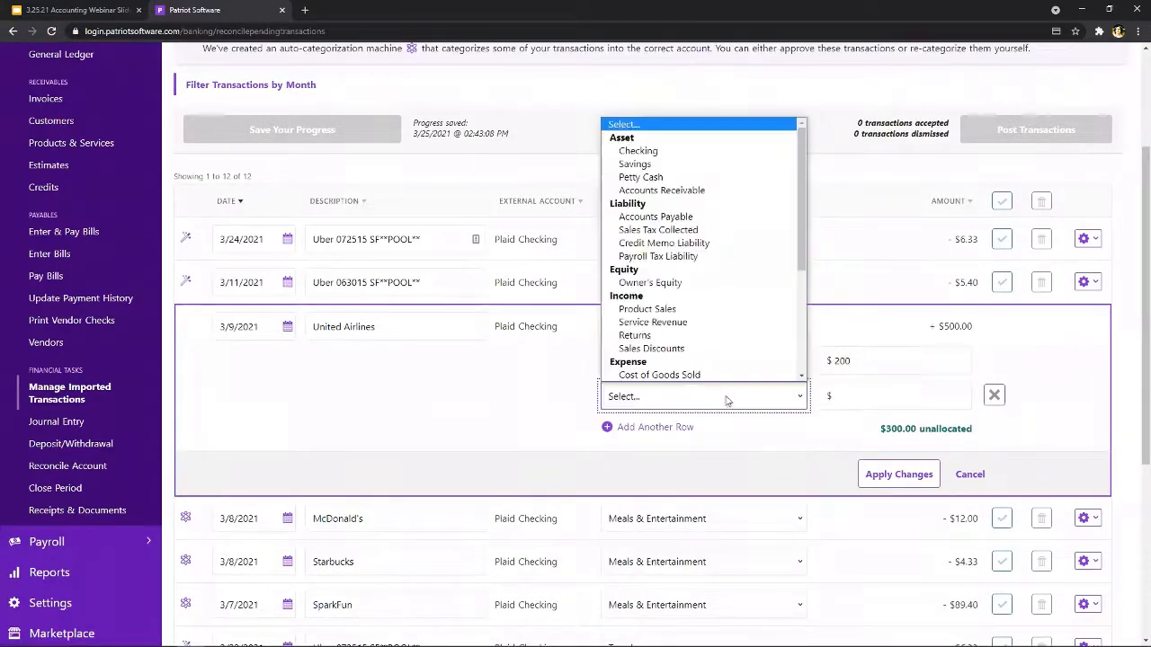
{"action": "scroll", "coordinate": [683, 296], "scroll_direction": "down", "scroll_amount": 4}
{"action": "left_click", "coordinate": [681, 309]}
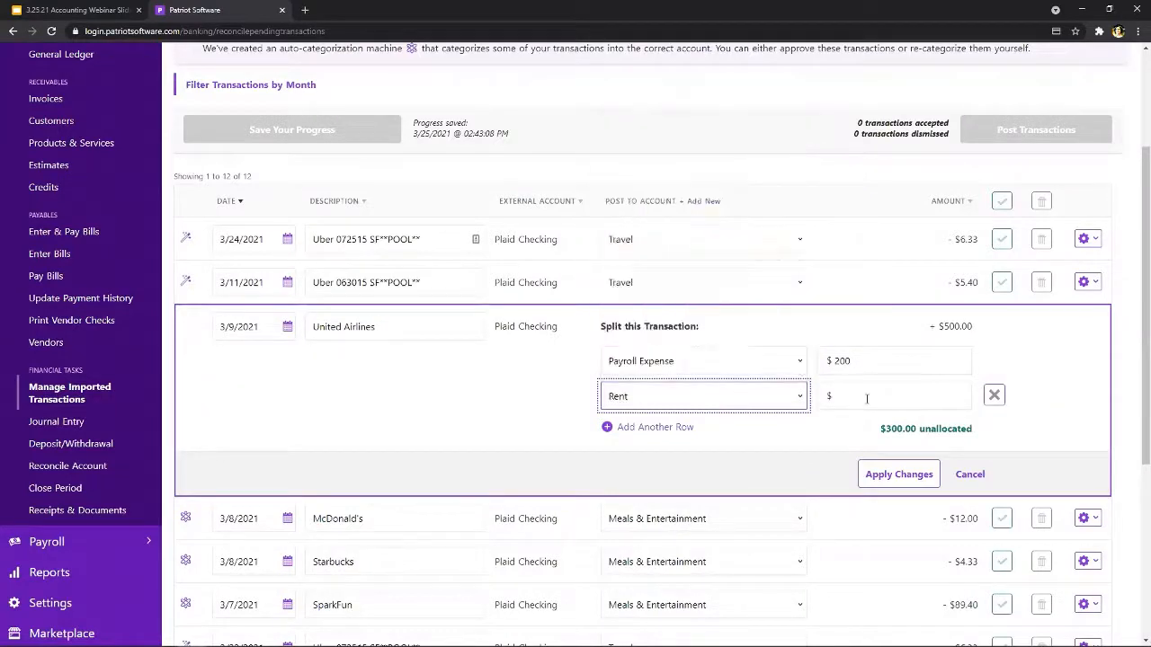
{"action": "left_click", "coordinate": [868, 397]}
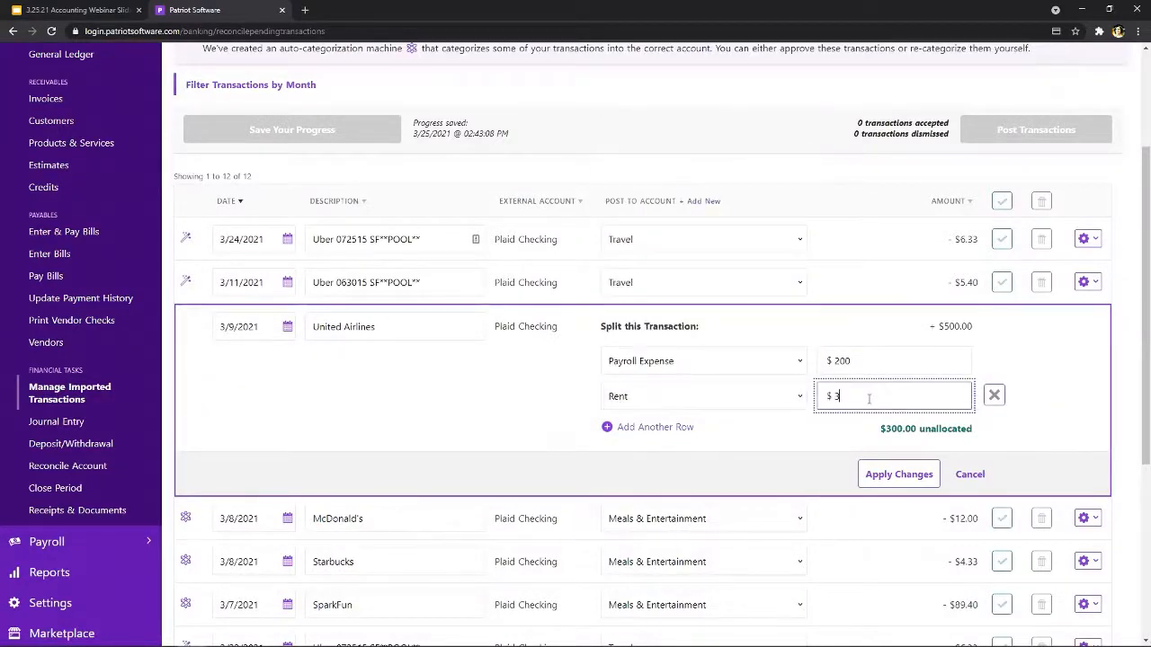
{"action": "left_click", "coordinate": [822, 435]}
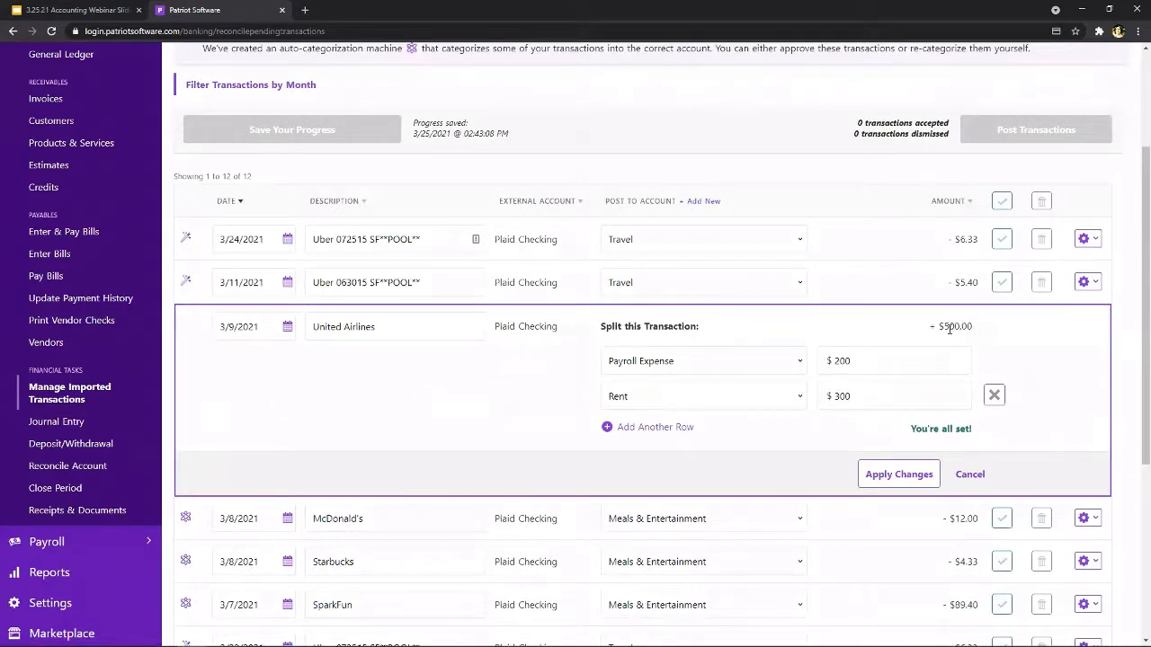
{"action": "left_click", "coordinate": [885, 474]}
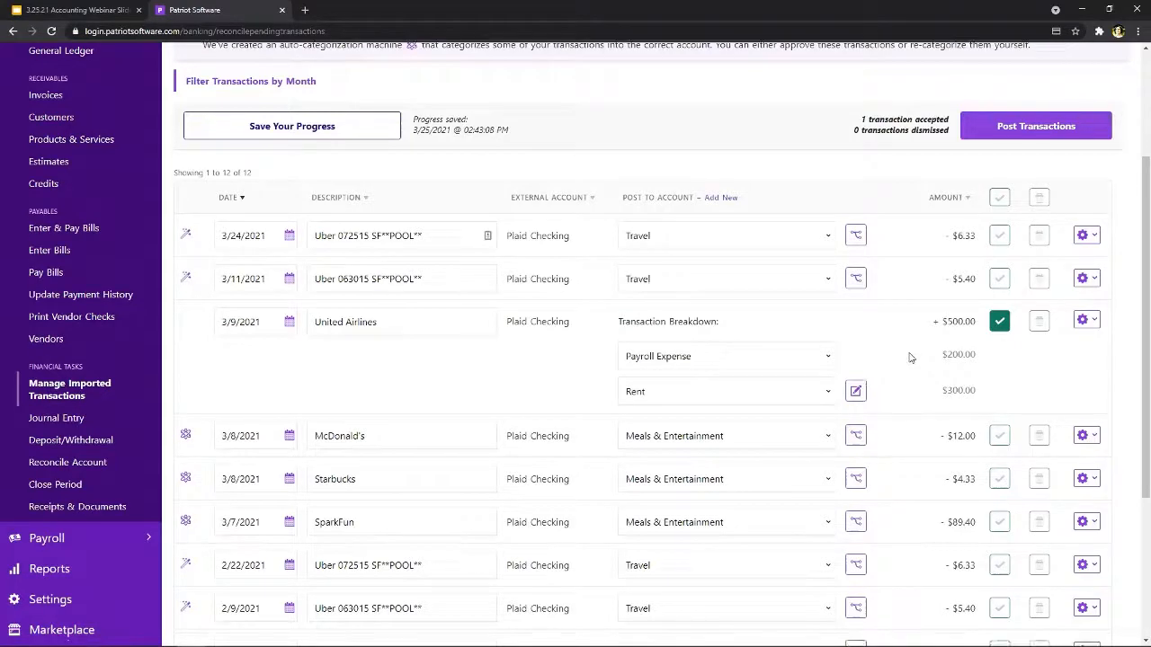
- Accept the 2/7/2021 United Airlines transaction and post it to Travel
{"action": "scroll", "coordinate": [908, 358], "scroll_direction": "down", "scroll_amount": 1}
{"action": "scroll", "coordinate": [910, 358], "scroll_direction": "down", "scroll_amount": 2}
{"action": "scroll", "coordinate": [910, 357], "scroll_direction": "down", "scroll_amount": 1}
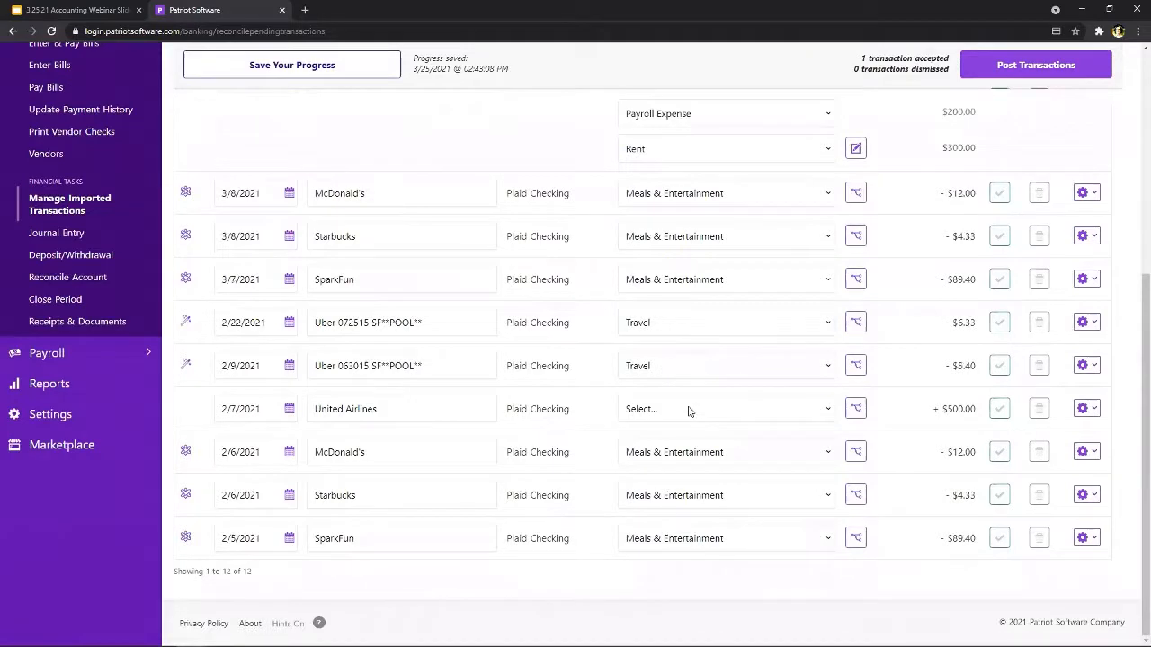
{"action": "left_click", "coordinate": [999, 412]}
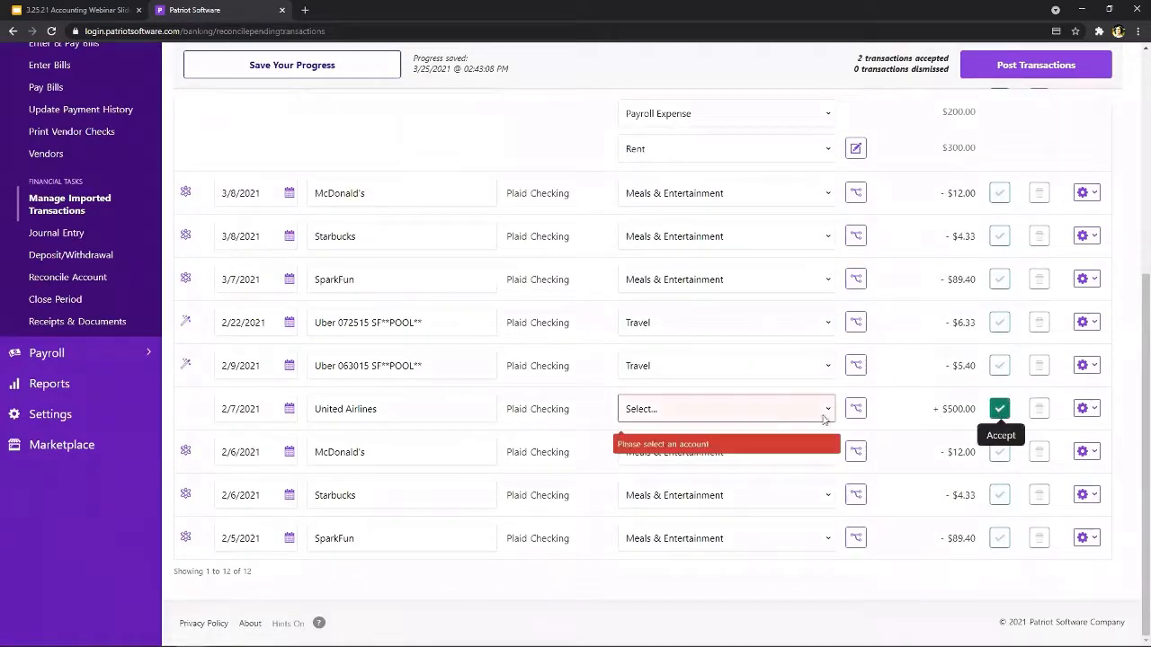
{"action": "left_click", "coordinate": [748, 411]}
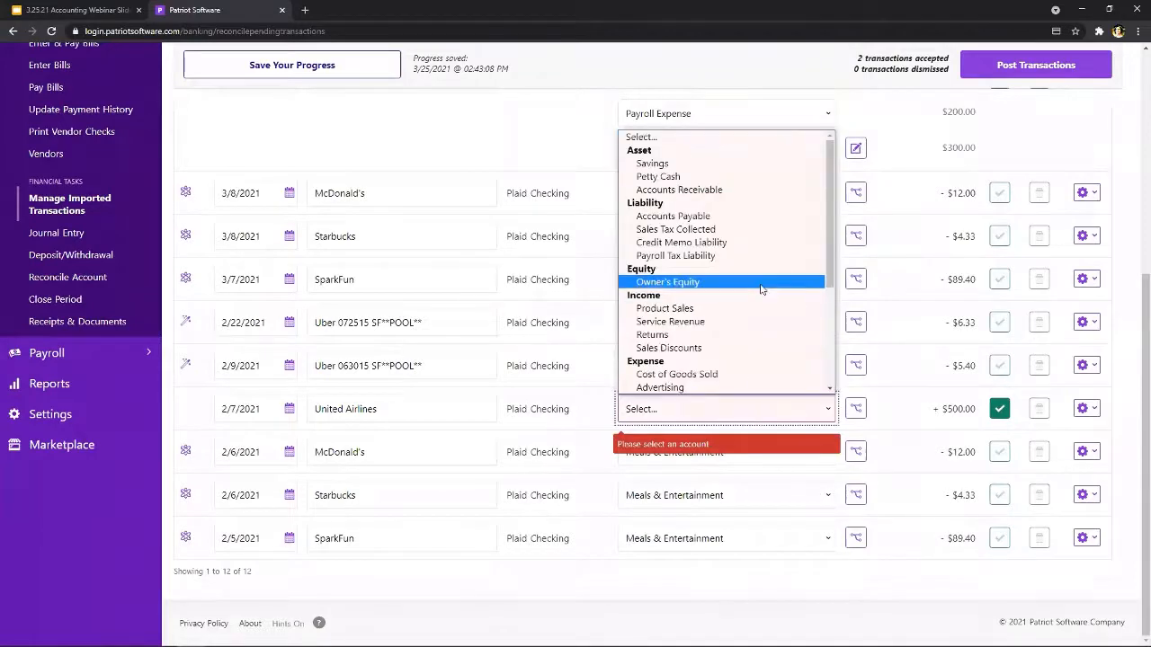
{"action": "scroll", "coordinate": [763, 335], "scroll_direction": "down", "scroll_amount": 3}
{"action": "left_click", "coordinate": [707, 364]}
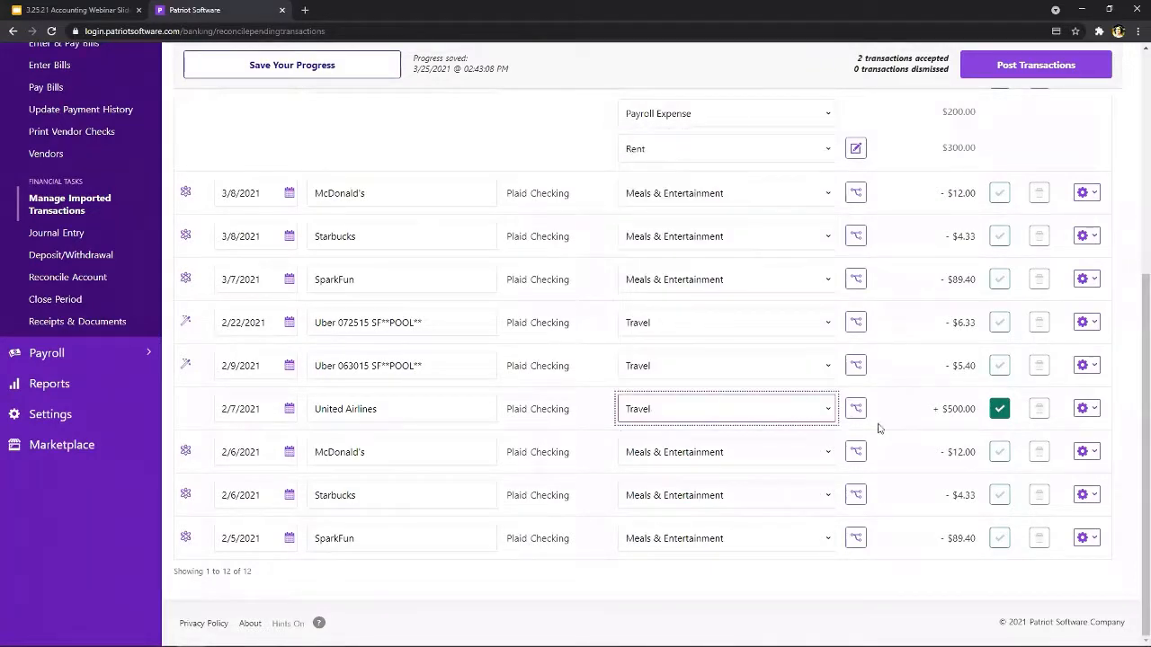
- Mark all imported transactions in the list as accepted at once
{"action": "scroll", "coordinate": [907, 406], "scroll_direction": "up", "scroll_amount": 3}
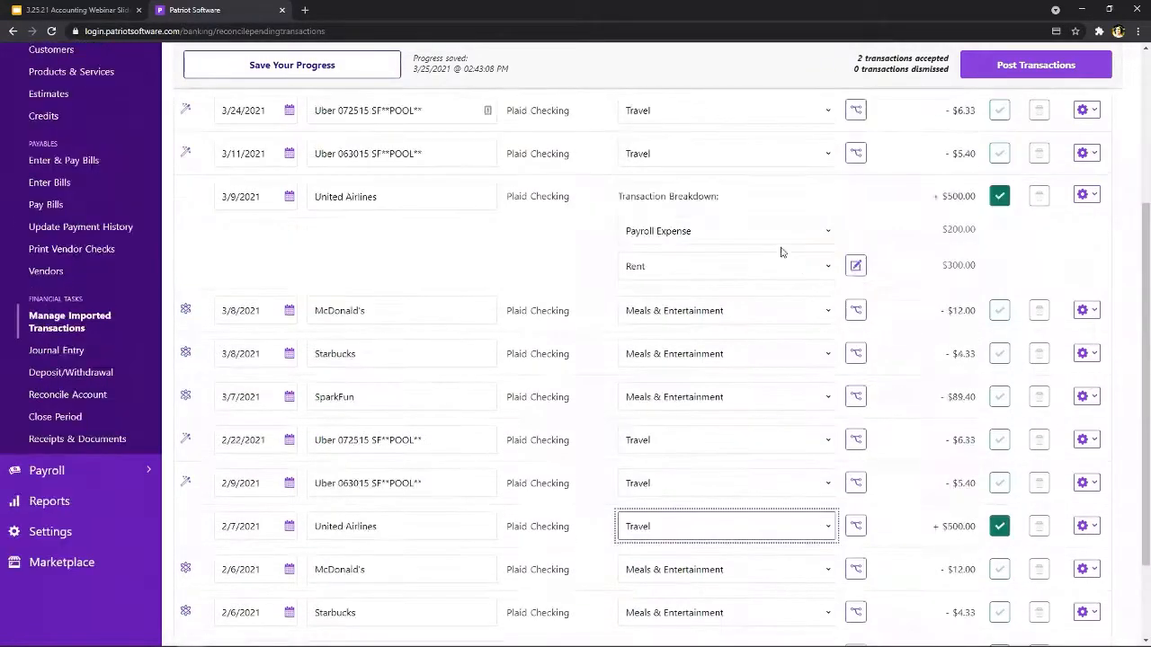
{"action": "scroll", "coordinate": [904, 398], "scroll_direction": "up", "scroll_amount": 2}
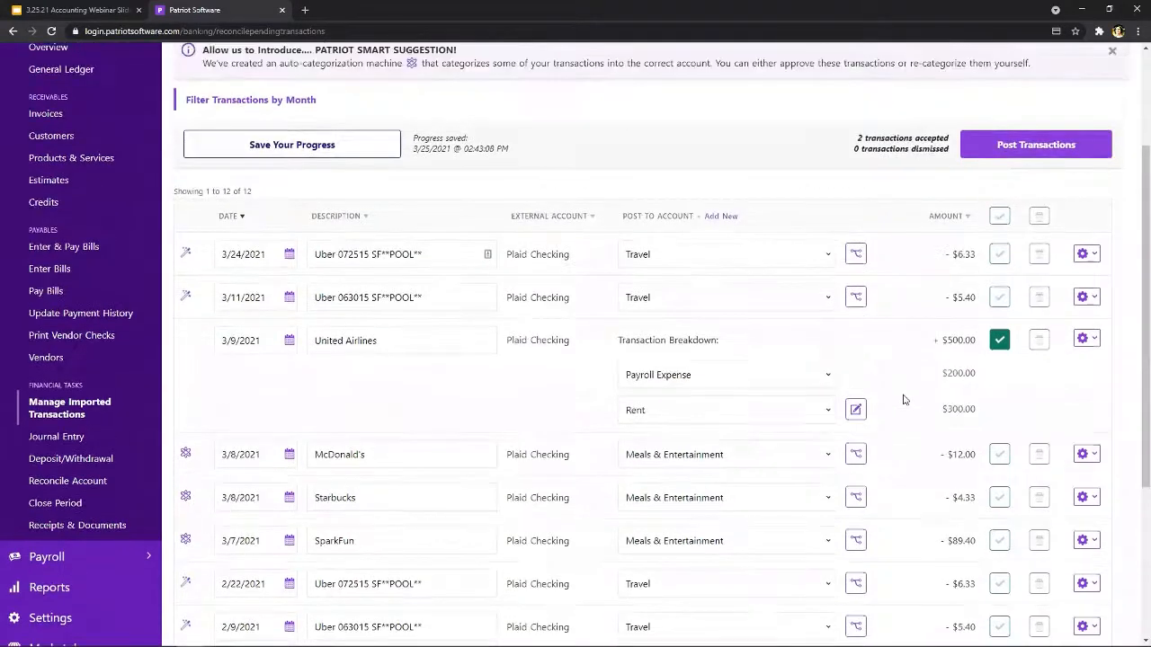
{"action": "scroll", "coordinate": [900, 397], "scroll_direction": "down", "scroll_amount": 1}
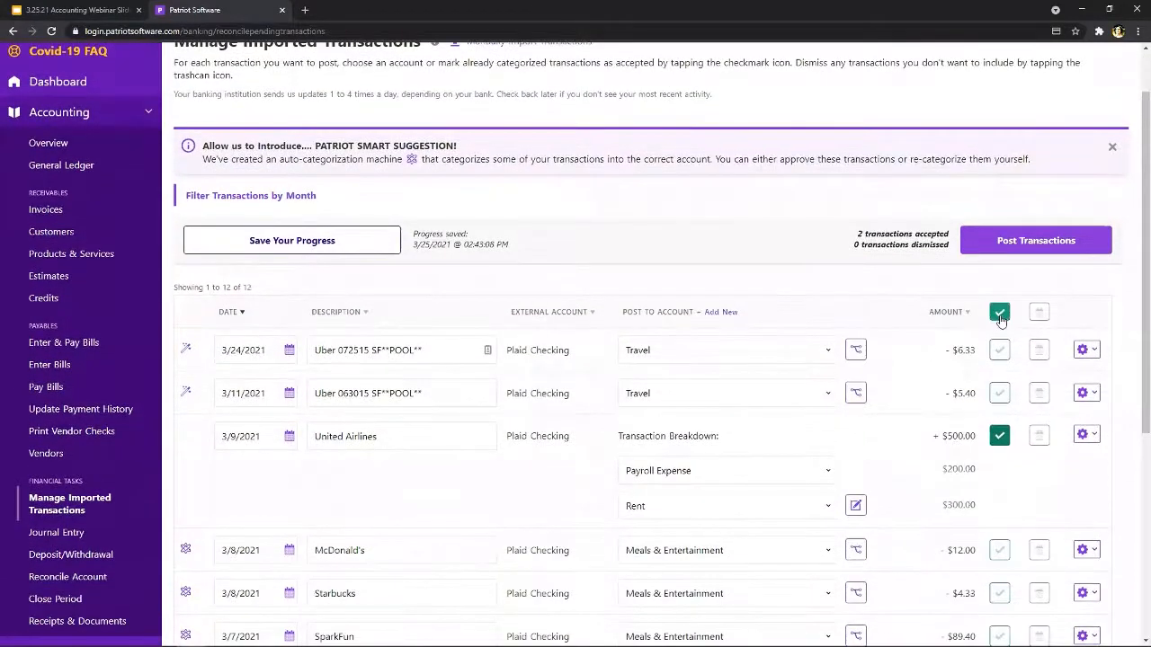
{"action": "left_click", "coordinate": [999, 312]}
- Toggle acceptance of the 3/7/2021 SparkFun and 3/8/2021 Starbucks transactions off and back on
{"action": "scroll", "coordinate": [887, 338], "scroll_direction": "down", "scroll_amount": 4}
{"action": "left_click", "coordinate": [999, 400]}
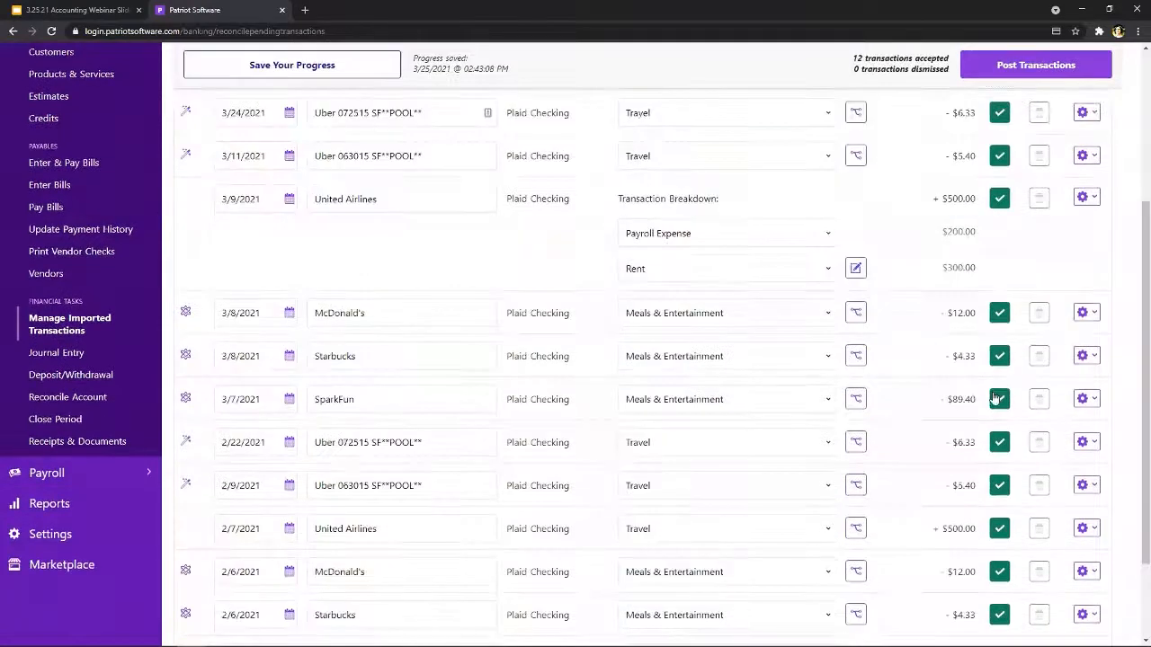
{"action": "left_click", "coordinate": [999, 356]}
{"action": "left_click", "coordinate": [999, 356]}
{"action": "left_click", "coordinate": [999, 399]}
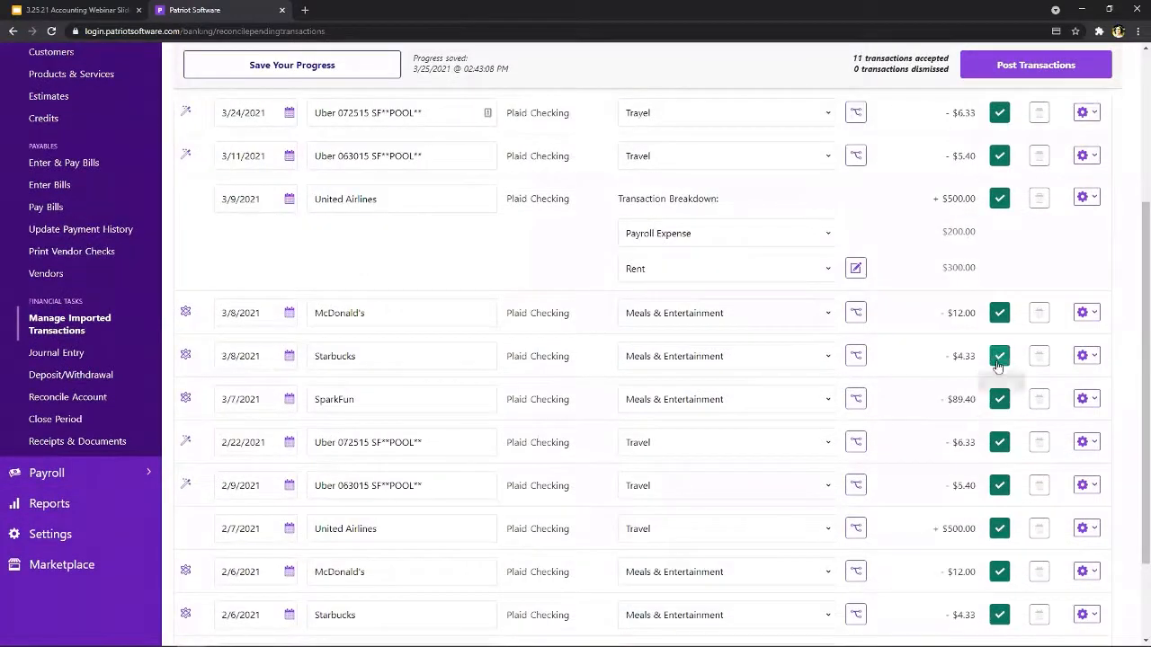
- Post the accepted transactions and review the transactions summary down to its General Ledger link
{"action": "scroll", "coordinate": [920, 401], "scroll_direction": "up", "scroll_amount": 5}
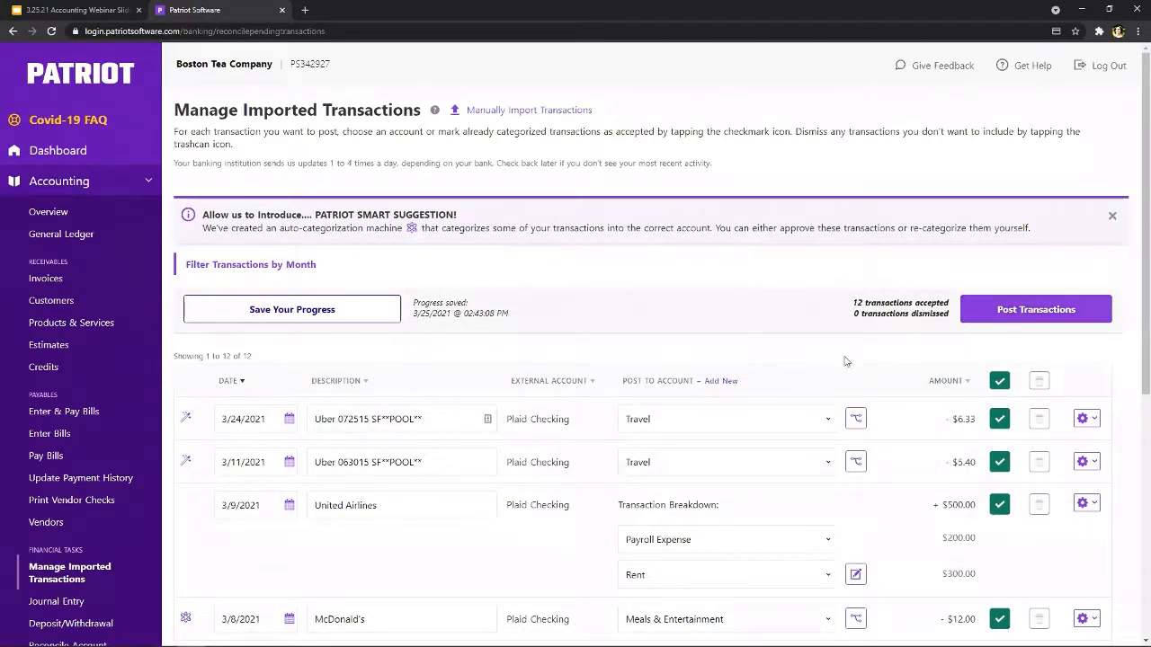
{"action": "scroll", "coordinate": [876, 374], "scroll_direction": "down", "scroll_amount": 1}
{"action": "scroll", "coordinate": [903, 388], "scroll_direction": "down", "scroll_amount": 1}
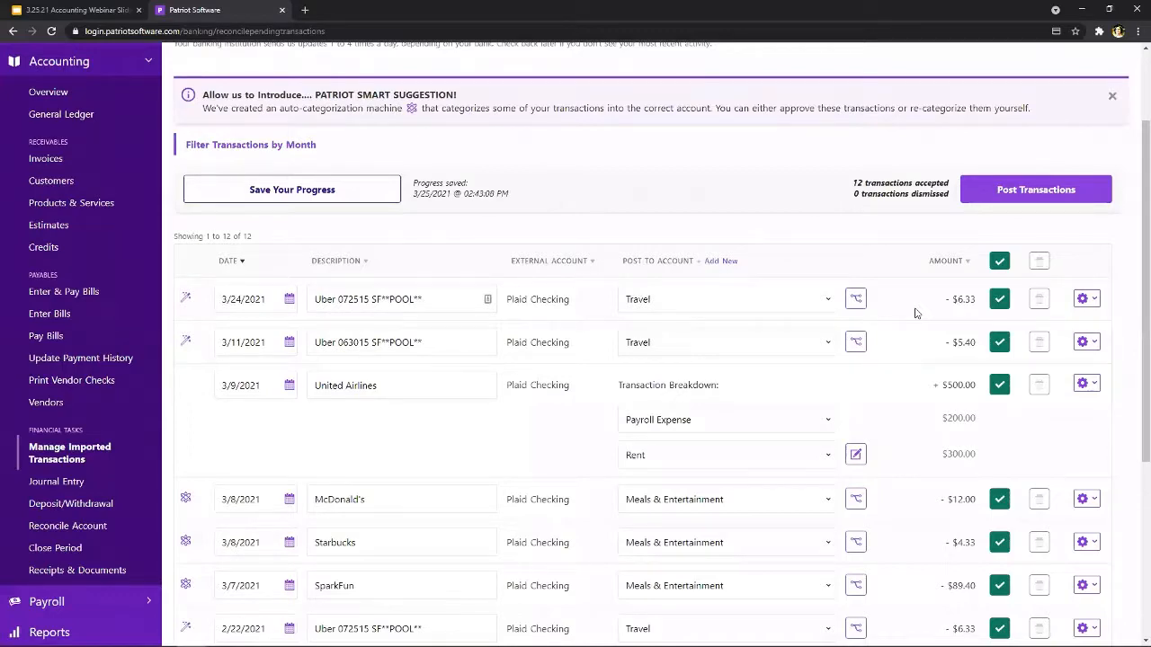
{"action": "left_click", "coordinate": [996, 200]}
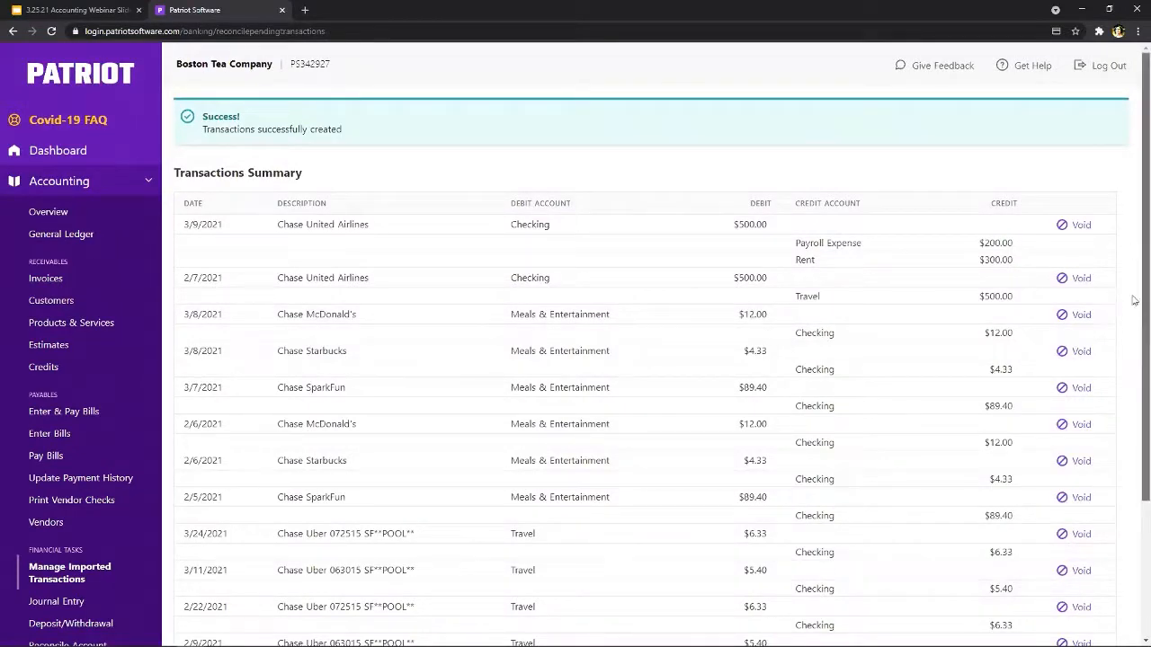
{"action": "scroll", "coordinate": [1133, 241], "scroll_direction": "down", "scroll_amount": 2}
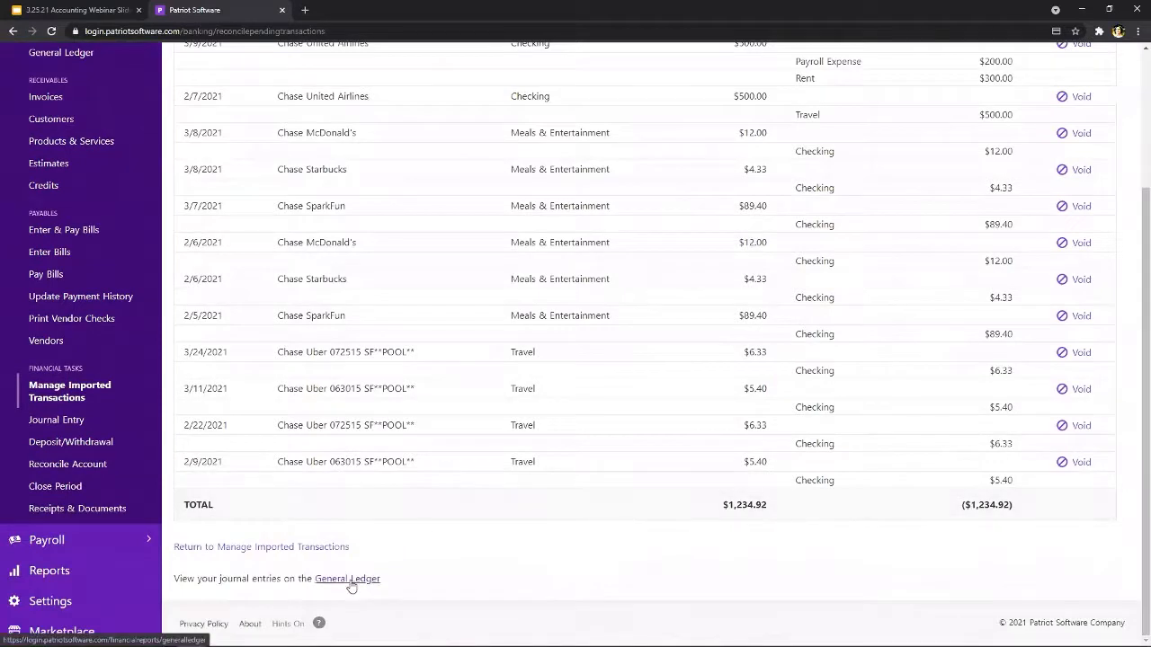
- Open a new journal entry, look at its increase/decrease mode and line options, and return it to debits/credits
{"action": "left_click", "coordinate": [58, 421]}
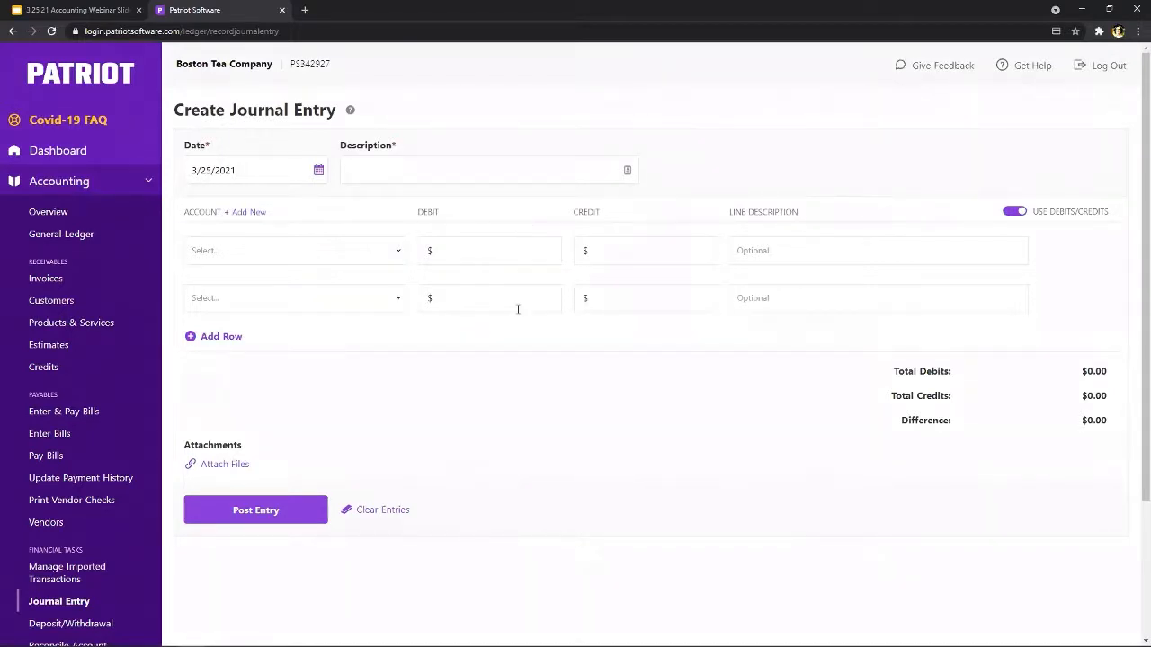
{"action": "left_click", "coordinate": [1011, 213]}
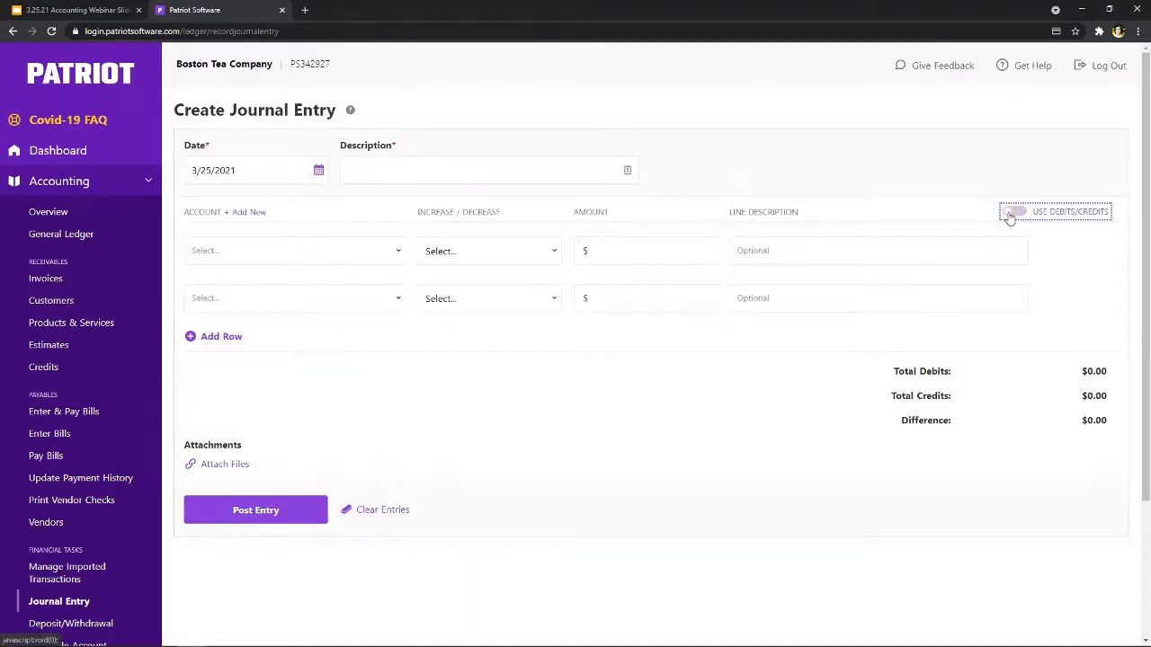
{"action": "left_click", "coordinate": [489, 254]}
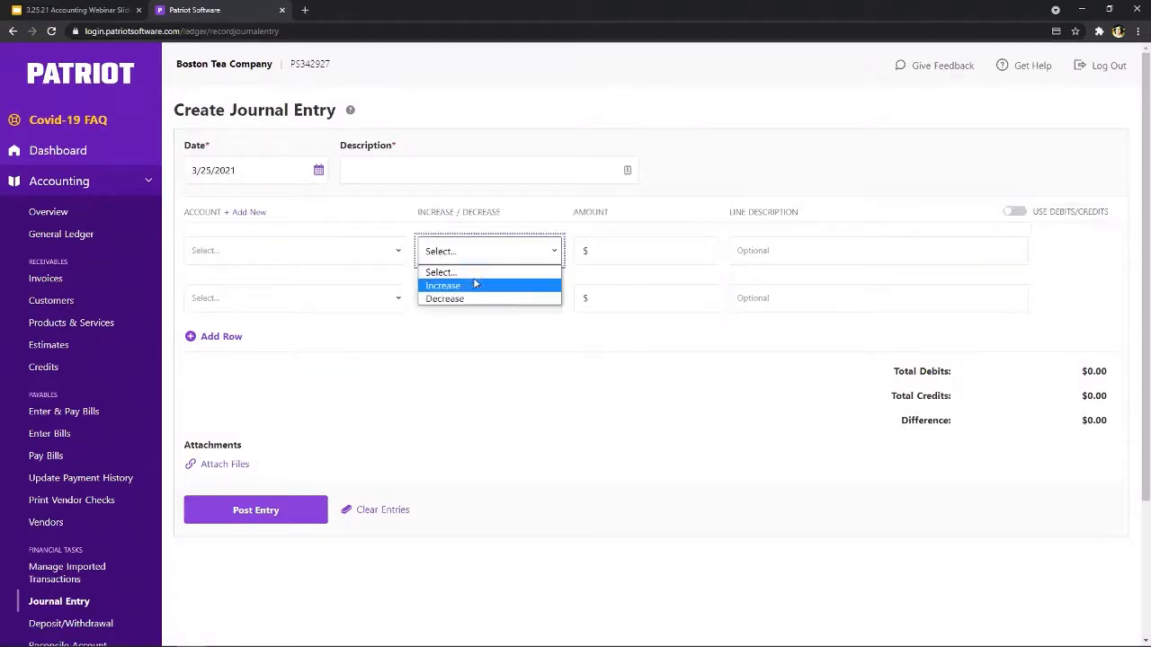
{"action": "left_click", "coordinate": [486, 251]}
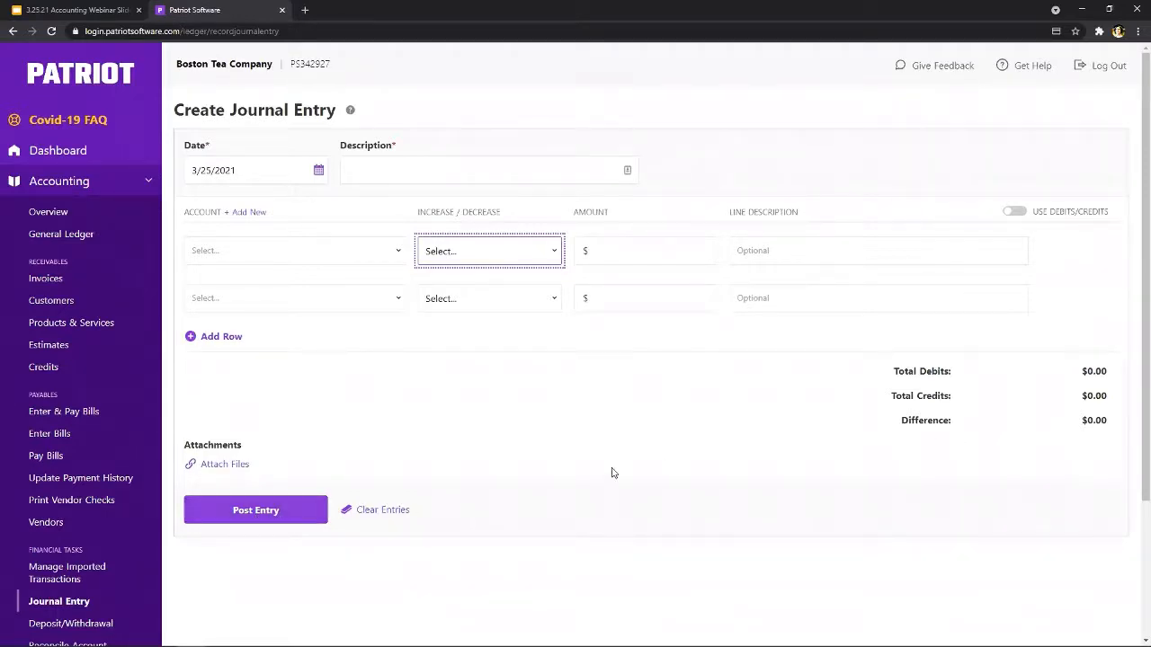
{"action": "left_click", "coordinate": [1015, 213]}
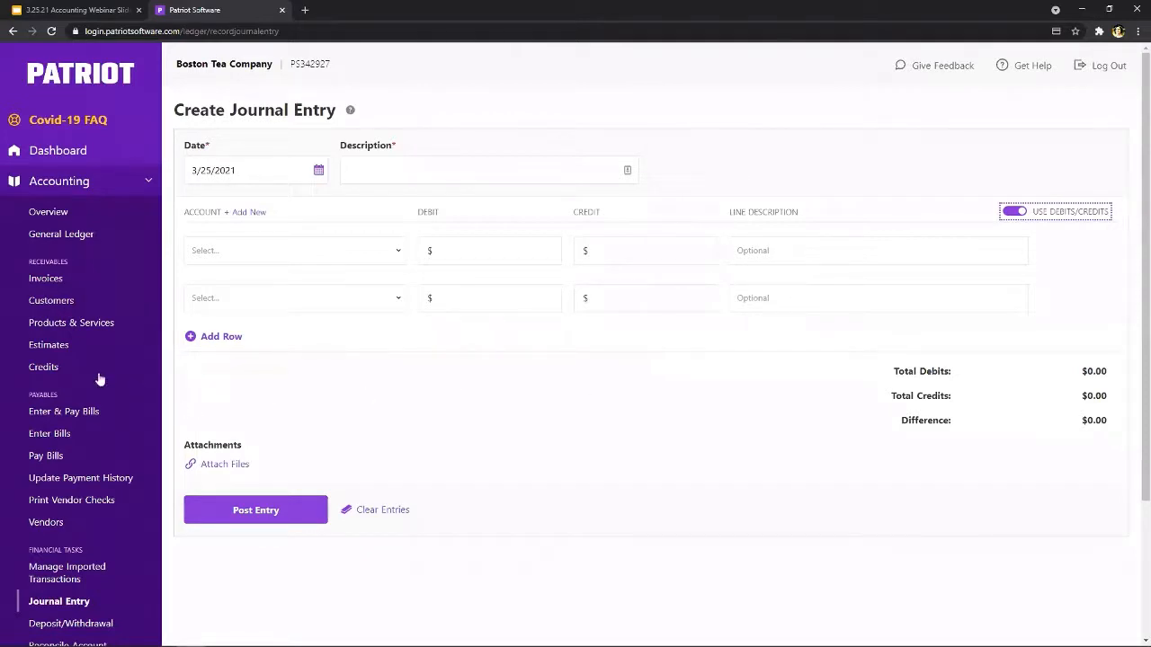
- Open account reconciliation and choose Checking as the account to reconcile
{"action": "scroll", "coordinate": [98, 380], "scroll_direction": "down", "scroll_amount": 3}
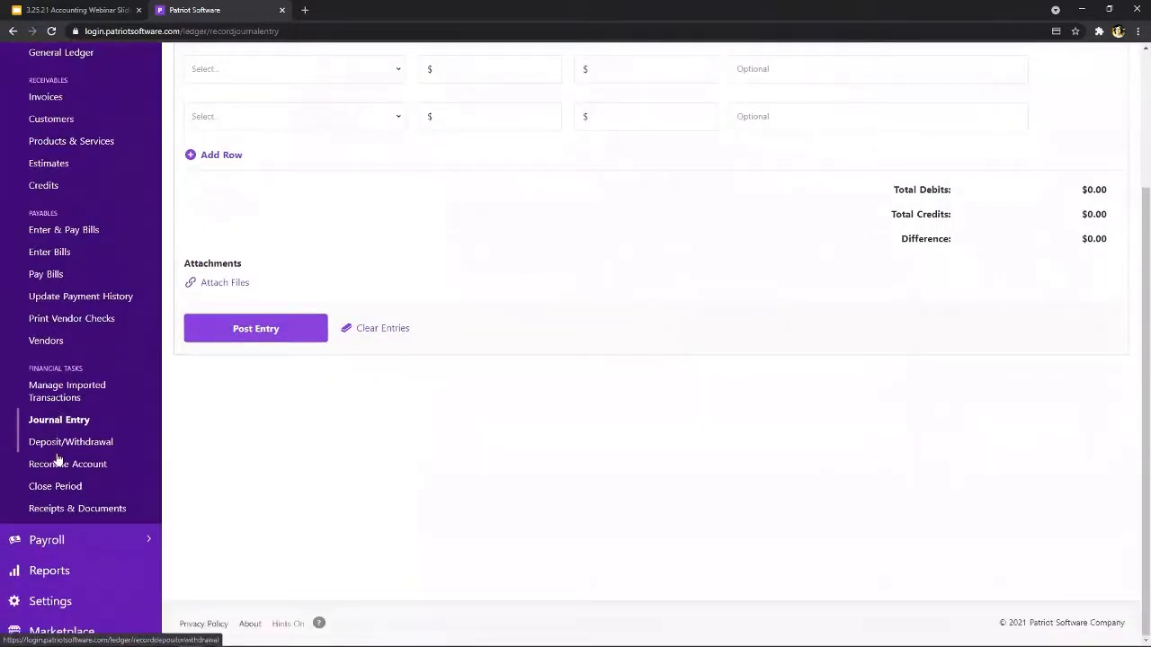
{"action": "left_click", "coordinate": [58, 472]}
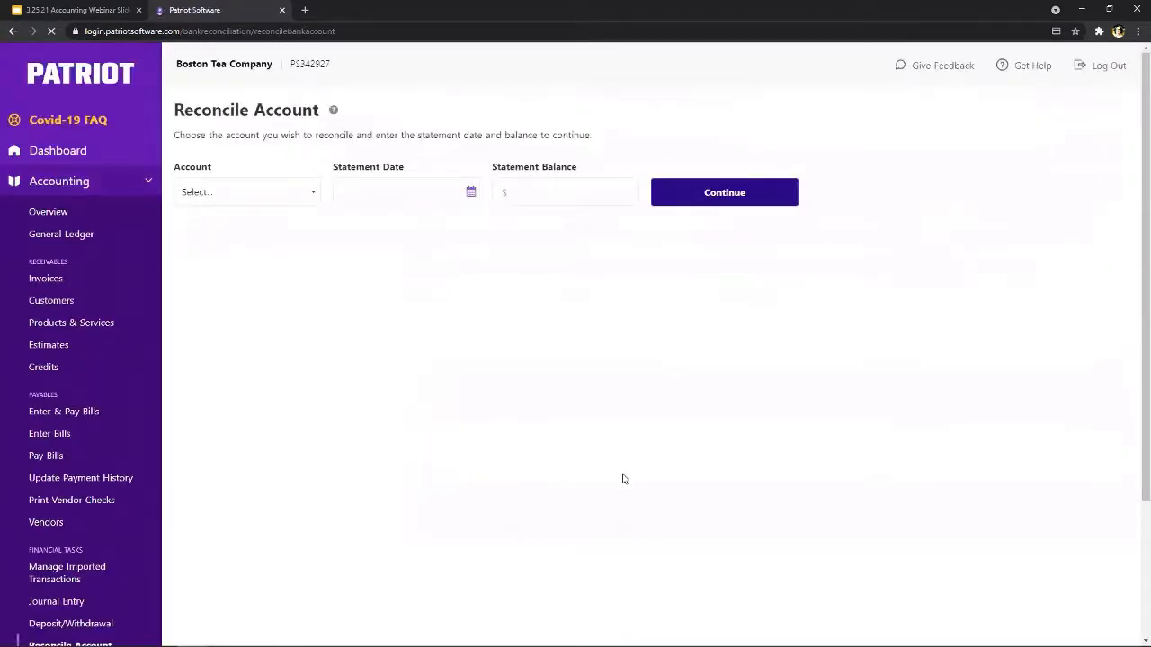
{"action": "left_click", "coordinate": [270, 191]}
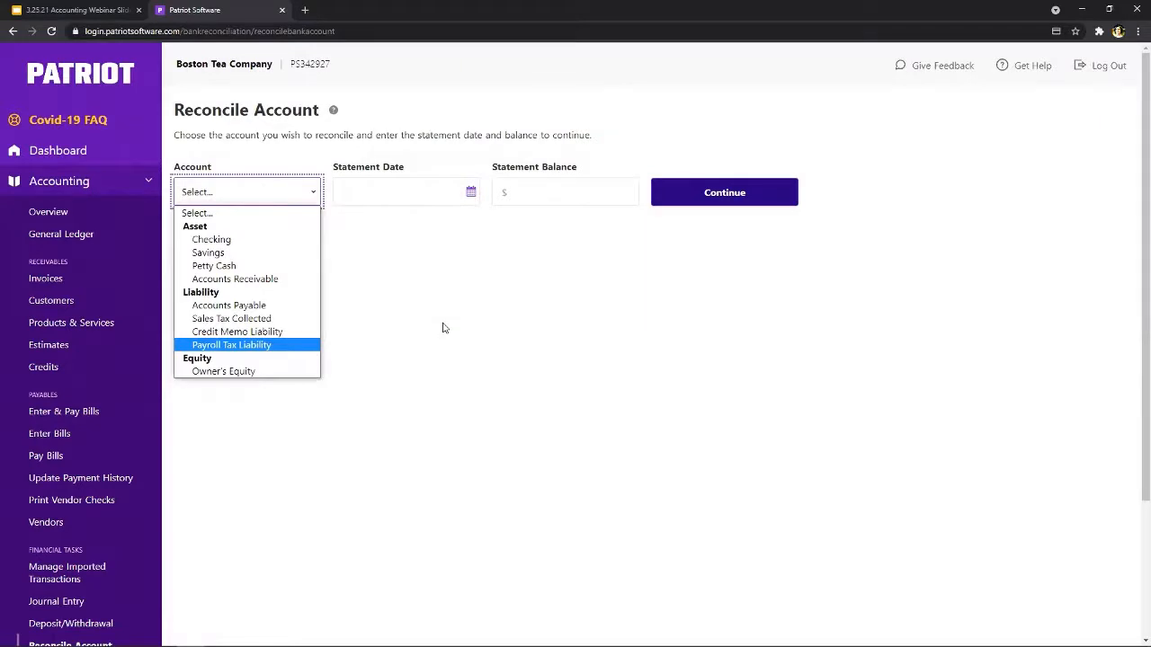
{"action": "left_click", "coordinate": [300, 238]}
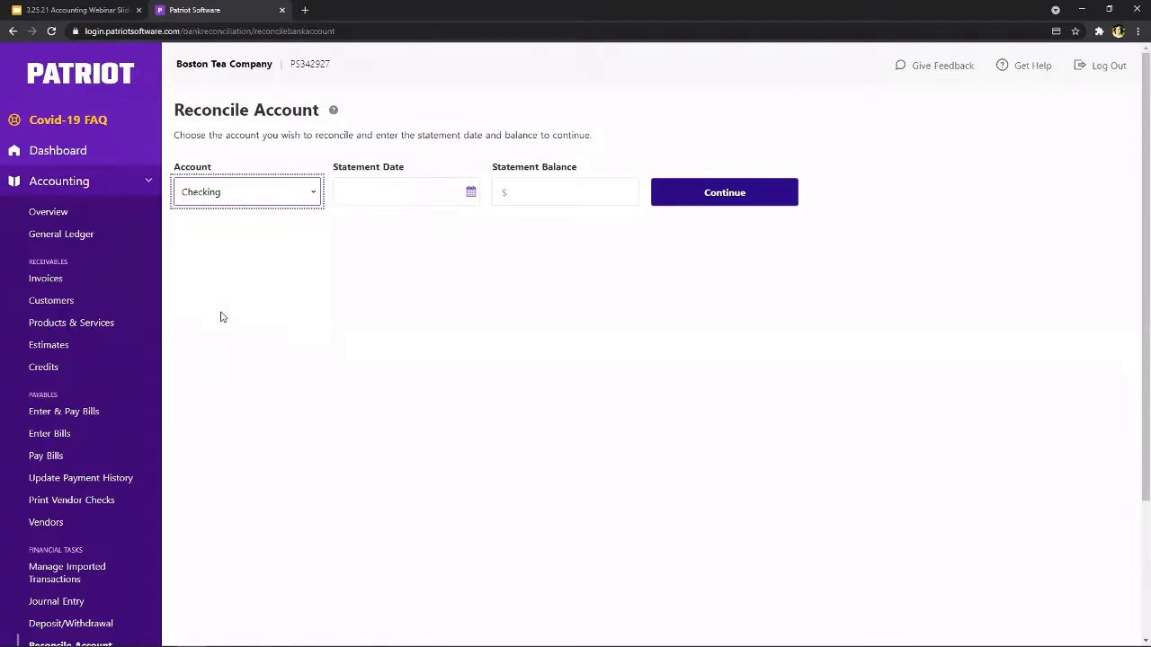
- Open the page for closing an accounting period and view the available equity accounts
{"action": "scroll", "coordinate": [92, 384], "scroll_direction": "down", "scroll_amount": 2}
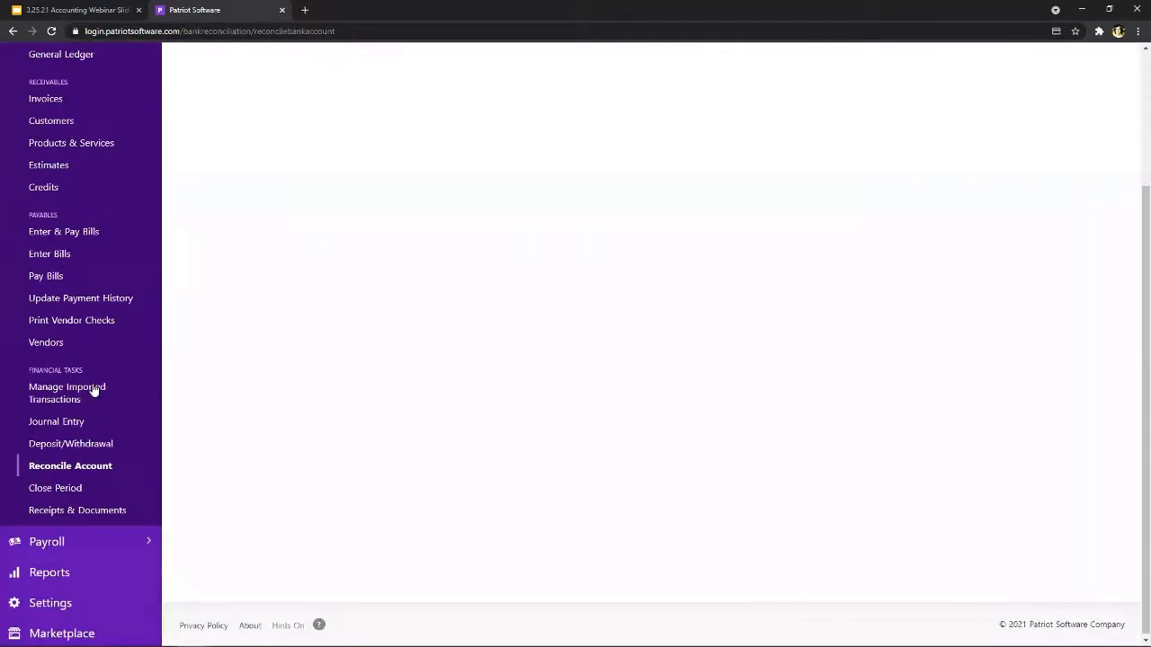
{"action": "left_click", "coordinate": [68, 490]}
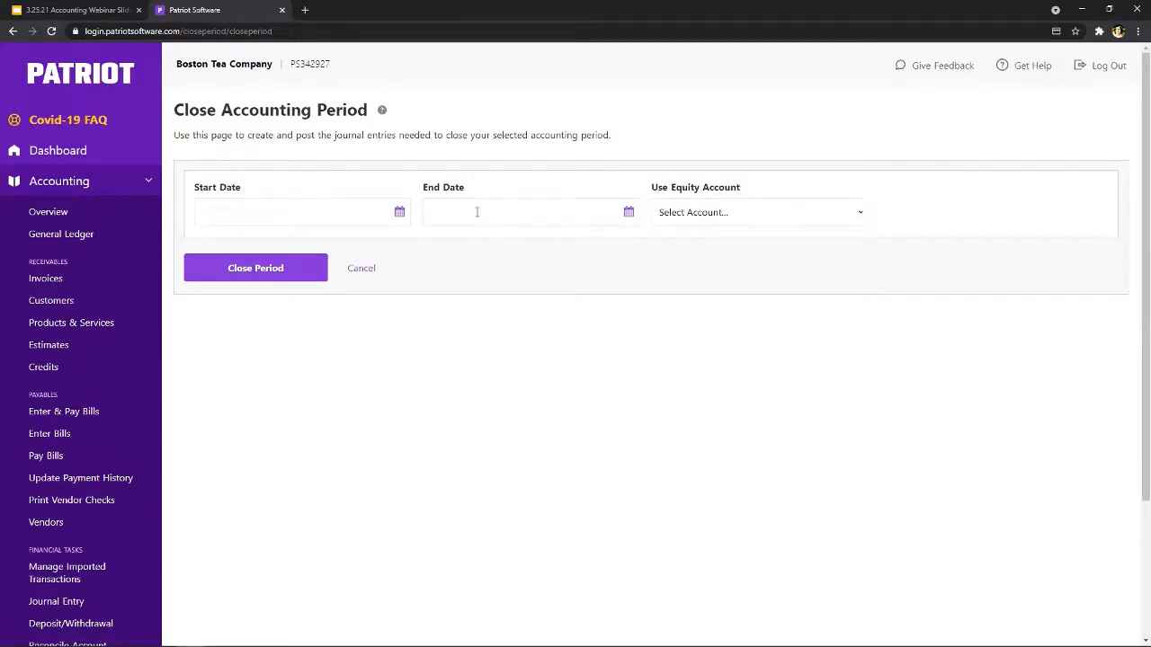
{"action": "left_click", "coordinate": [749, 216]}
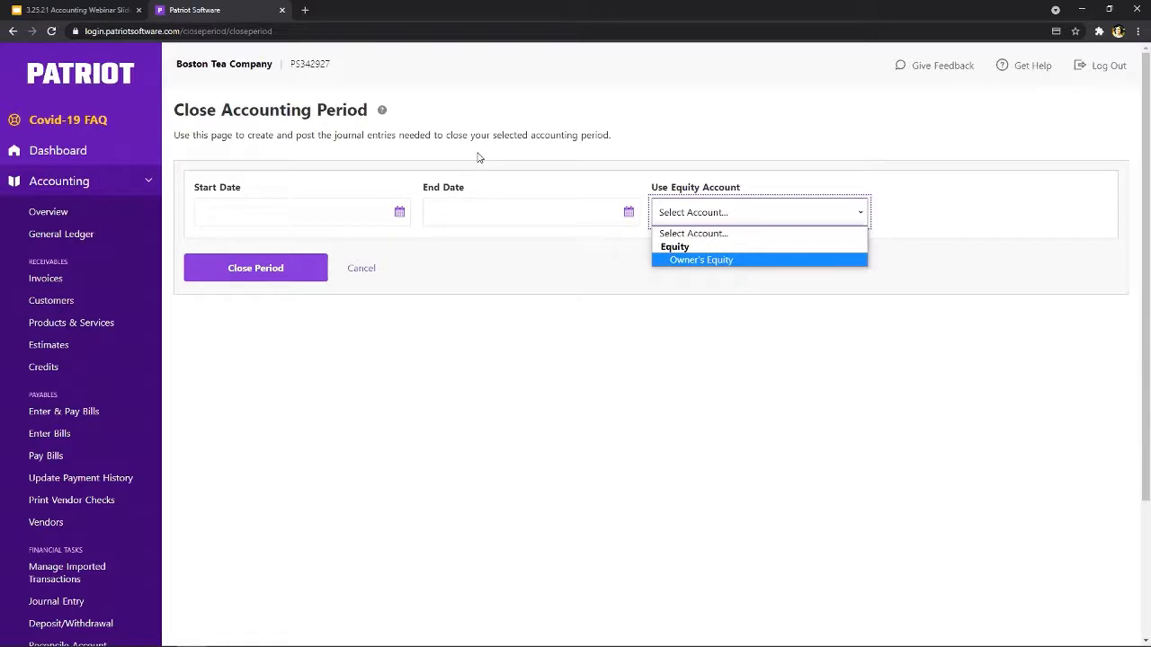
- Leave the equity account choice unmade and open the company's receipts and documents
{"action": "left_click", "coordinate": [437, 346]}
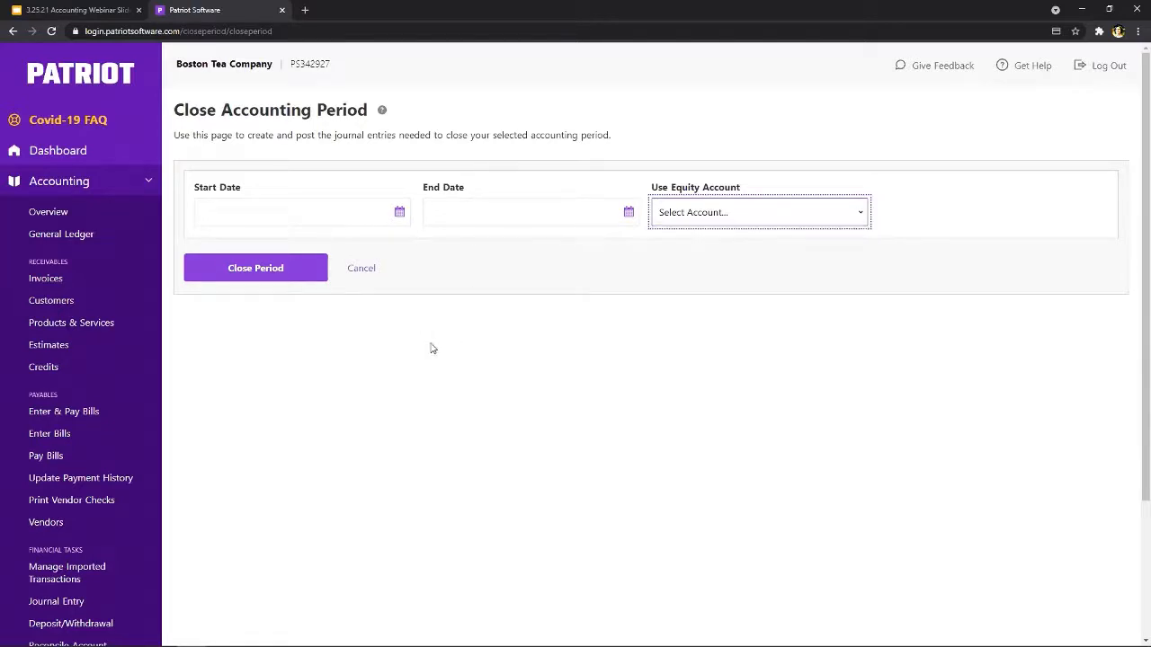
{"action": "scroll", "coordinate": [89, 326], "scroll_direction": "down", "scroll_amount": 3}
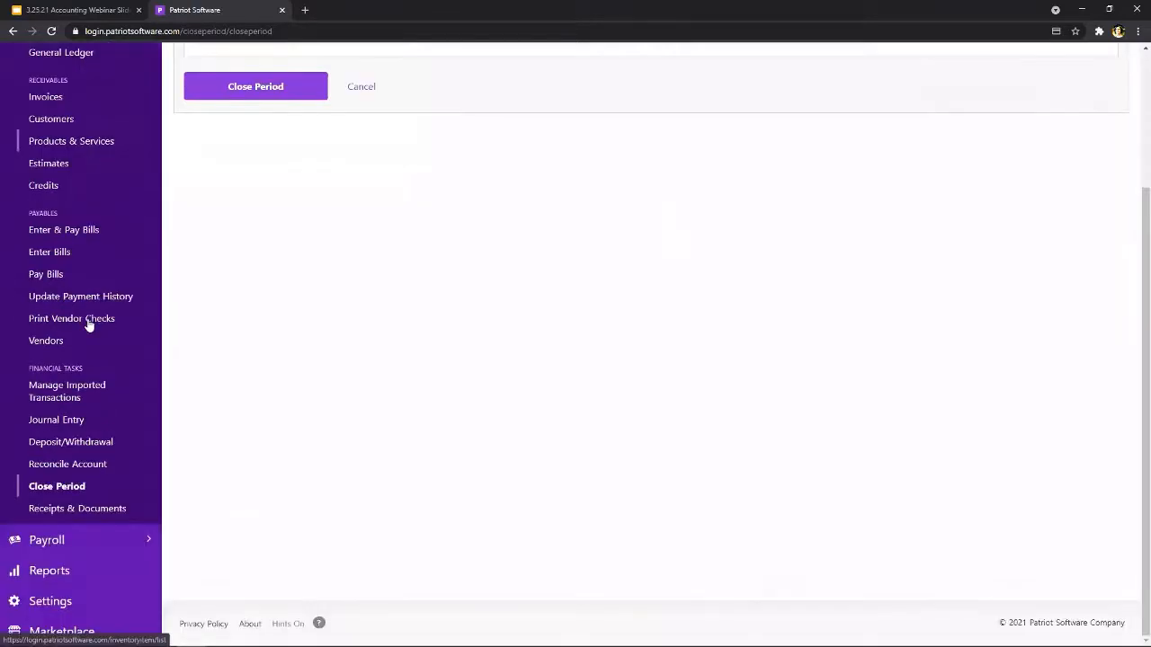
{"action": "left_click", "coordinate": [71, 509]}
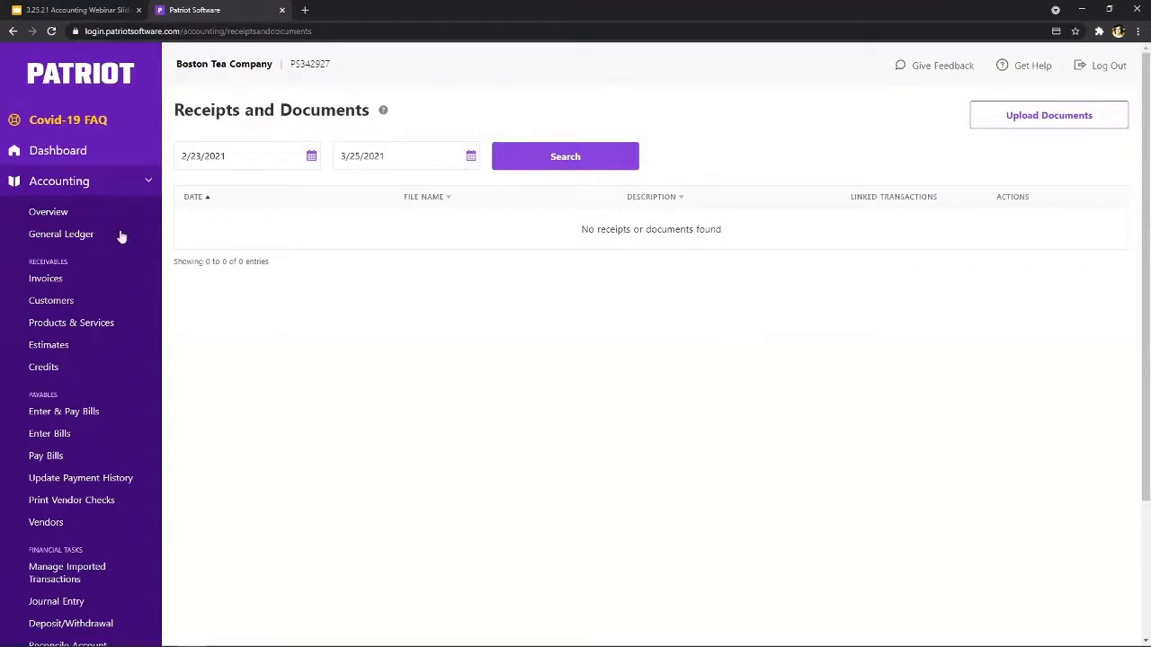
- Open the Profit & Loss Statement from the company's financial reports
{"action": "left_click", "coordinate": [72, 183]}
{"action": "left_click", "coordinate": [59, 244]}
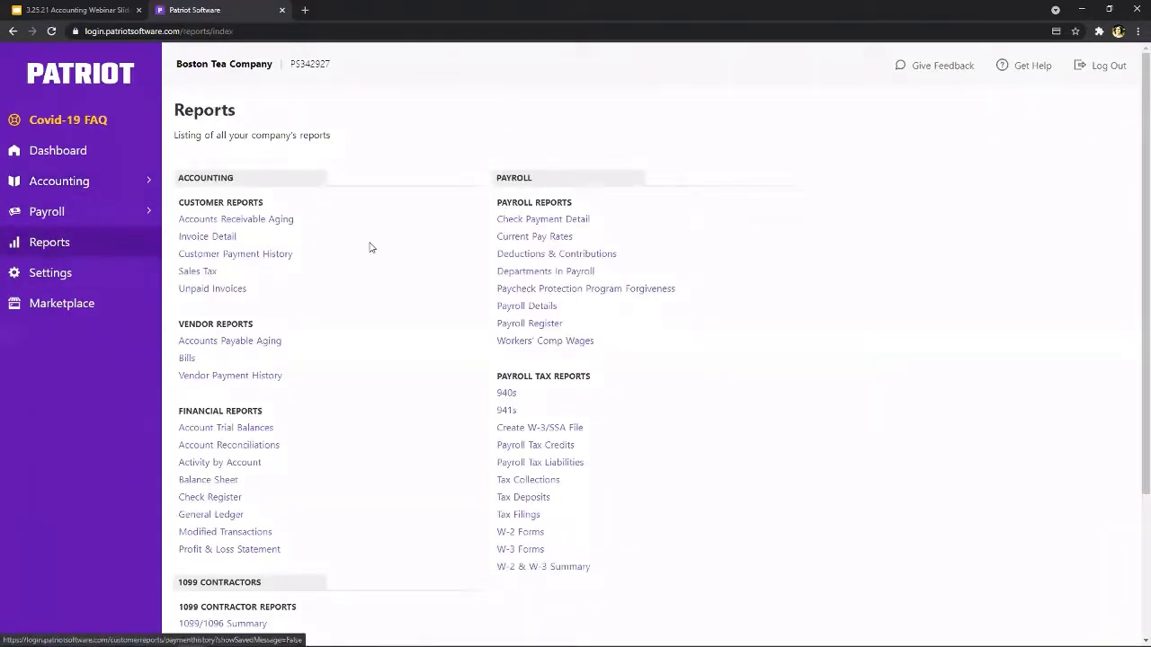
{"action": "scroll", "coordinate": [367, 246], "scroll_direction": "down", "scroll_amount": 3}
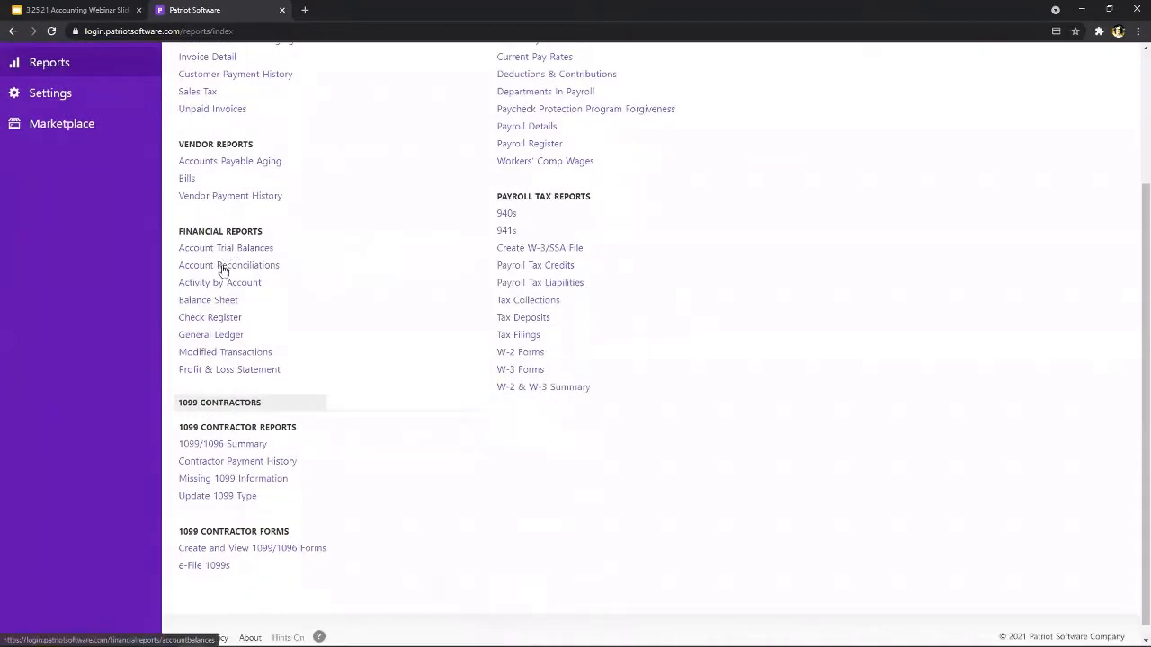
{"action": "left_click", "coordinate": [226, 372]}
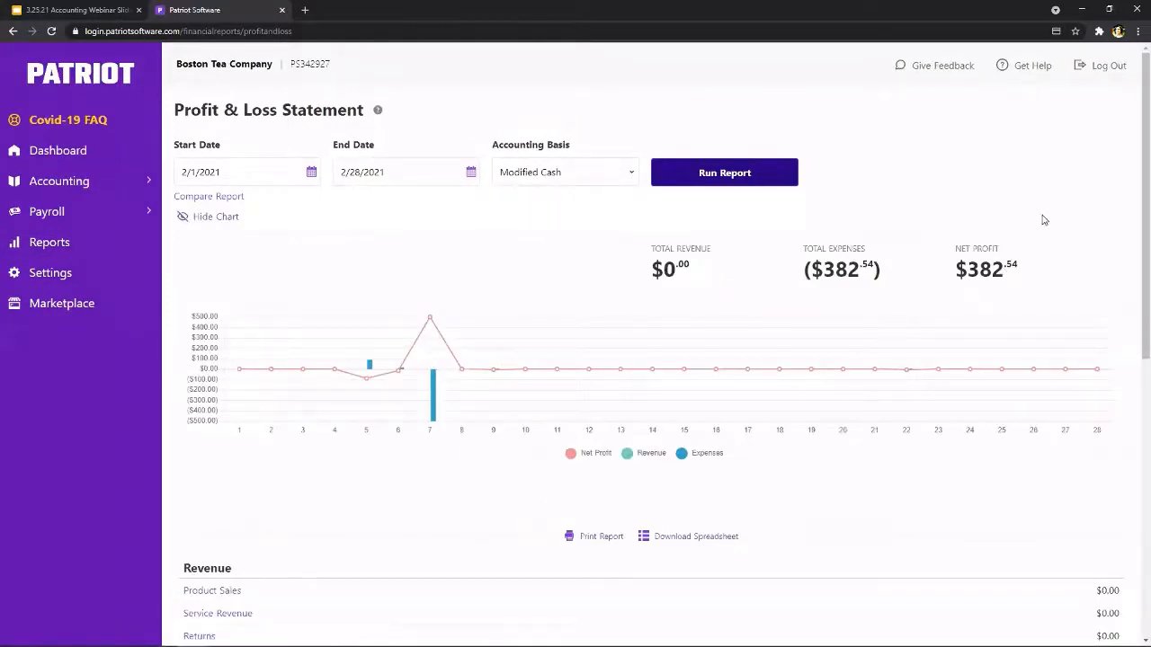
- Compare the 2/1/2021–2/28/2021 Profit & Loss Statement with the Previous Year
{"action": "left_click", "coordinate": [216, 205]}
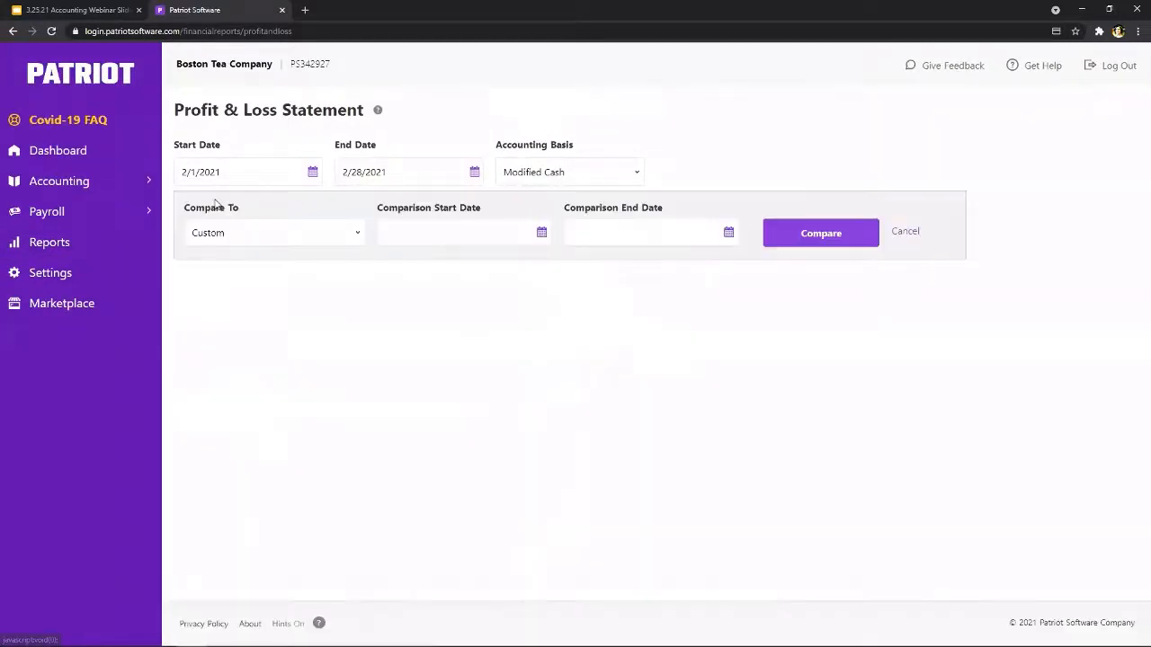
{"action": "left_click", "coordinate": [332, 235]}
{"action": "left_click", "coordinate": [296, 265]}
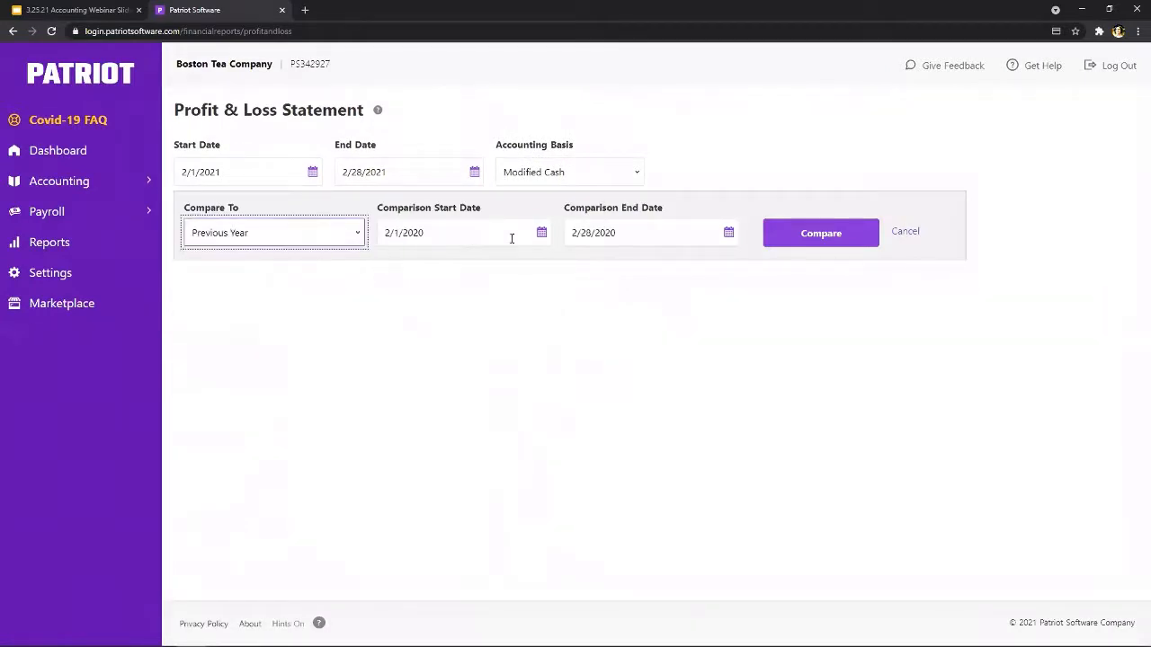
{"action": "left_click", "coordinate": [803, 236]}
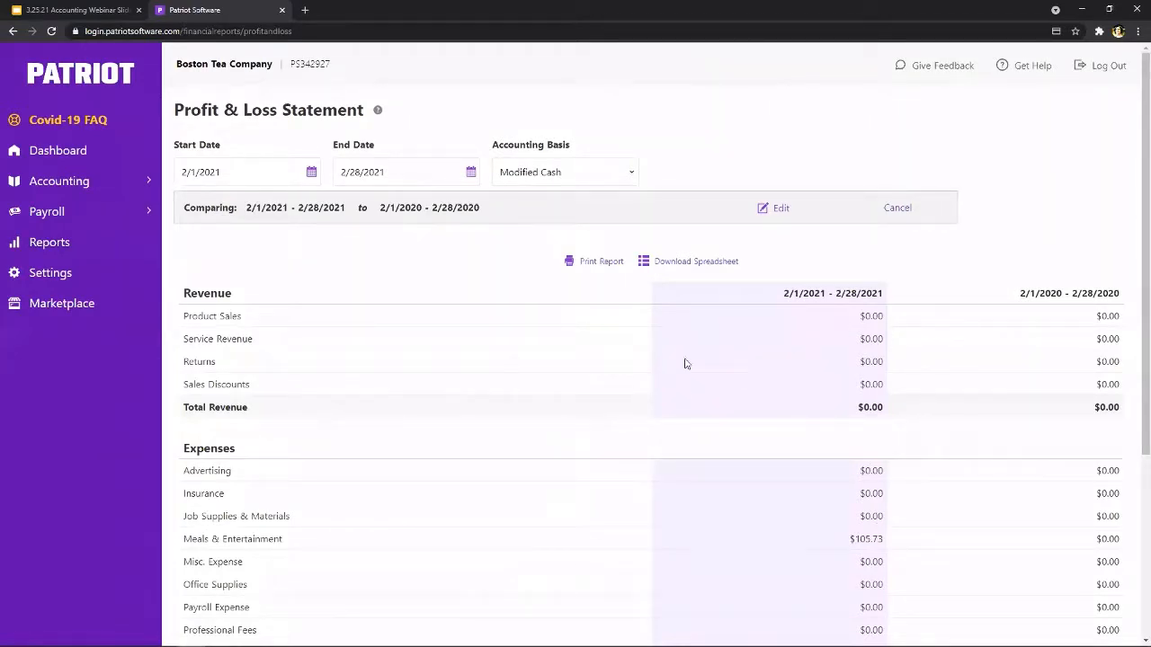
- Cancel the comparison, rerun the Profit & Loss Statement and view the transactions behind the Meals & Entertainment expense
{"action": "left_click", "coordinate": [895, 208]}
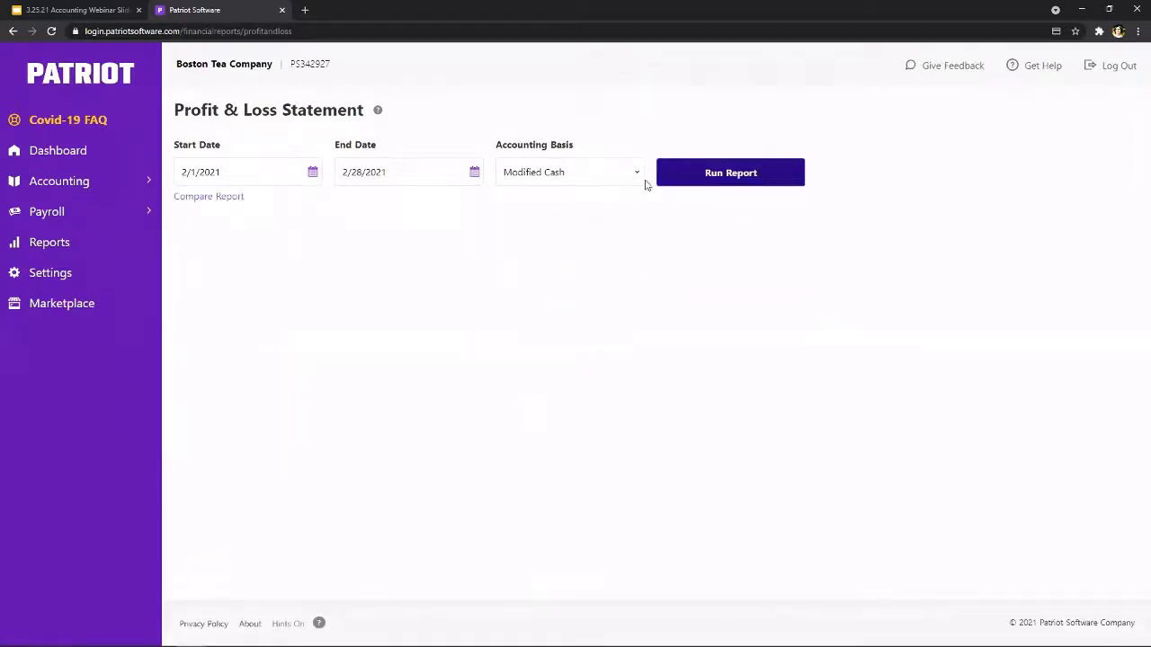
{"action": "left_click", "coordinate": [675, 182]}
{"action": "scroll", "coordinate": [449, 260], "scroll_direction": "down", "scroll_amount": 4}
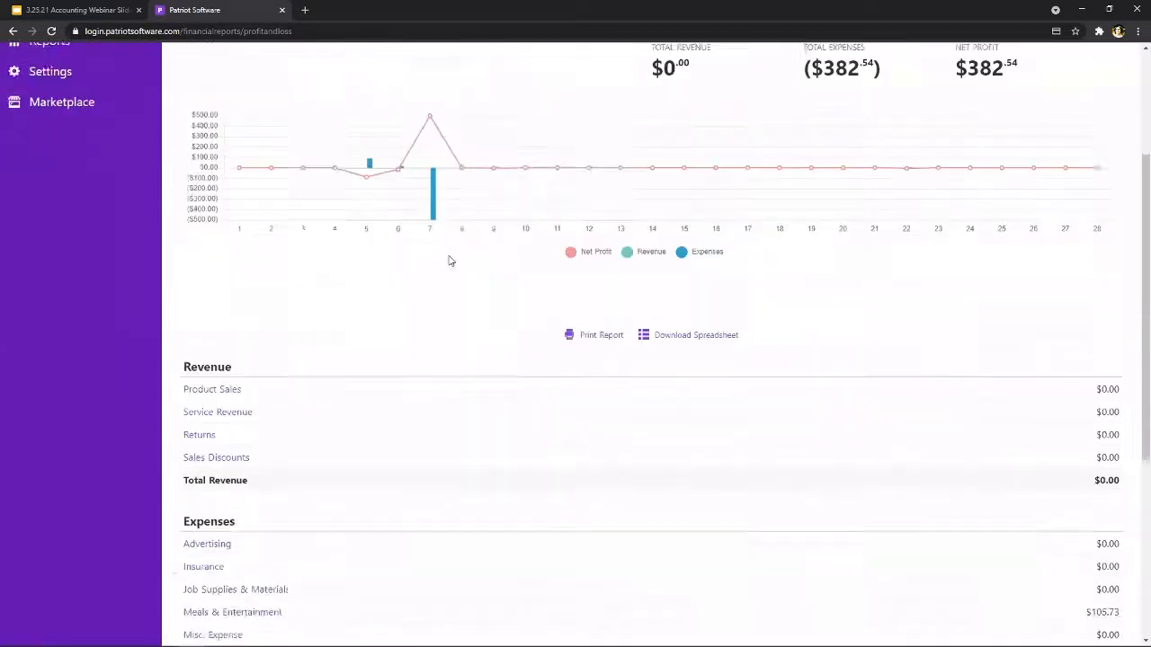
{"action": "scroll", "coordinate": [450, 260], "scroll_direction": "down", "scroll_amount": 1}
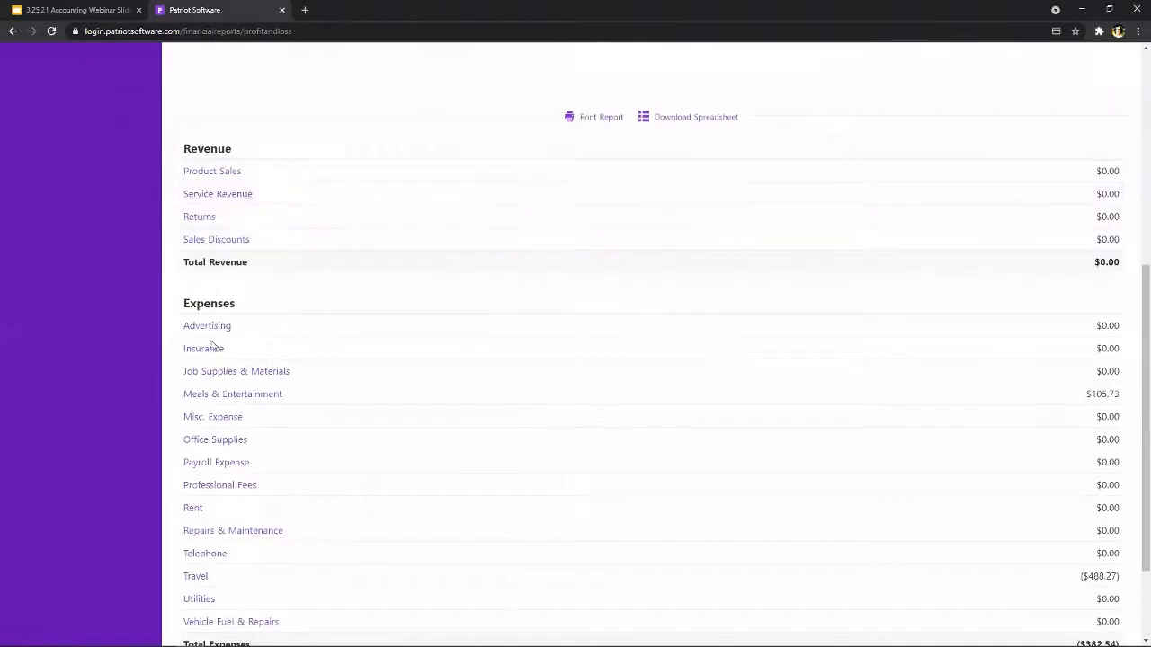
{"action": "left_click", "coordinate": [227, 398]}
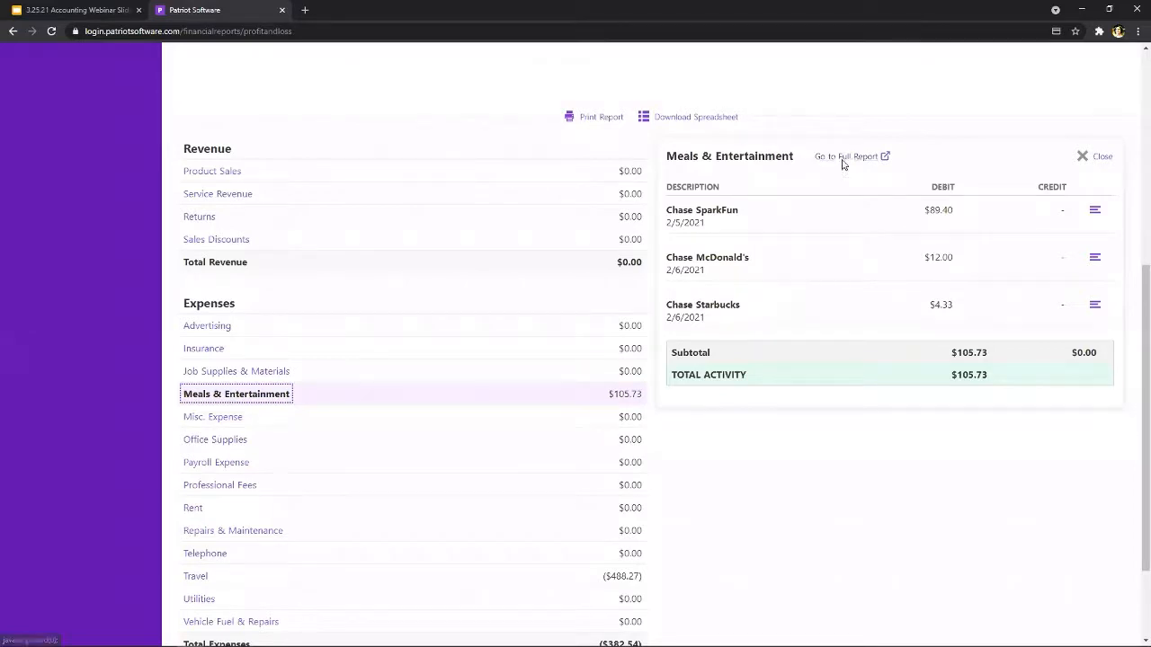
{"action": "left_click", "coordinate": [81, 12]}
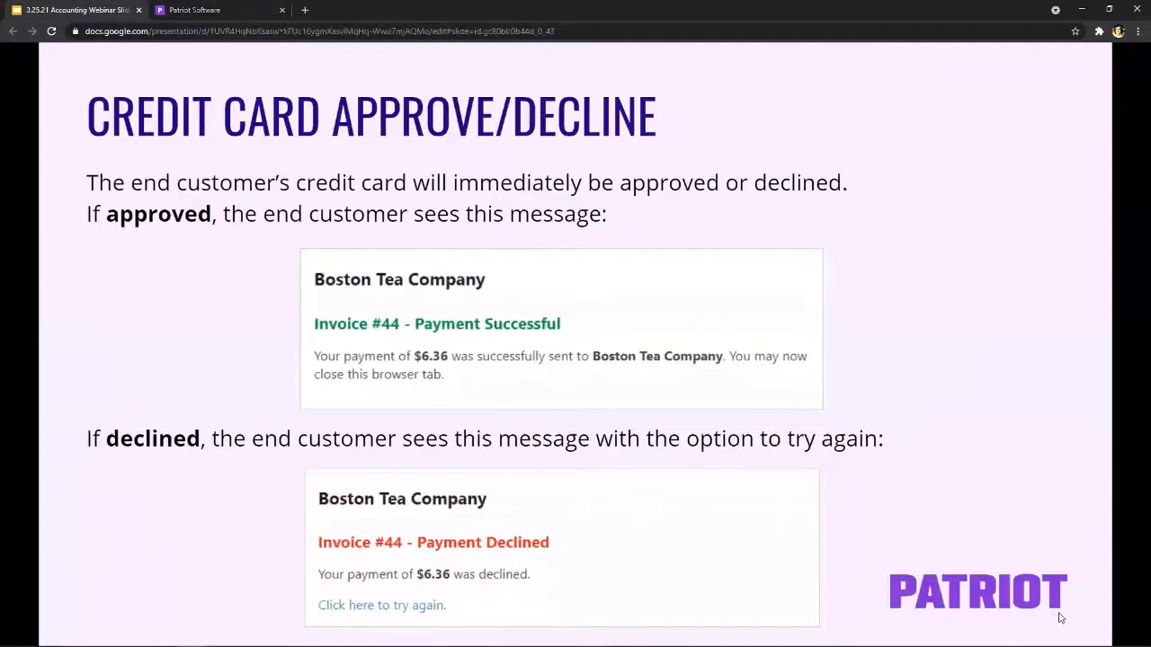
{"action": "key", "text": "Right"}
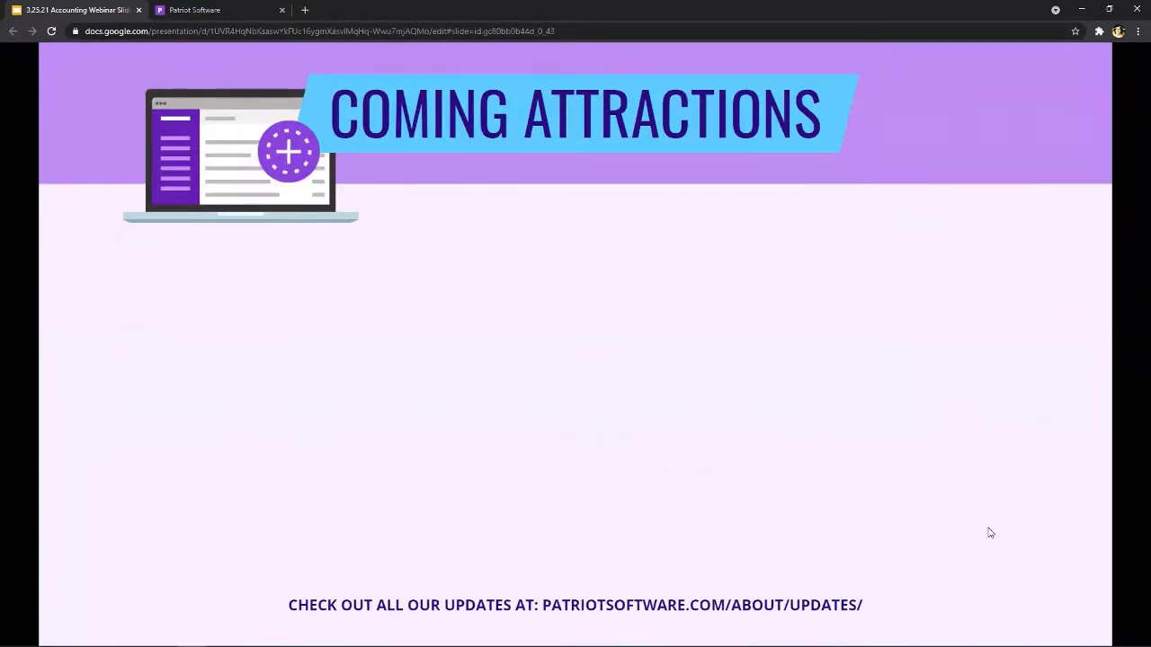
{"action": "key", "text": "Right"}
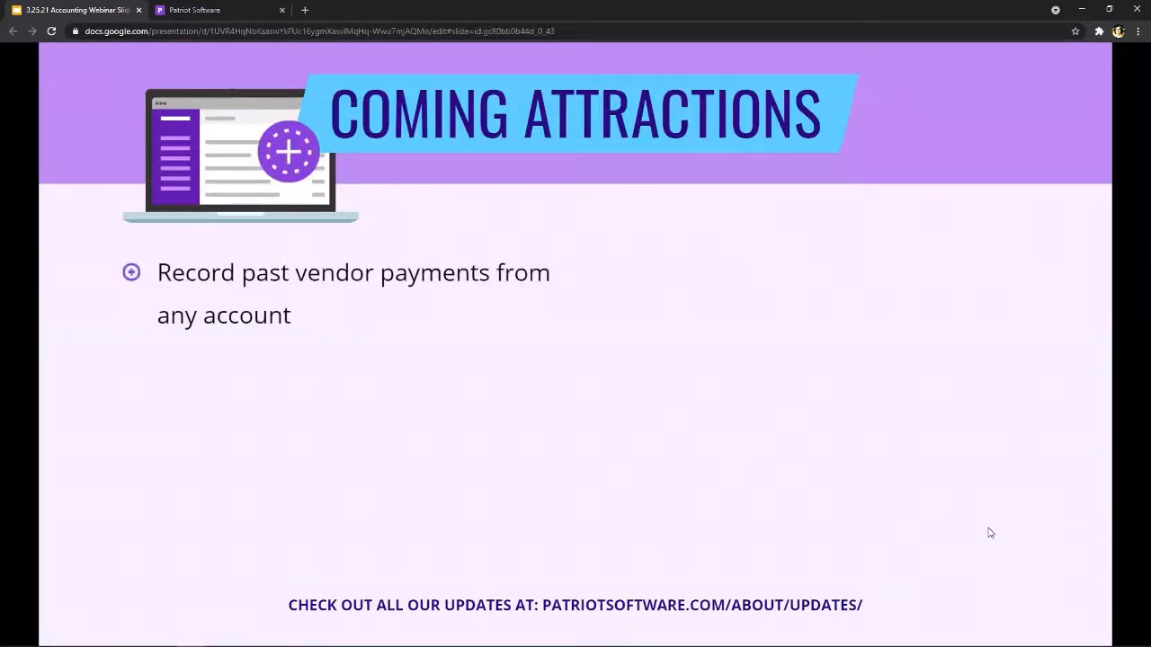
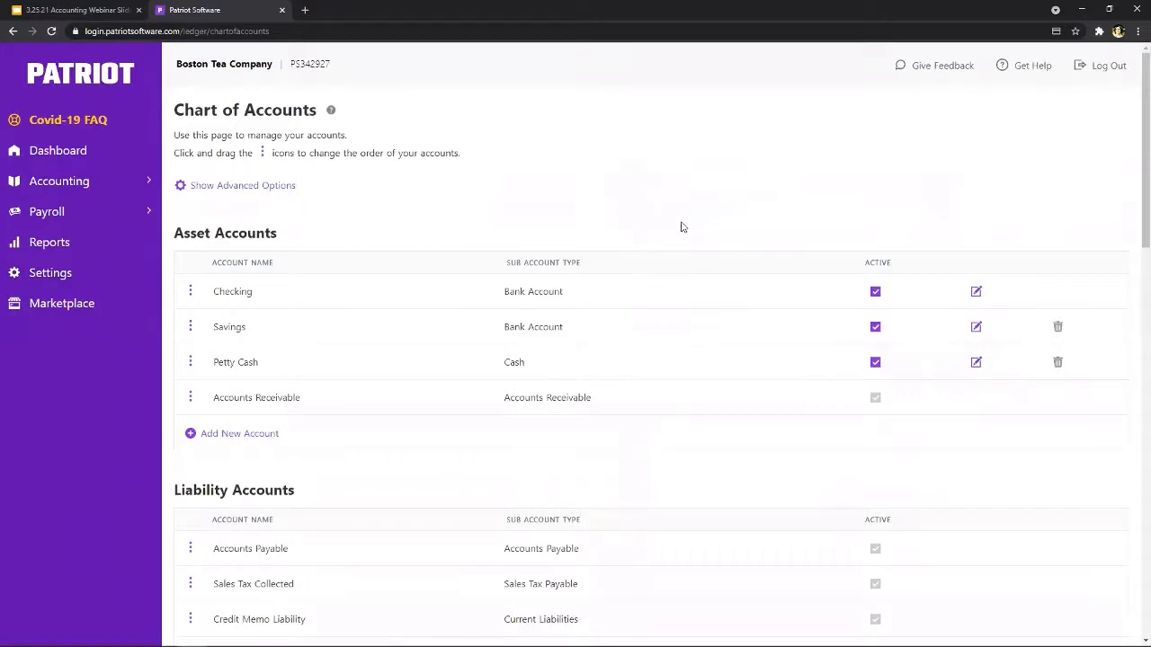
- Look through the chart of accounts, open the Checking account for editing and cancel without changing it
{"action": "scroll", "coordinate": [709, 229], "scroll_direction": "down", "scroll_amount": 1}
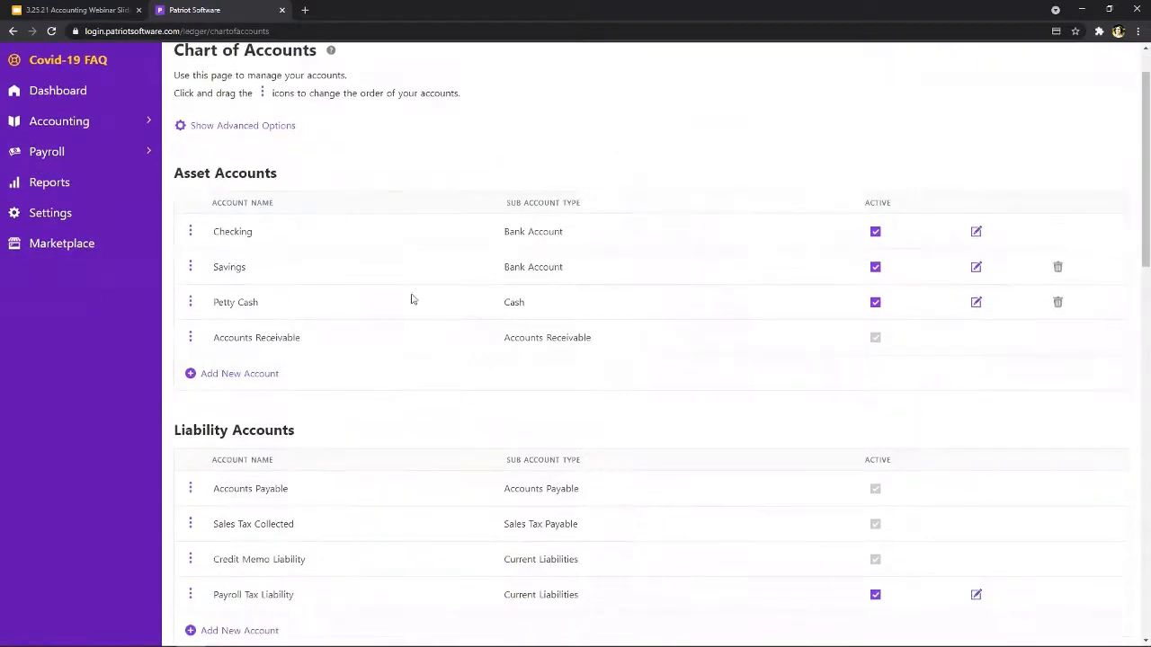
{"action": "scroll", "coordinate": [753, 244], "scroll_direction": "down", "scroll_amount": 2}
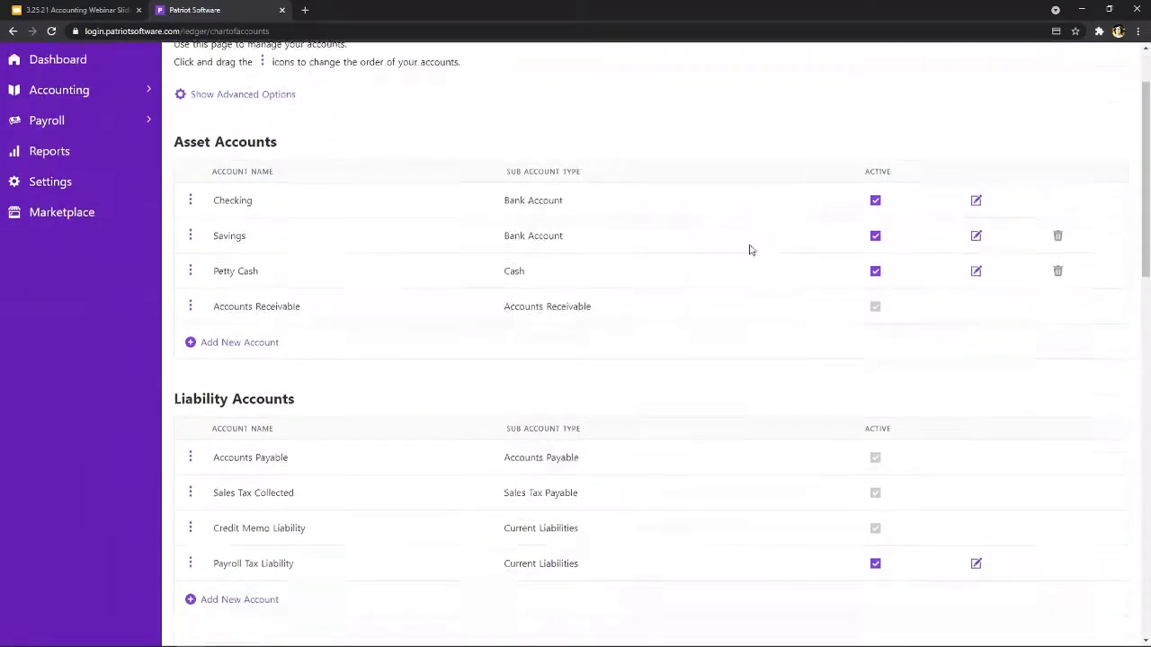
{"action": "scroll", "coordinate": [593, 257], "scroll_direction": "down", "scroll_amount": 1}
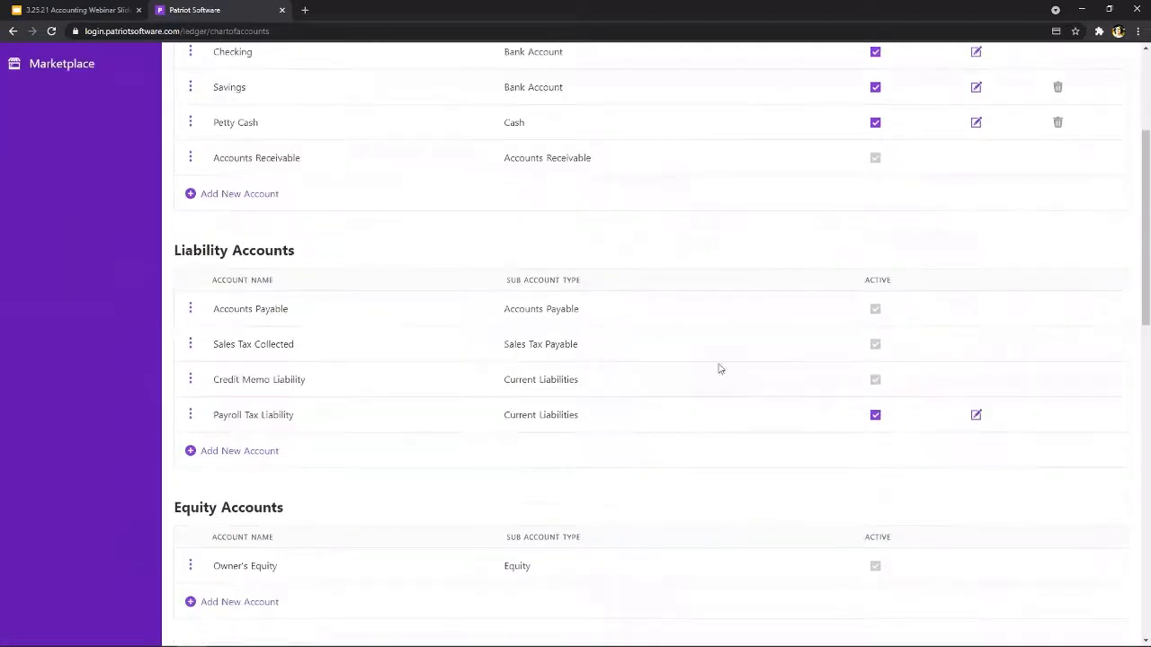
{"action": "scroll", "coordinate": [795, 286], "scroll_direction": "up", "scroll_amount": 3}
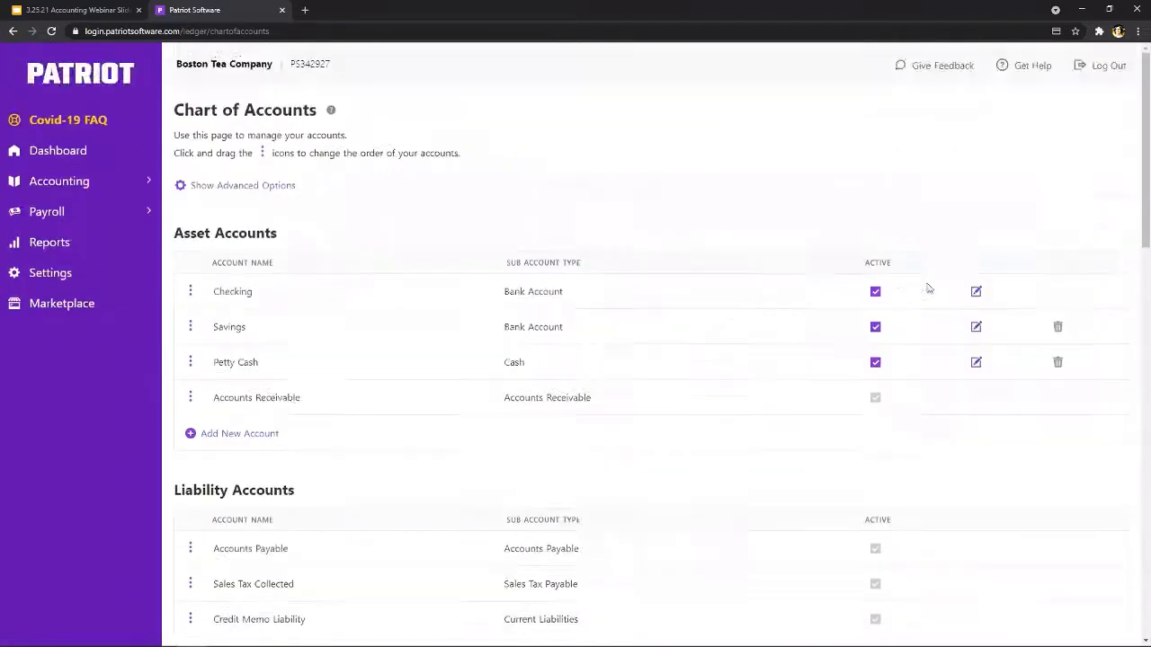
{"action": "left_click", "coordinate": [976, 290]}
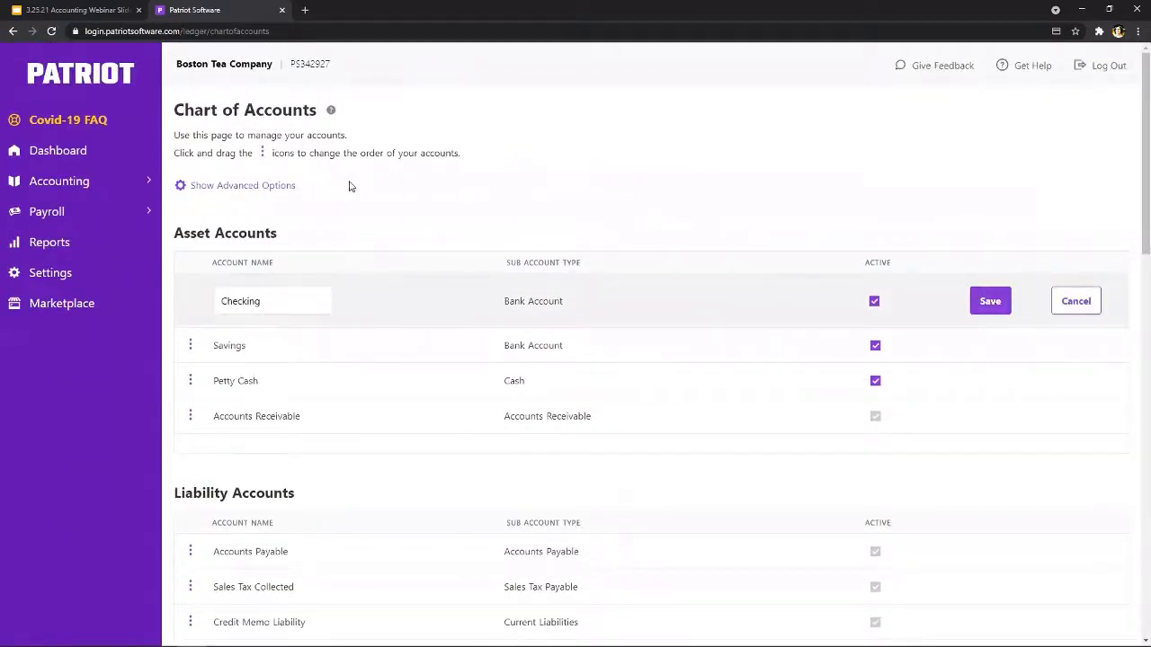
{"action": "left_click", "coordinate": [1076, 306]}
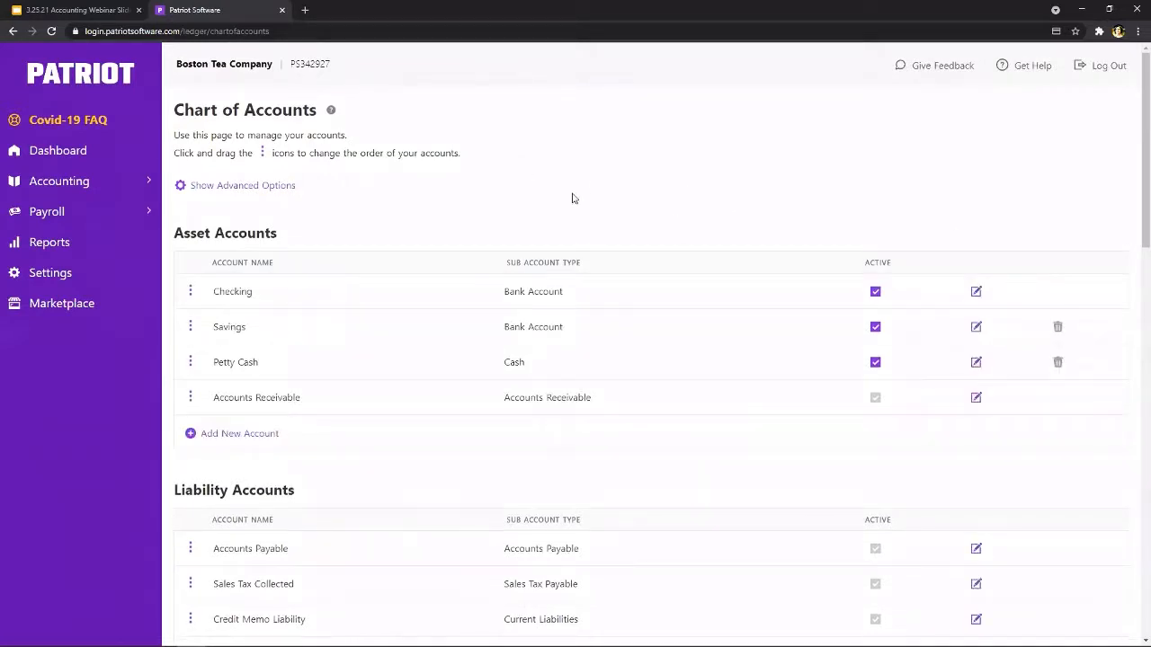
- Turn on account numbers in the chart of accounts' advanced options, review the account lists and hide the options again
{"action": "left_click", "coordinate": [270, 185]}
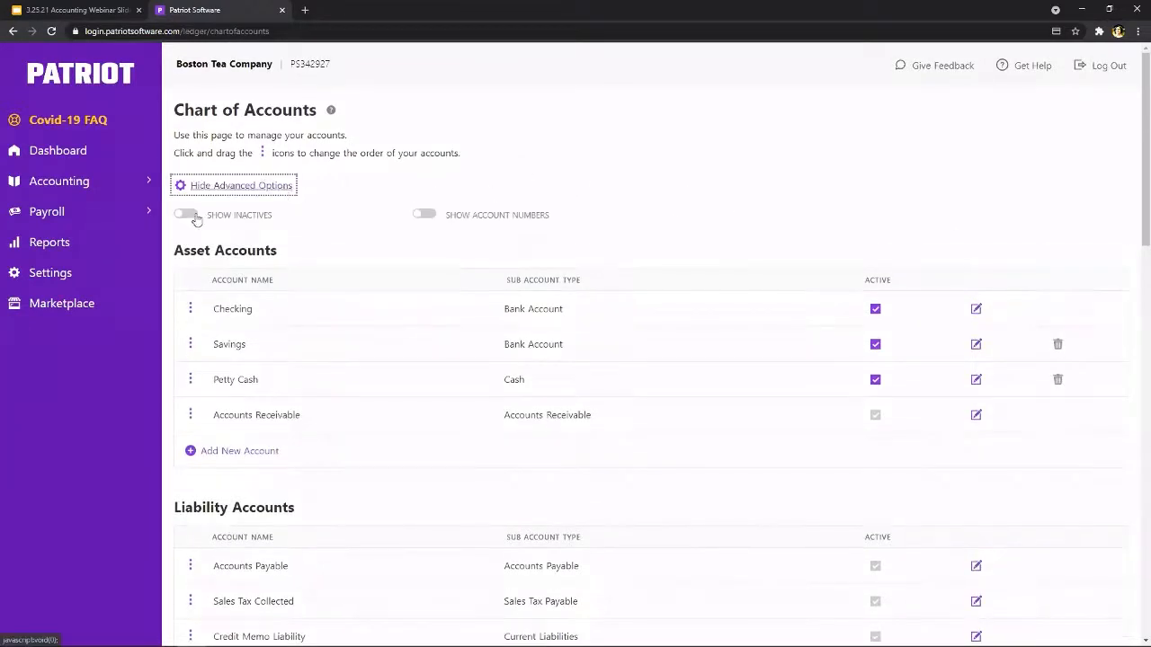
{"action": "left_click", "coordinate": [426, 214]}
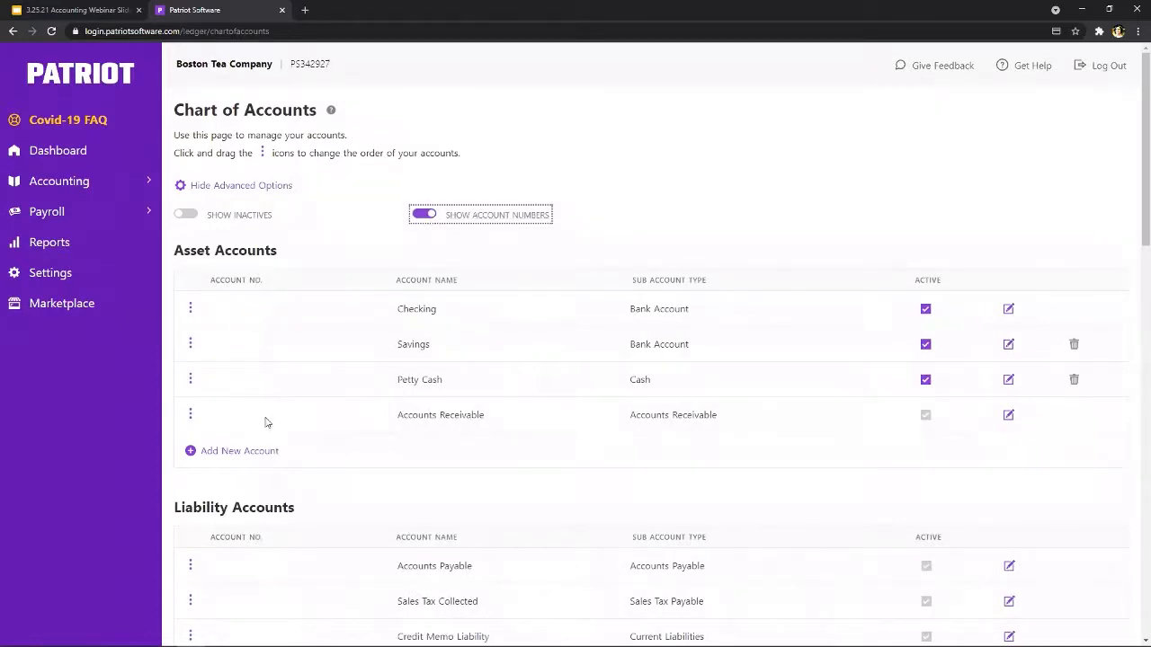
{"action": "left_click", "coordinate": [751, 209]}
{"action": "scroll", "coordinate": [807, 358], "scroll_direction": "down", "scroll_amount": 7}
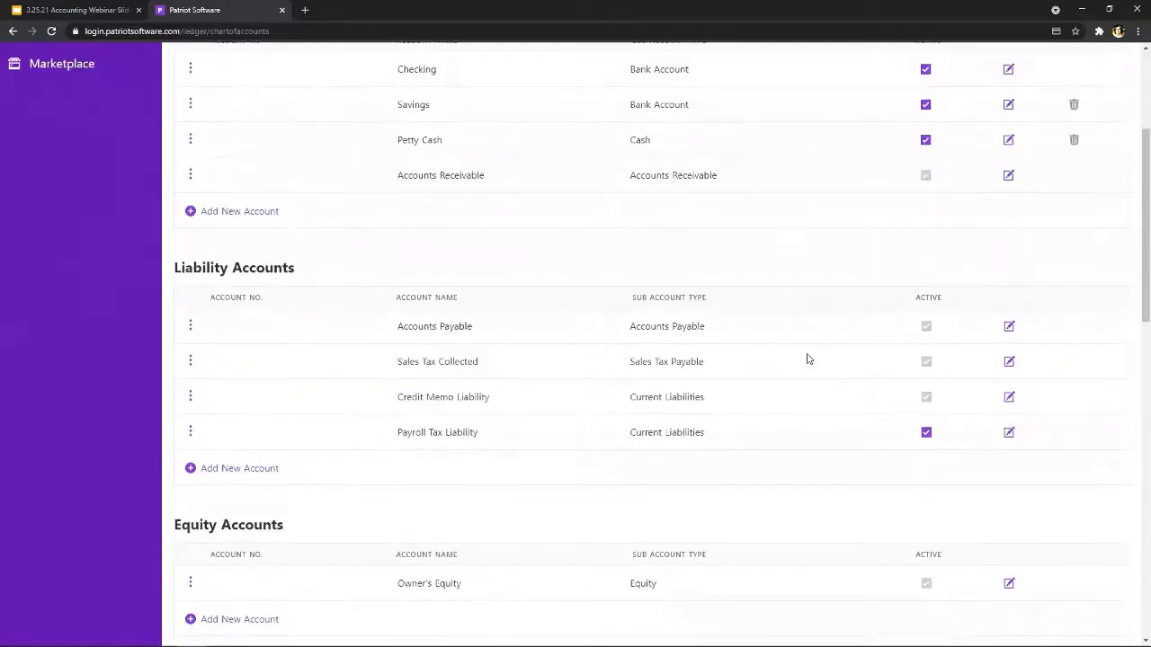
{"action": "scroll", "coordinate": [806, 359], "scroll_direction": "down", "scroll_amount": 5}
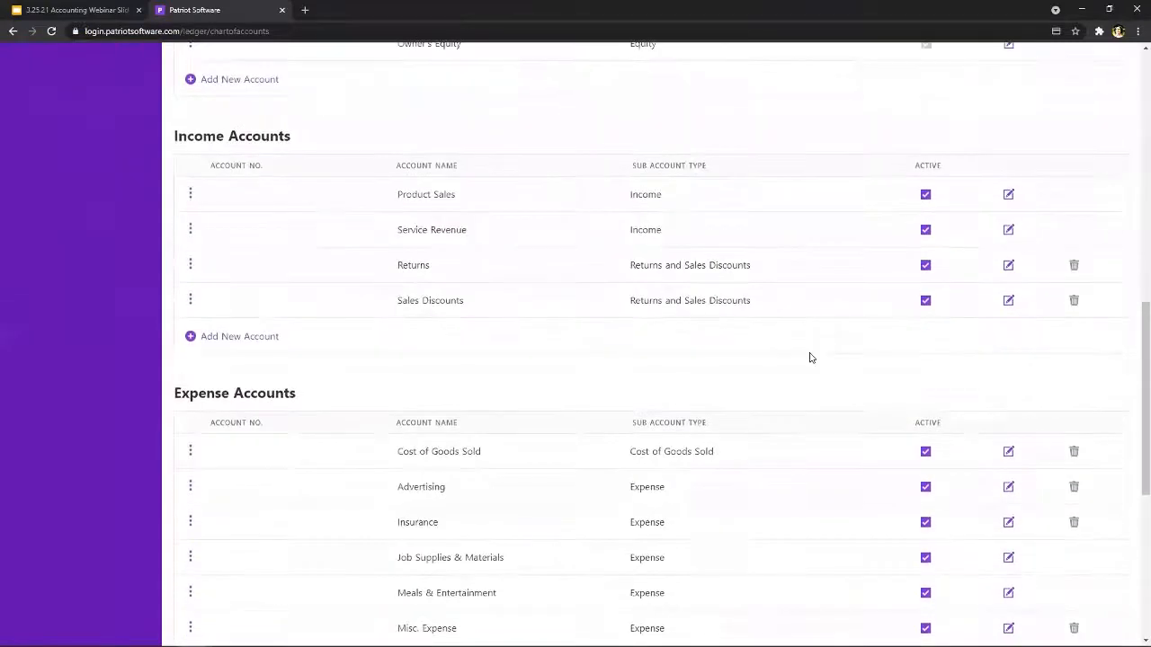
{"action": "scroll", "coordinate": [809, 358], "scroll_direction": "up", "scroll_amount": 12}
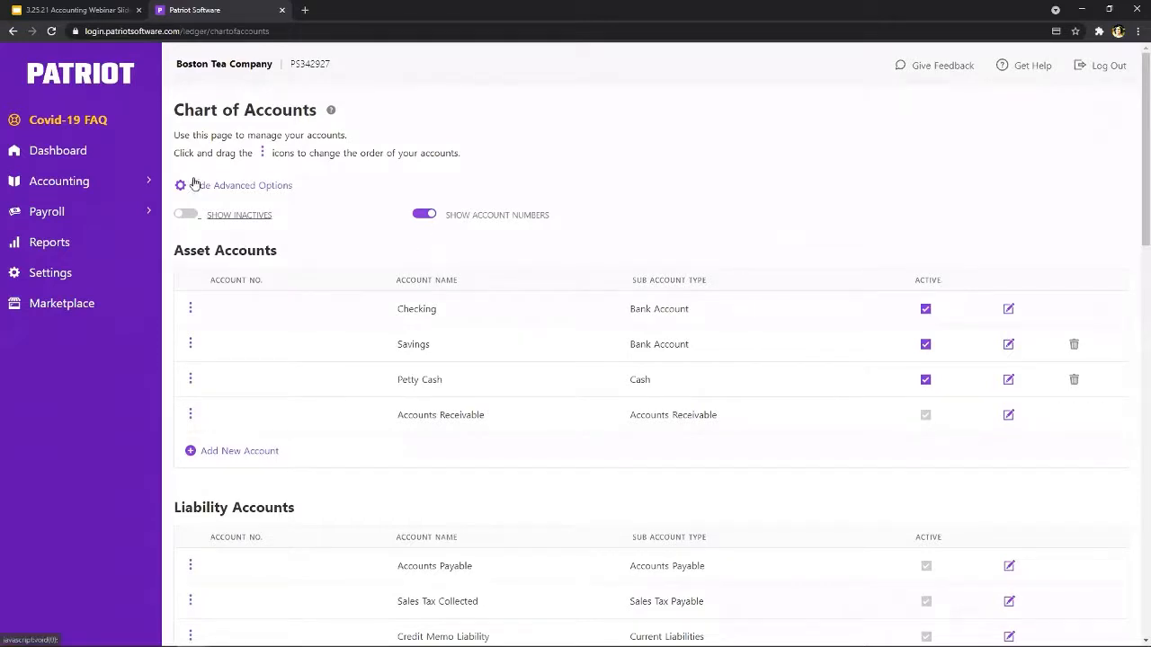
{"action": "left_click", "coordinate": [229, 189]}
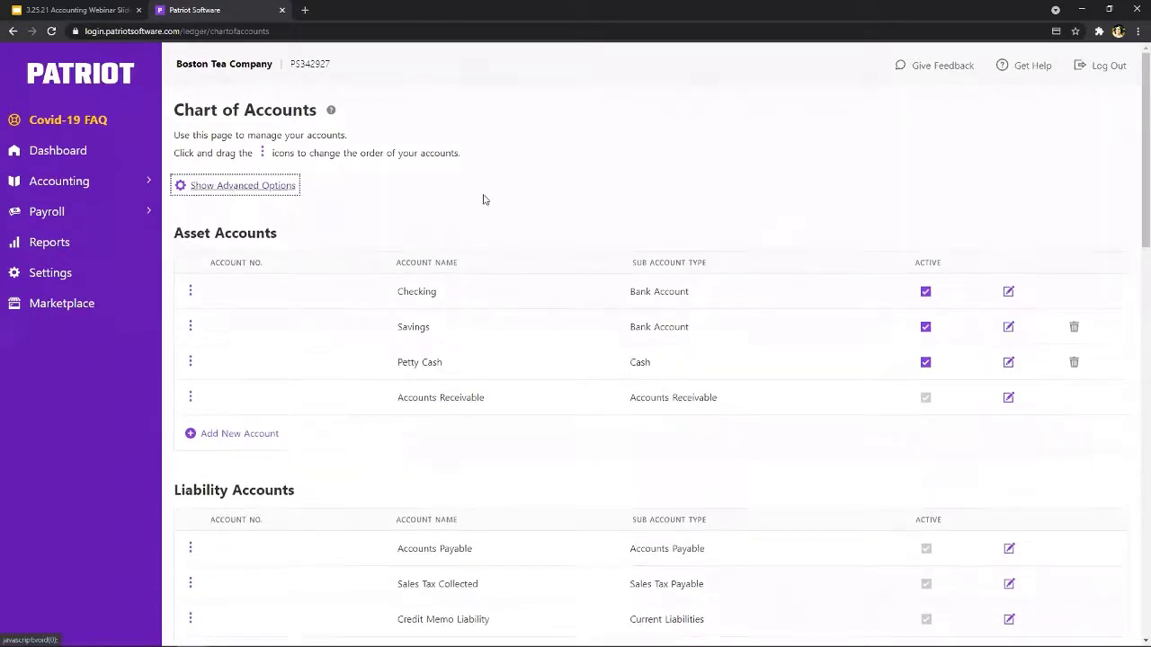
- View the company's transaction rules in the settings and review the default invoice email template with its data tags
{"action": "left_click", "coordinate": [45, 274]}
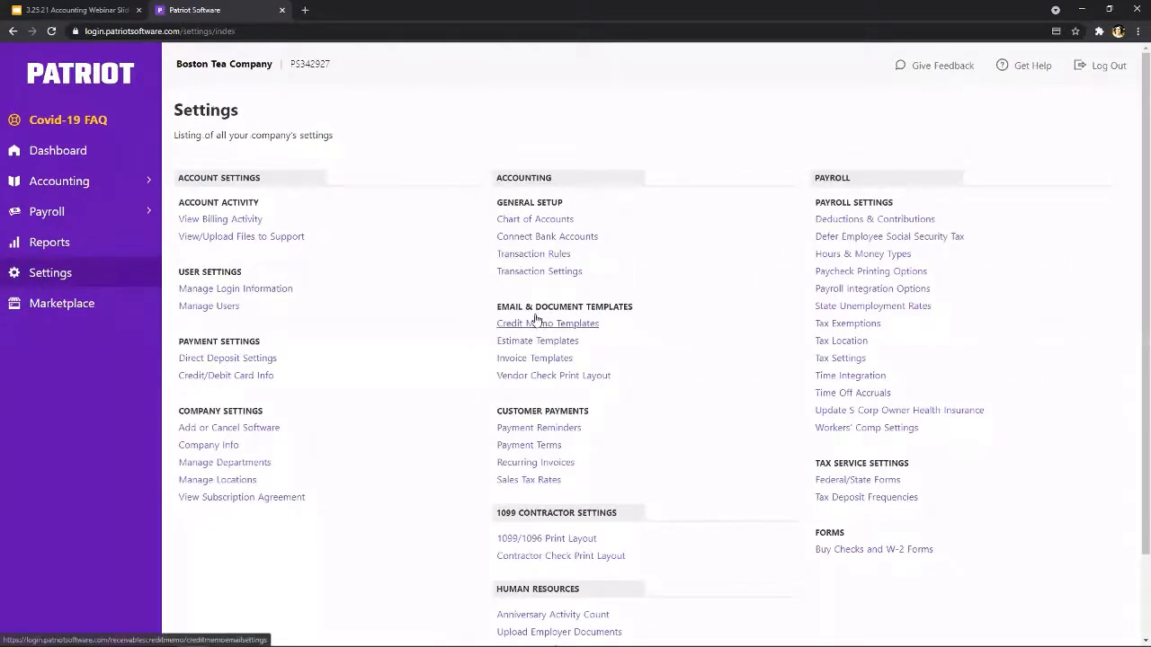
{"action": "left_click", "coordinate": [527, 258]}
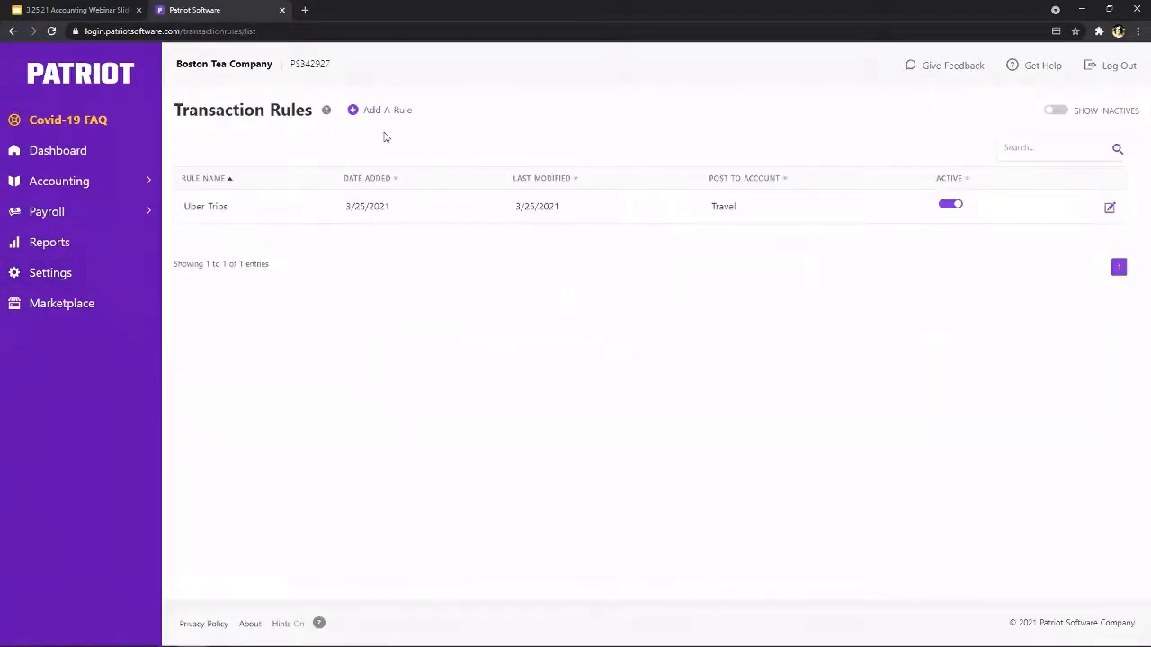
{"action": "left_click", "coordinate": [49, 276]}
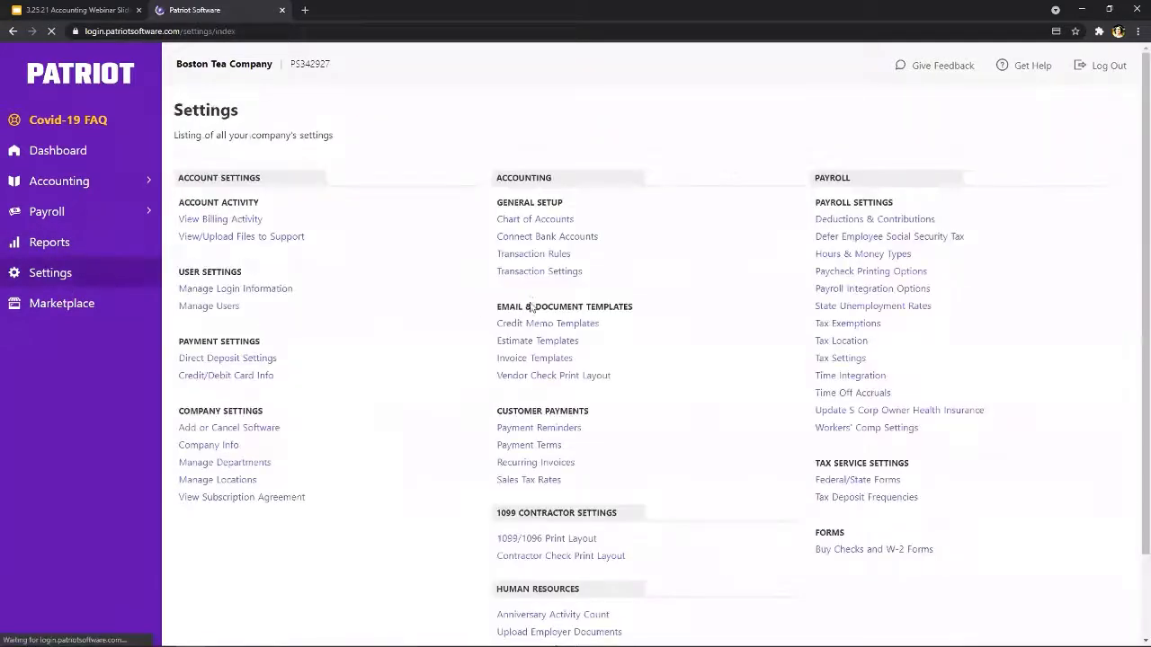
{"action": "left_click", "coordinate": [538, 358]}
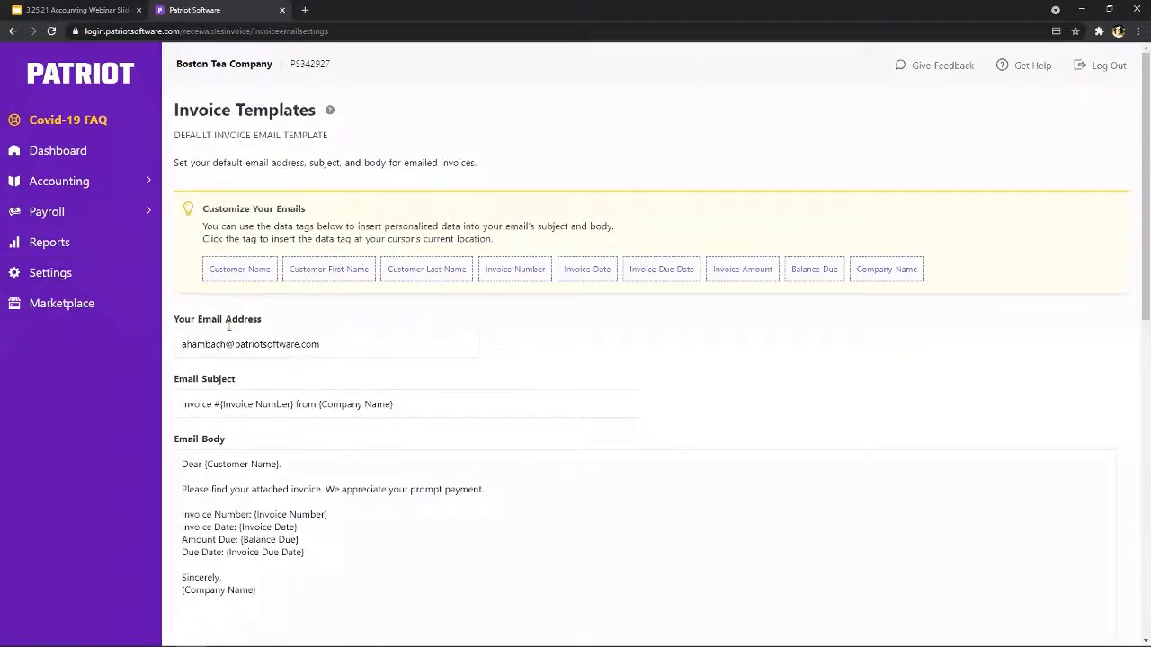
{"action": "scroll", "coordinate": [853, 309], "scroll_direction": "down", "scroll_amount": 2}
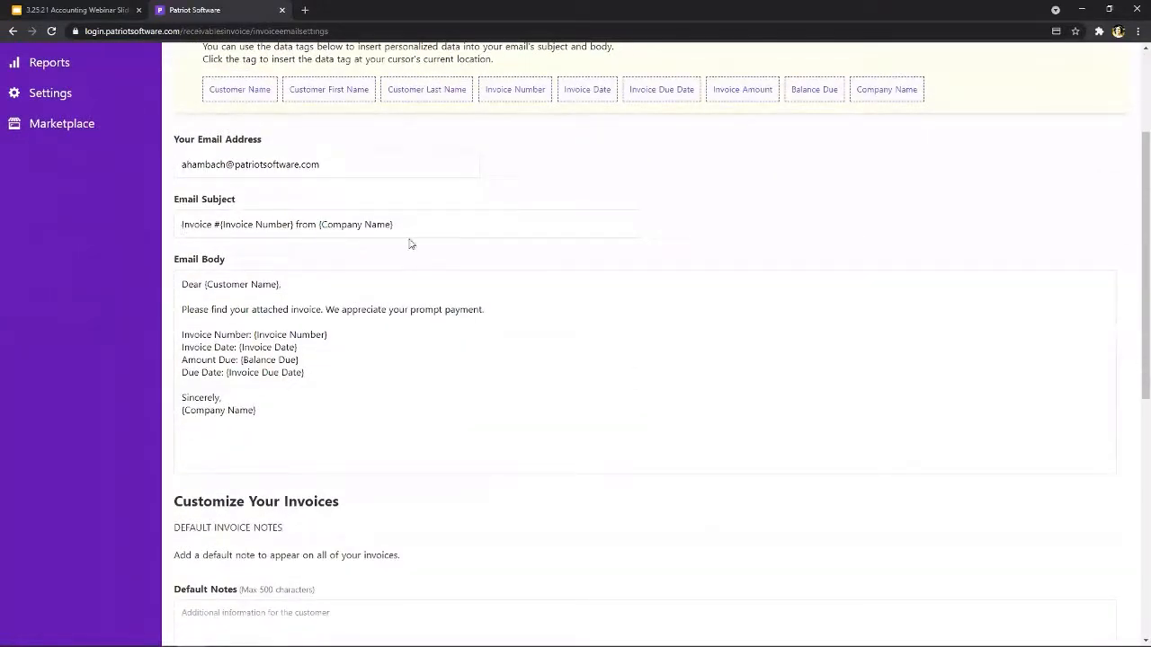
{"action": "scroll", "coordinate": [747, 207], "scroll_direction": "up", "scroll_amount": 1}
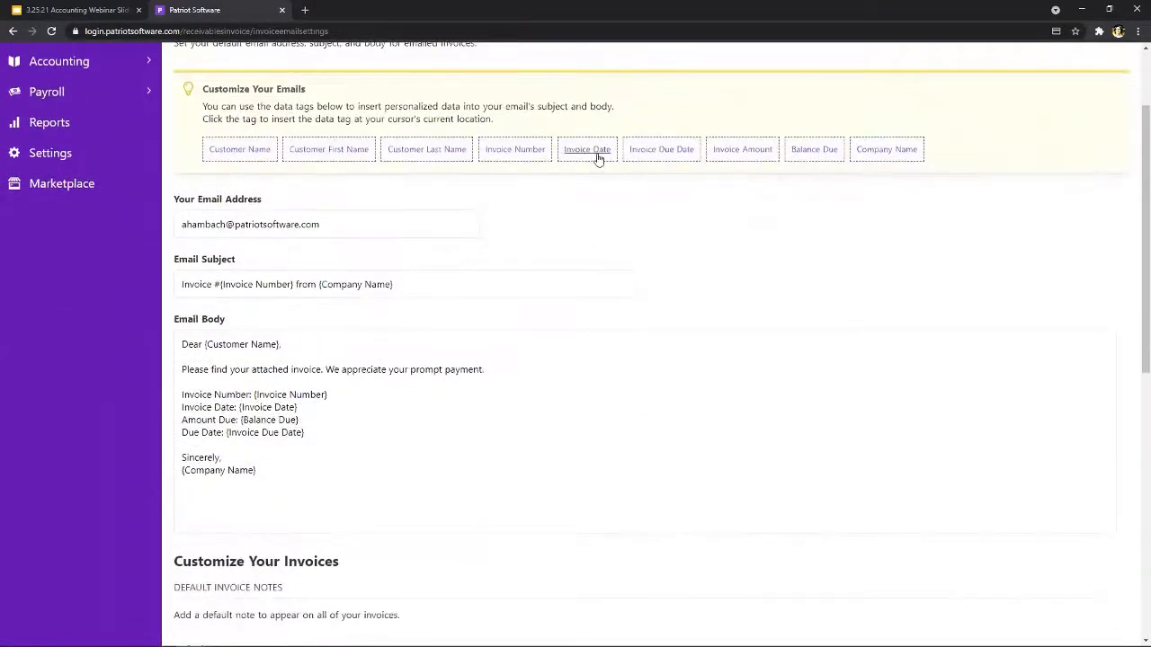
- Insert the Invoice Date data tag into the default invoice email subject and remove it again
{"action": "left_click_drag", "start_coordinate": [596, 155], "coordinate": [462, 290]}
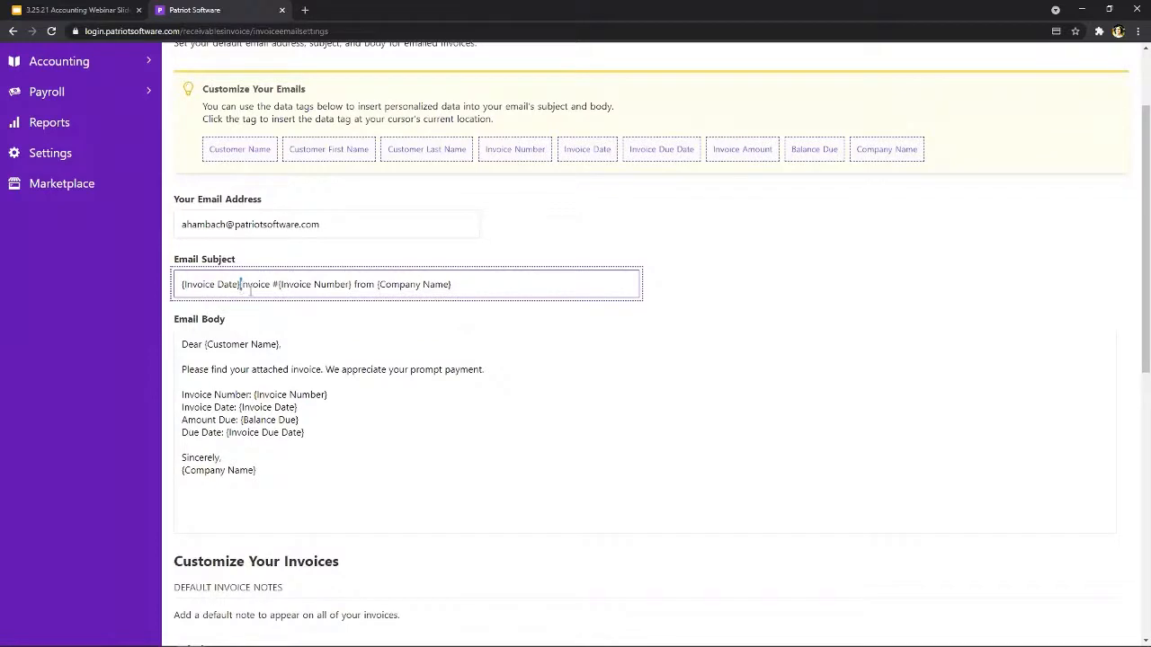
{"action": "left_click_drag", "start_coordinate": [241, 284], "coordinate": [160, 289]}
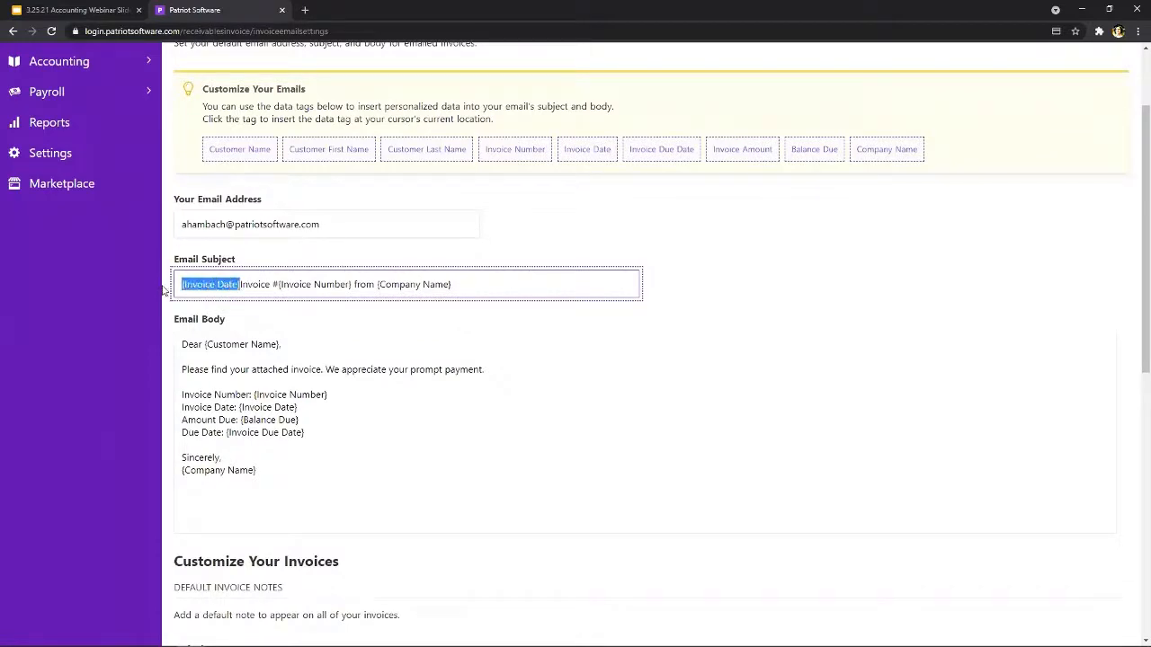
{"action": "key", "text": "BackSpace"}
{"action": "left_click", "coordinate": [807, 295]}
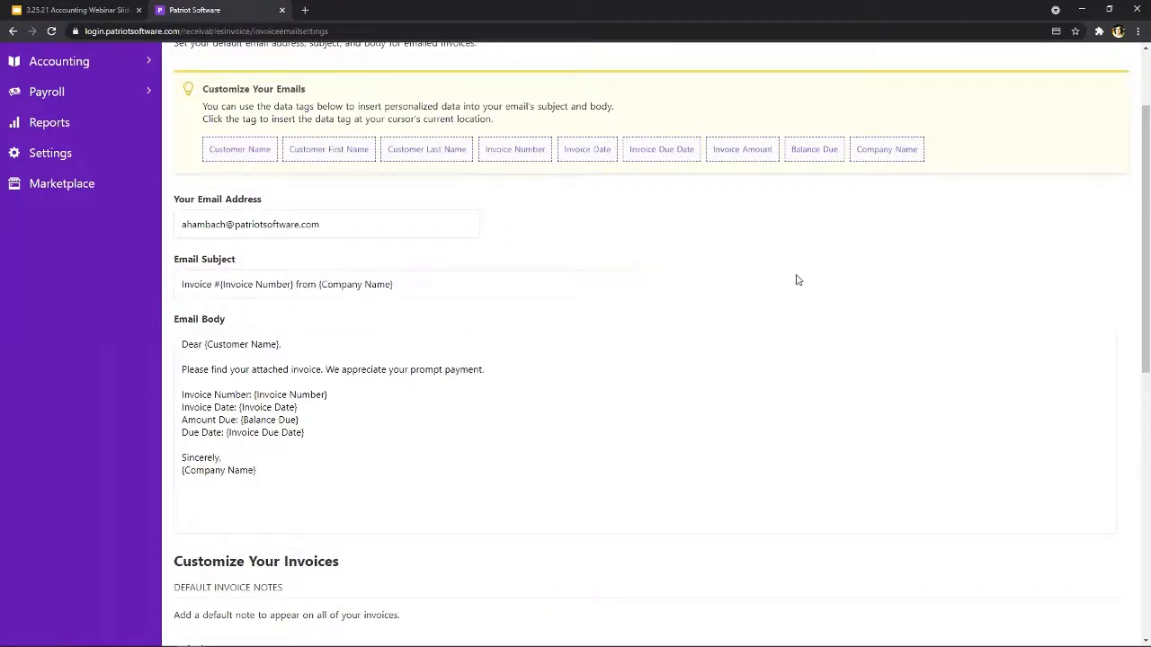
- Preview the Bold and Traditional invoice templates and look at the custom color choices without changing the color
{"action": "scroll", "coordinate": [796, 277], "scroll_direction": "down", "scroll_amount": 1}
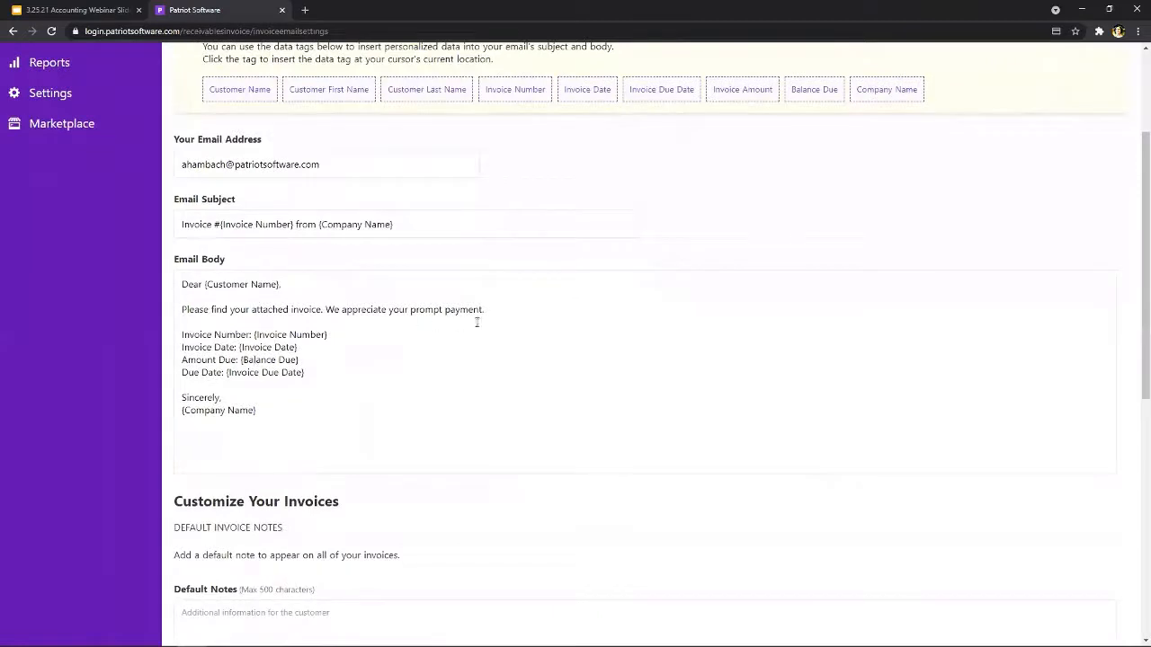
{"action": "scroll", "coordinate": [741, 245], "scroll_direction": "down", "scroll_amount": 4}
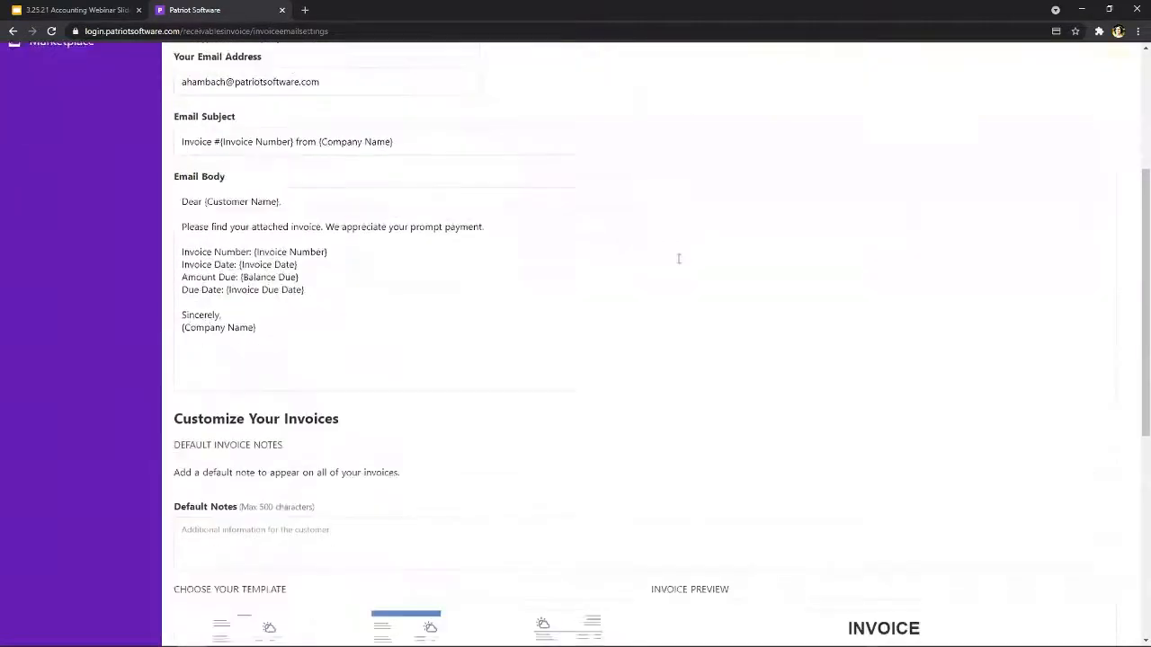
{"action": "scroll", "coordinate": [1025, 189], "scroll_direction": "down", "scroll_amount": 2}
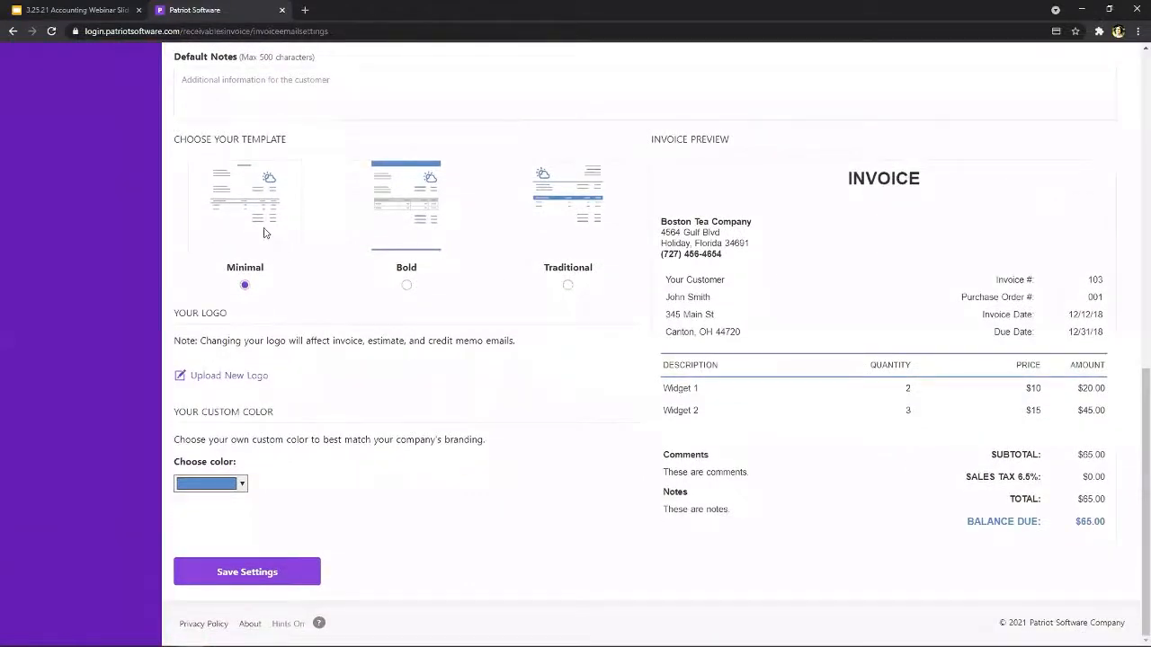
{"action": "left_click", "coordinate": [406, 285]}
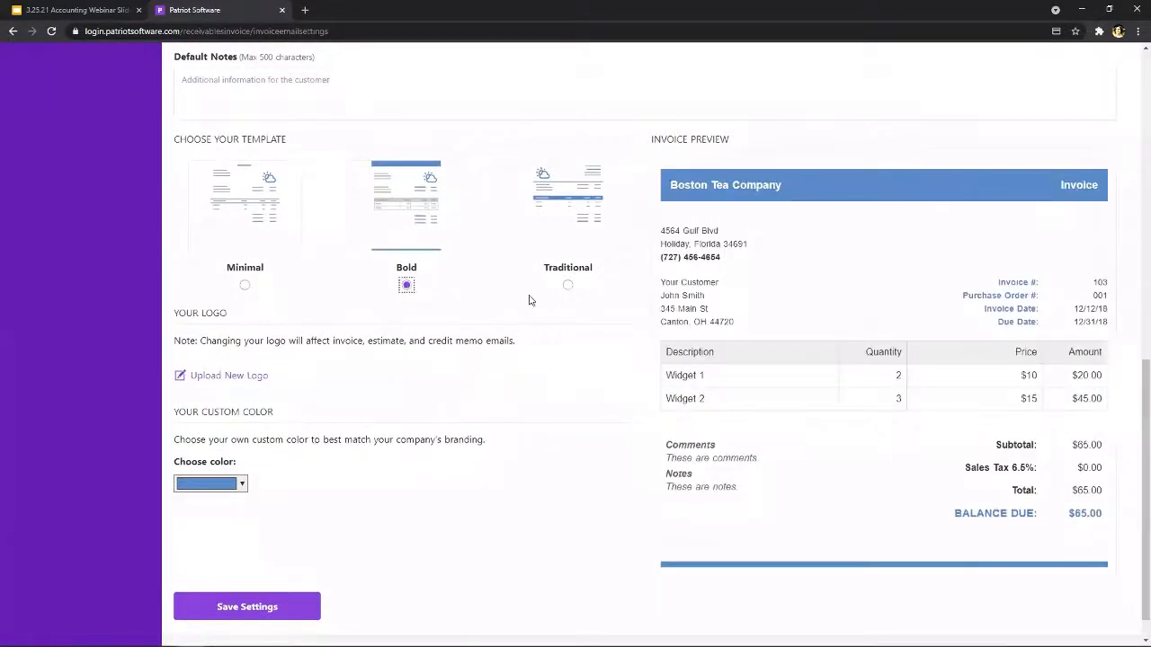
{"action": "left_click", "coordinate": [567, 286]}
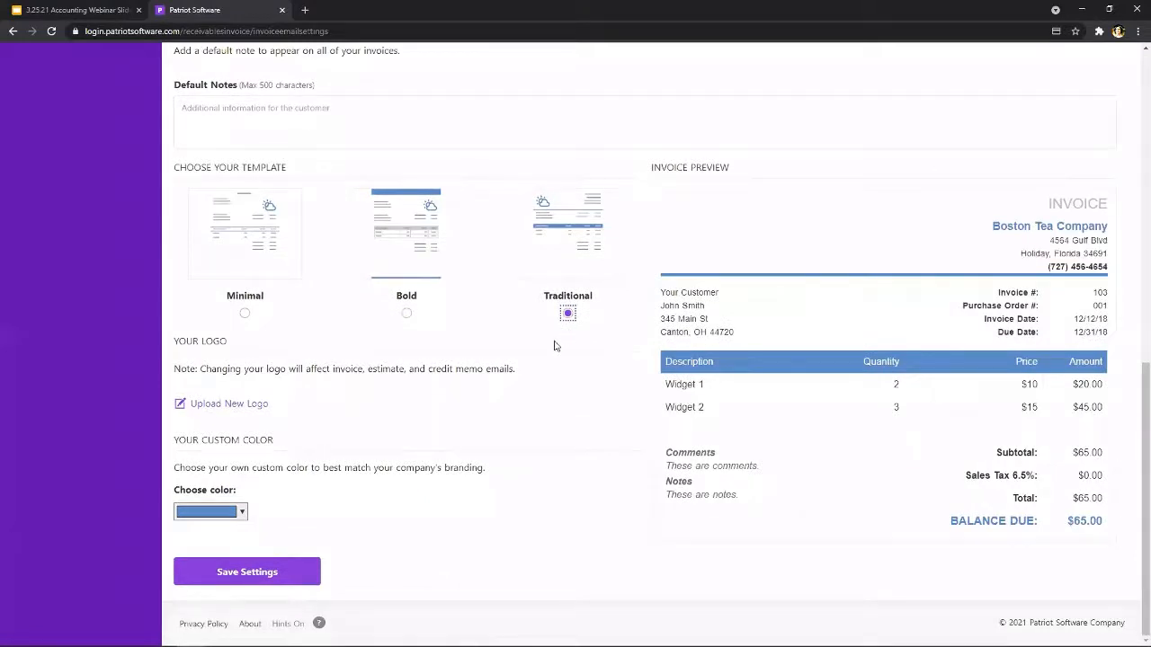
{"action": "left_click", "coordinate": [240, 512]}
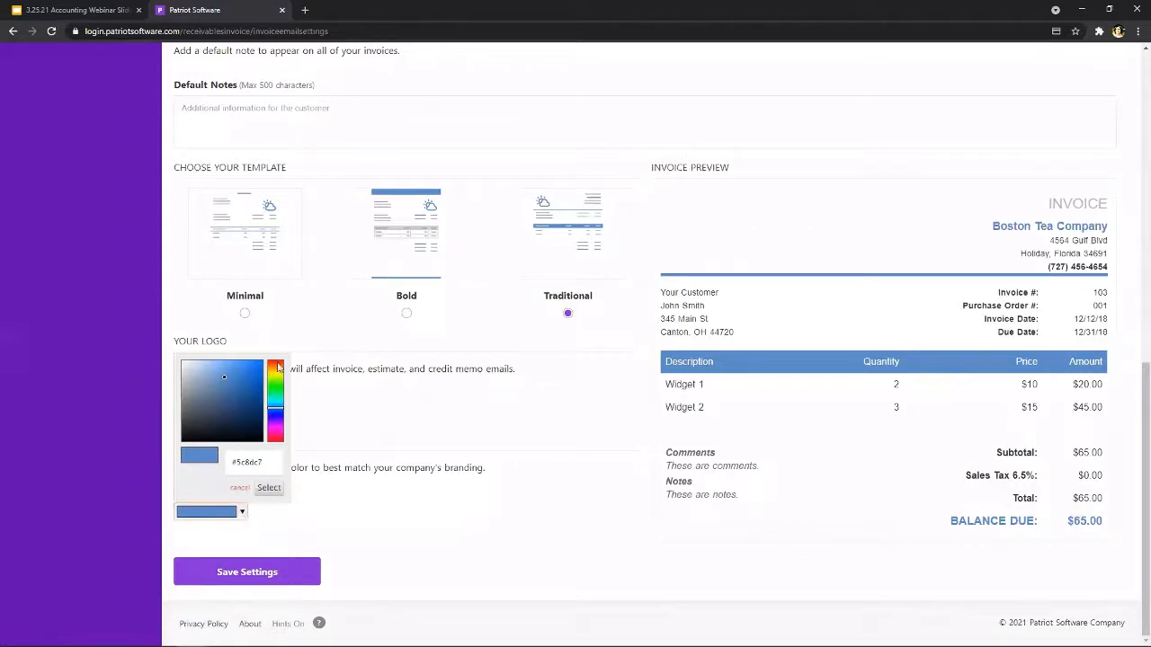
{"action": "left_click", "coordinate": [269, 487]}
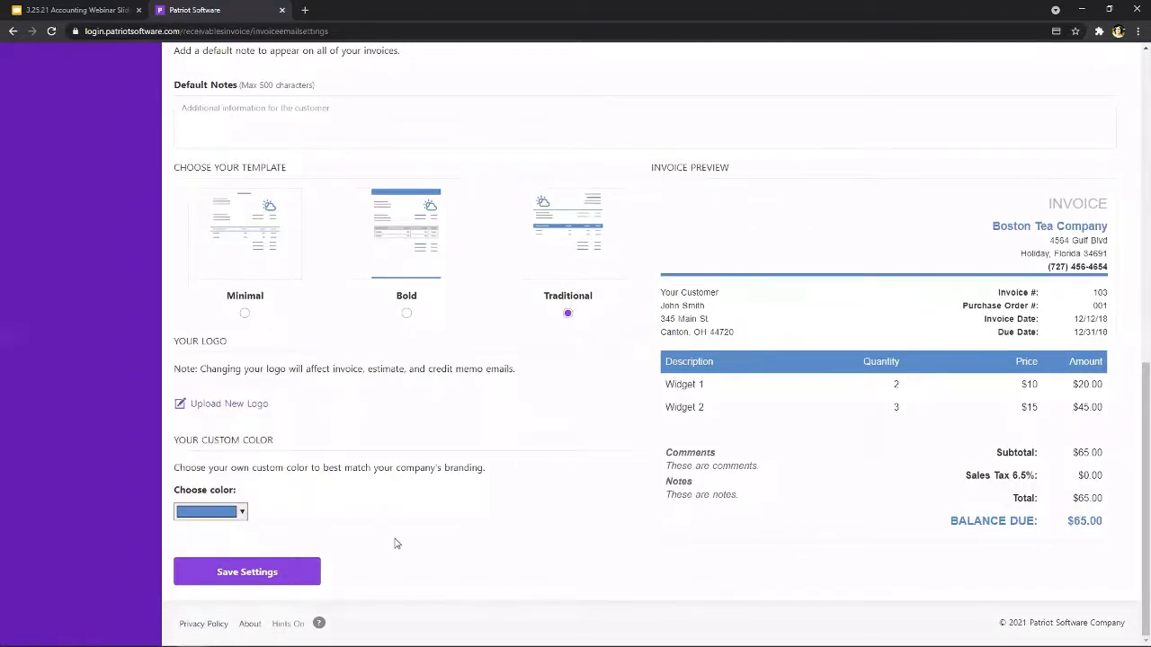
- Leave the invoice templates and open the Vendor Check Print Layout settings to review the check stock layouts
{"action": "scroll", "coordinate": [539, 355], "scroll_direction": "up", "scroll_amount": 5}
{"action": "scroll", "coordinate": [540, 355], "scroll_direction": "up", "scroll_amount": 2}
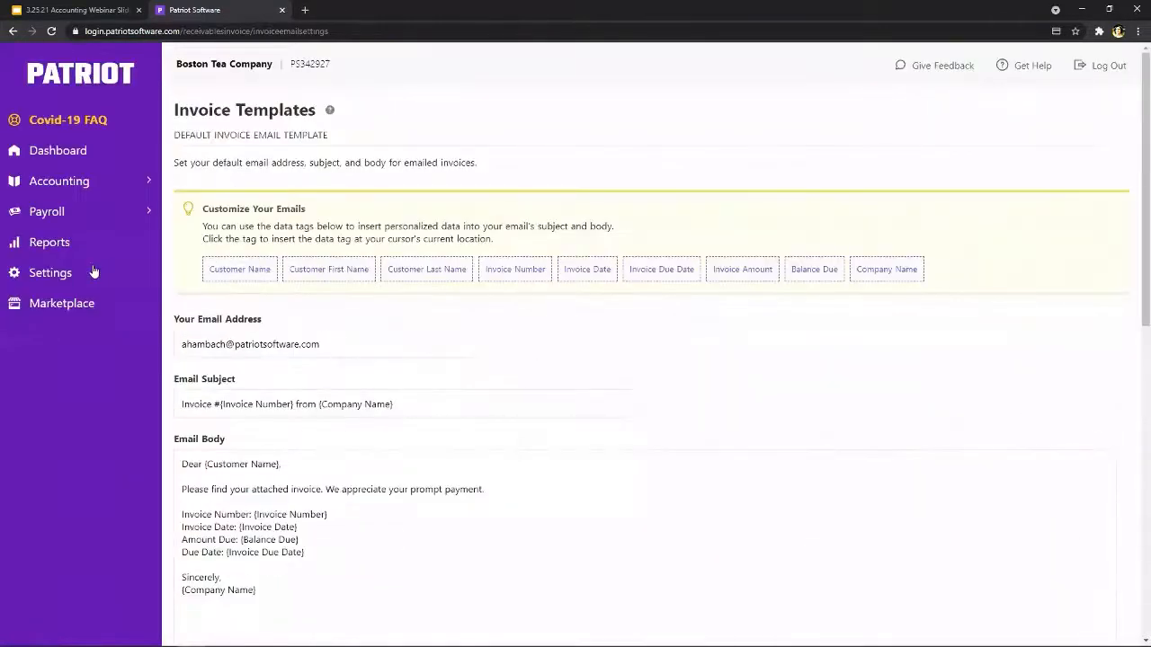
{"action": "left_click", "coordinate": [52, 275]}
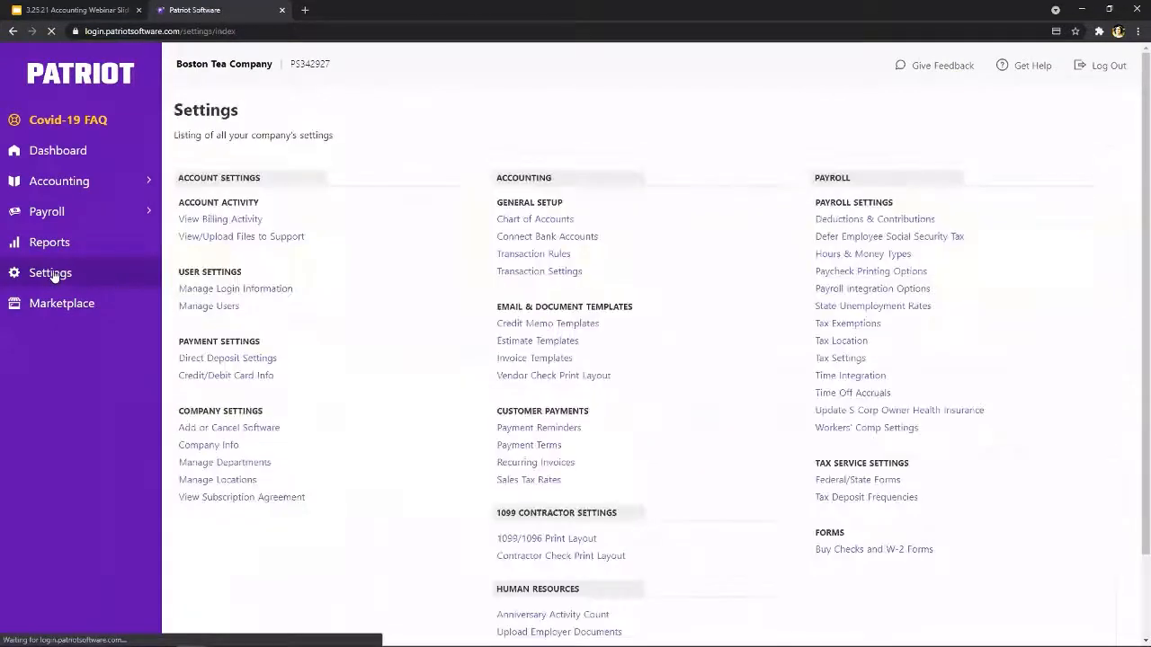
{"action": "scroll", "coordinate": [716, 258], "scroll_direction": "down", "scroll_amount": 2}
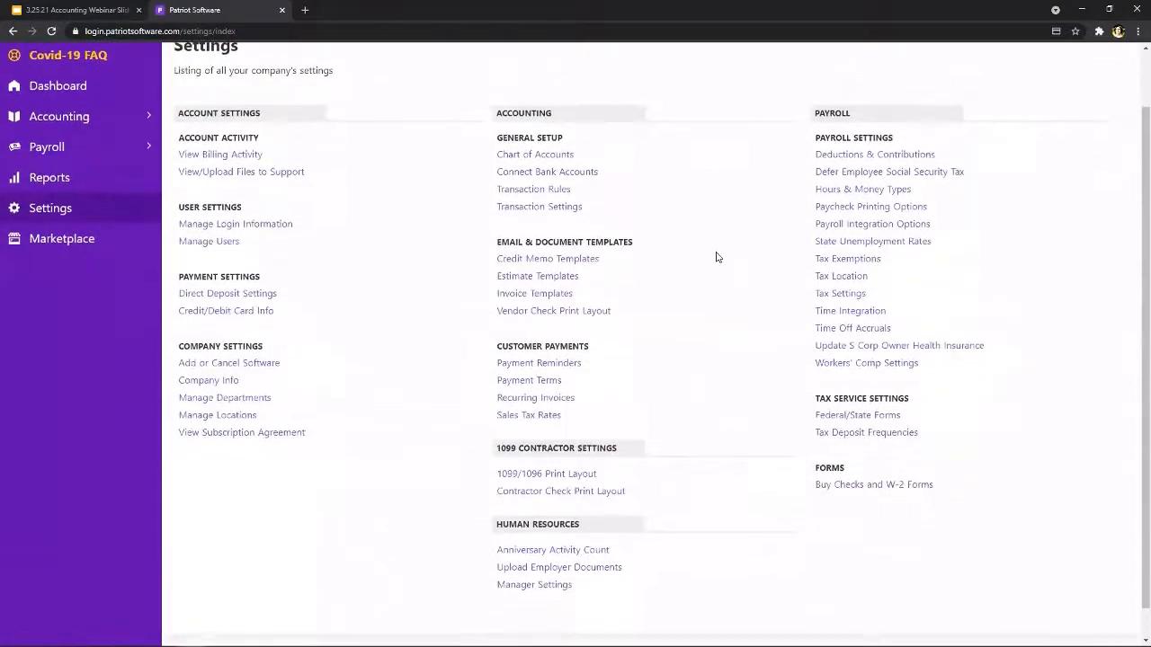
{"action": "left_click", "coordinate": [554, 281]}
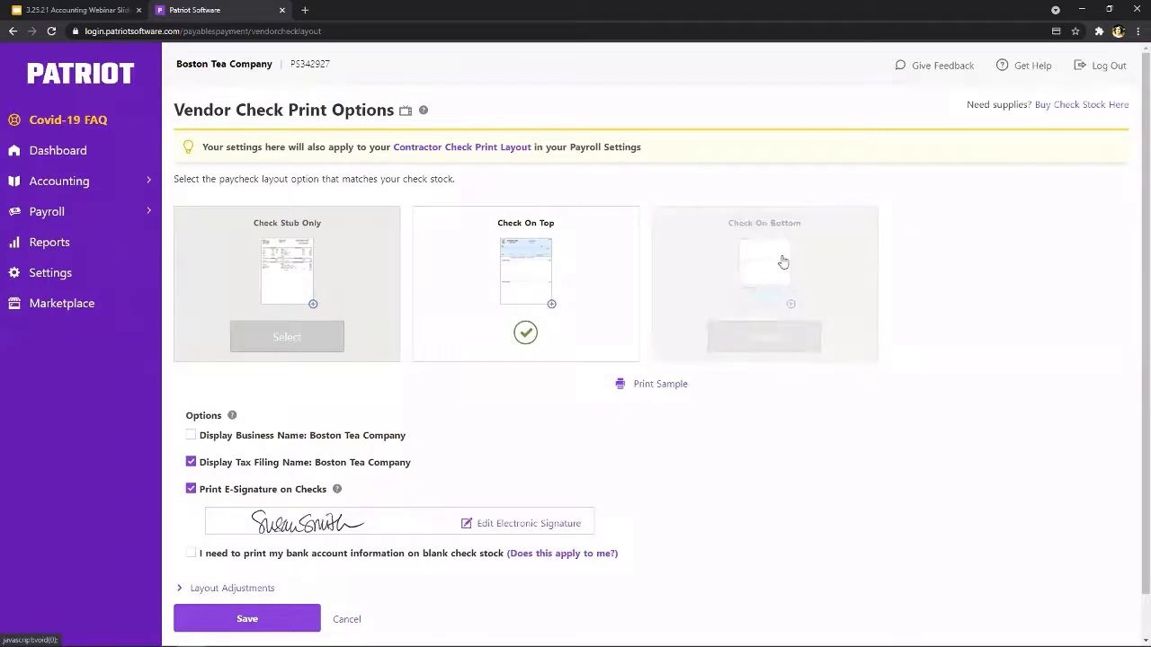
- Turn on printing bank account information on blank check stock, review the check information fields and turn the option off again
{"action": "scroll", "coordinate": [899, 391], "scroll_direction": "down", "scroll_amount": 1}
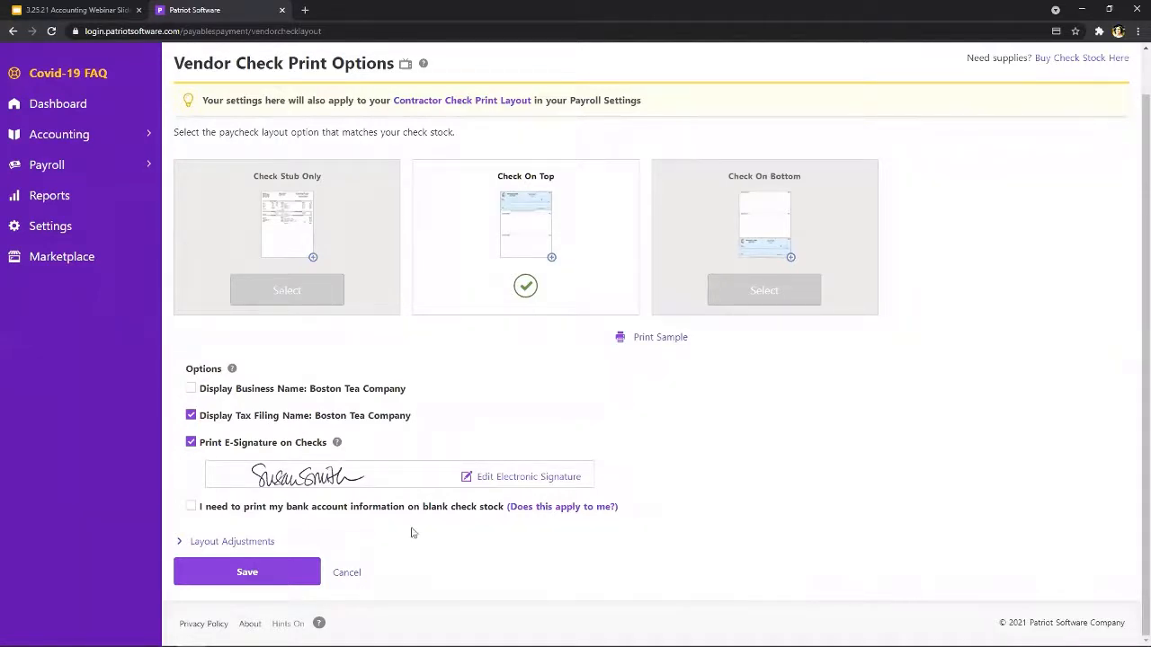
{"action": "left_click", "coordinate": [191, 509]}
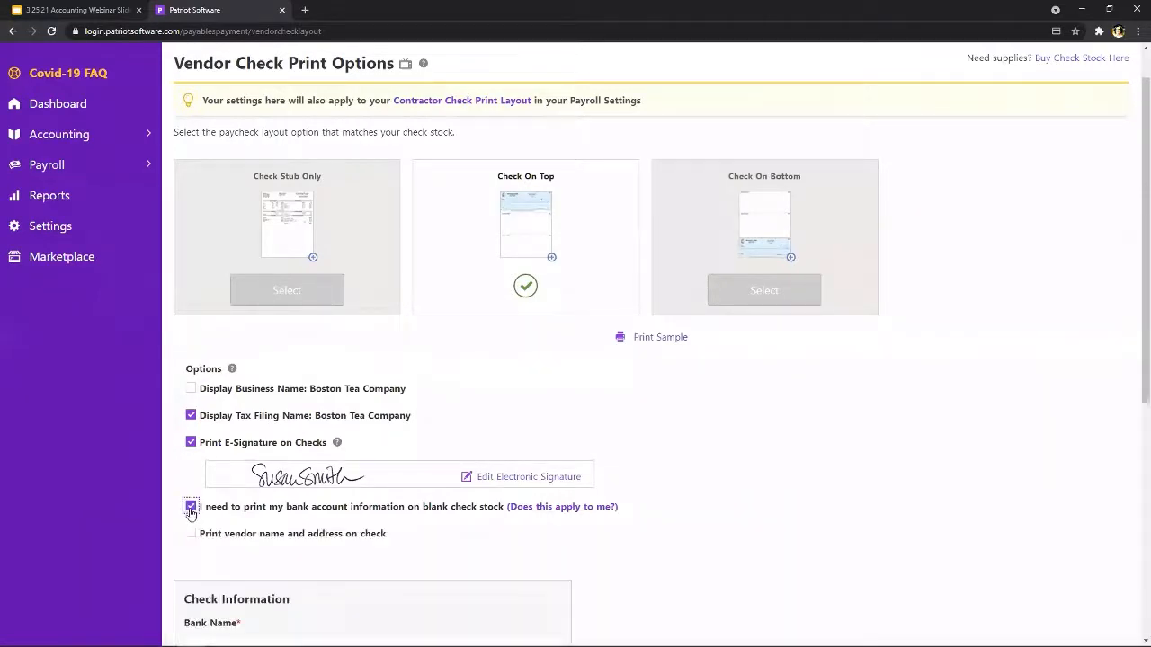
{"action": "scroll", "coordinate": [932, 339], "scroll_direction": "down", "scroll_amount": 3}
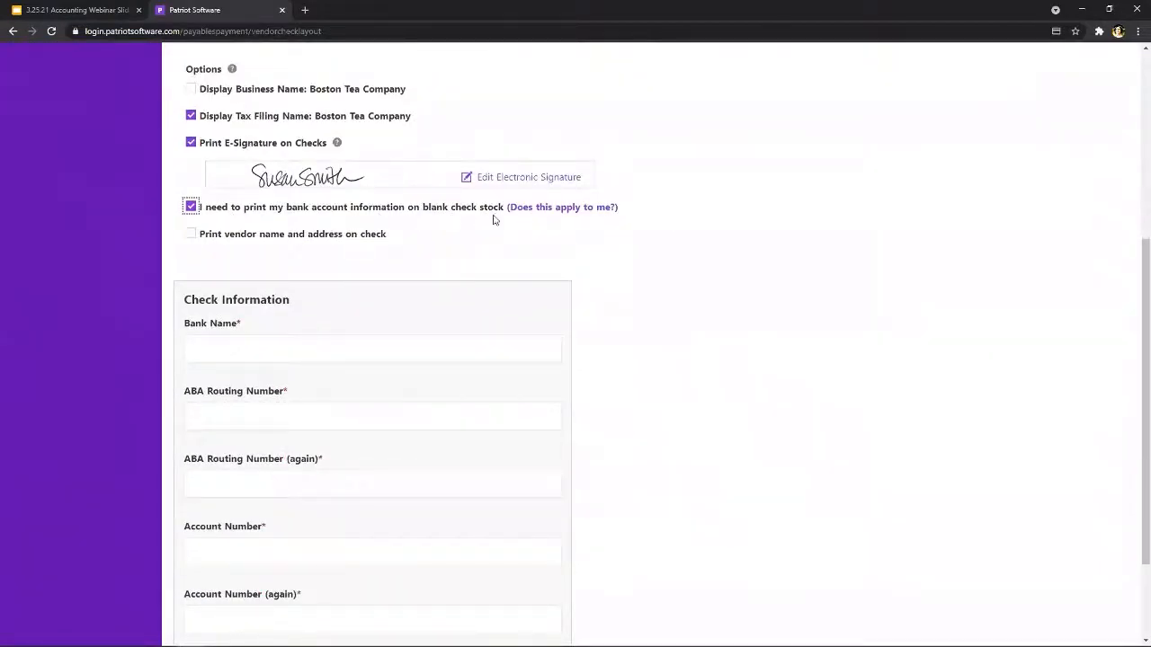
{"action": "scroll", "coordinate": [728, 361], "scroll_direction": "up", "scroll_amount": 1}
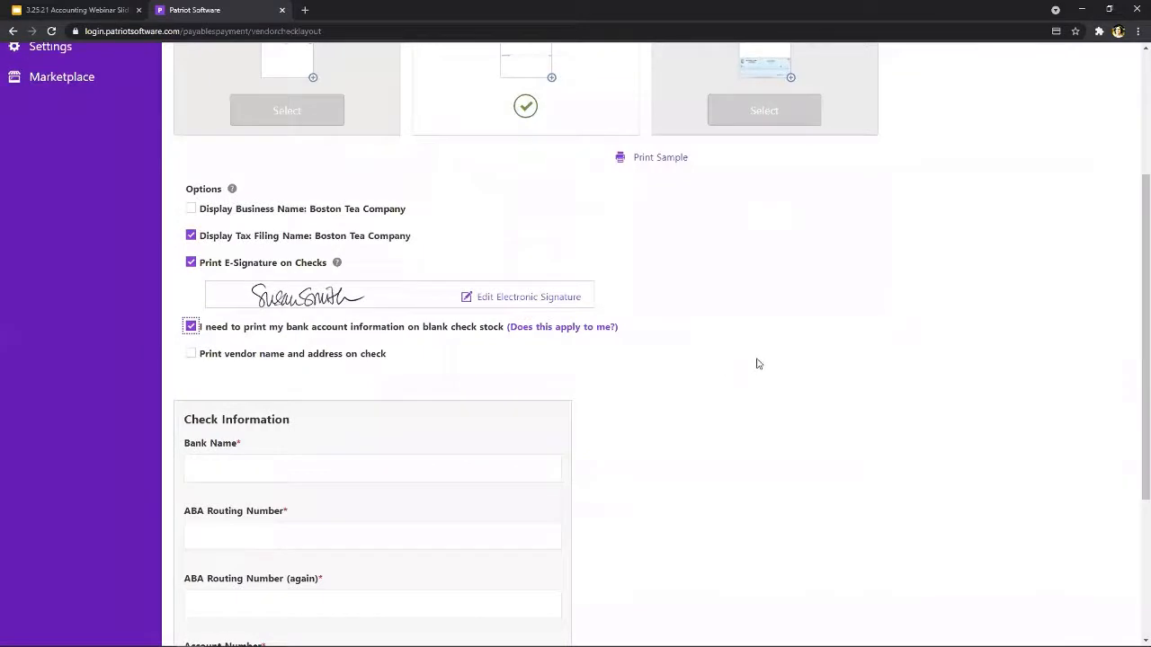
{"action": "scroll", "coordinate": [695, 404], "scroll_direction": "down", "scroll_amount": 3}
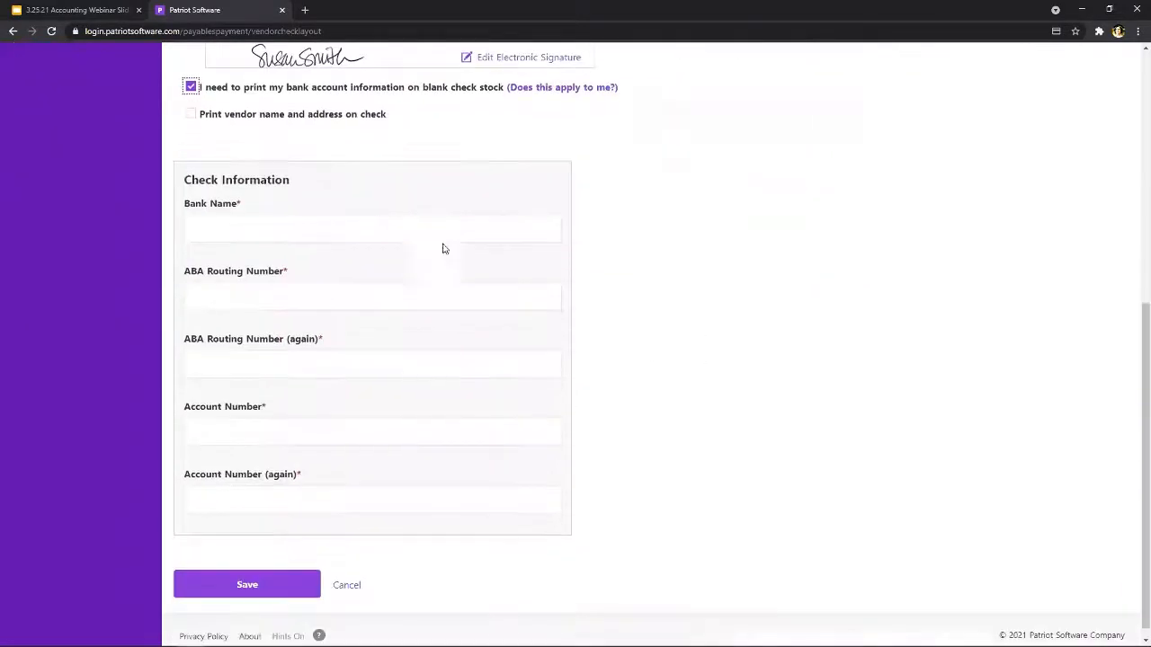
{"action": "scroll", "coordinate": [698, 416], "scroll_direction": "up", "scroll_amount": 3}
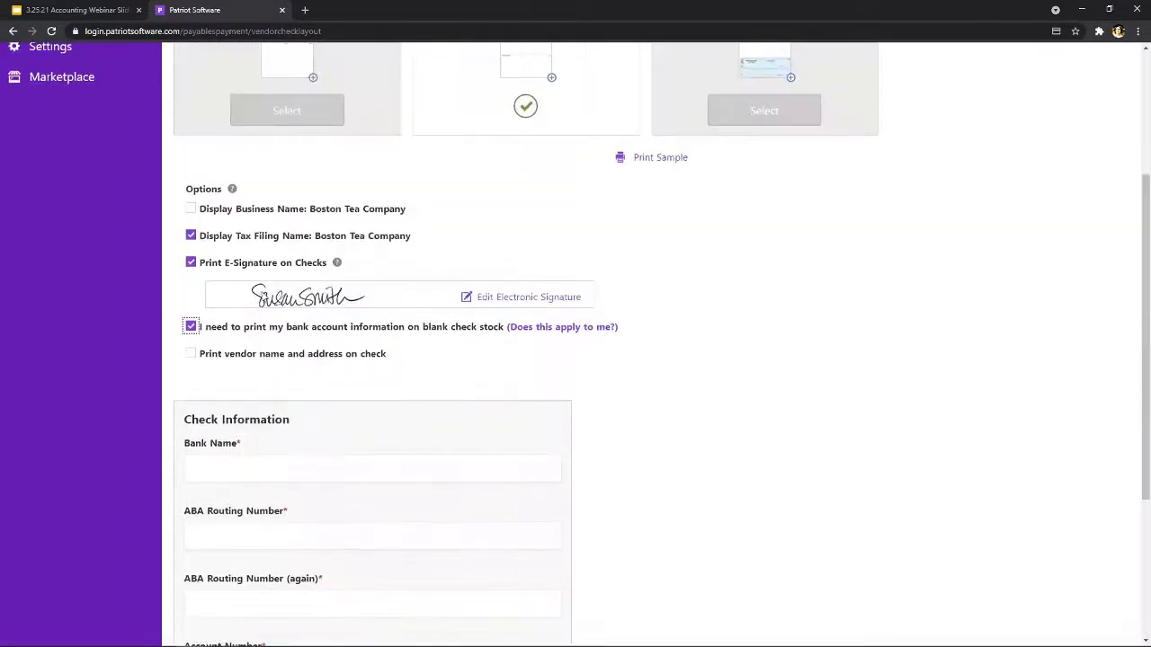
{"action": "left_click", "coordinate": [189, 329]}
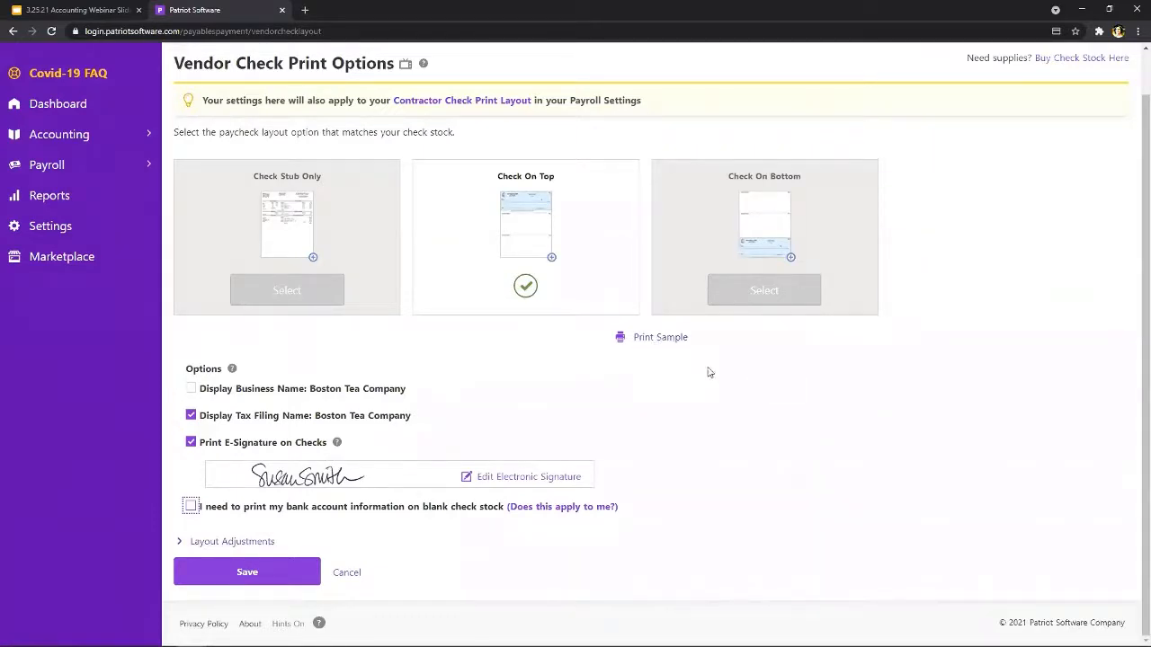
{"action": "scroll", "coordinate": [766, 377], "scroll_direction": "up", "scroll_amount": 1}
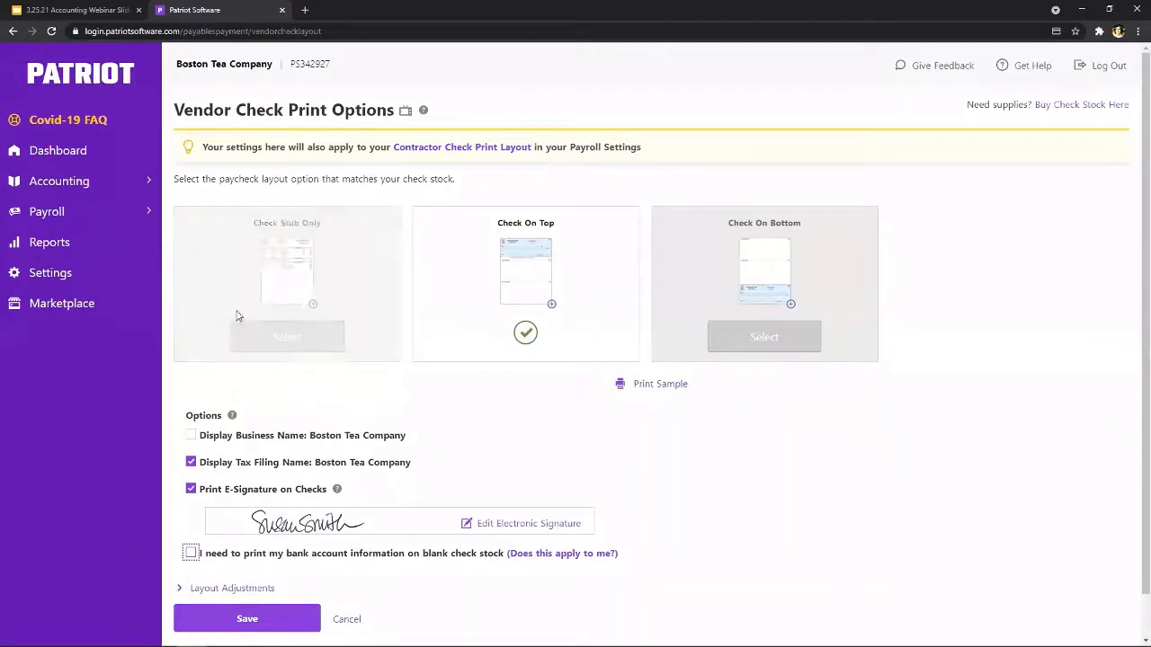
- Open Manage Departments in the company settings, view the new department form and close it without adding a department
{"action": "left_click", "coordinate": [49, 276]}
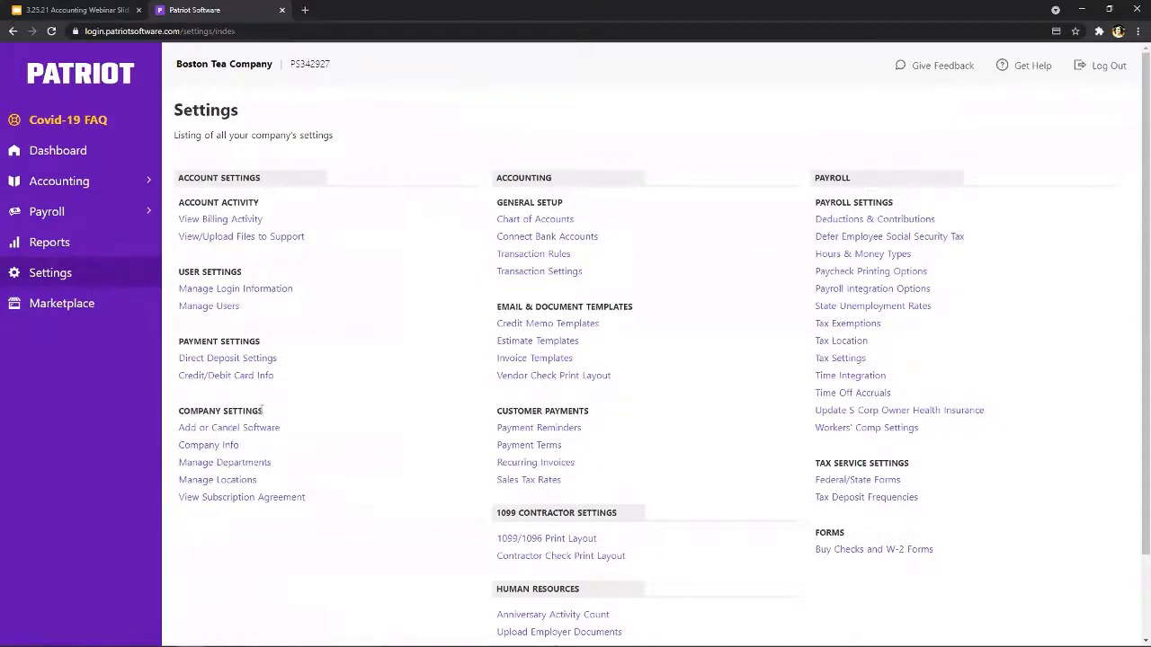
{"action": "left_click", "coordinate": [236, 464]}
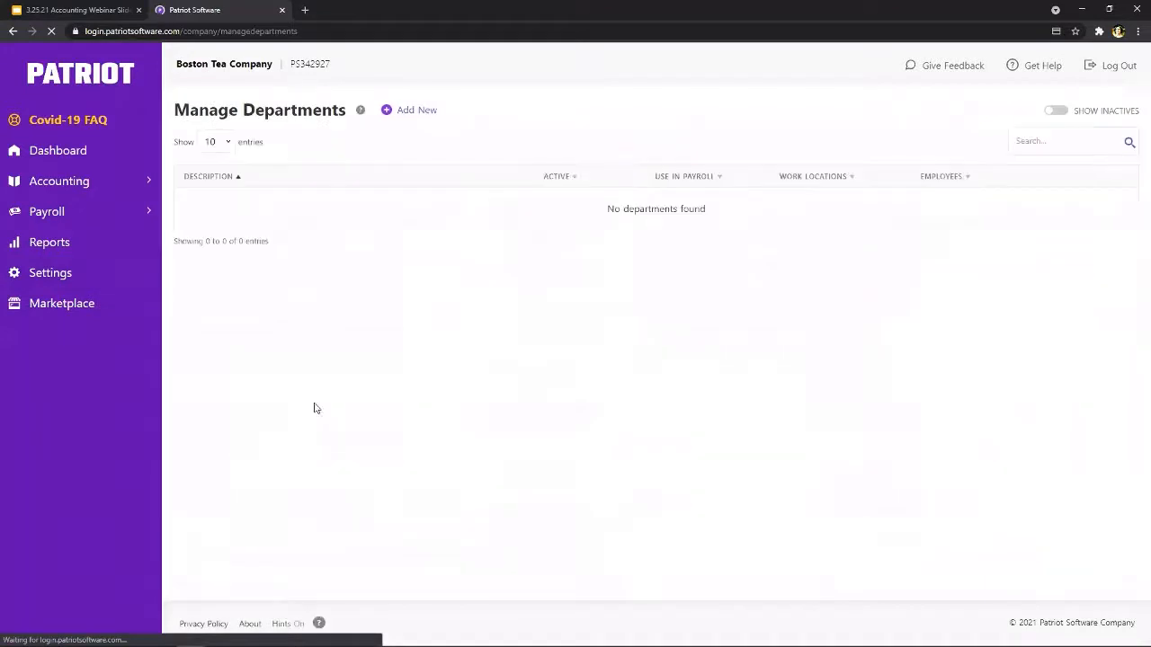
{"action": "left_click", "coordinate": [405, 110]}
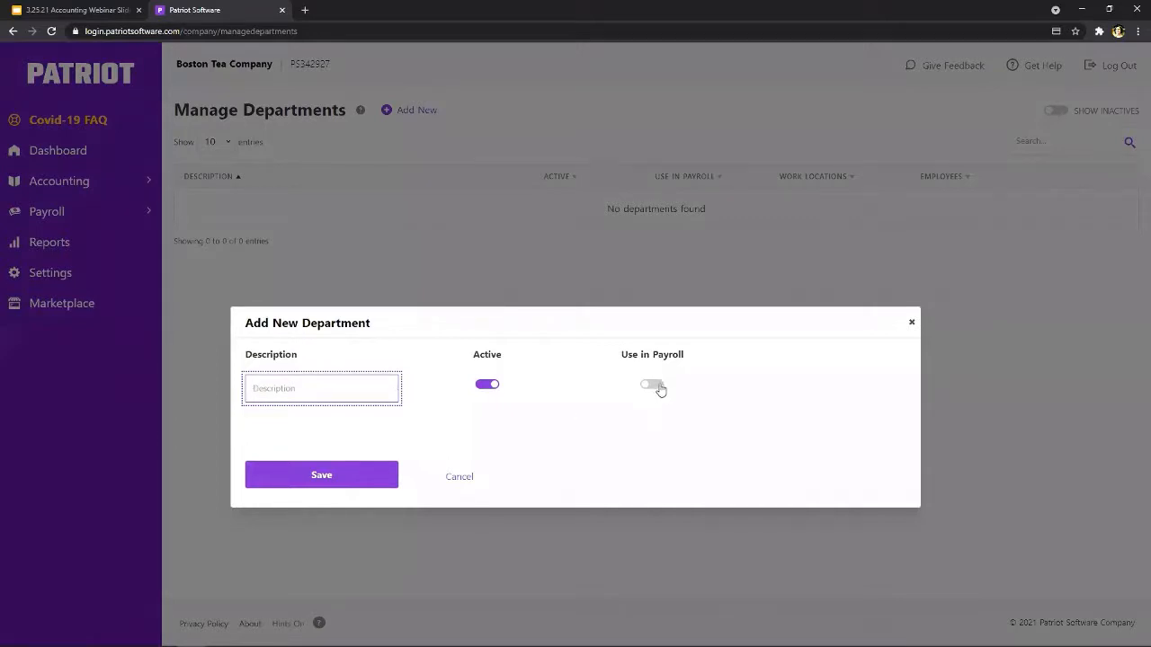
{"action": "left_click", "coordinate": [913, 324]}
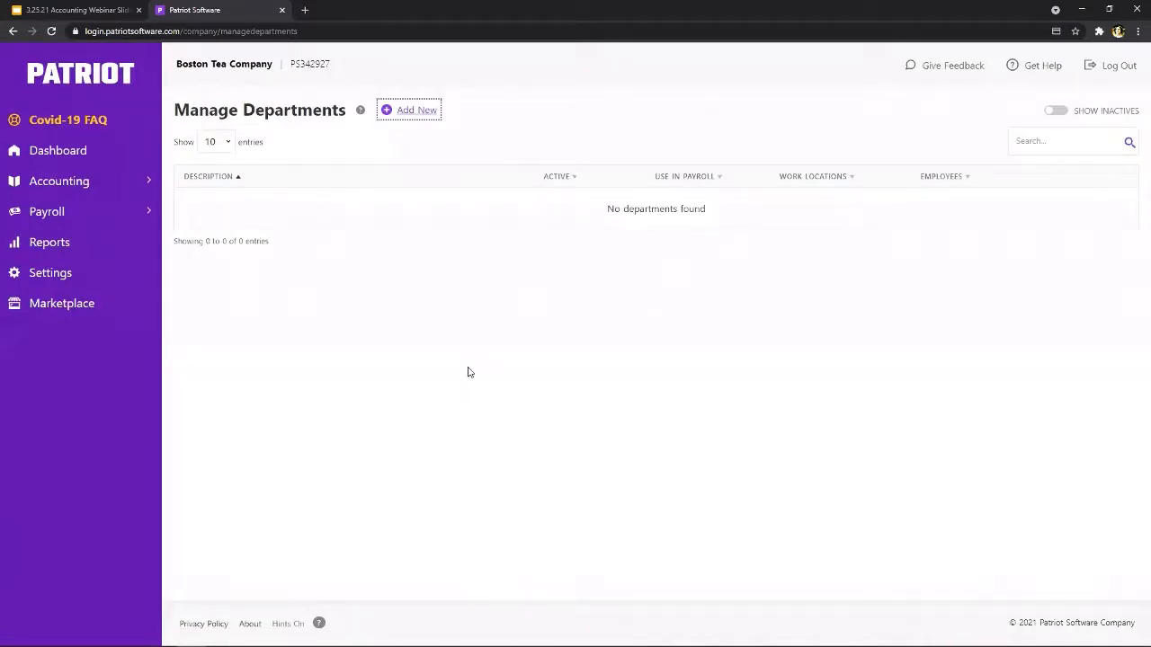
- Look through the company's report list and open the Modified Transactions report
{"action": "left_click", "coordinate": [57, 248]}
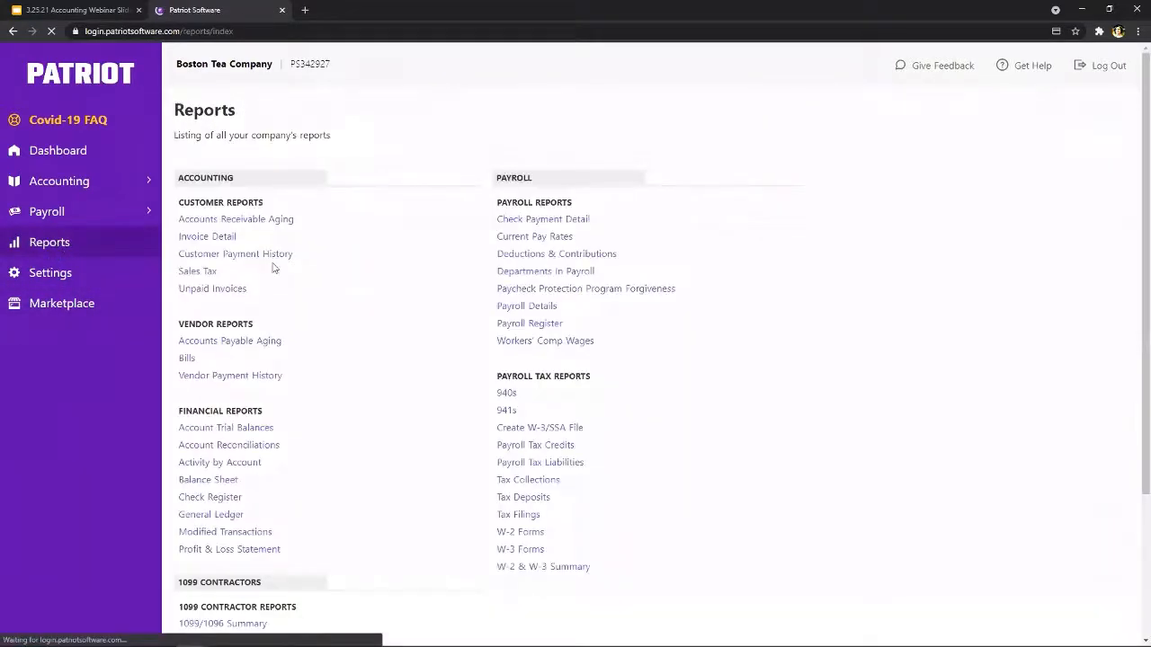
{"action": "scroll", "coordinate": [370, 293], "scroll_direction": "down", "scroll_amount": 3}
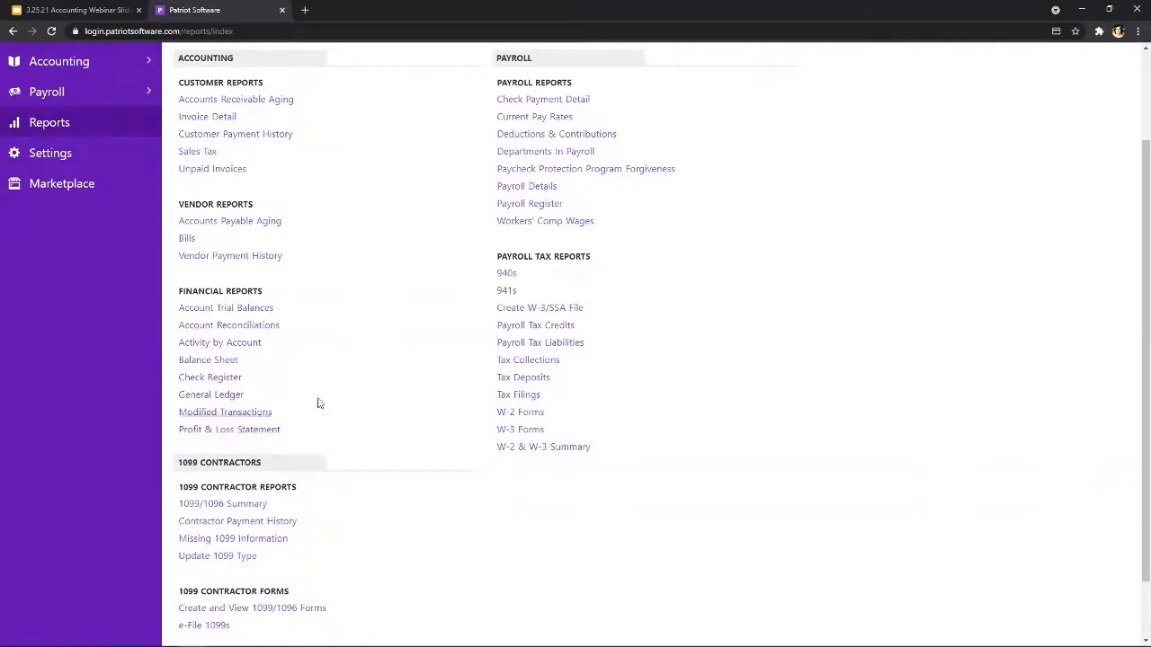
{"action": "scroll", "coordinate": [324, 386], "scroll_direction": "down", "scroll_amount": 2}
{"action": "left_click", "coordinate": [223, 339]}
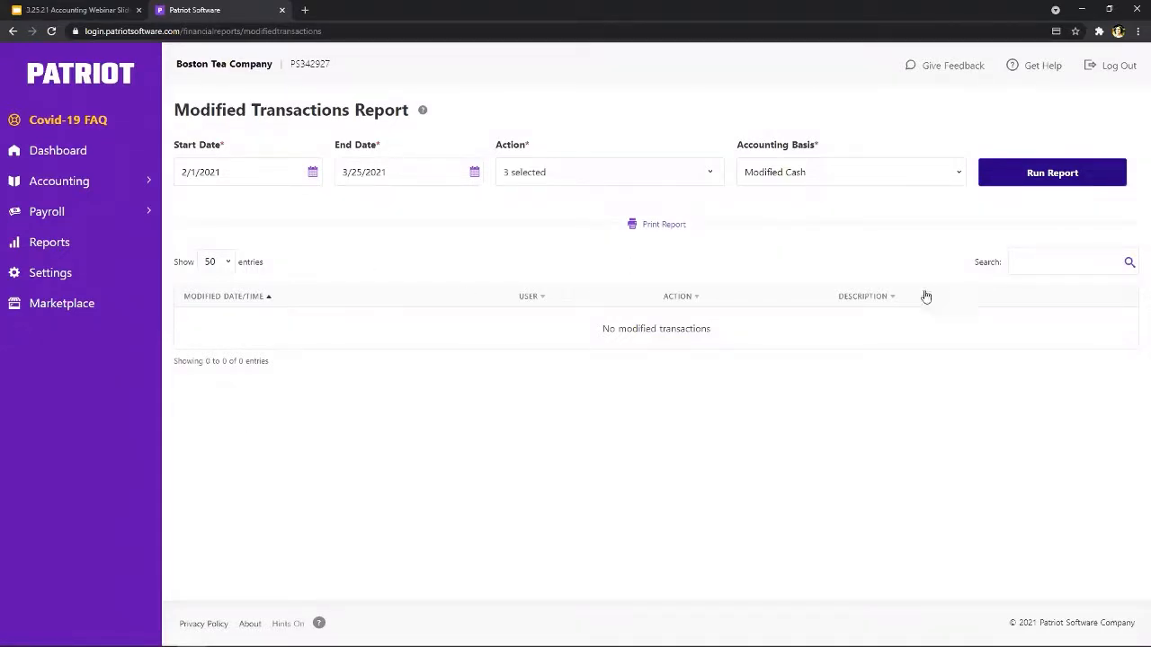
- Return to the report list, open the Balance Sheet and look through its accounts
{"action": "left_click", "coordinate": [54, 244]}
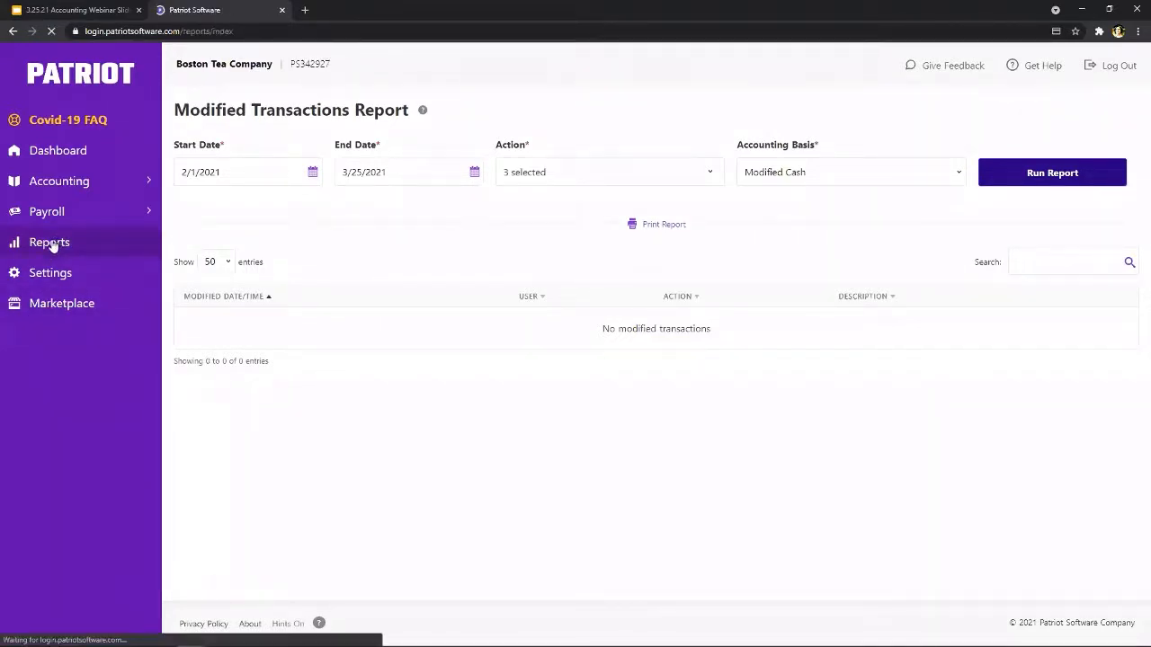
{"action": "scroll", "coordinate": [241, 398], "scroll_direction": "down", "scroll_amount": 1}
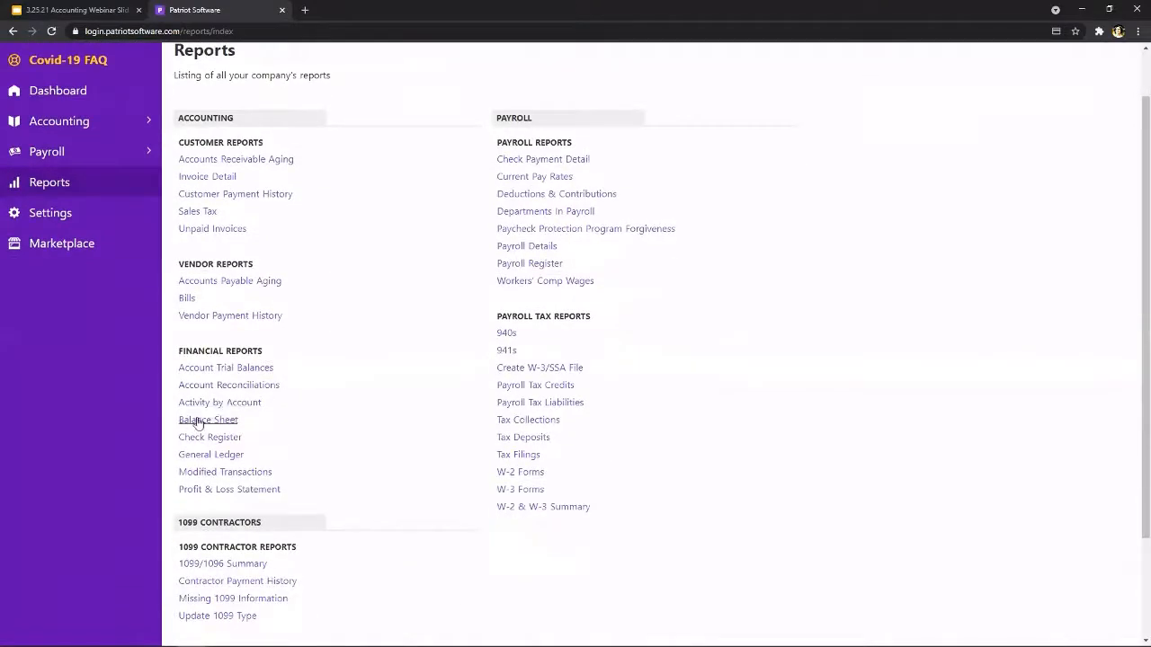
{"action": "left_click", "coordinate": [209, 420]}
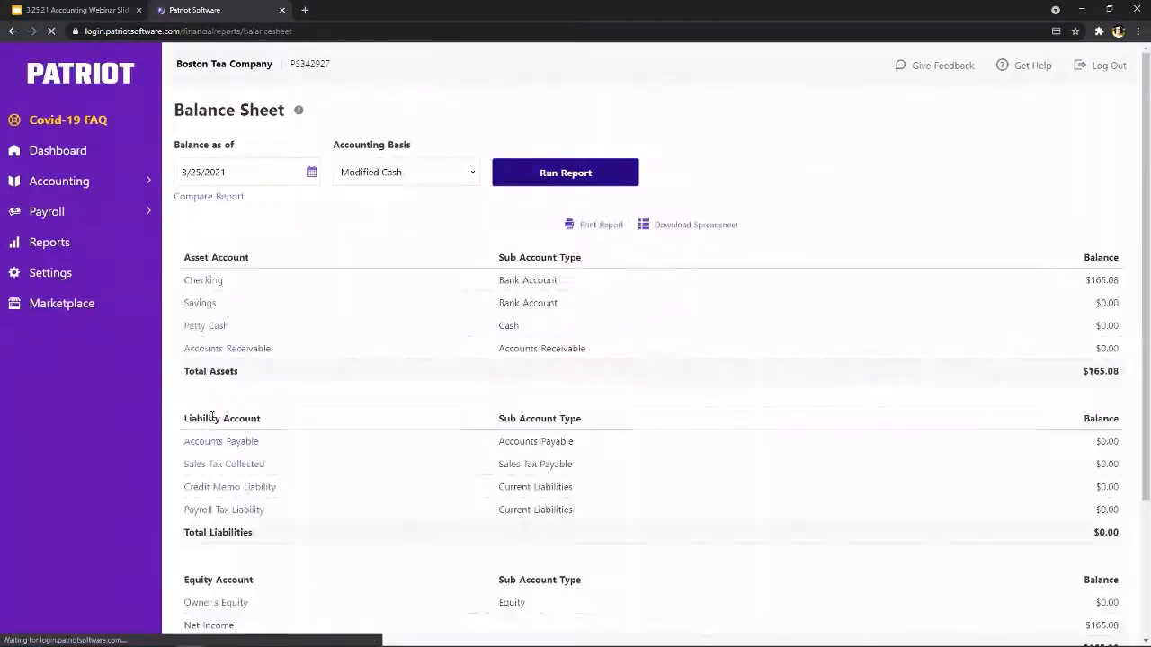
{"action": "scroll", "coordinate": [808, 246], "scroll_direction": "down", "scroll_amount": 2}
{"action": "scroll", "coordinate": [808, 246], "scroll_direction": "up", "scroll_amount": 2}
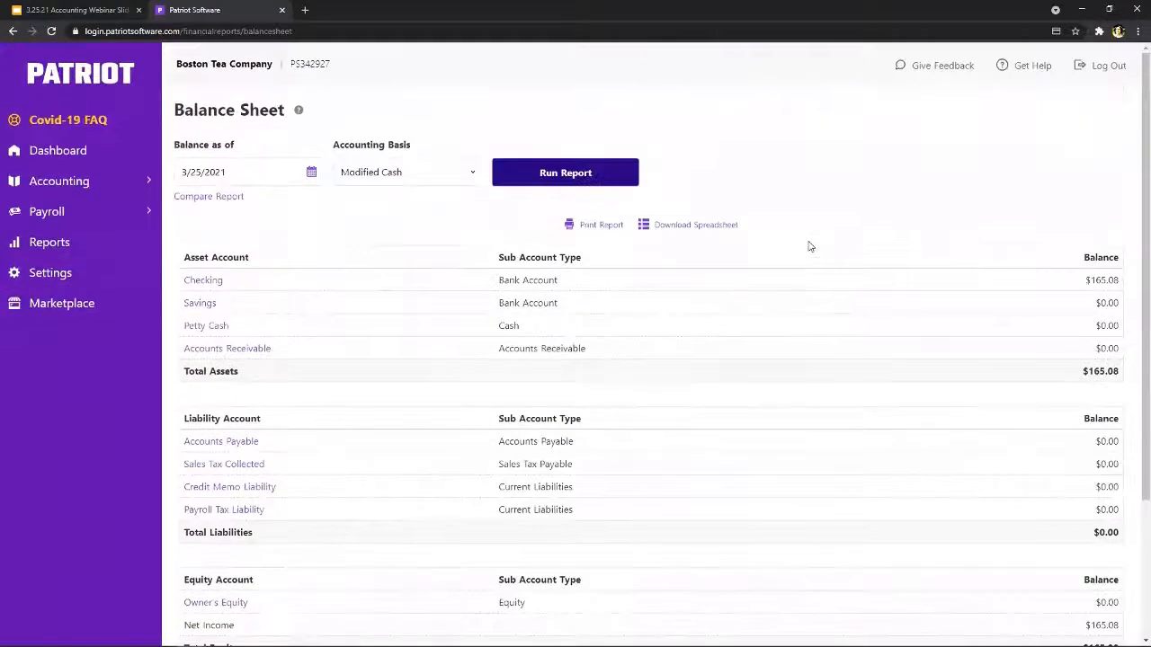
- Compare the Balance Sheet for 1/1/2021 - 3/25/2021 with 1/1/2020 - 3/25/2020 and review both columns
{"action": "left_click", "coordinate": [205, 196]}
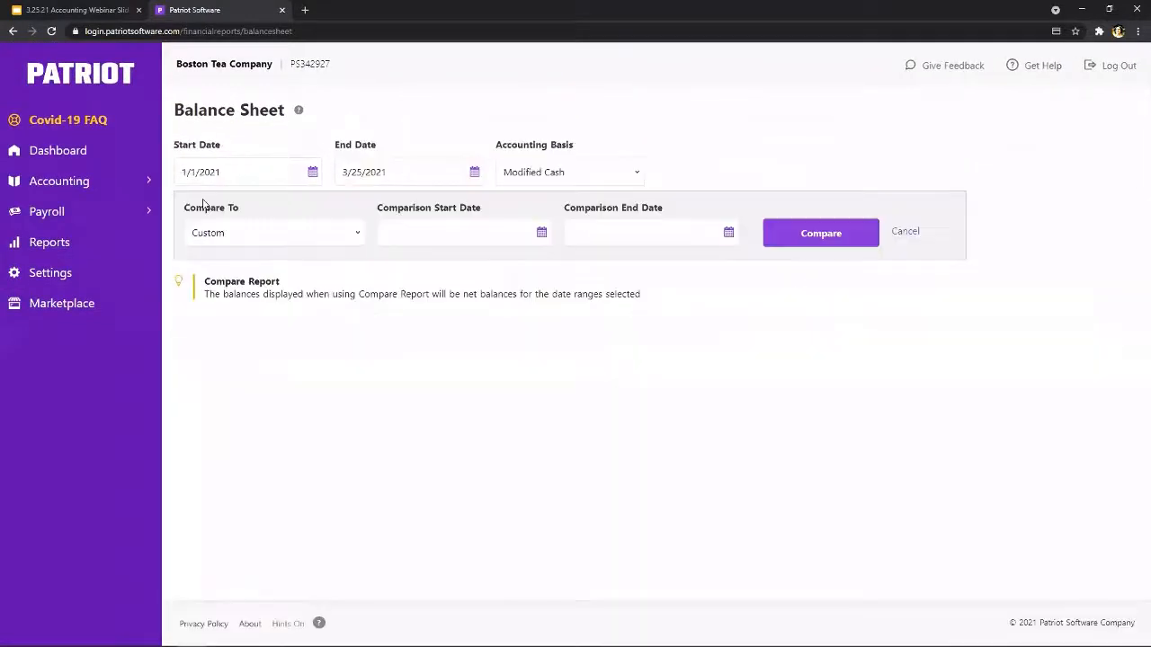
{"action": "left_click", "coordinate": [297, 232]}
{"action": "left_click", "coordinate": [281, 263]}
{"action": "left_click", "coordinate": [848, 232]}
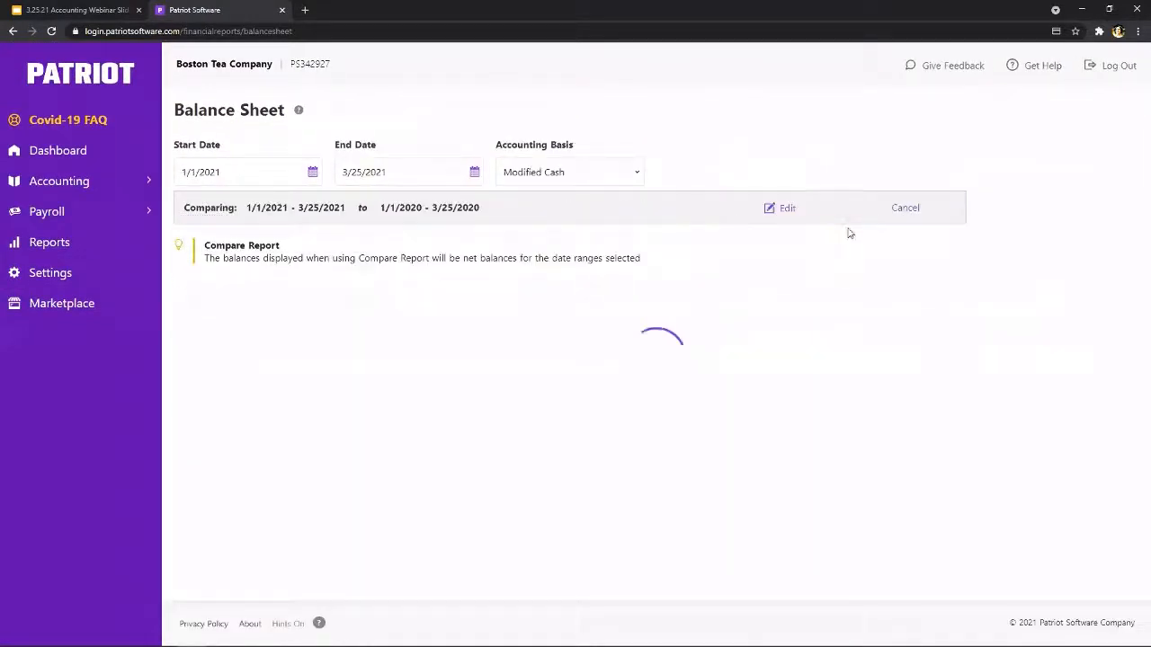
{"action": "scroll", "coordinate": [1055, 288], "scroll_direction": "down", "scroll_amount": 2}
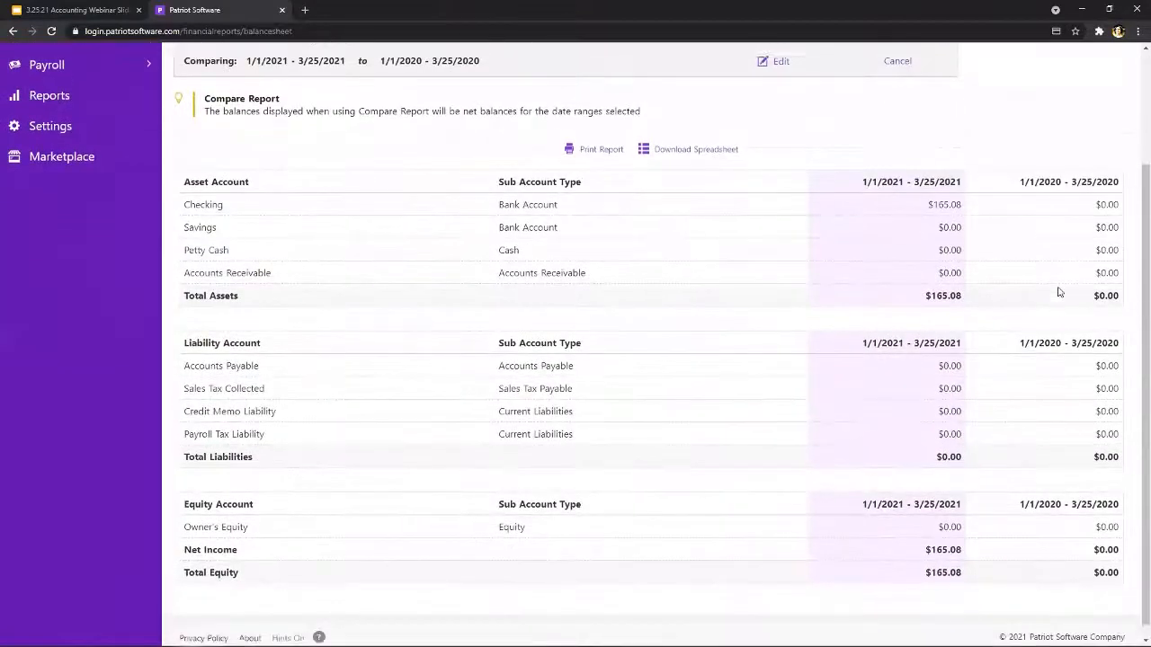
{"action": "scroll", "coordinate": [1057, 291], "scroll_direction": "up", "scroll_amount": 2}
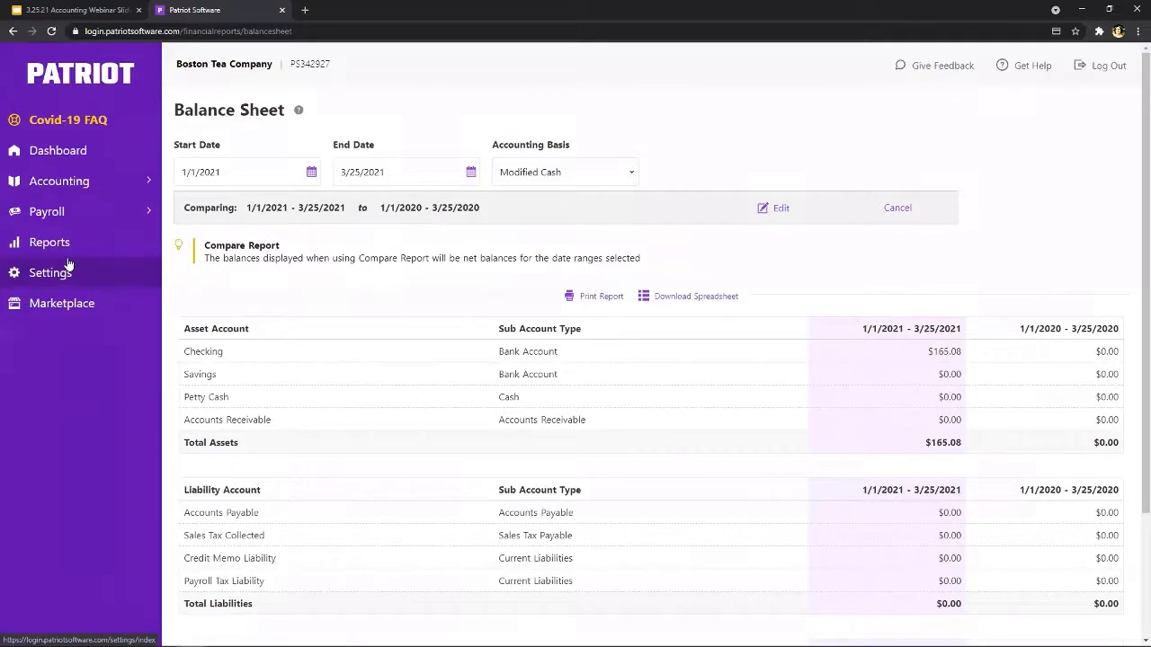
{"action": "left_click", "coordinate": [90, 10]}
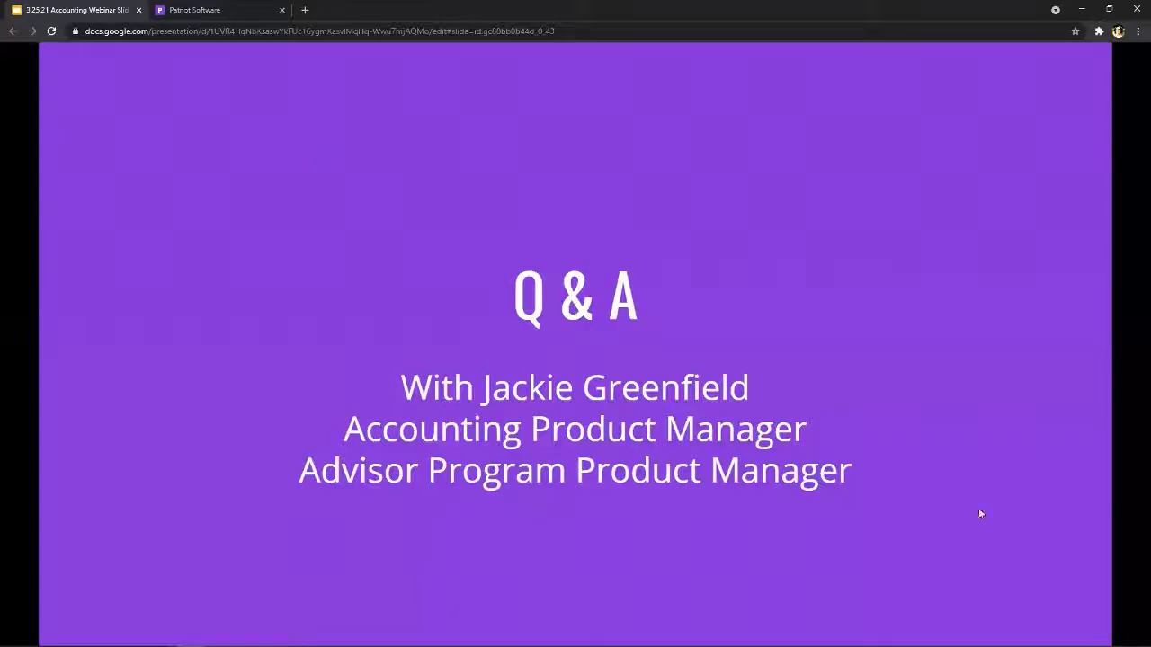
{"action": "left_click", "coordinate": [942, 500]}
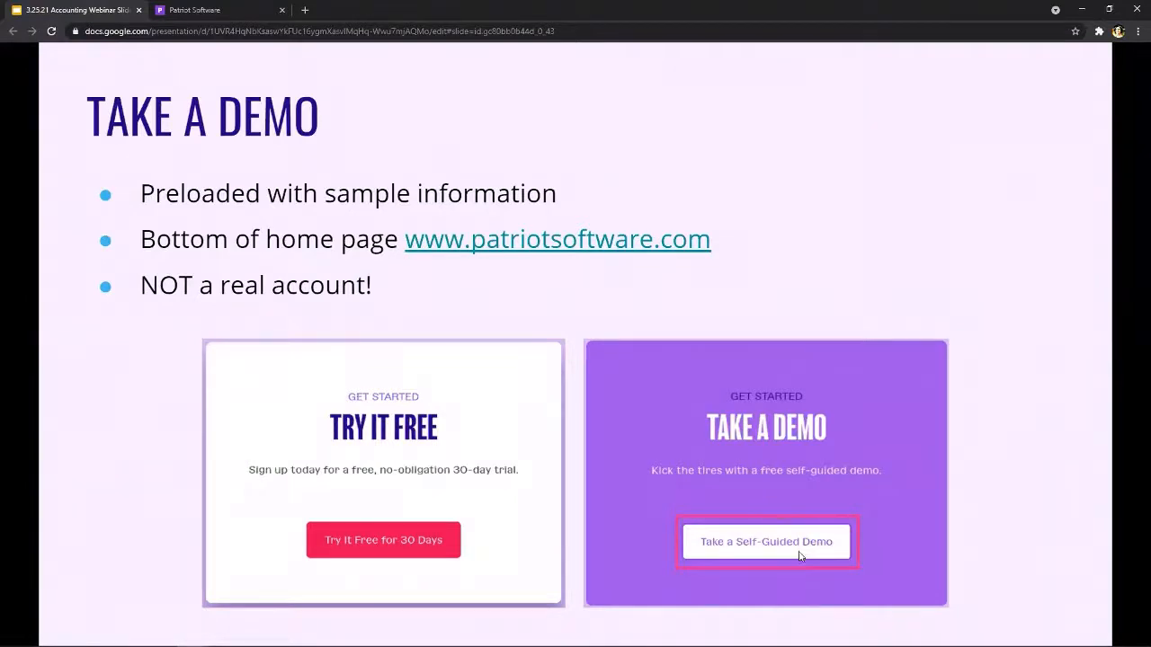
{"action": "left_click", "coordinate": [912, 566]}
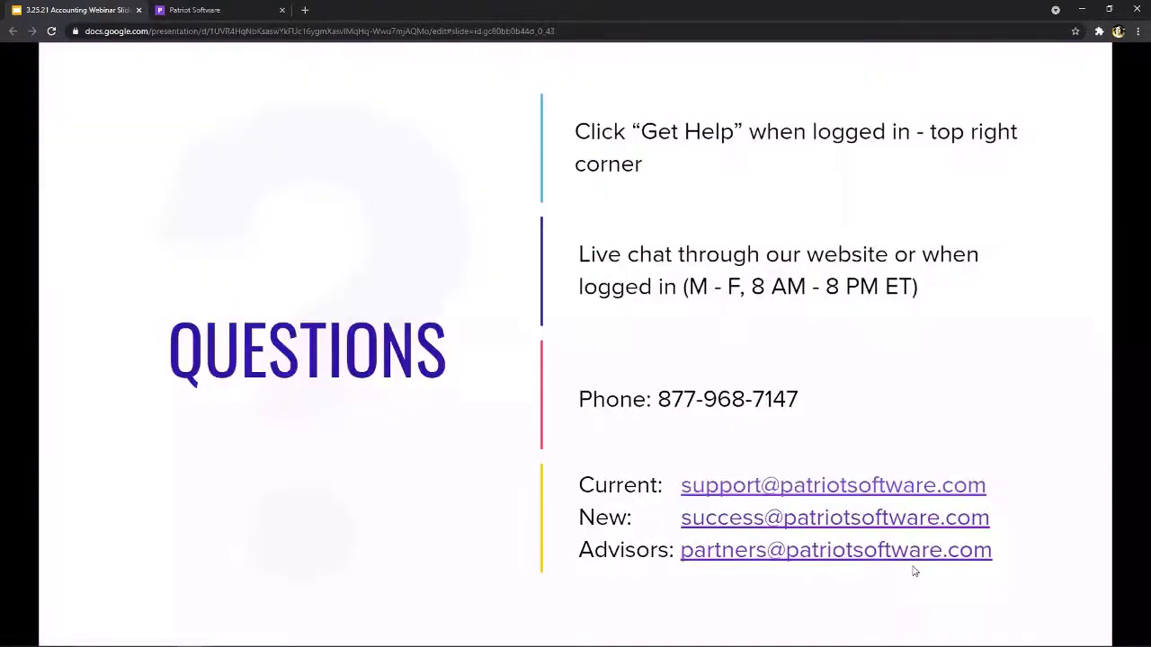